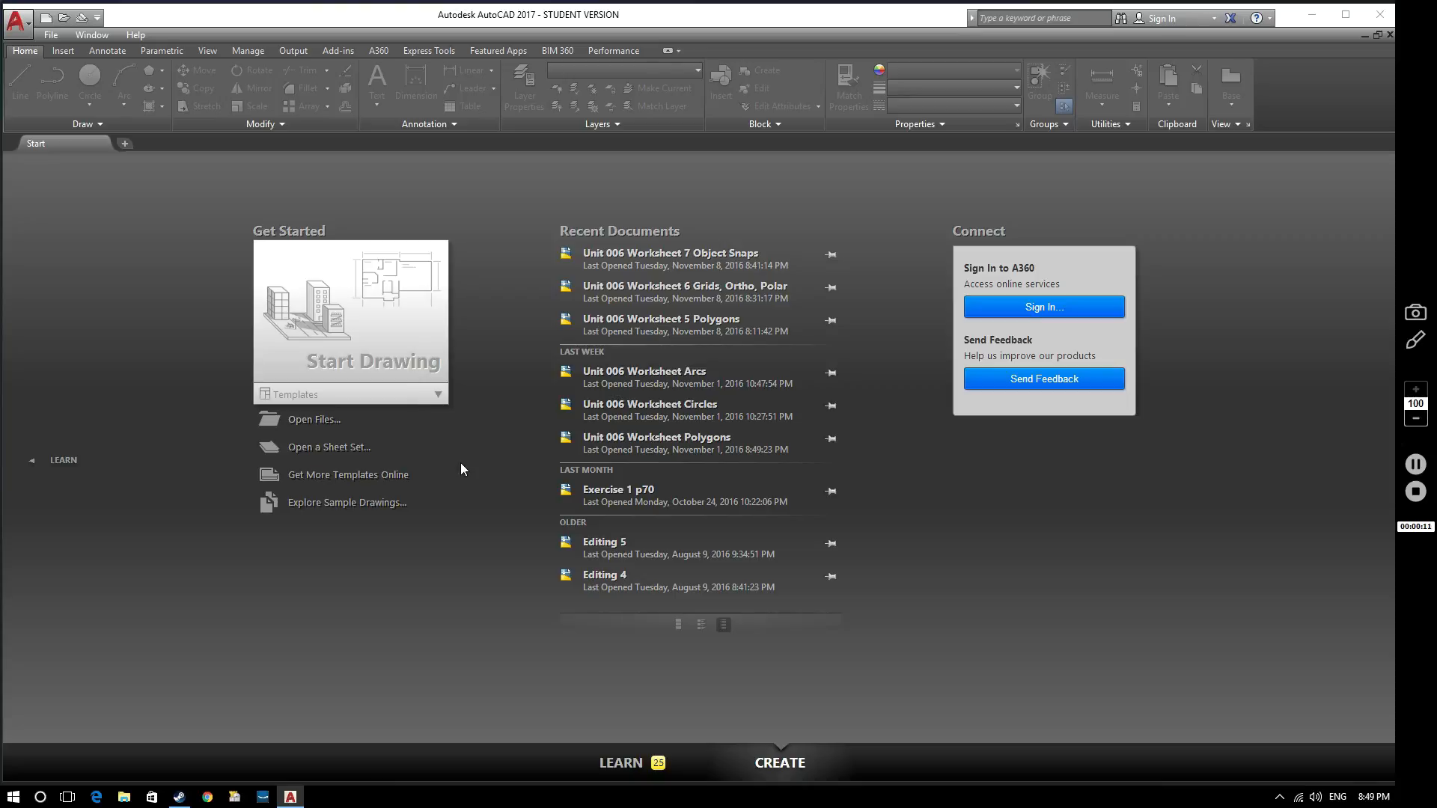
Step: Start a new blank drawing from the acadISO template and zoom to show the whole drawing area
left_click(435, 402)
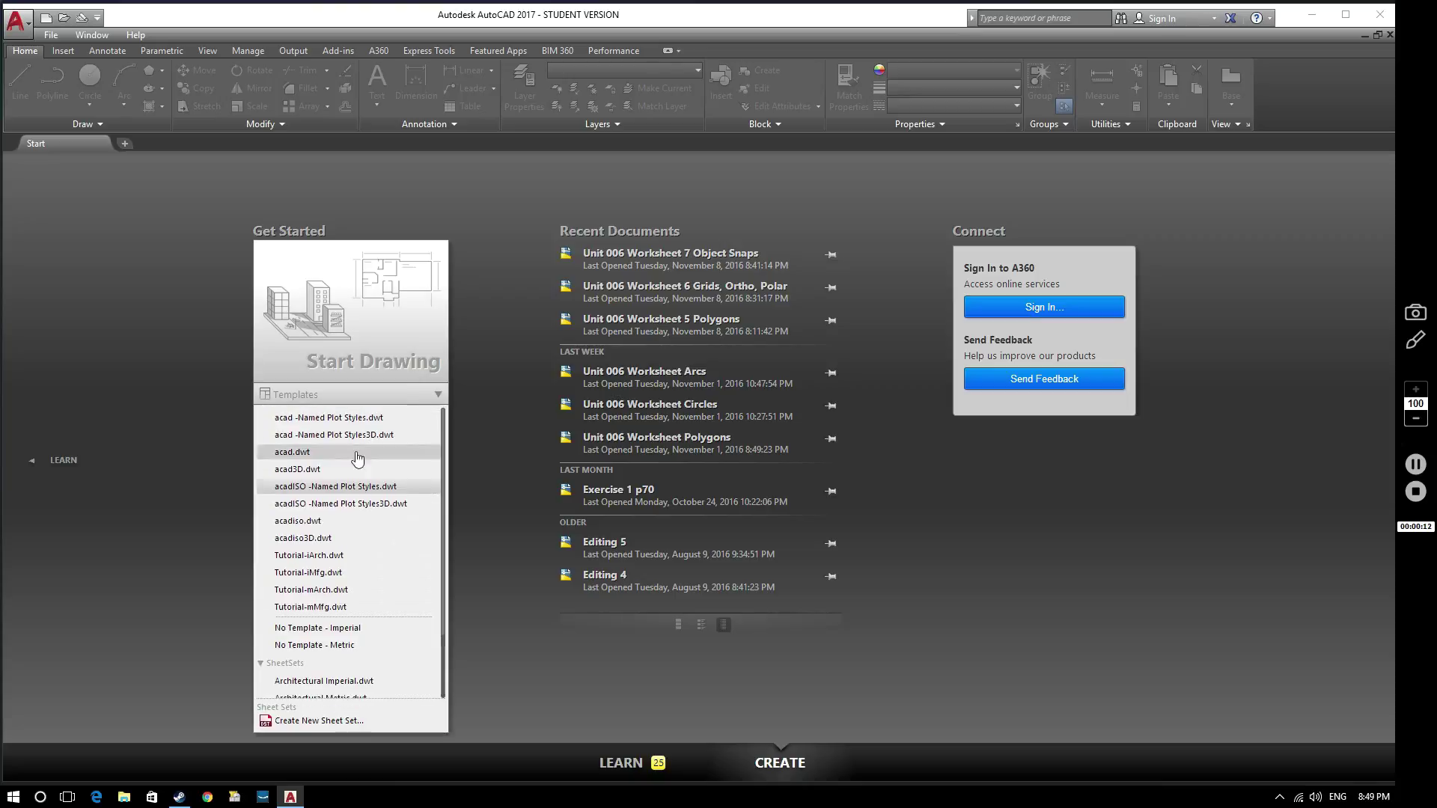
left_click(343, 499)
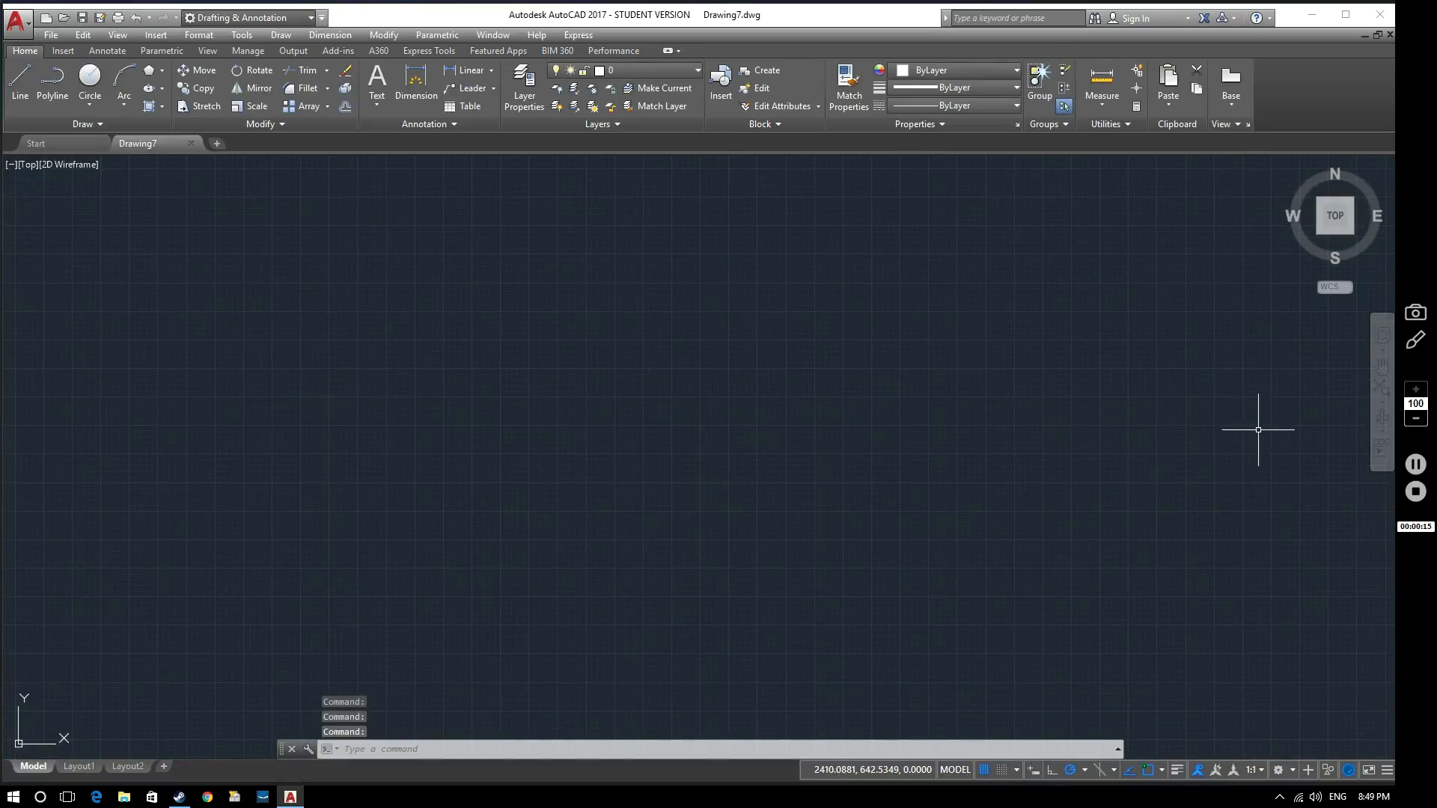
left_click(1381, 407)
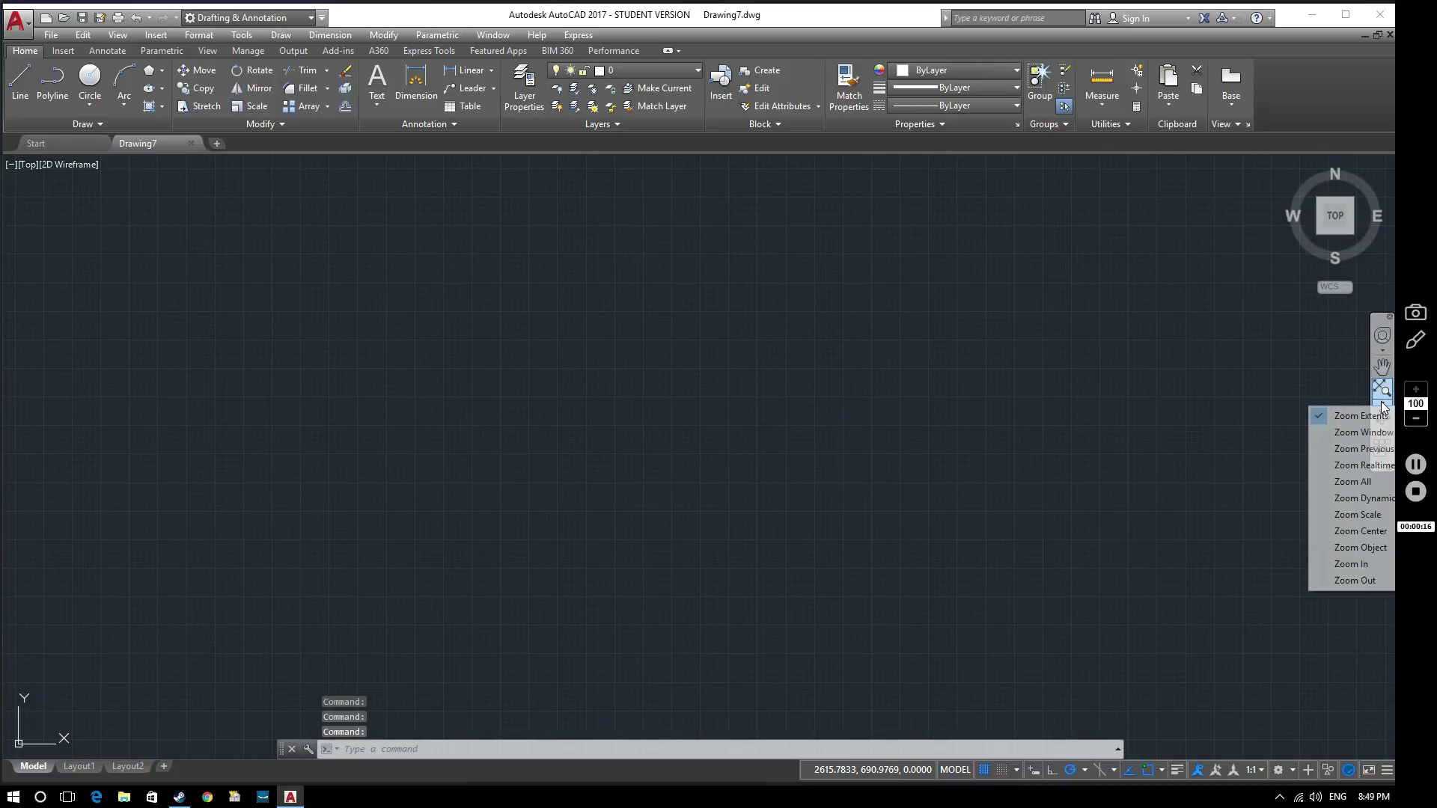
left_click(1367, 485)
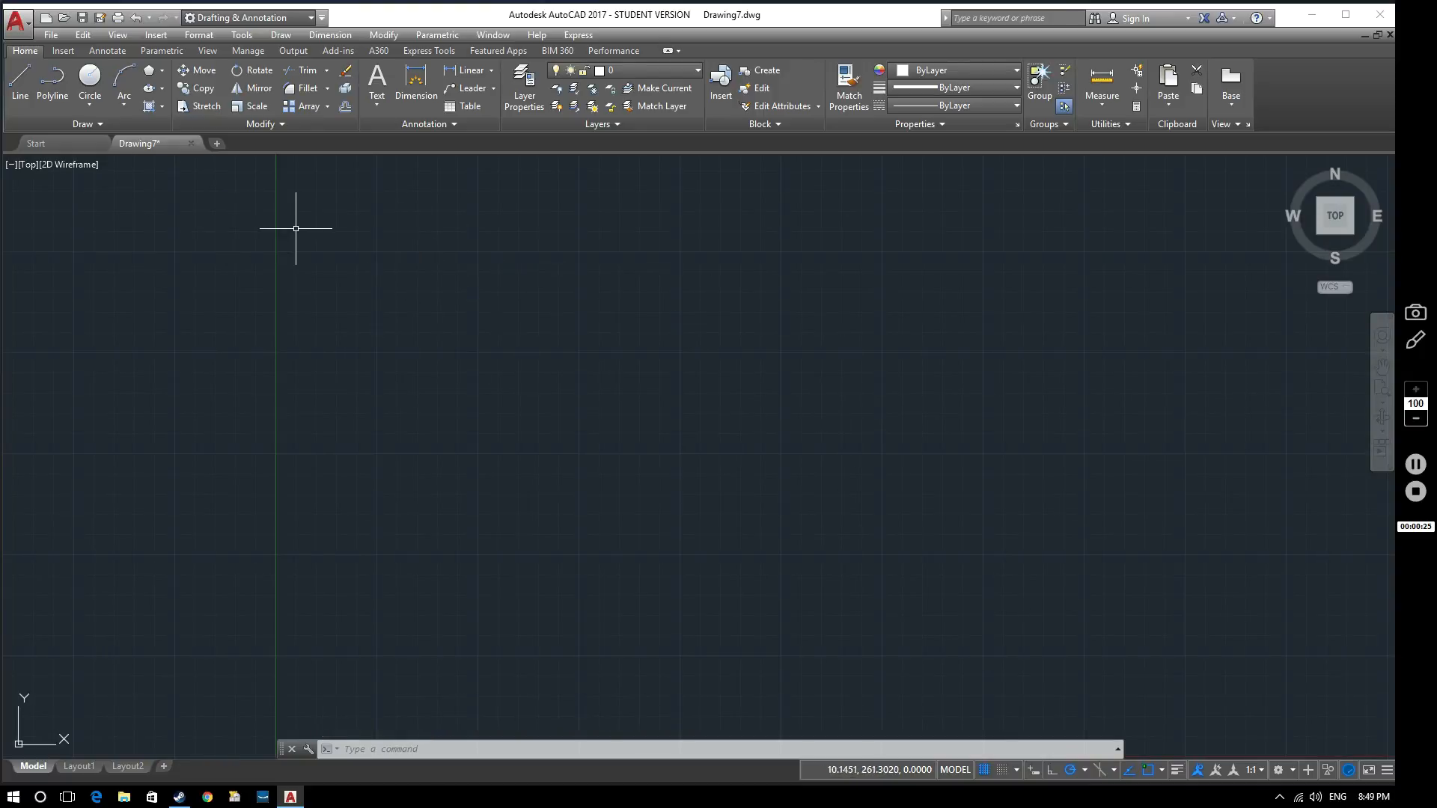
Step: Draw a single vertical line in the upper-middle canvas and switch polar tracking off
left_click(19, 77)
left_click(481, 284)
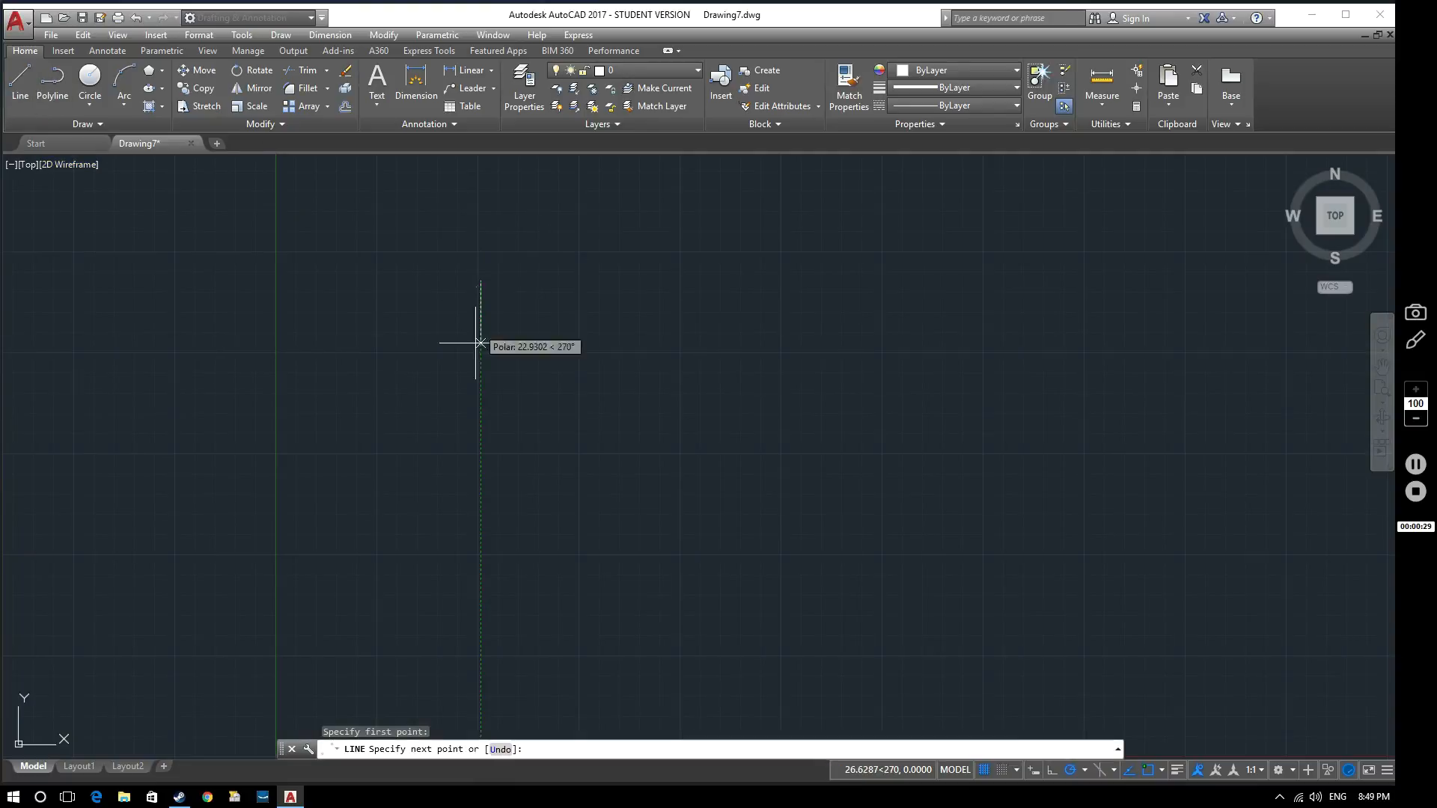
left_click(481, 545)
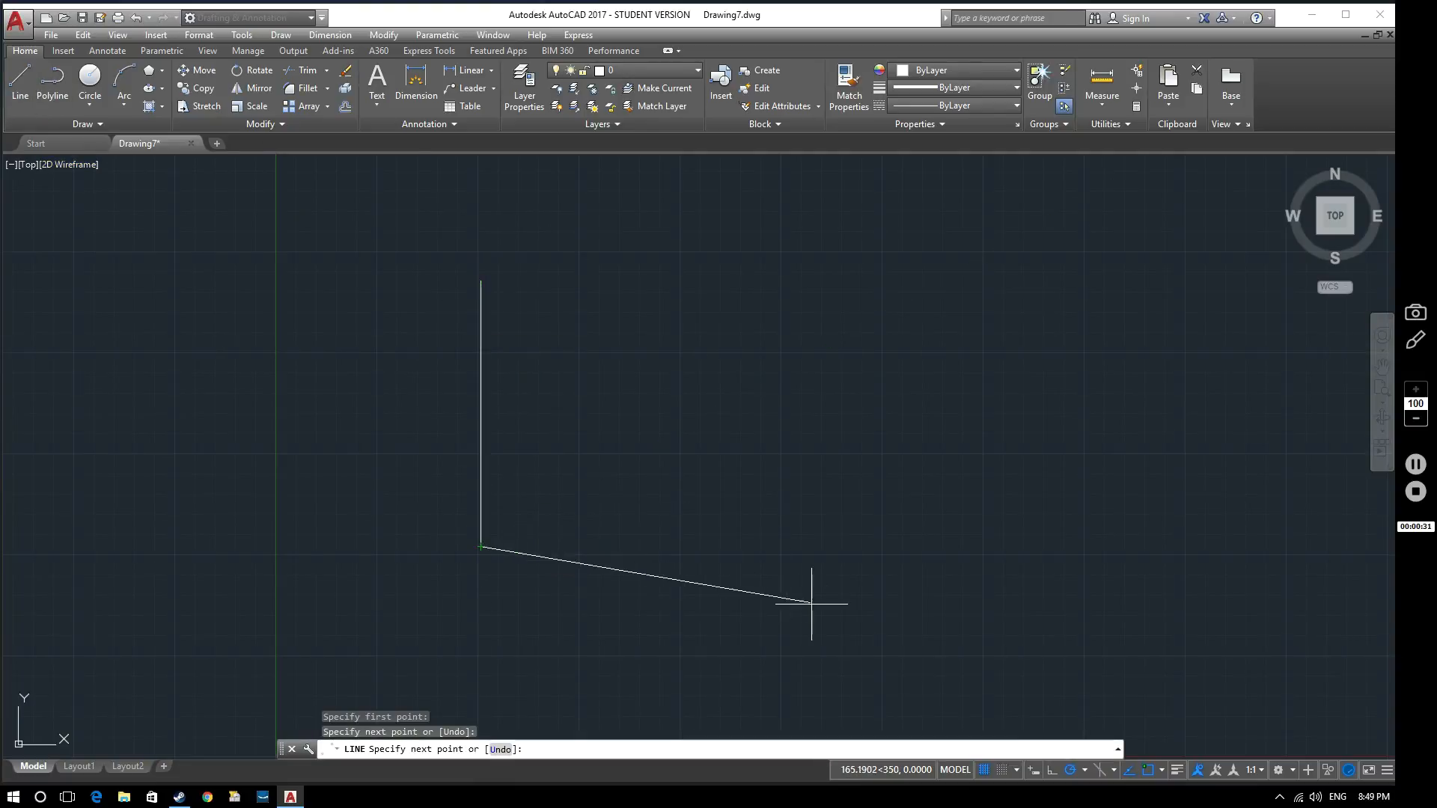
key("Escape")
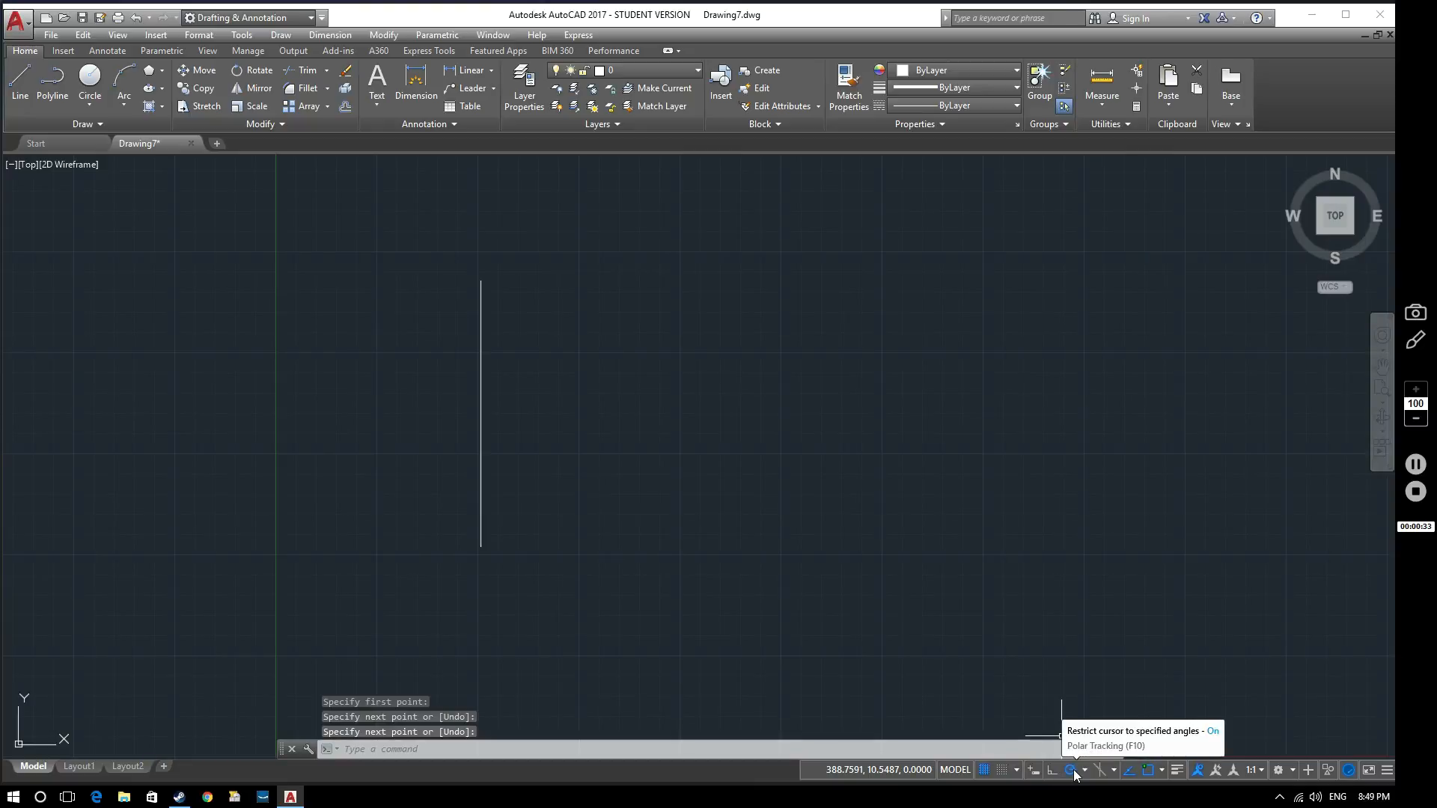
left_click(1073, 769)
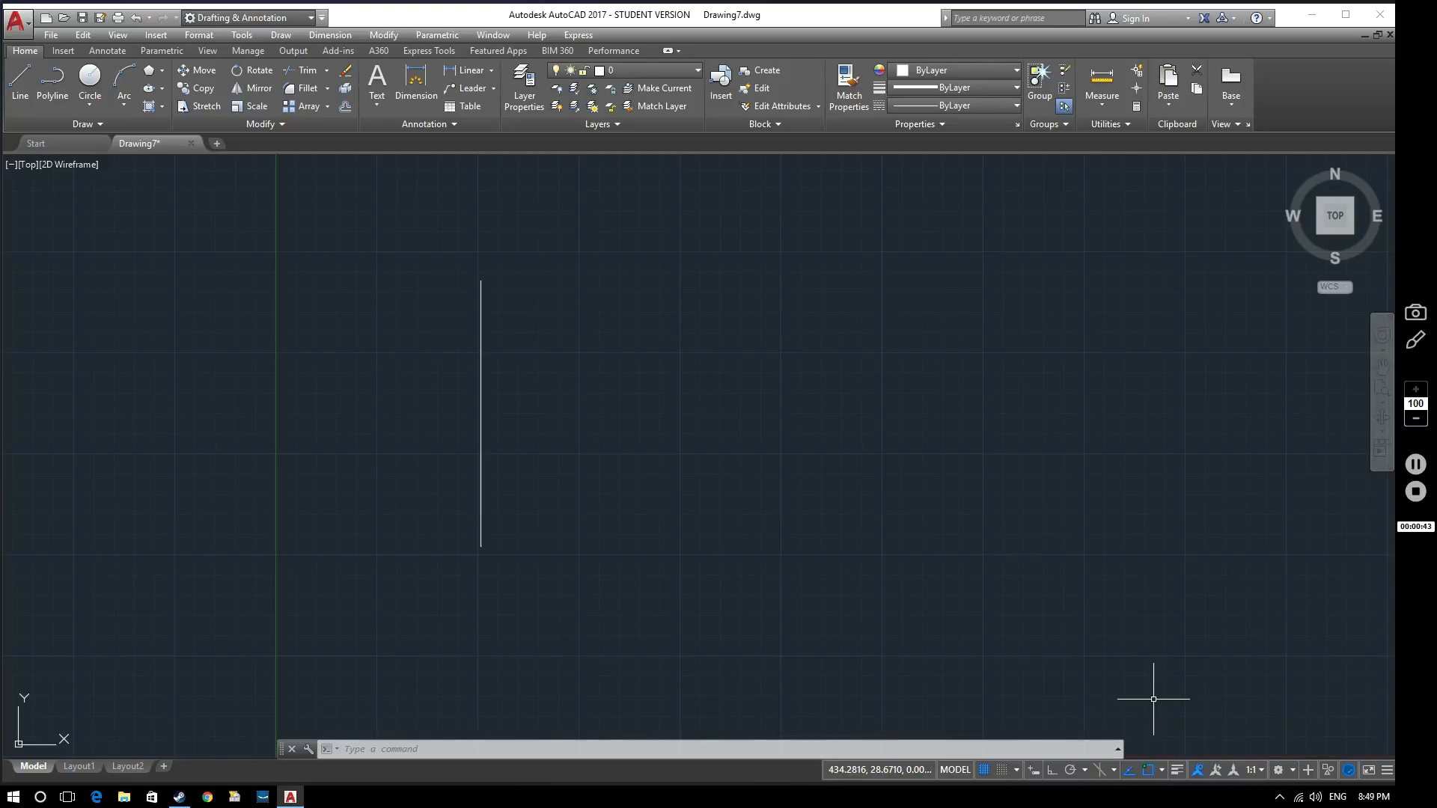
Step: Toggle object snap off and on with F3 and glance at the one-time snap choices
key("F3")
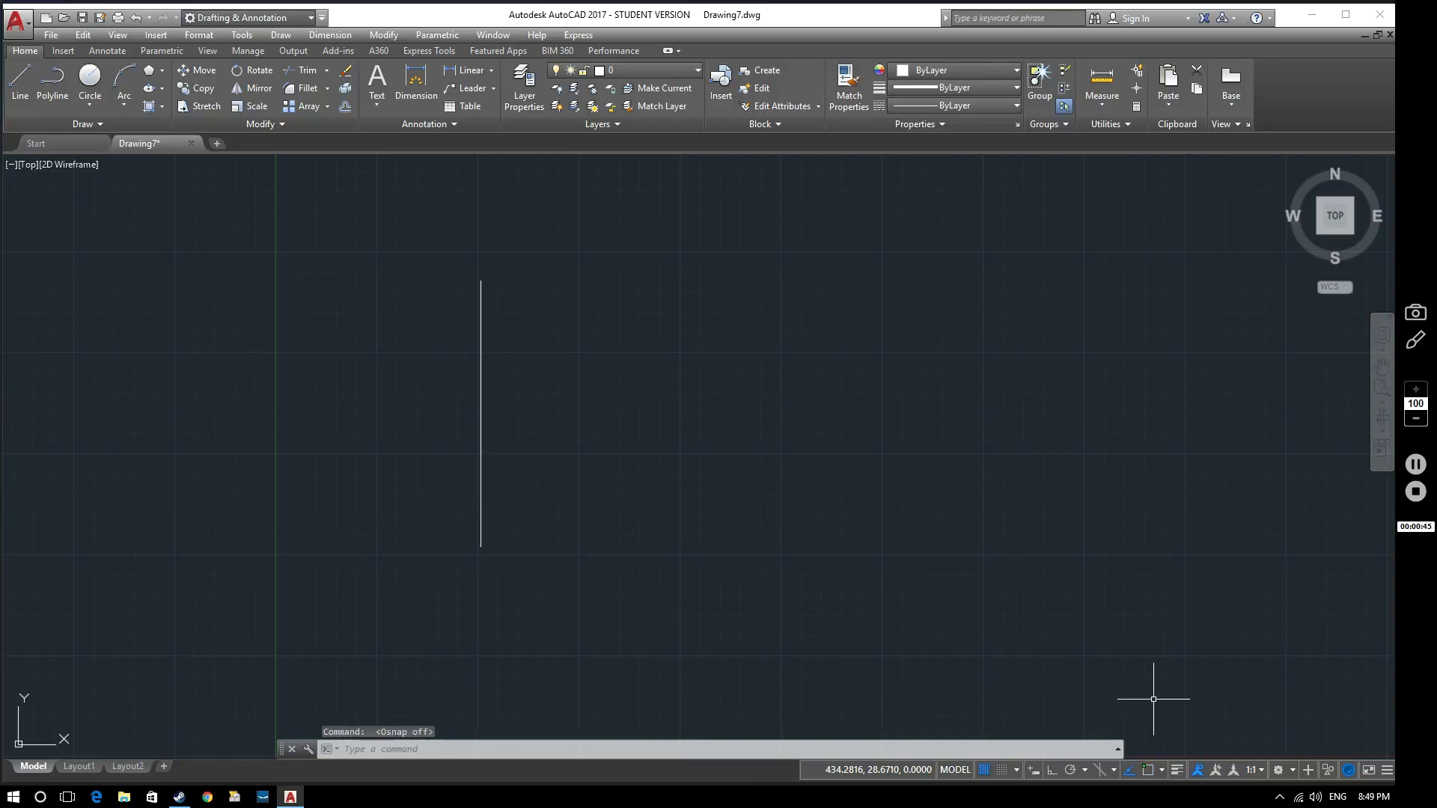
key("F3")
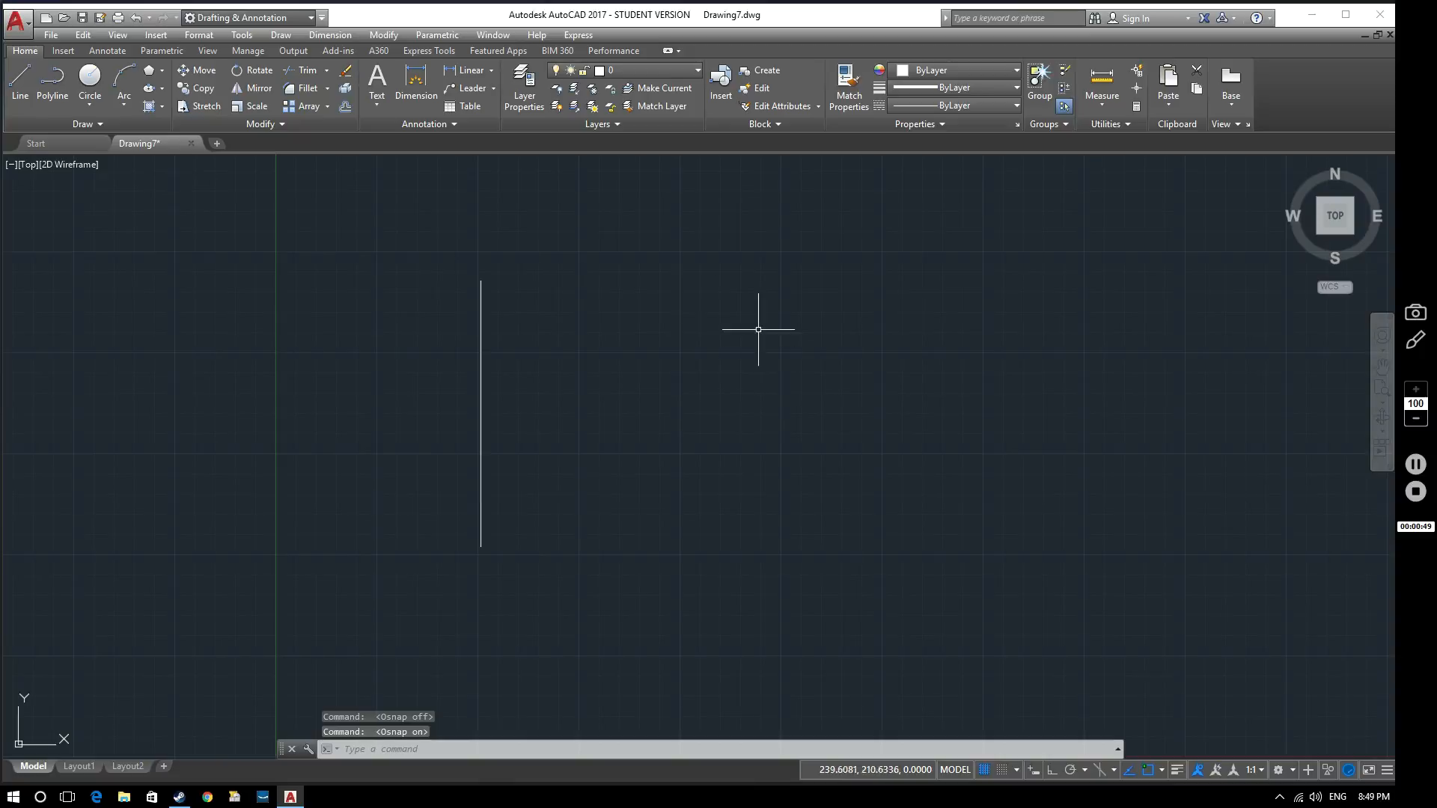
right_click(714, 303, "shift")
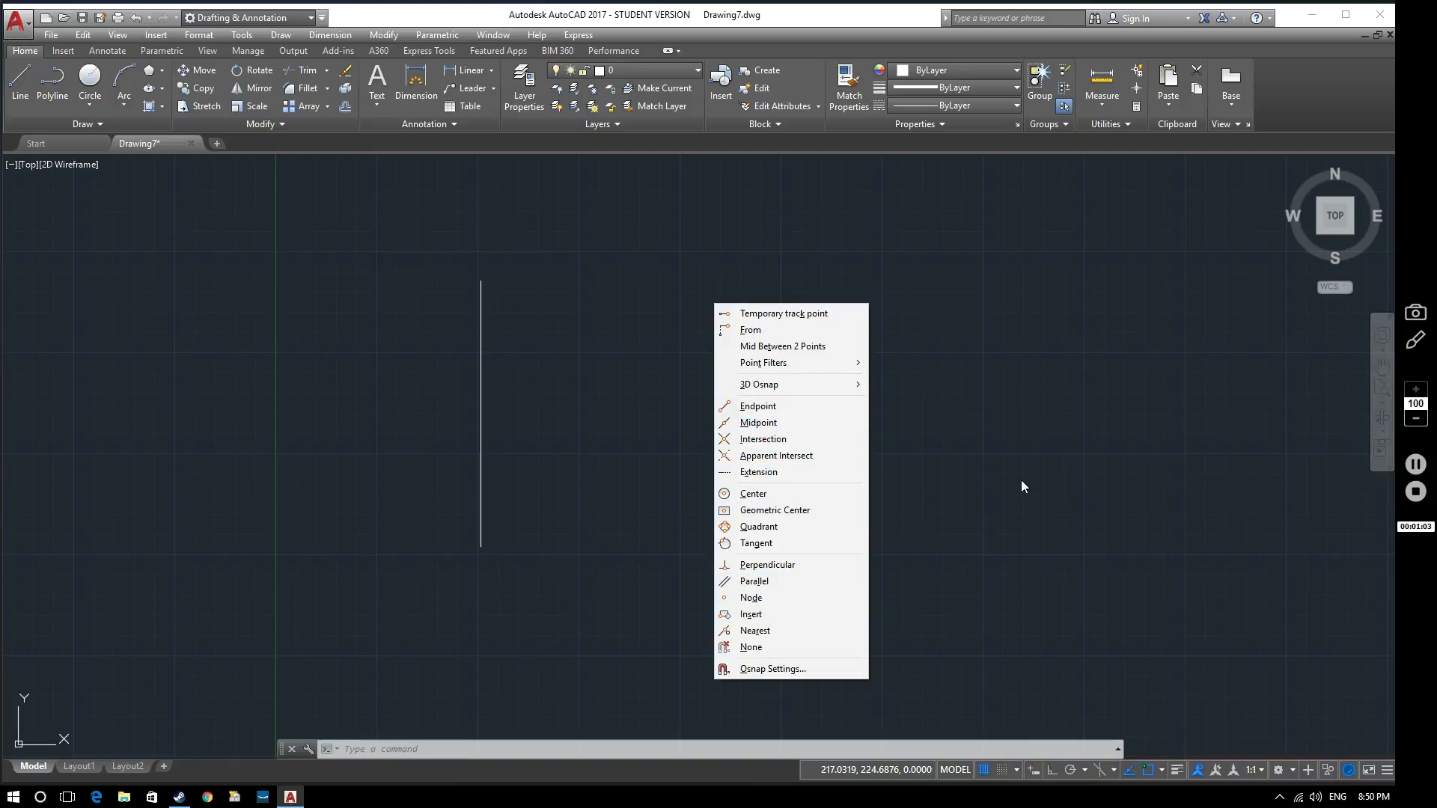
key("Escape")
Step: Uncheck the Endpoint, Midpoint and Geometric Center running snap modes on the status bar
left_click(1159, 772)
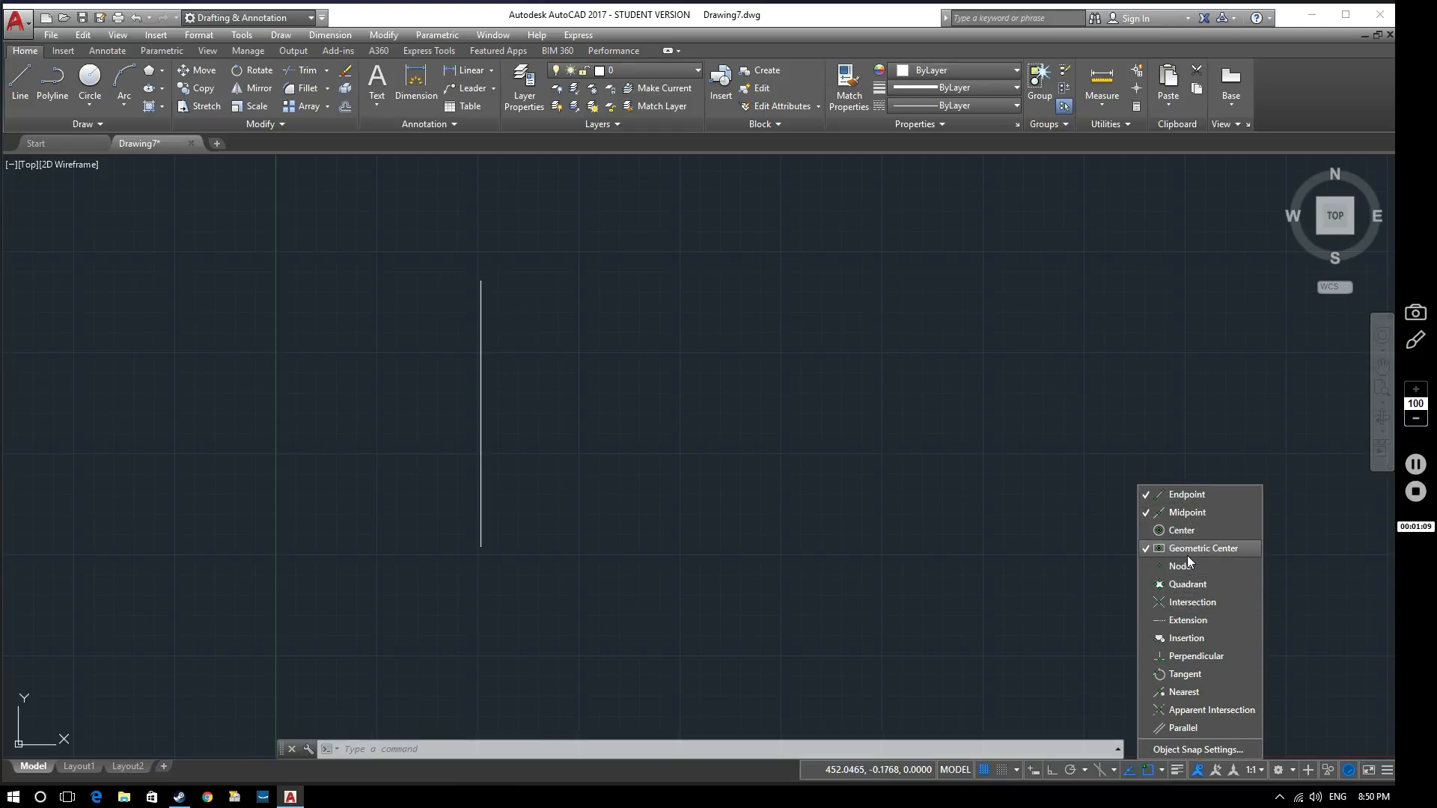
left_click(1175, 497)
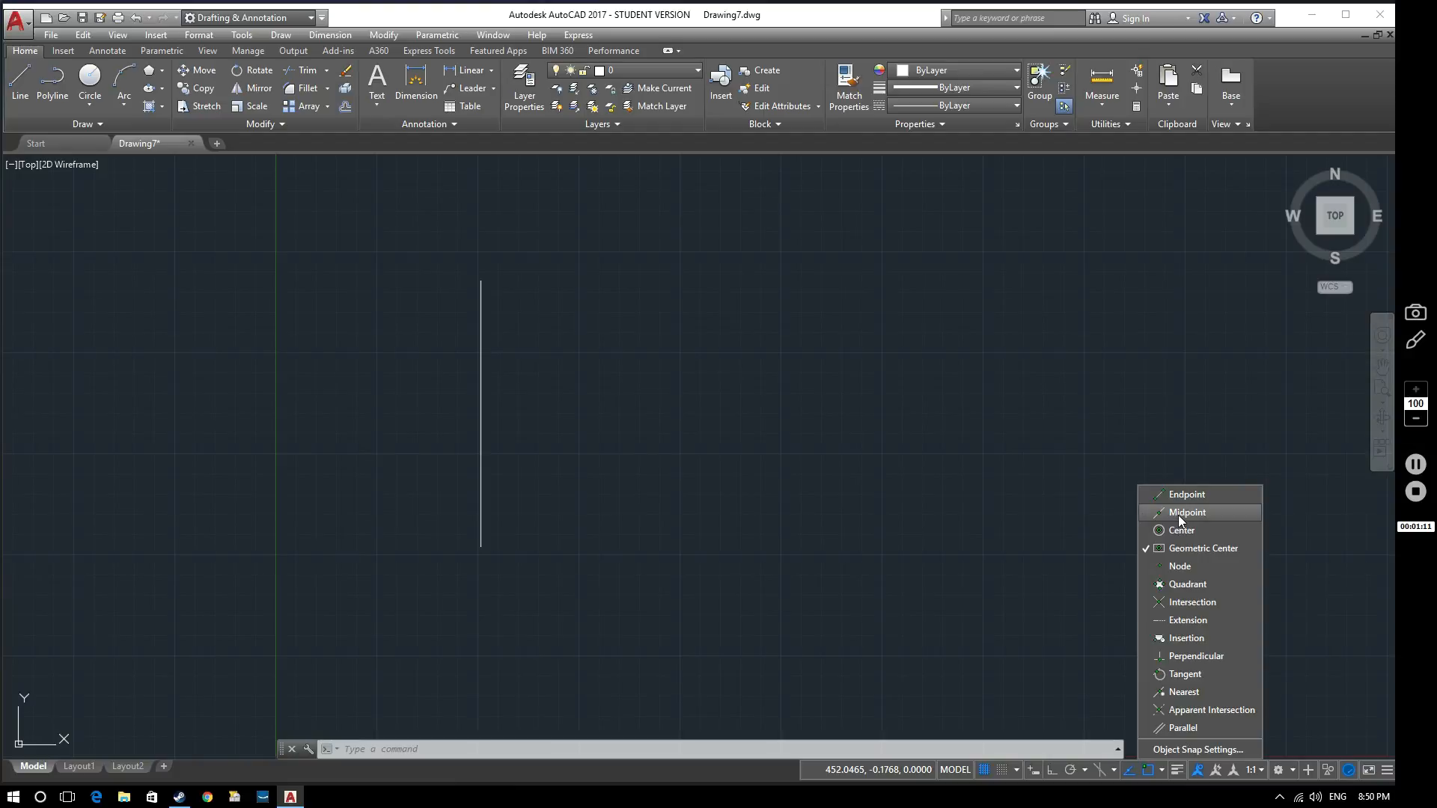
left_click(1177, 515)
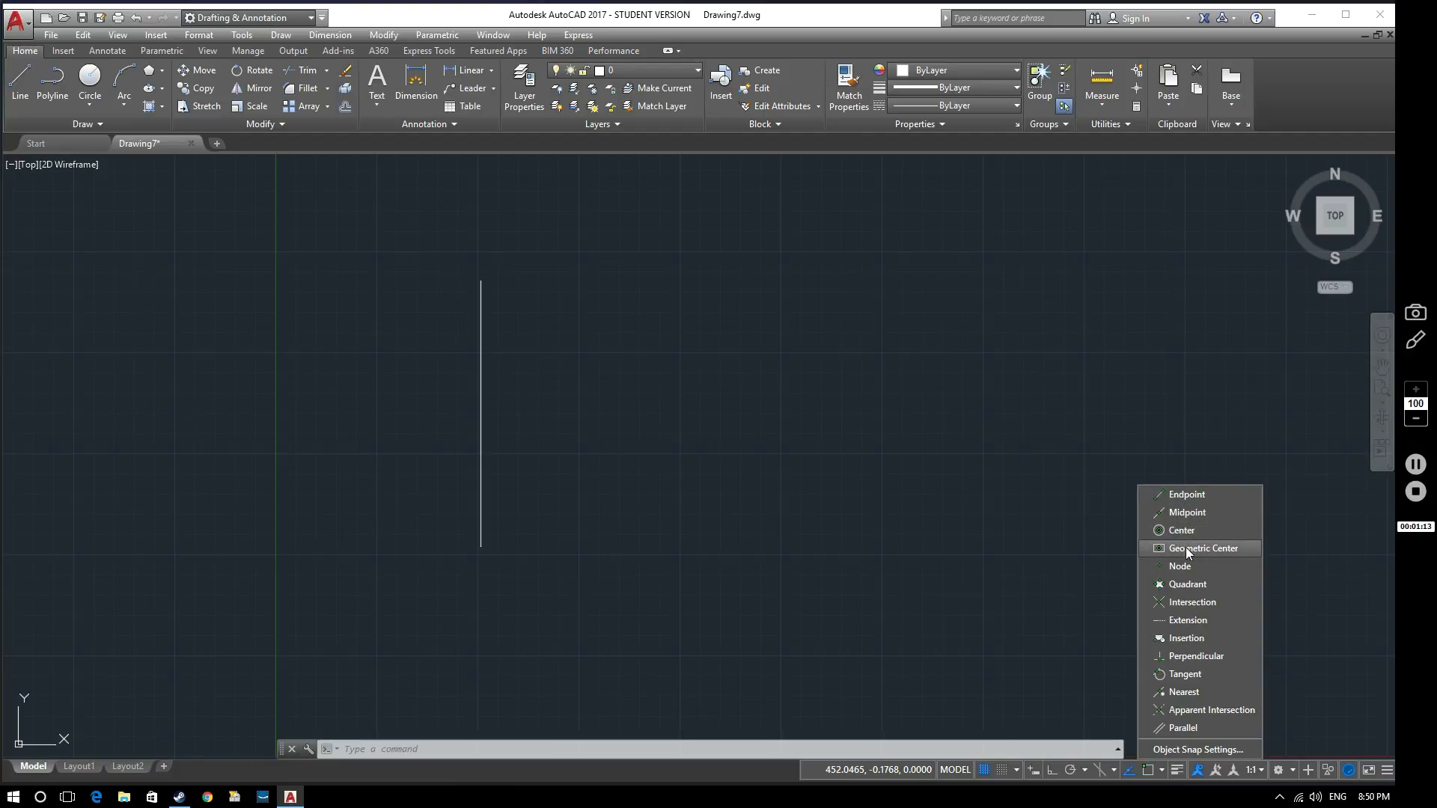
left_click(1185, 547)
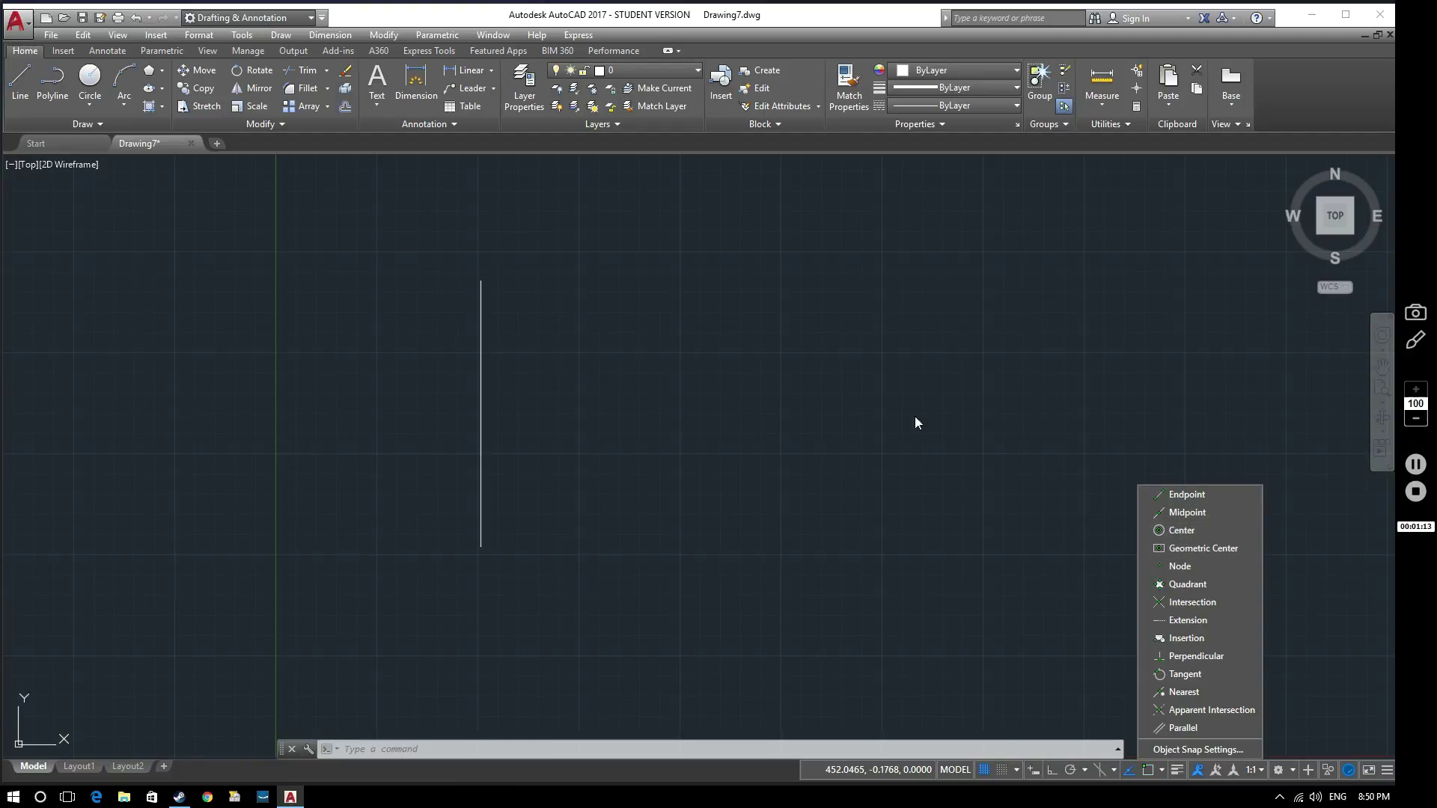
left_click(863, 422)
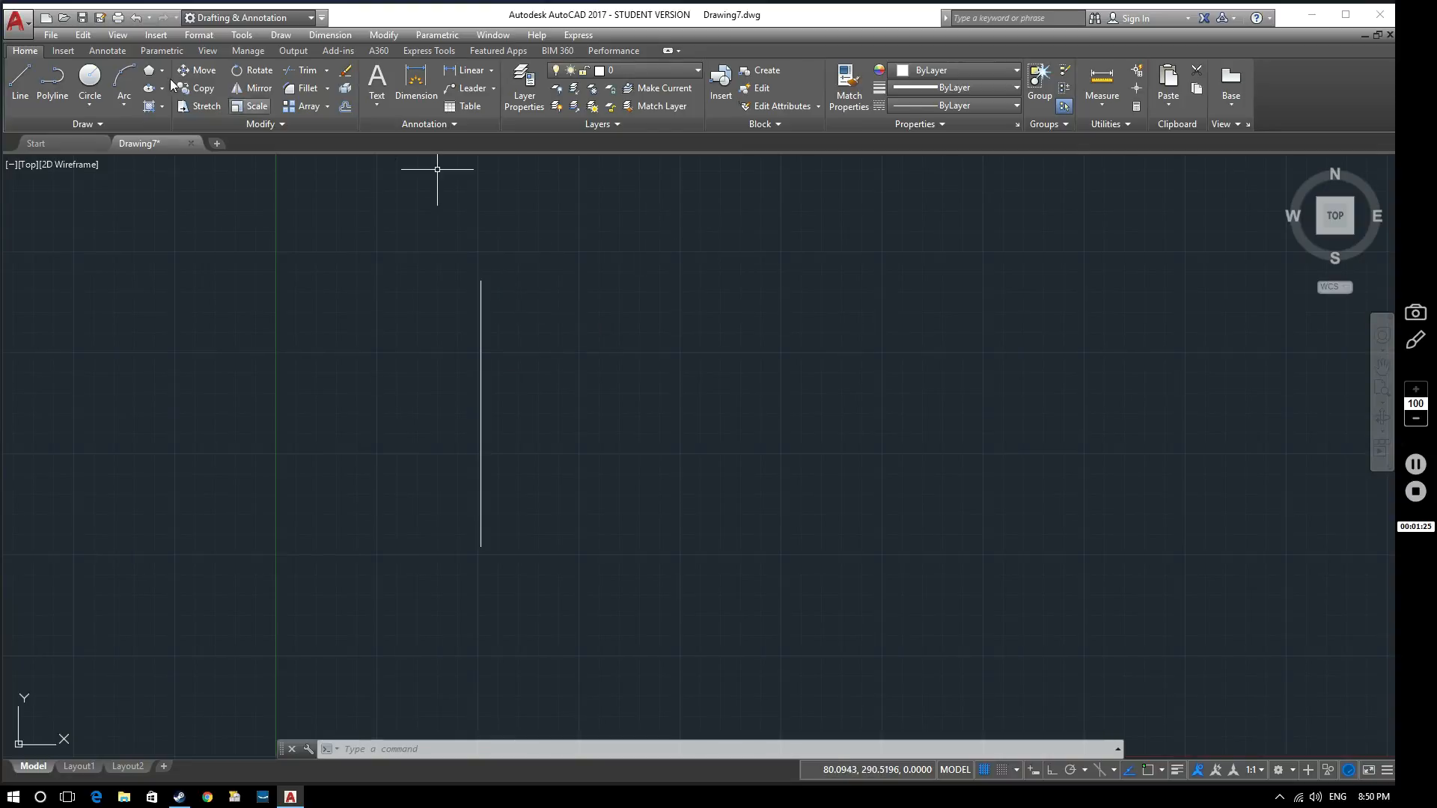
Step: Draw a horizontal line rightward from the vertical line's top with polar tracking back on
left_click(31, 79)
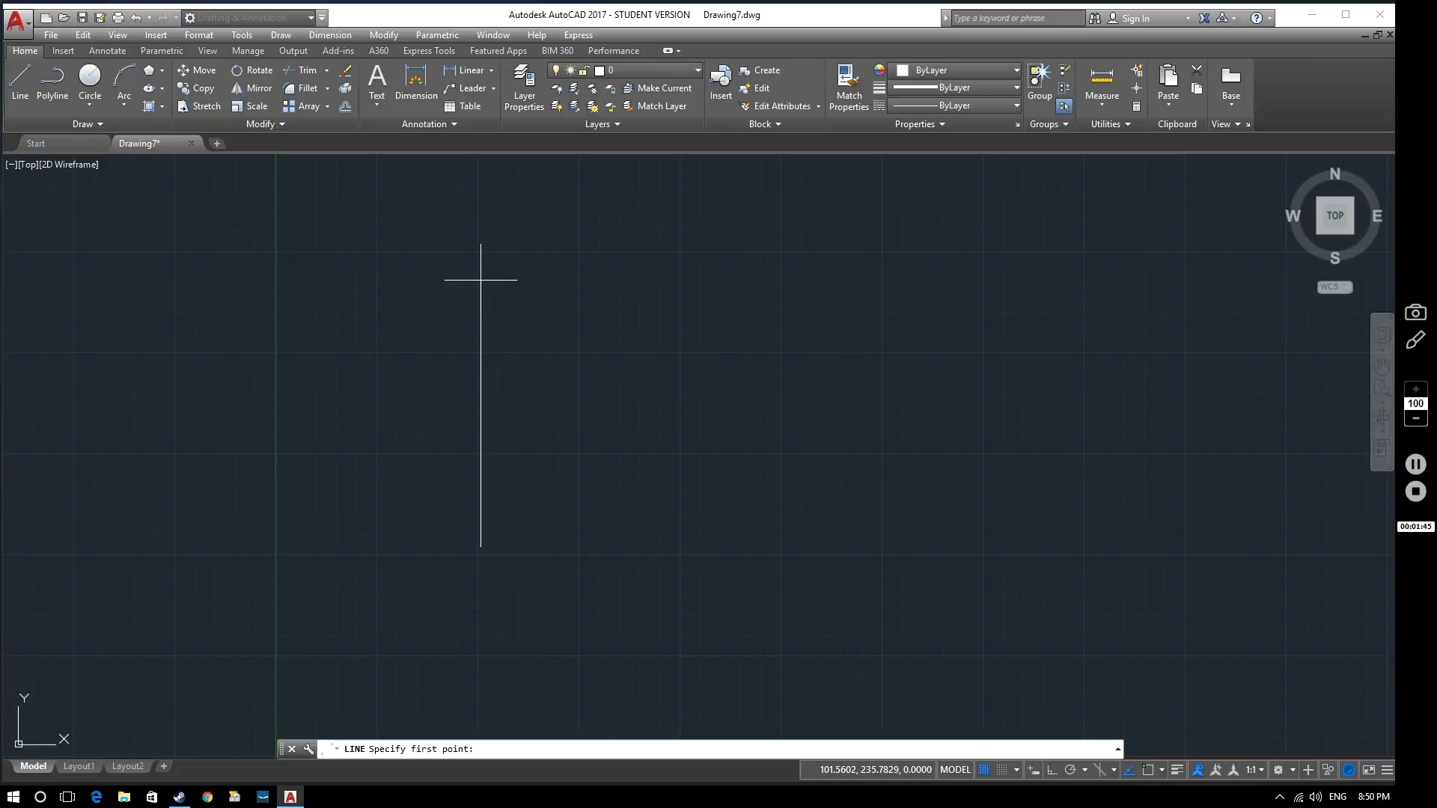
left_click(481, 279)
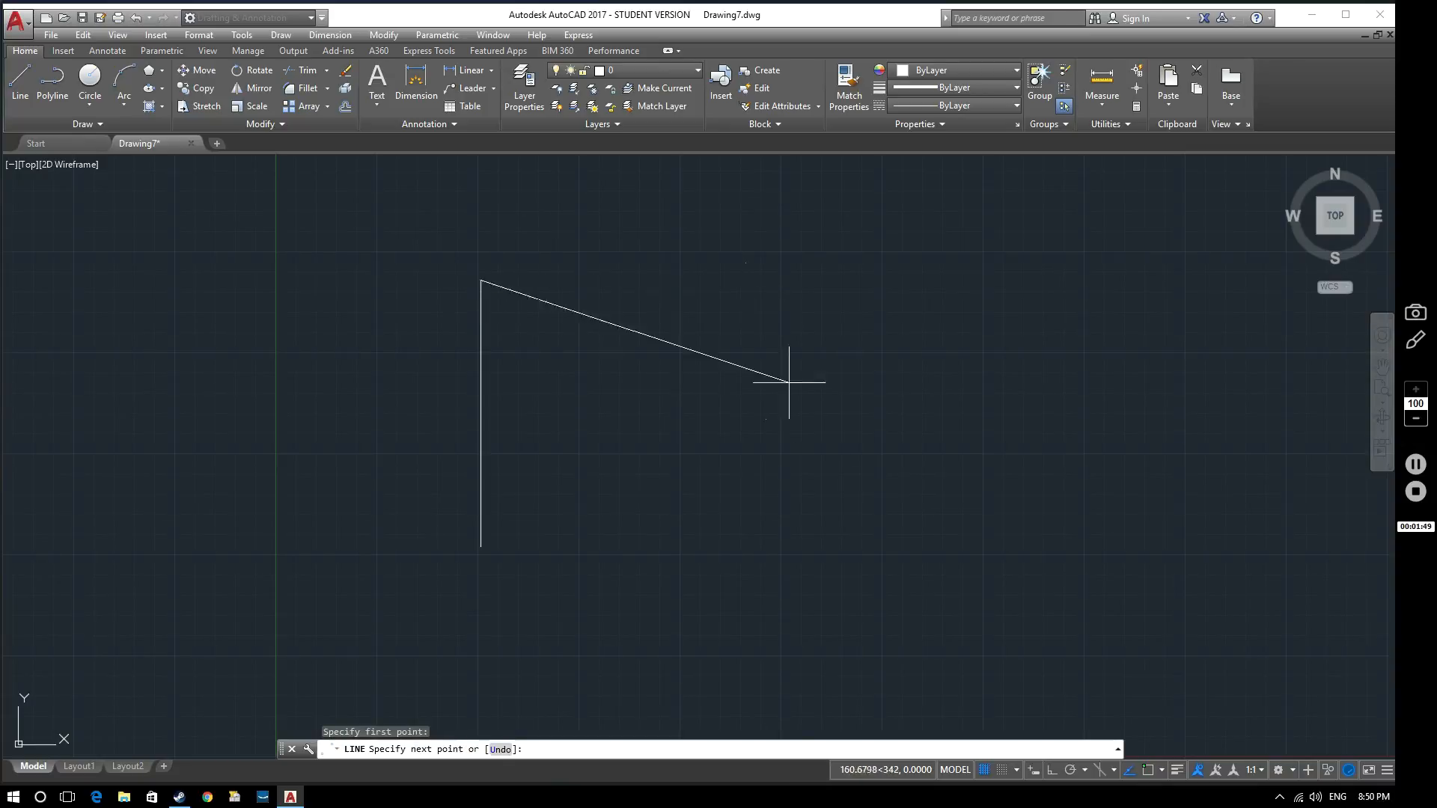
left_click(1071, 770)
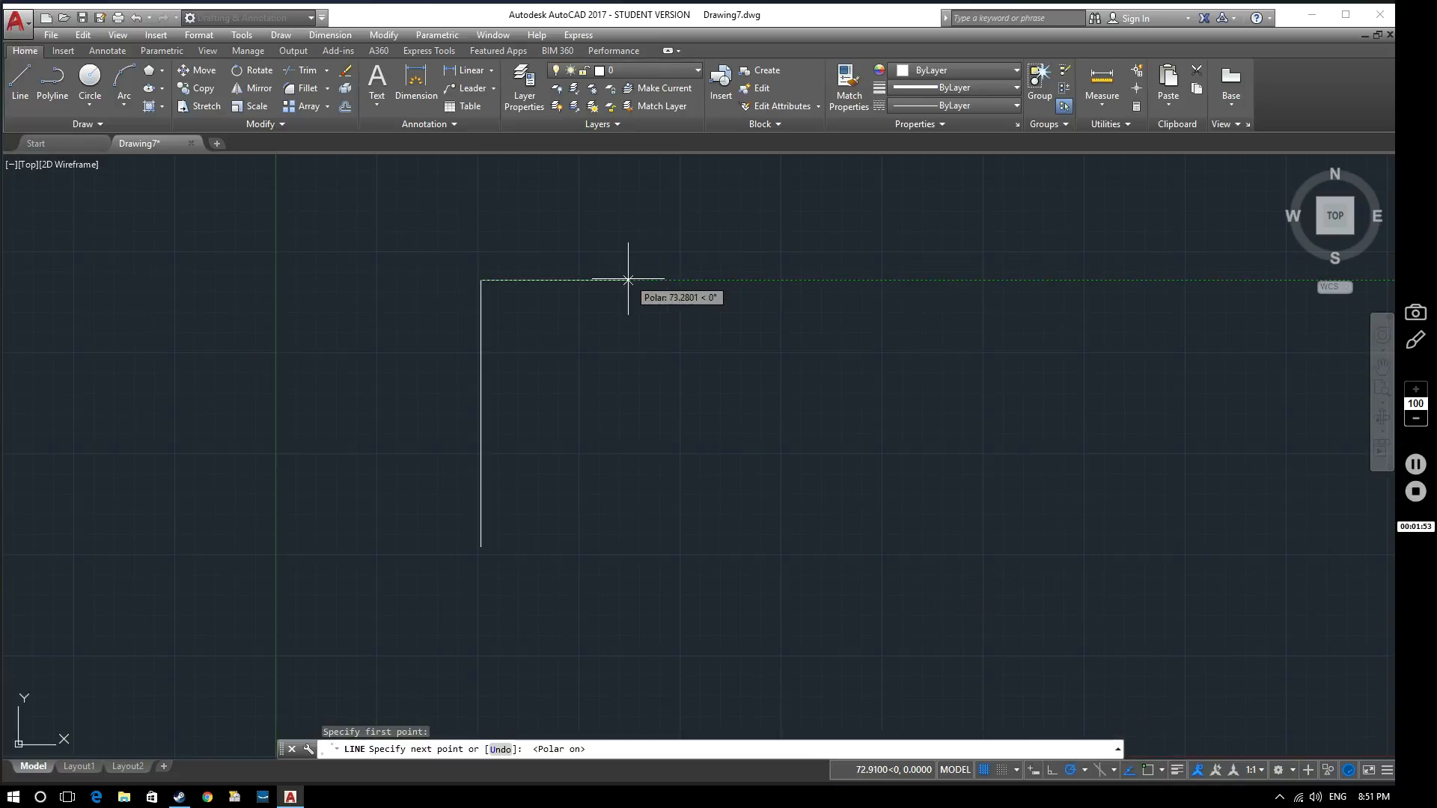
left_click(759, 278)
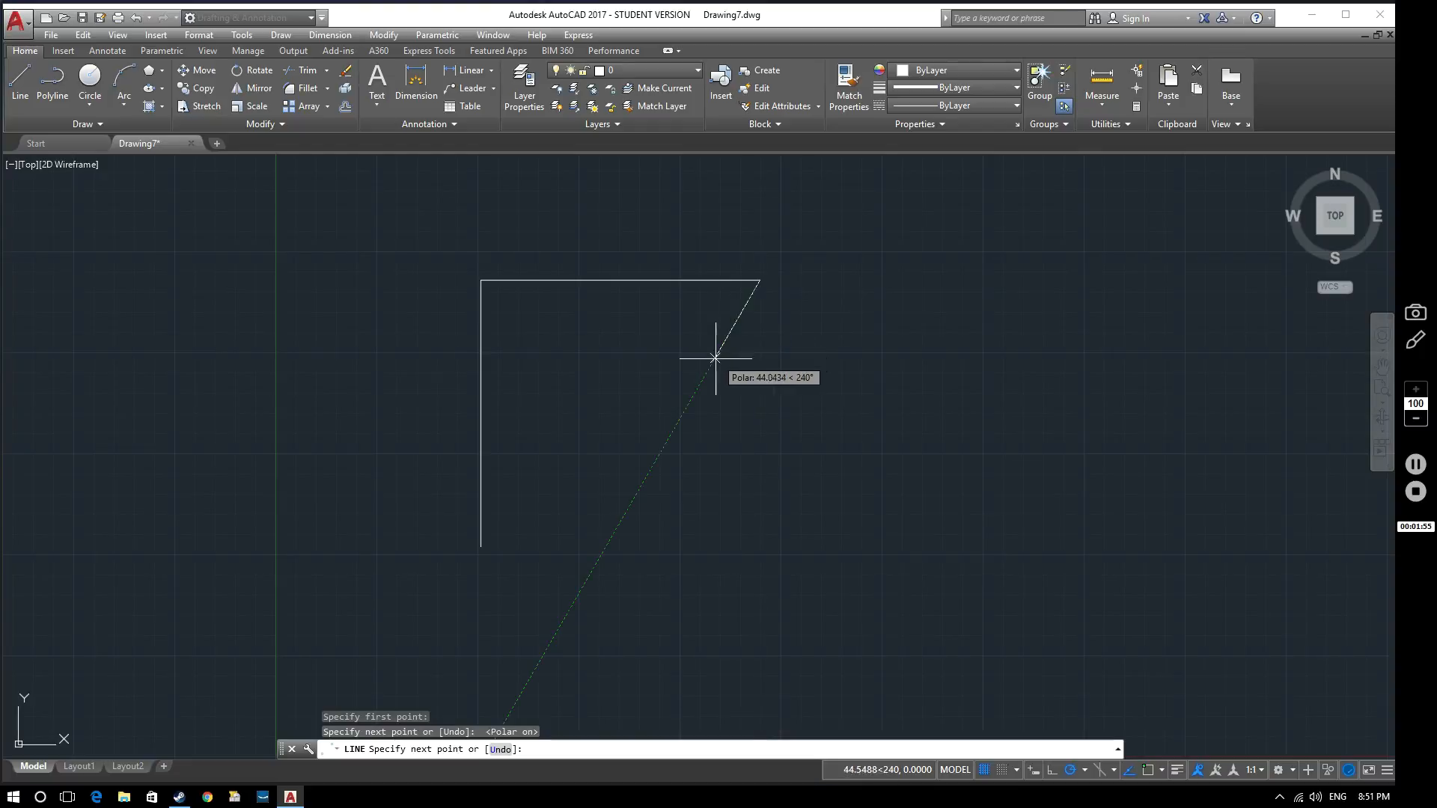
key("Return")
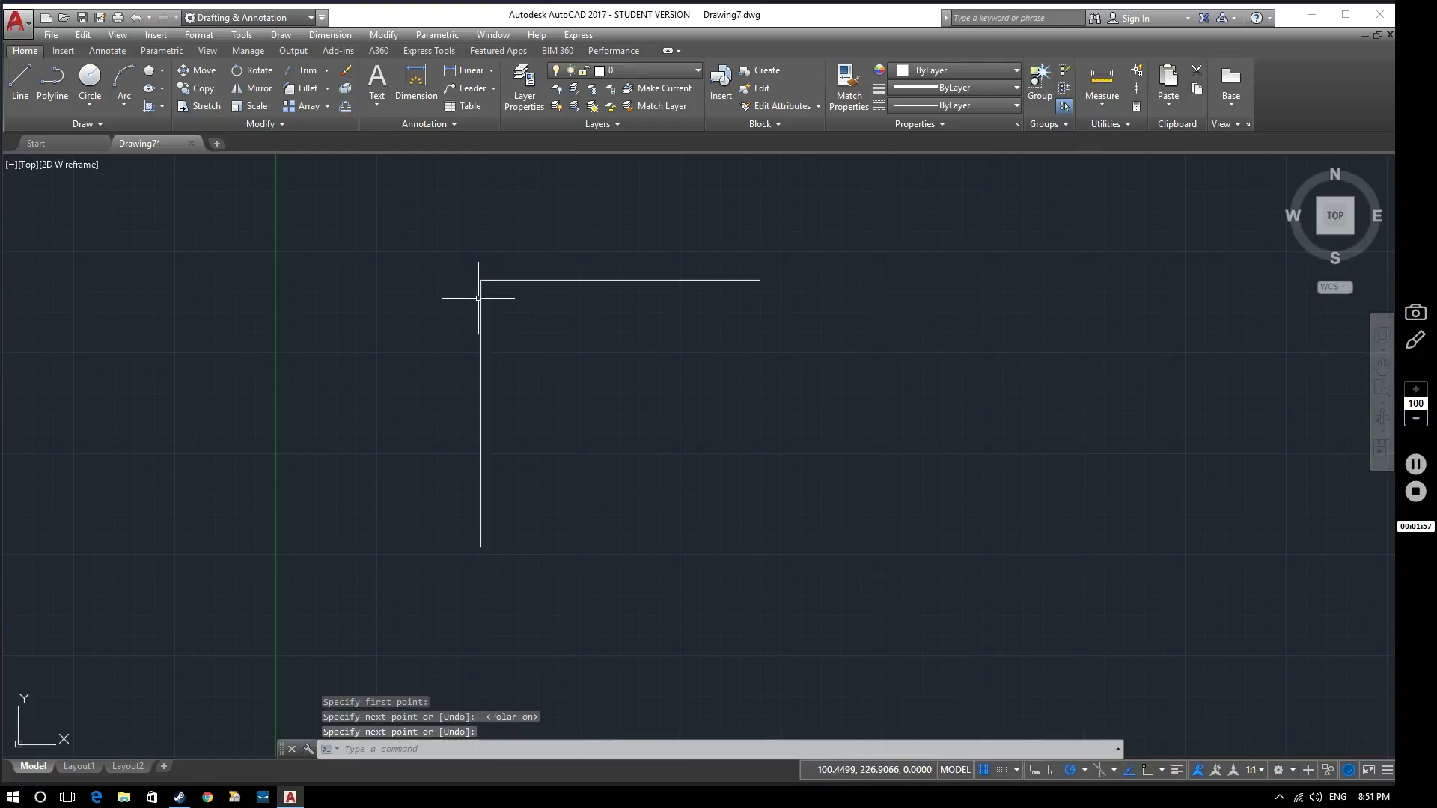
scroll(468, 272, "up", 4)
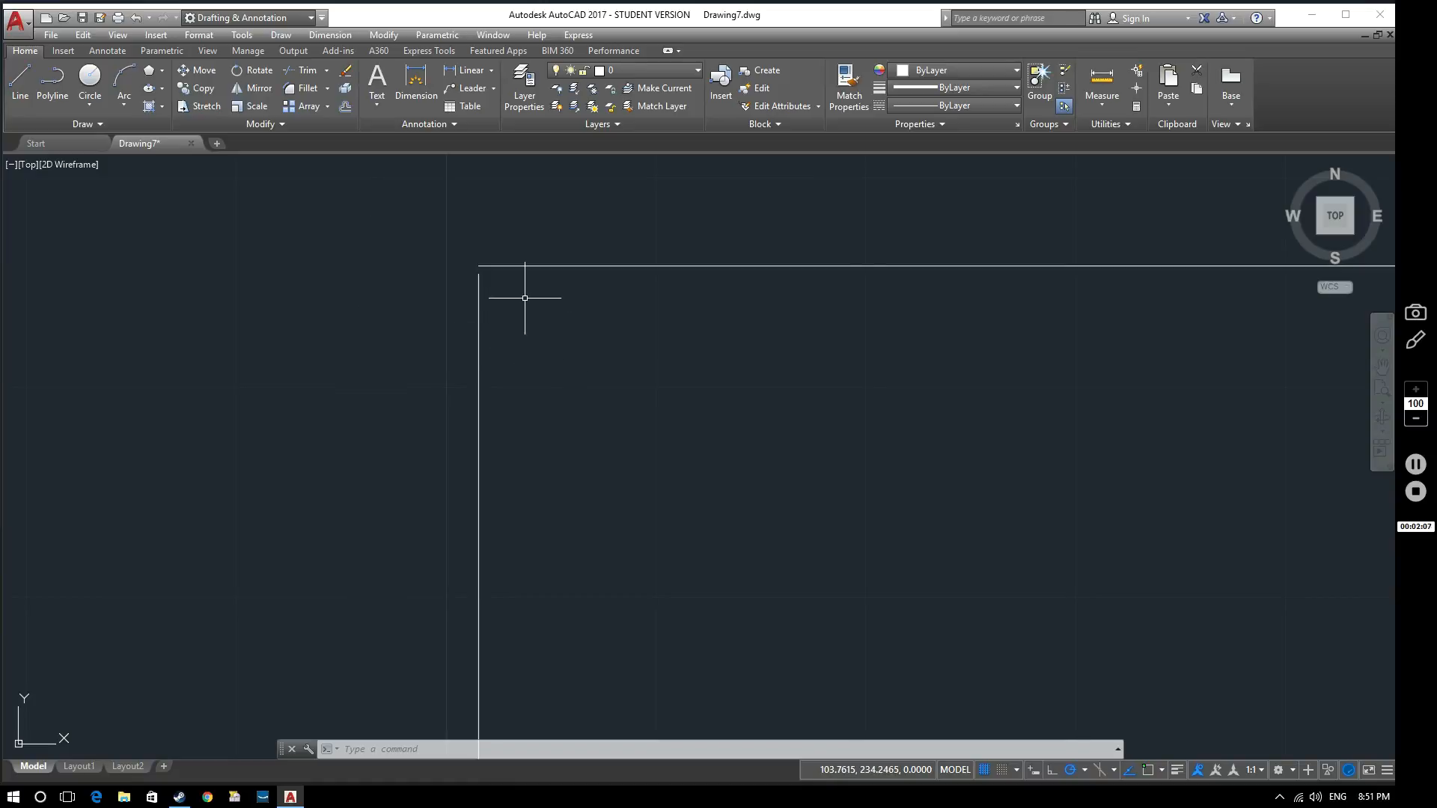
Step: Cancel the pending line and erase the horizontal line at the top
left_click(22, 81)
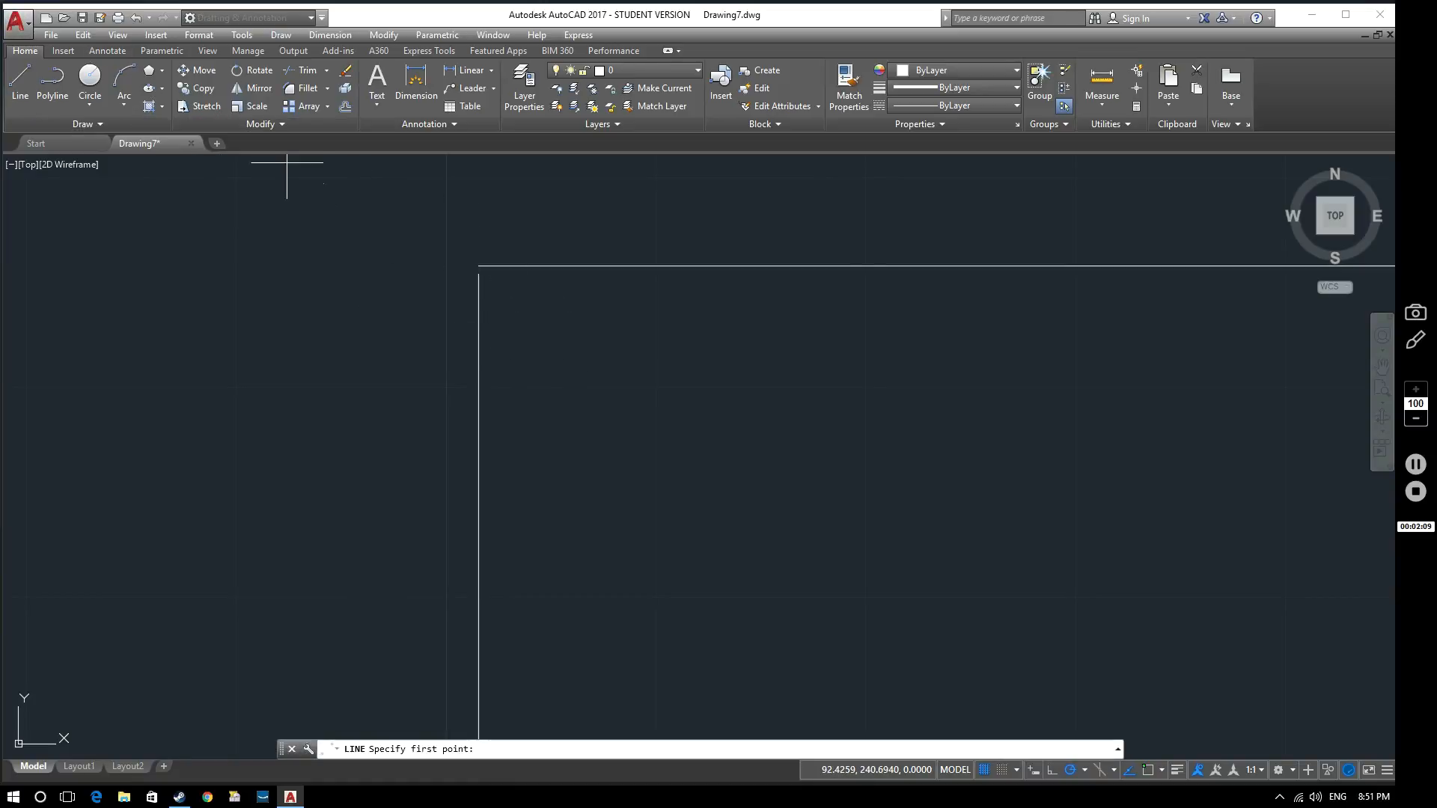
key("Escape")
left_click(535, 267)
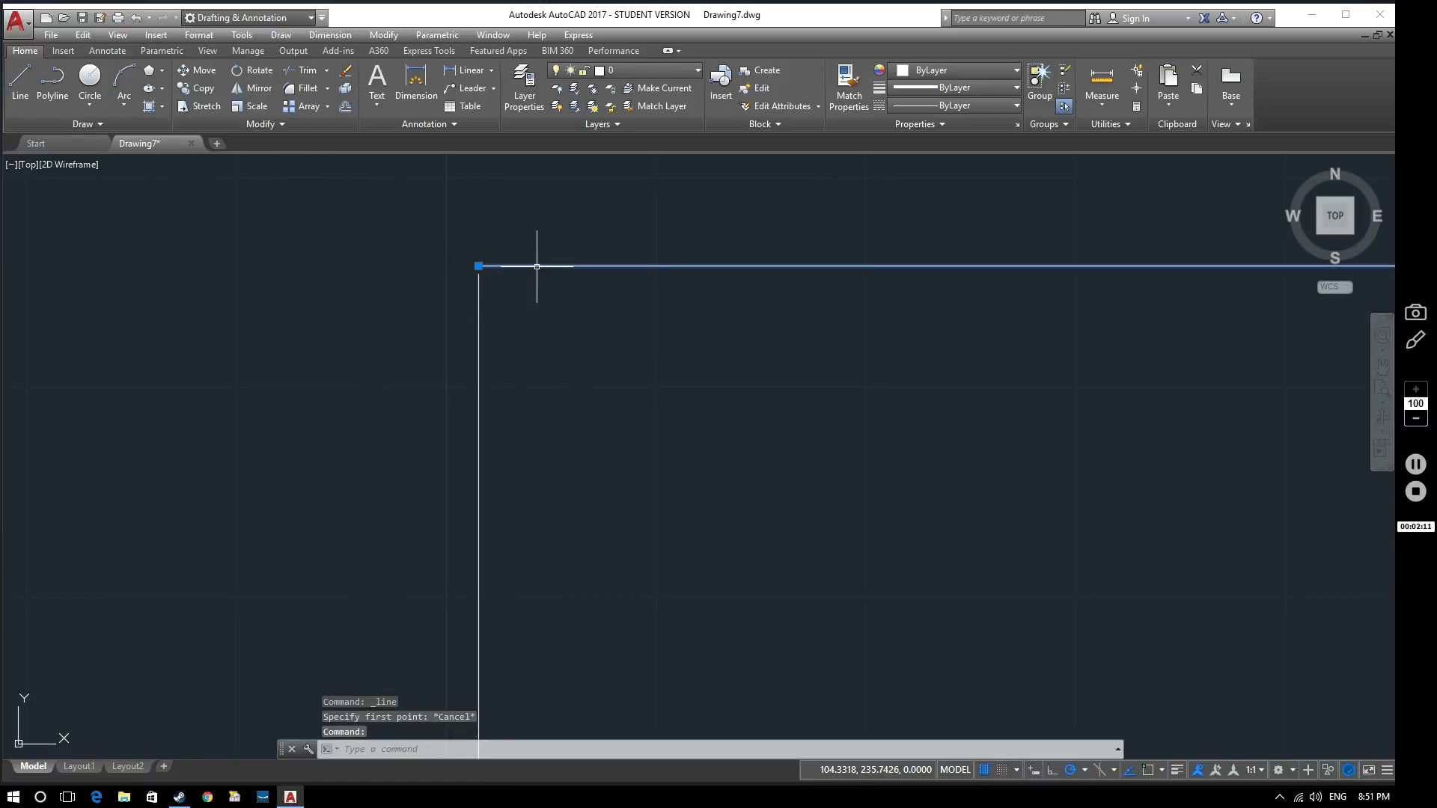
key("Delete")
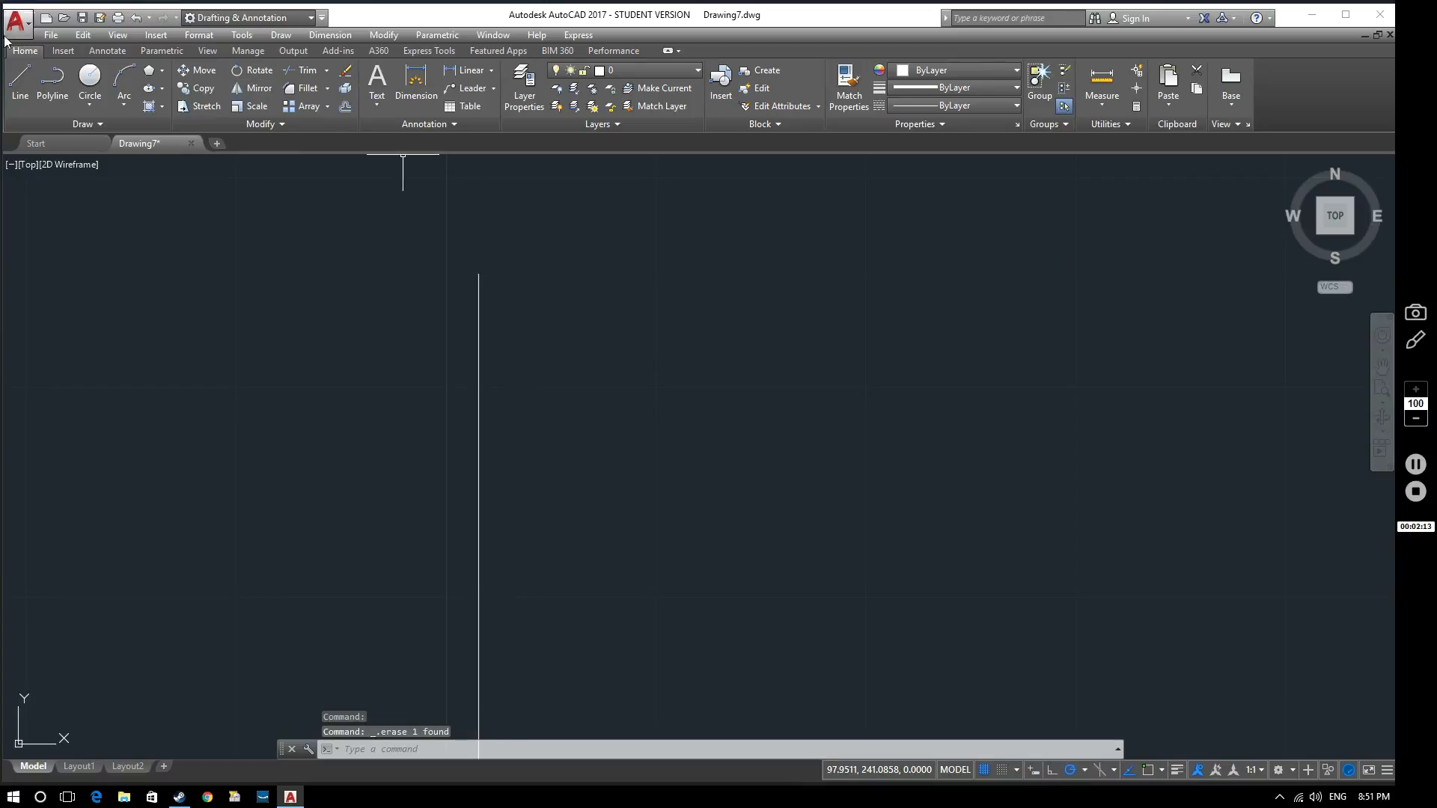
Step: Redraw a horizontal line from the vertical line's top, erase it again, and recentre the view
left_click(21, 81)
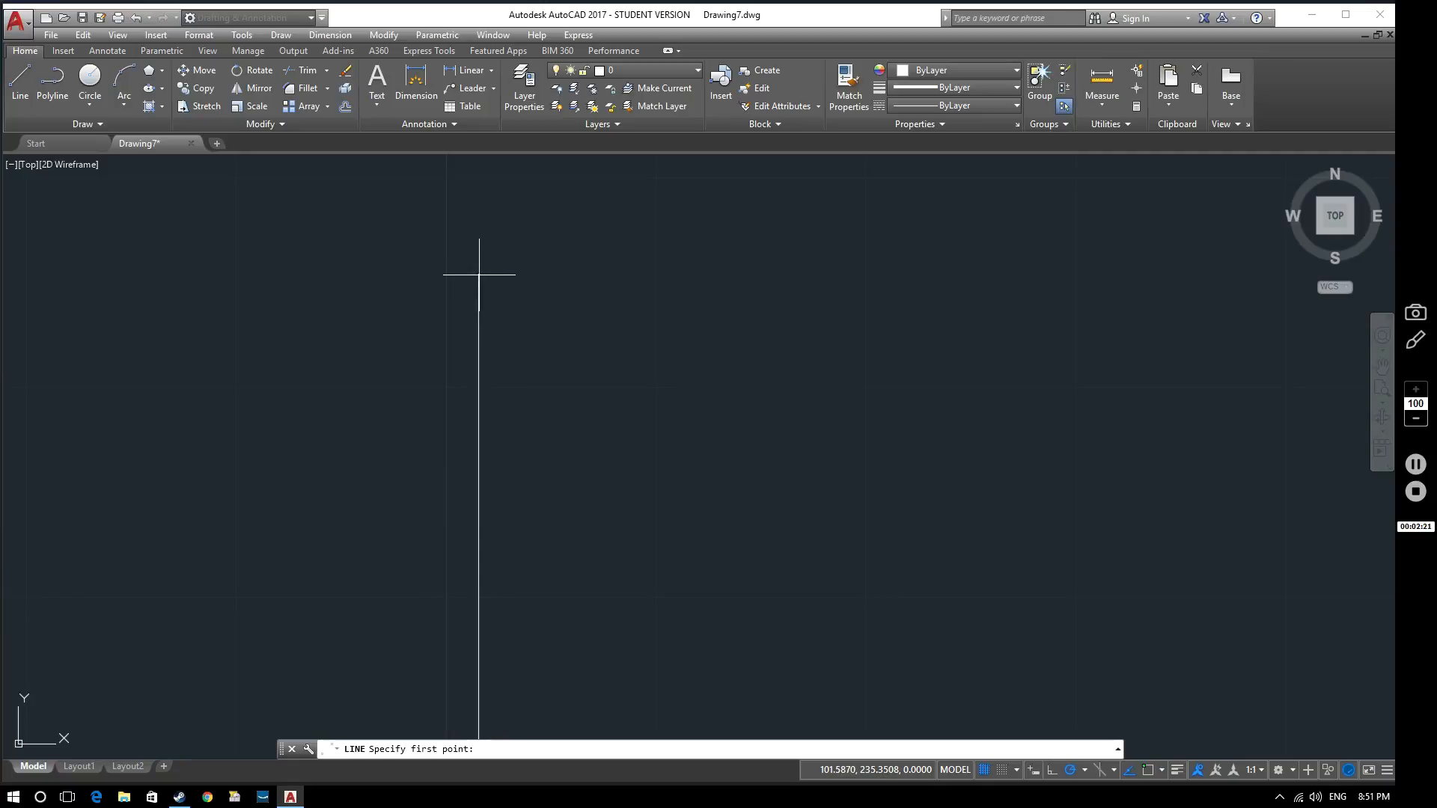
left_click(479, 275)
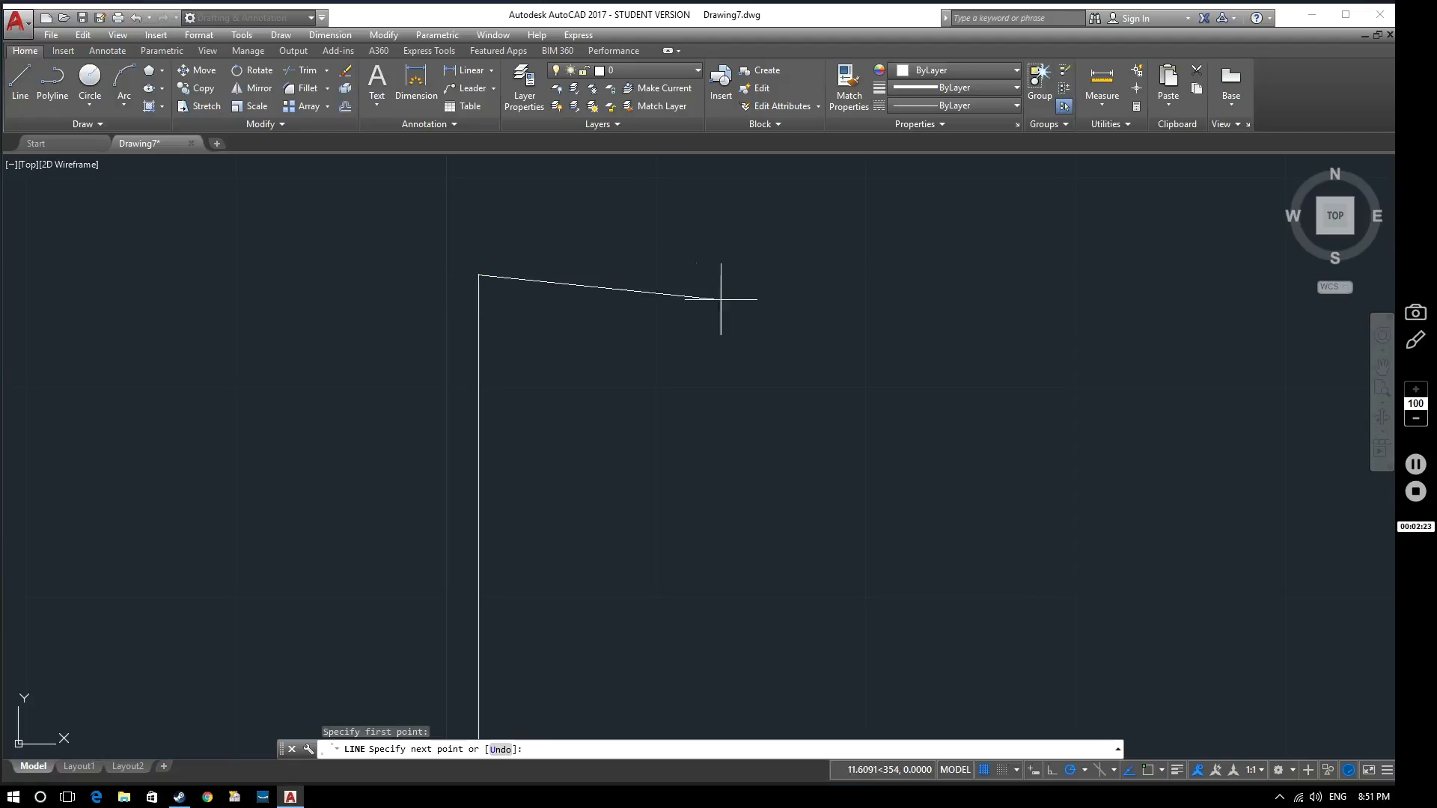
left_click(1028, 274)
key("Escape")
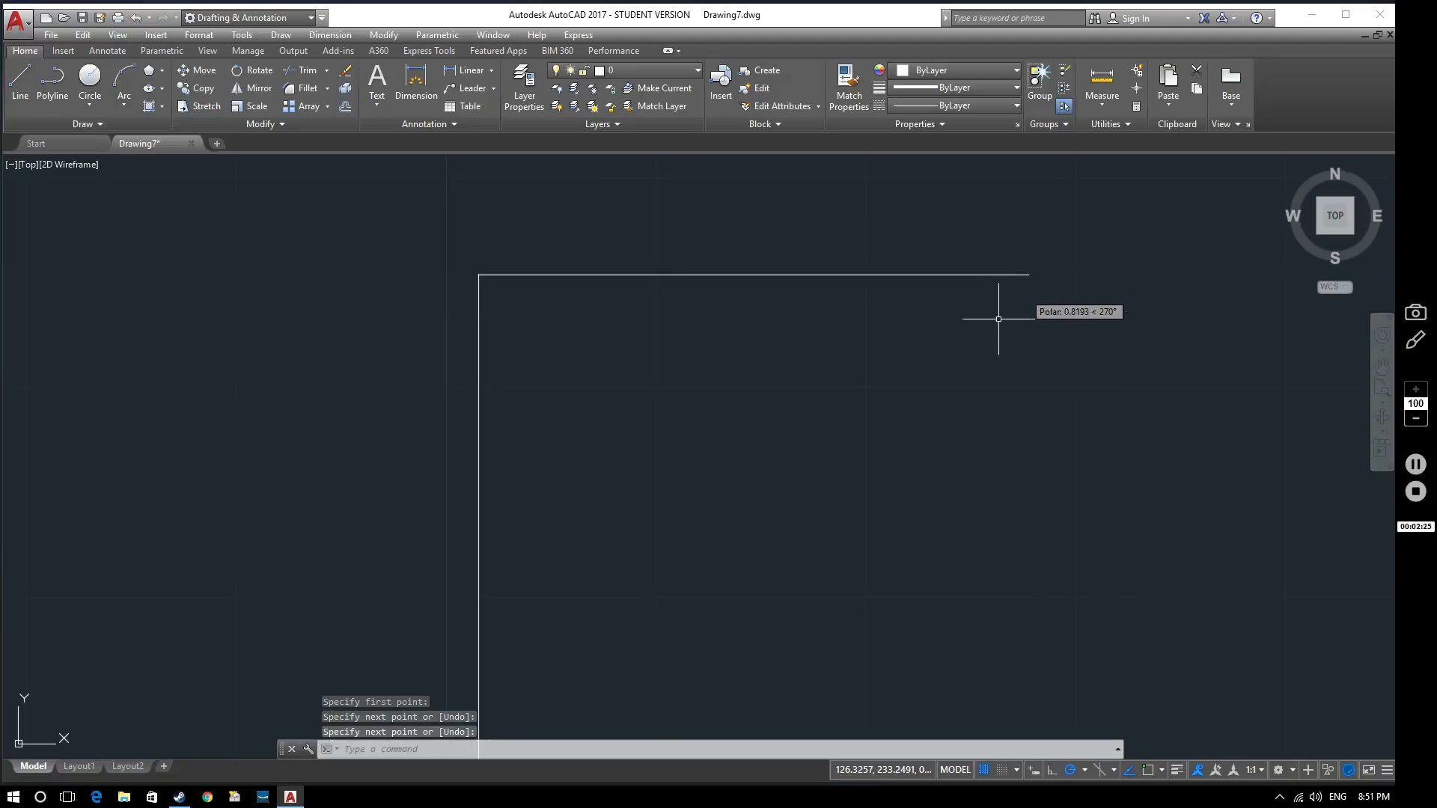
scroll(495, 314, "up", 2)
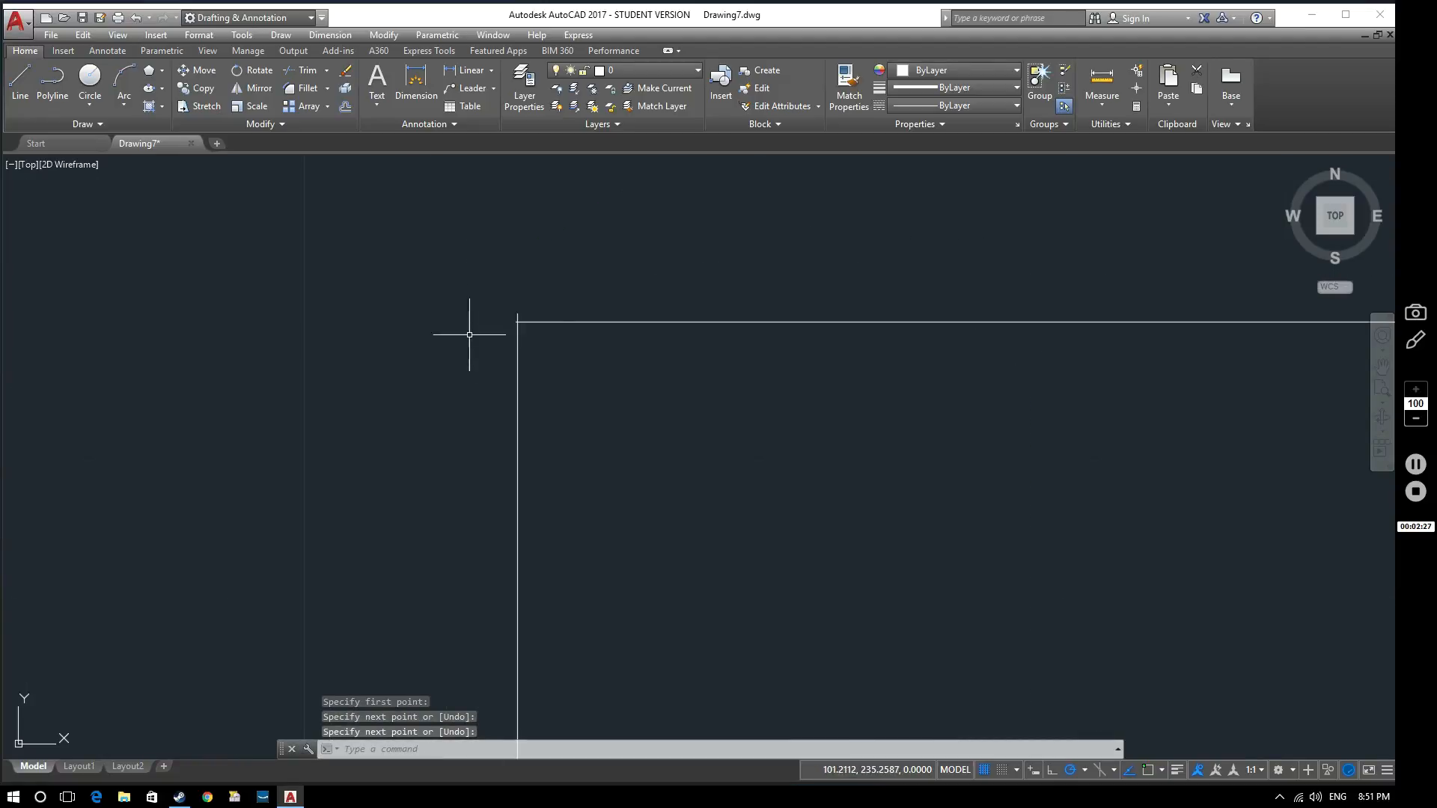
scroll(518, 318, "down", 1)
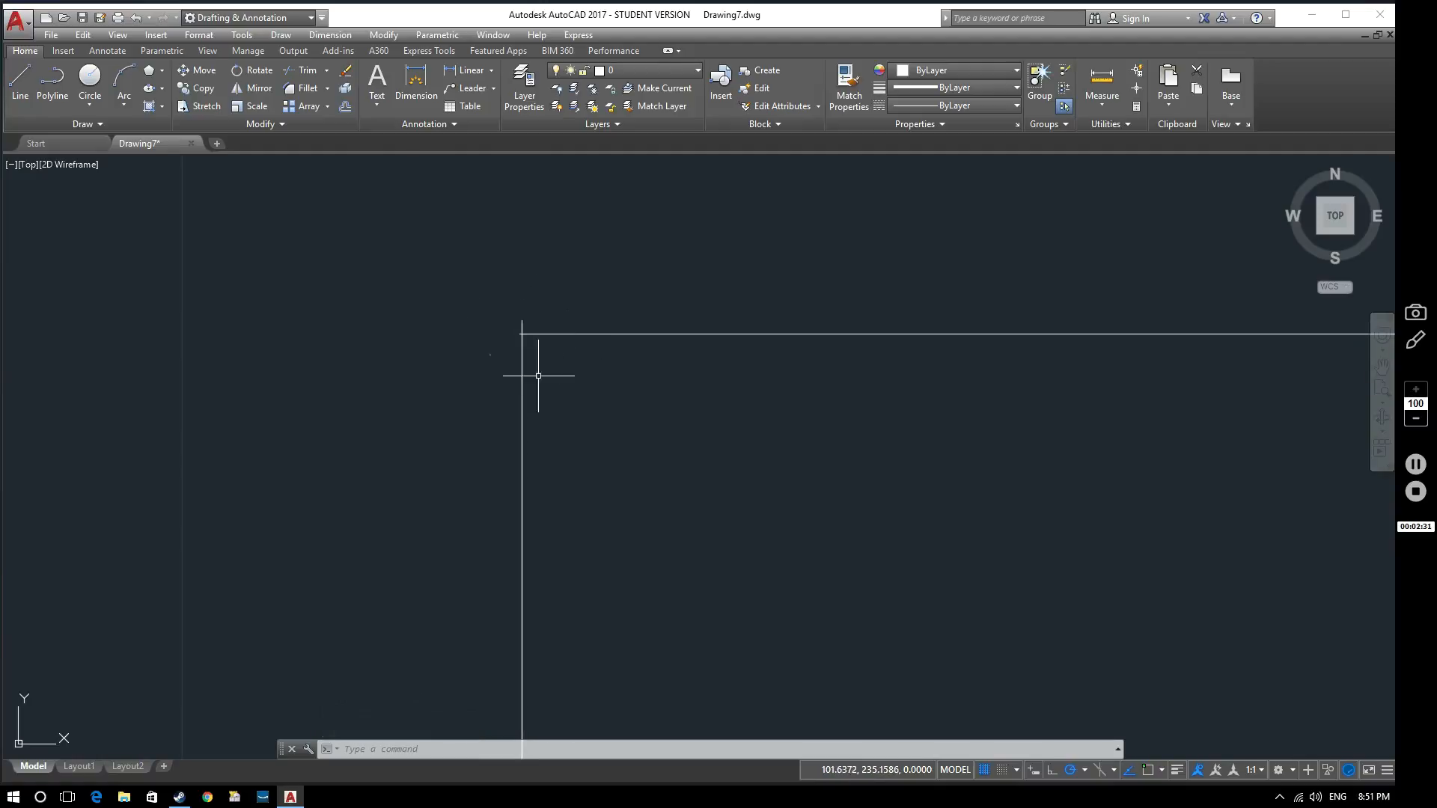
left_click(547, 335)
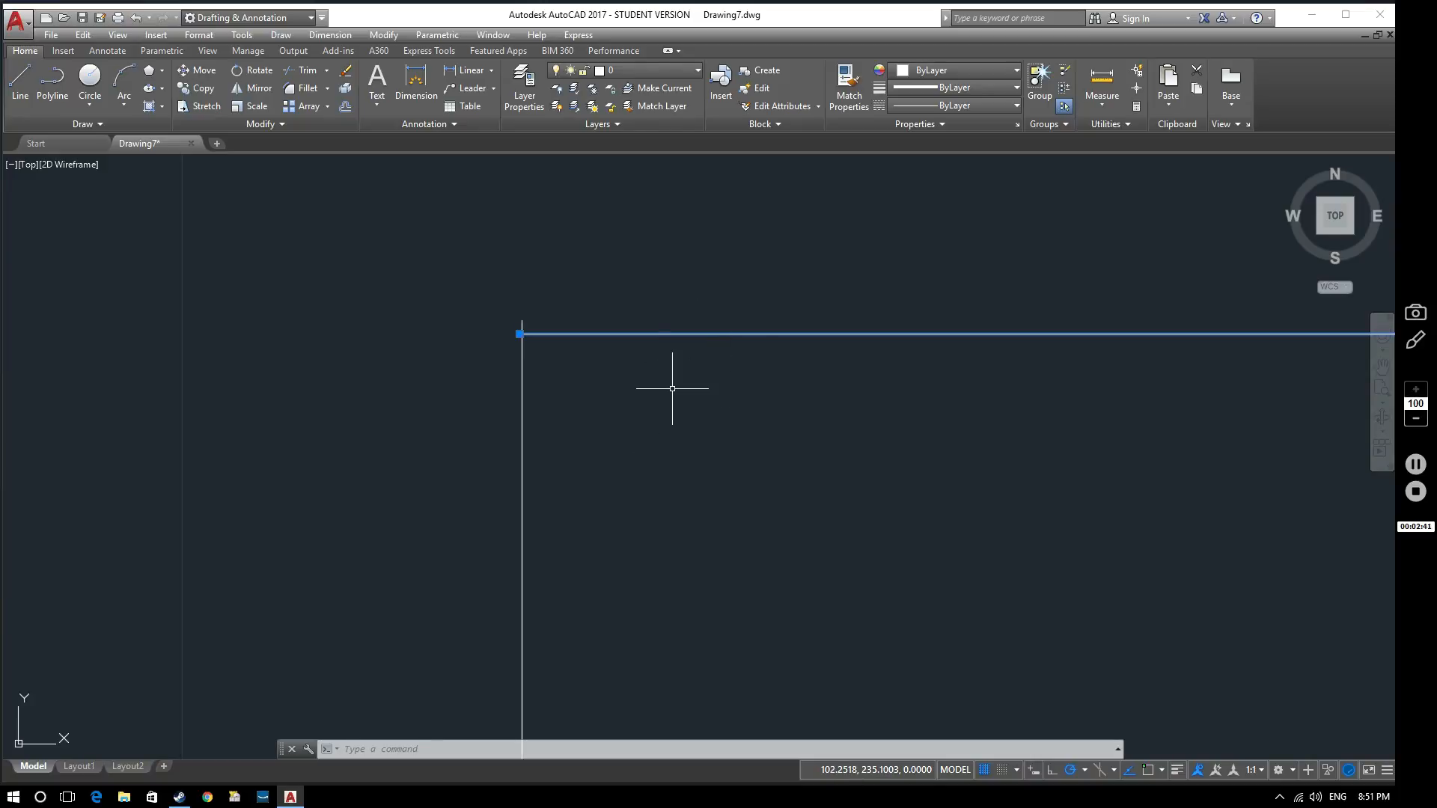
scroll(684, 360, "down", 3)
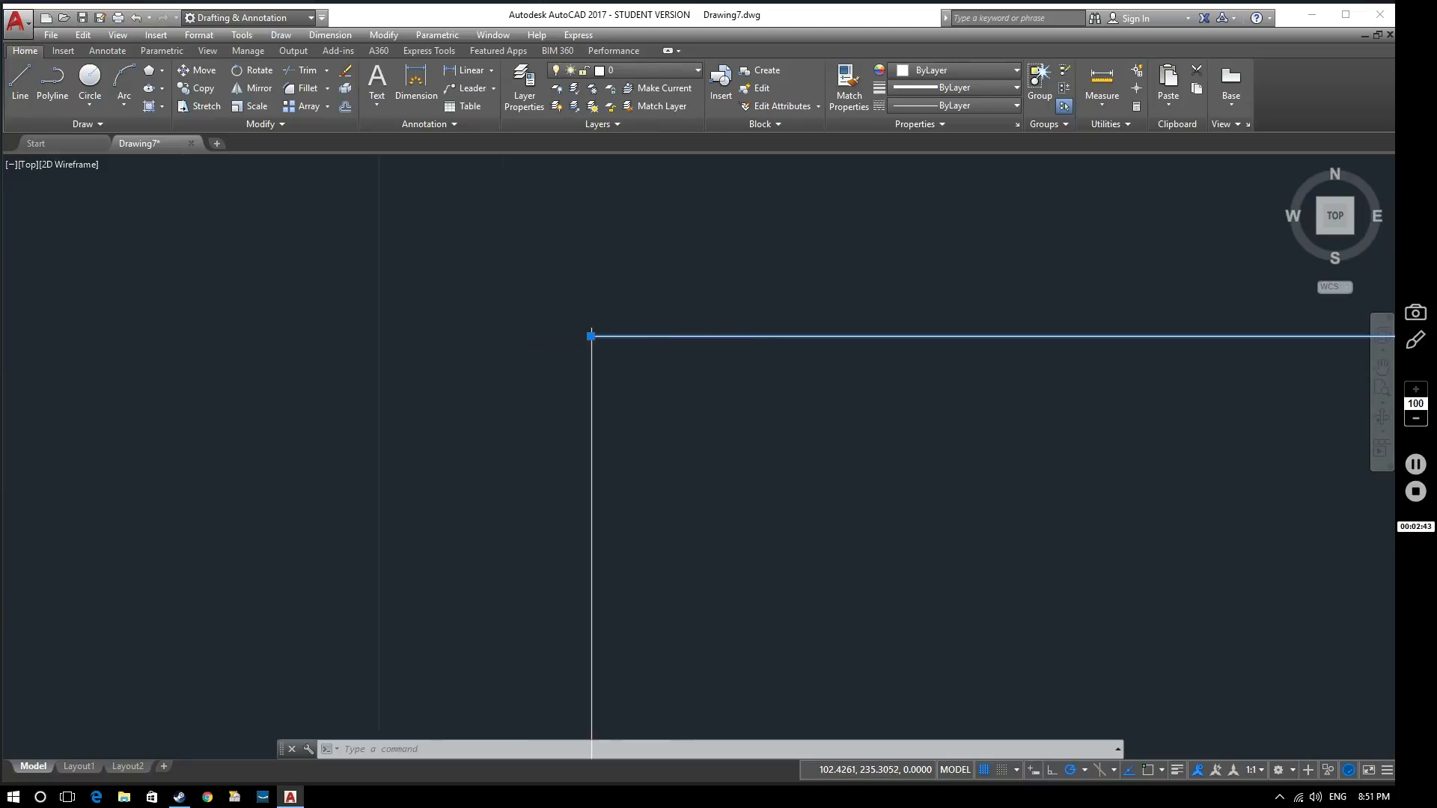
scroll(816, 395, "down", 1)
scroll(729, 337, "down", 1)
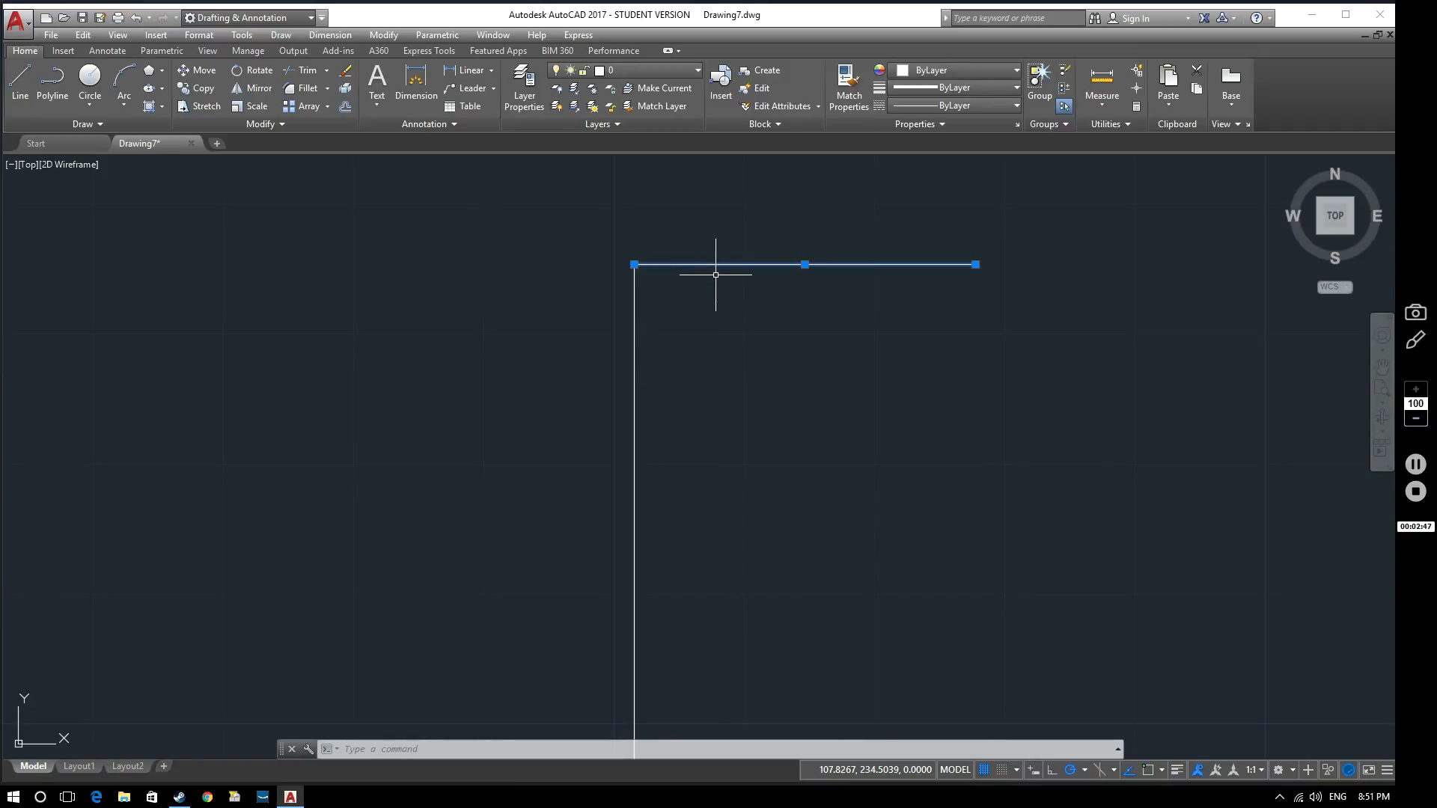
key("Delete")
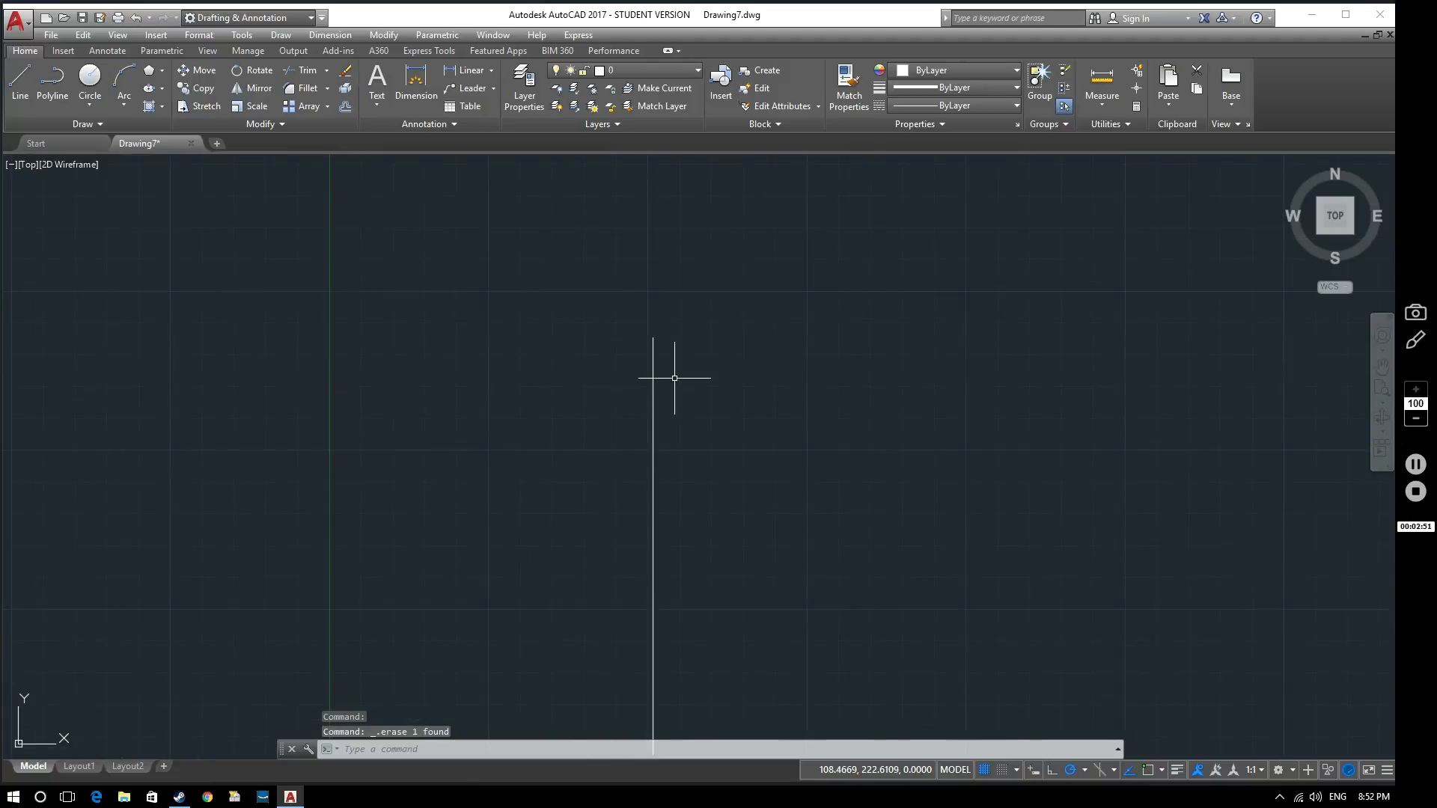
mouse_move(725, 431)
middle_mouse_down()
mouse_move(368, 359)
mouse_move(471, 348)
middle_mouse_up()
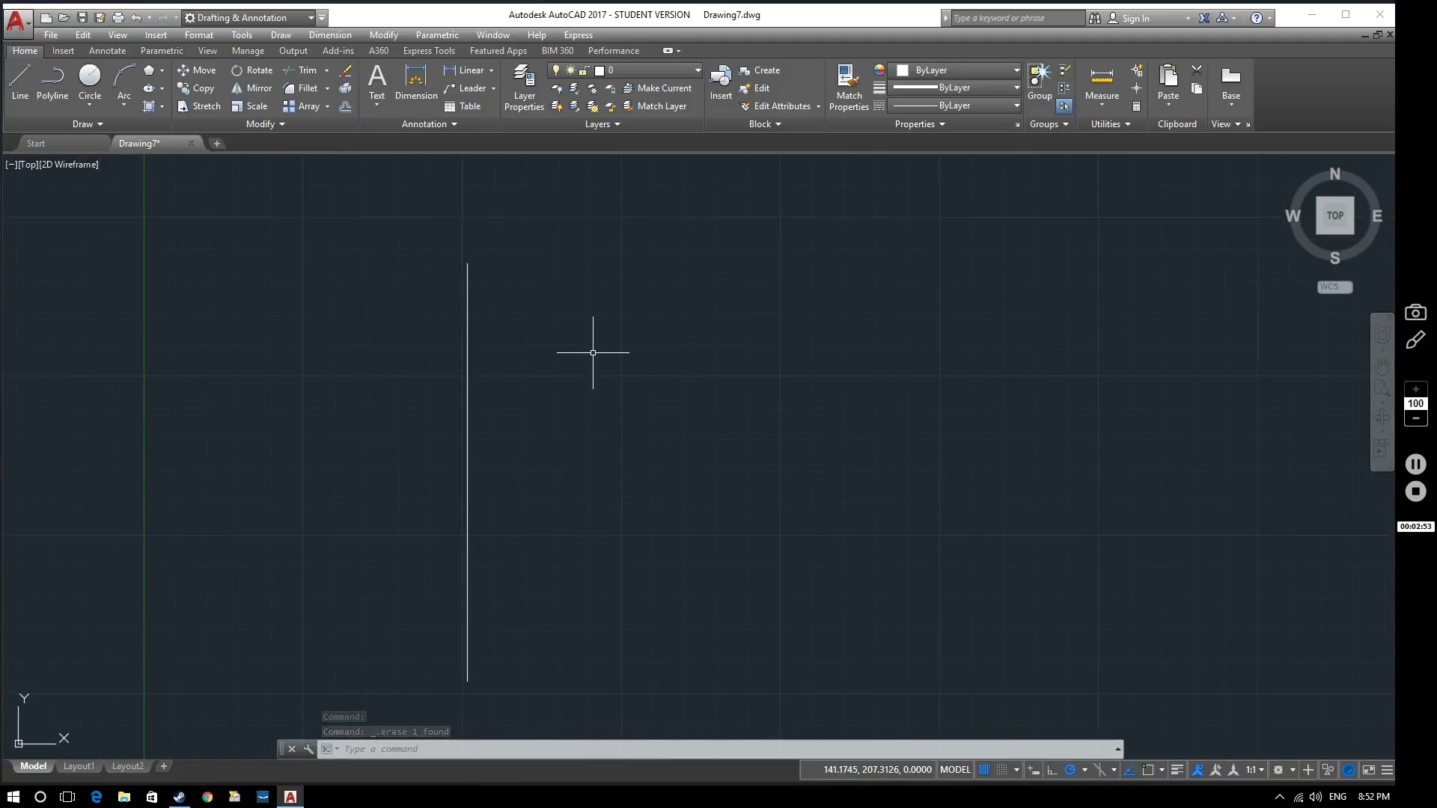
middle_click_drag(590, 348, 601, 378)
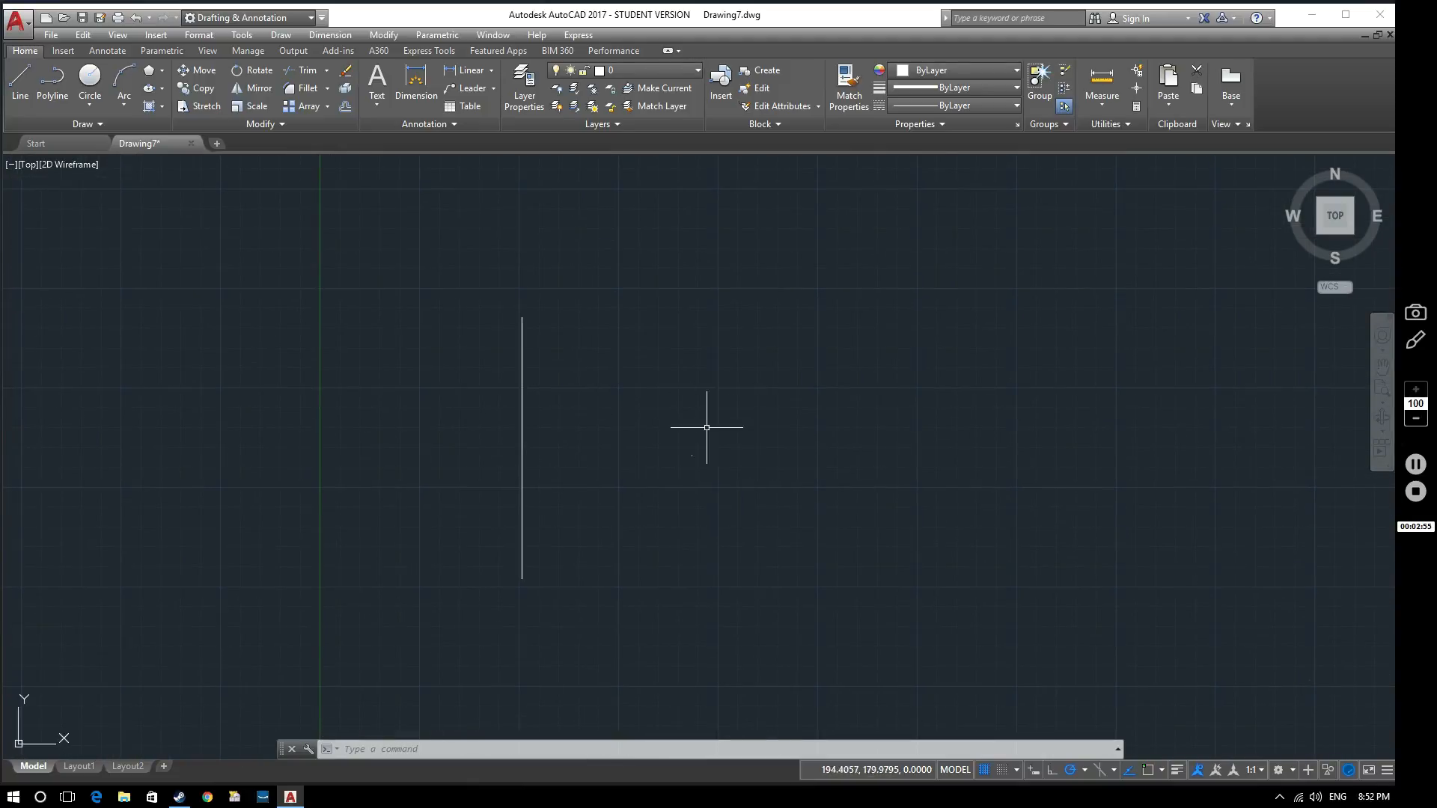
Step: Turn on Endpoint running snap and start a new line
left_click(1160, 770)
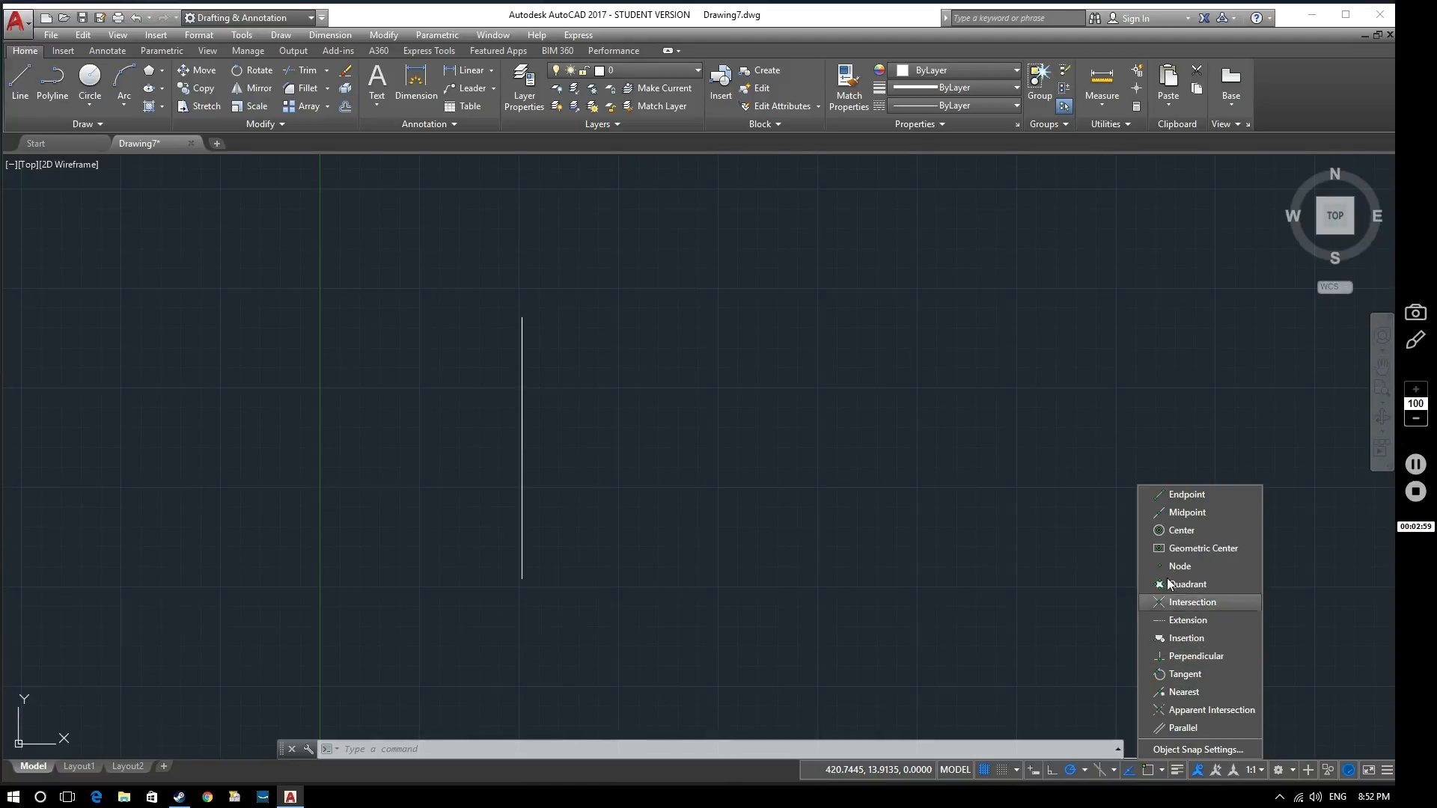
left_click(1182, 494)
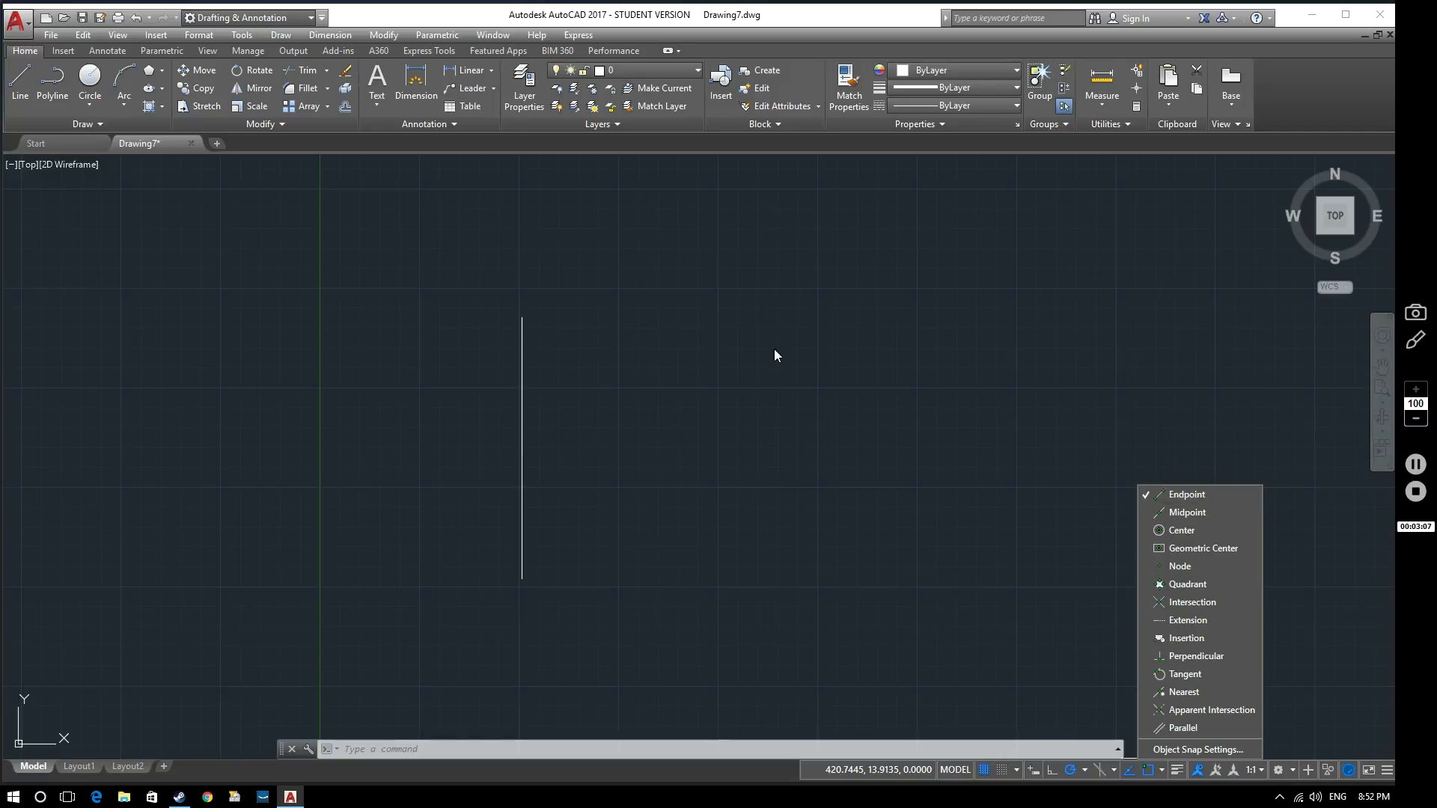
left_click(904, 311)
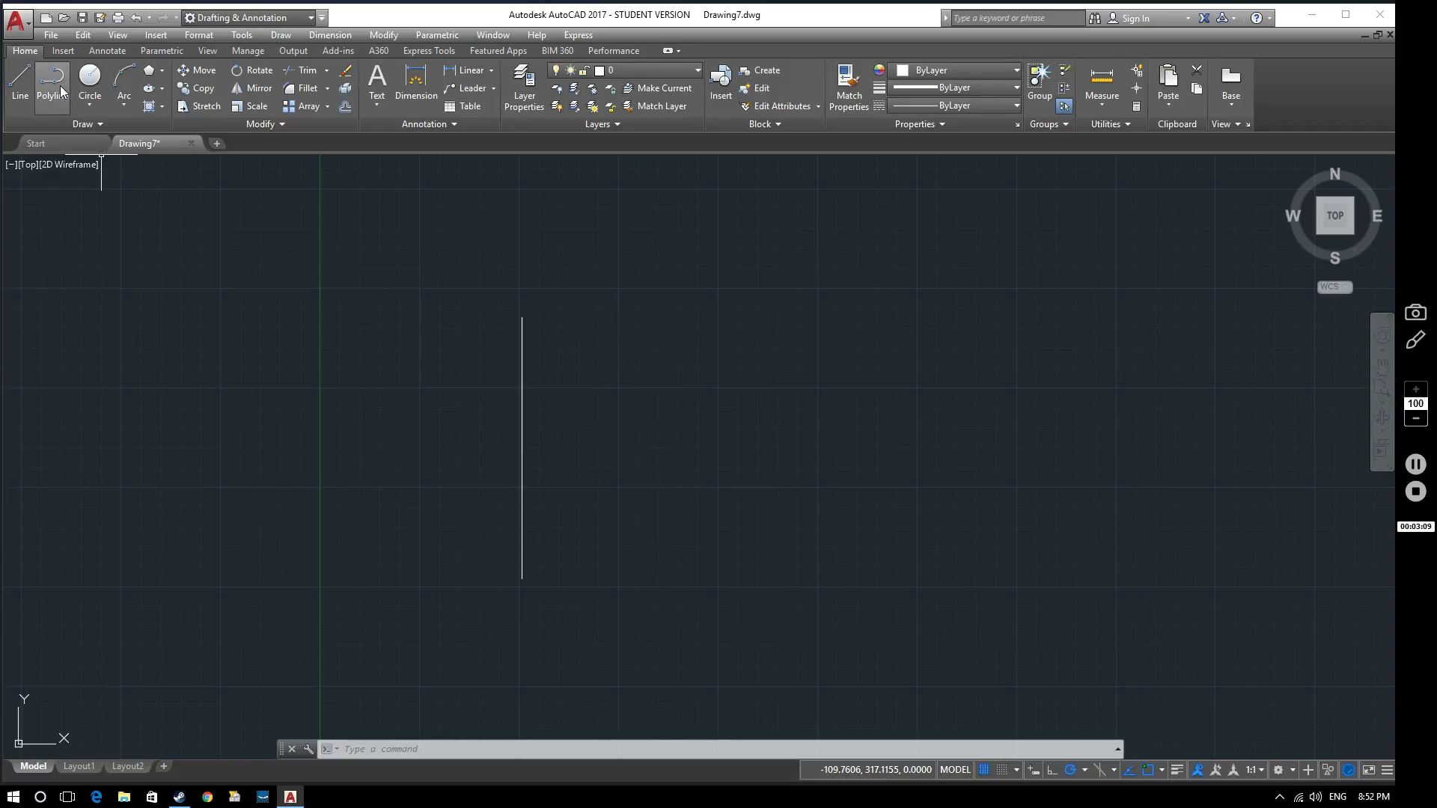
left_click(22, 81)
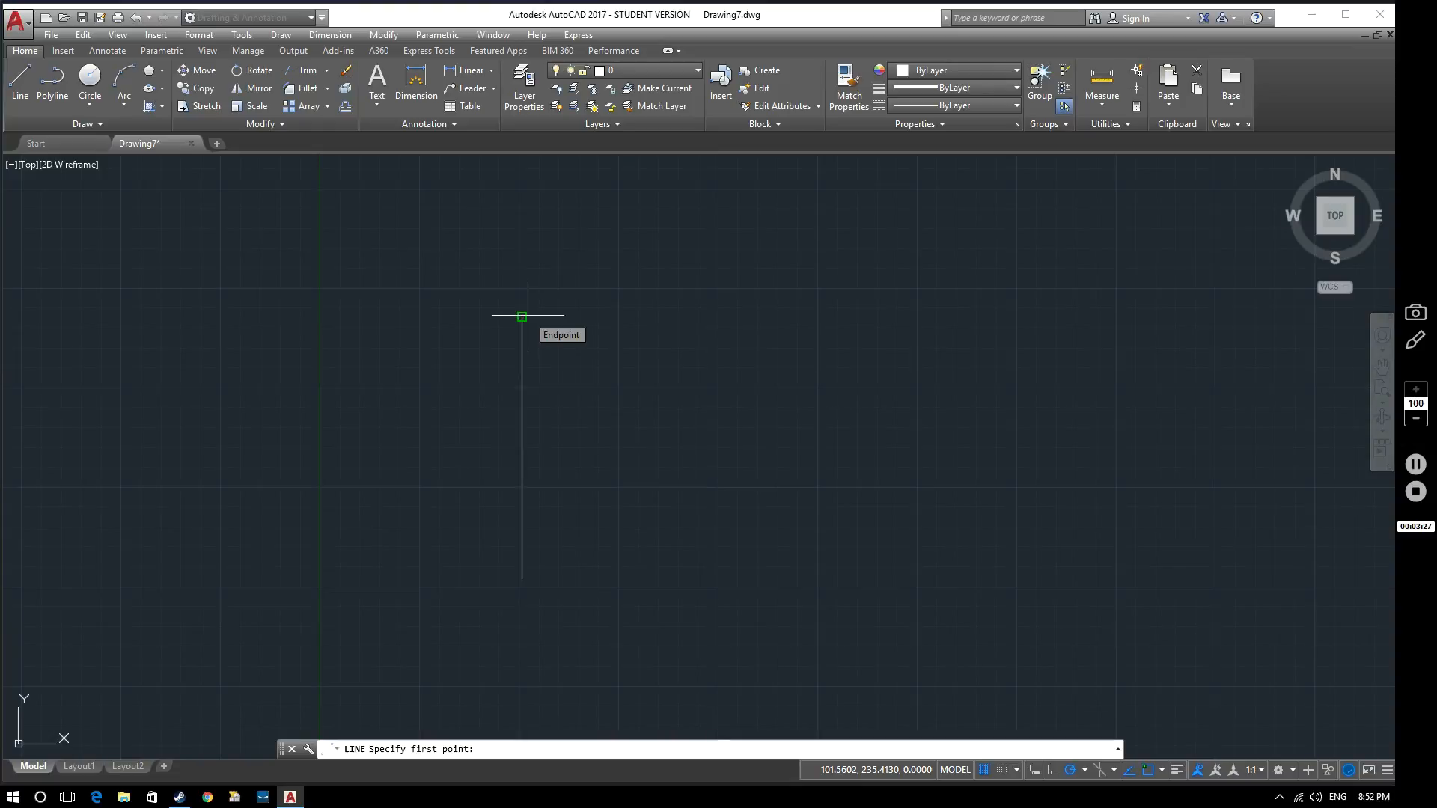
Step: Anchor the new line at the vertical line's top endpoint and pan around the drawing
left_click(528, 315)
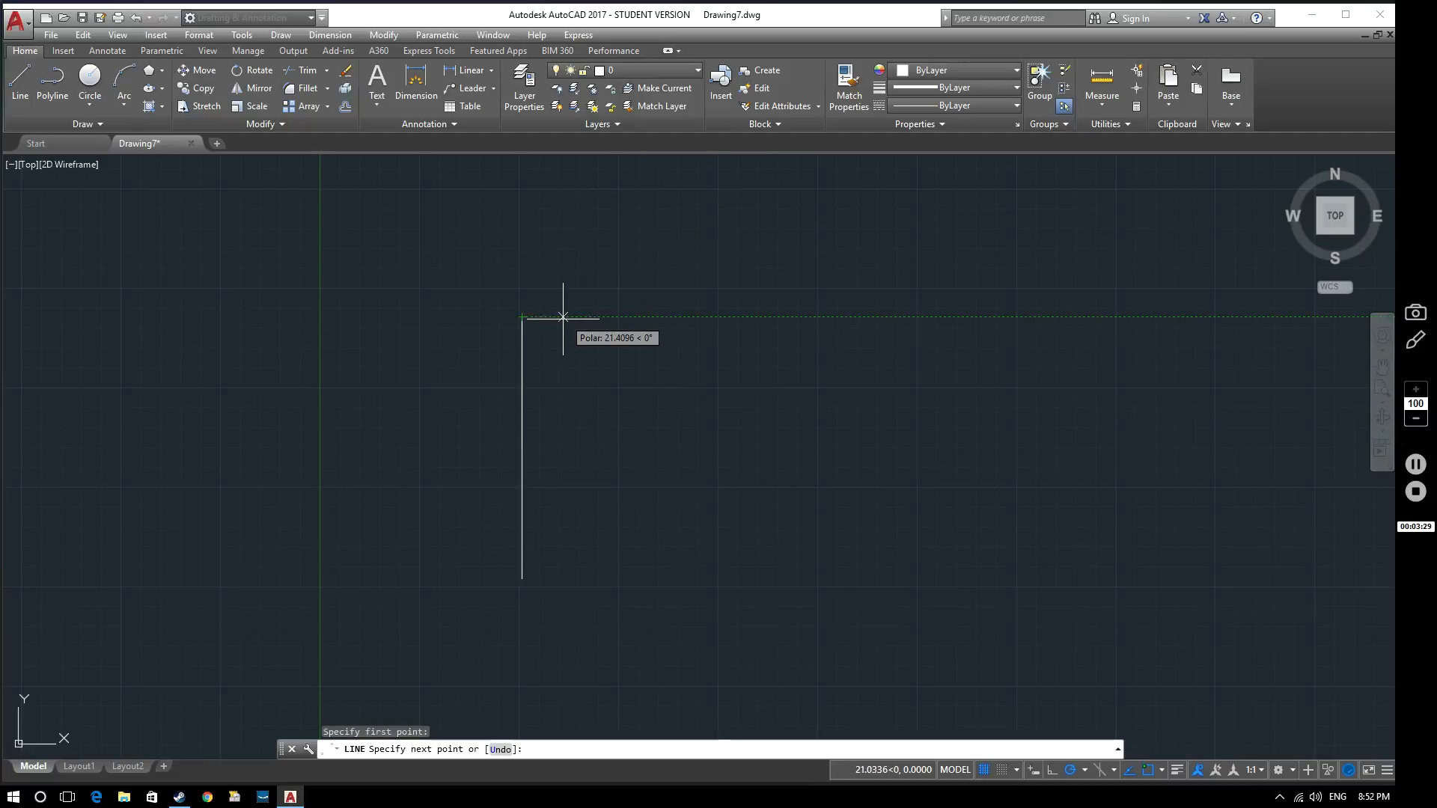
scroll(528, 315, "up", 2)
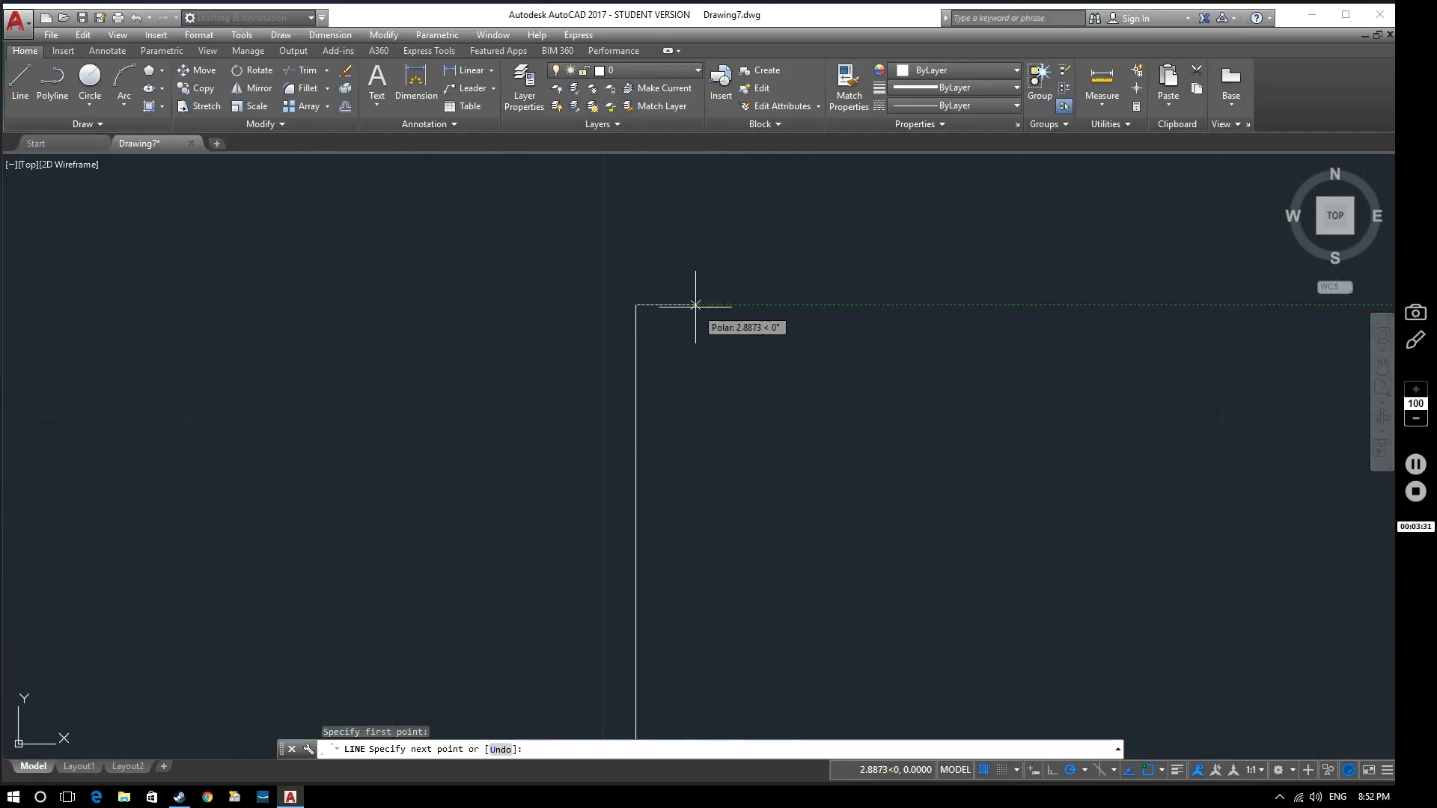
middle_click_drag(674, 304, 555, 328)
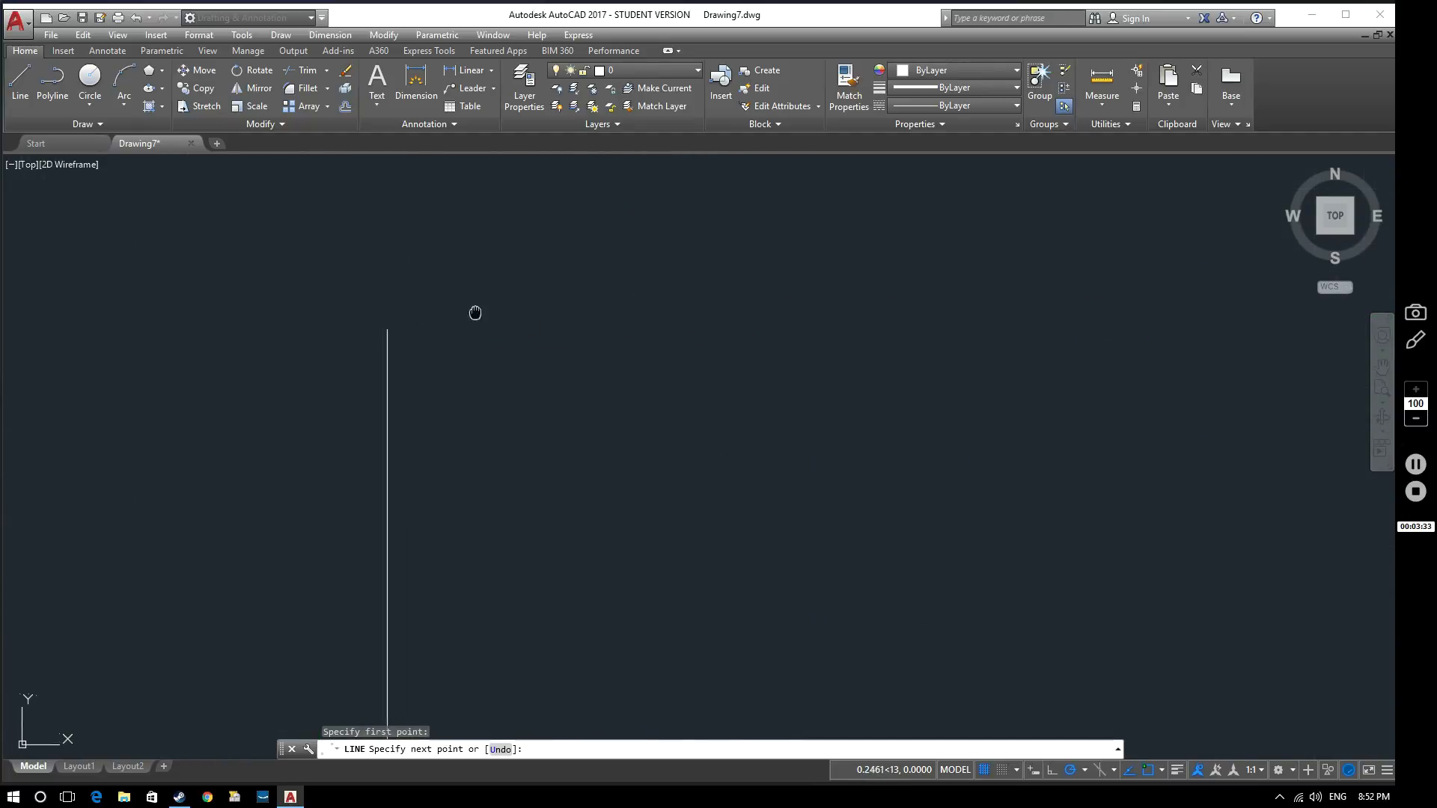
middle_click_drag(427, 326, 548, 337)
middle_click_drag(669, 336, 482, 416)
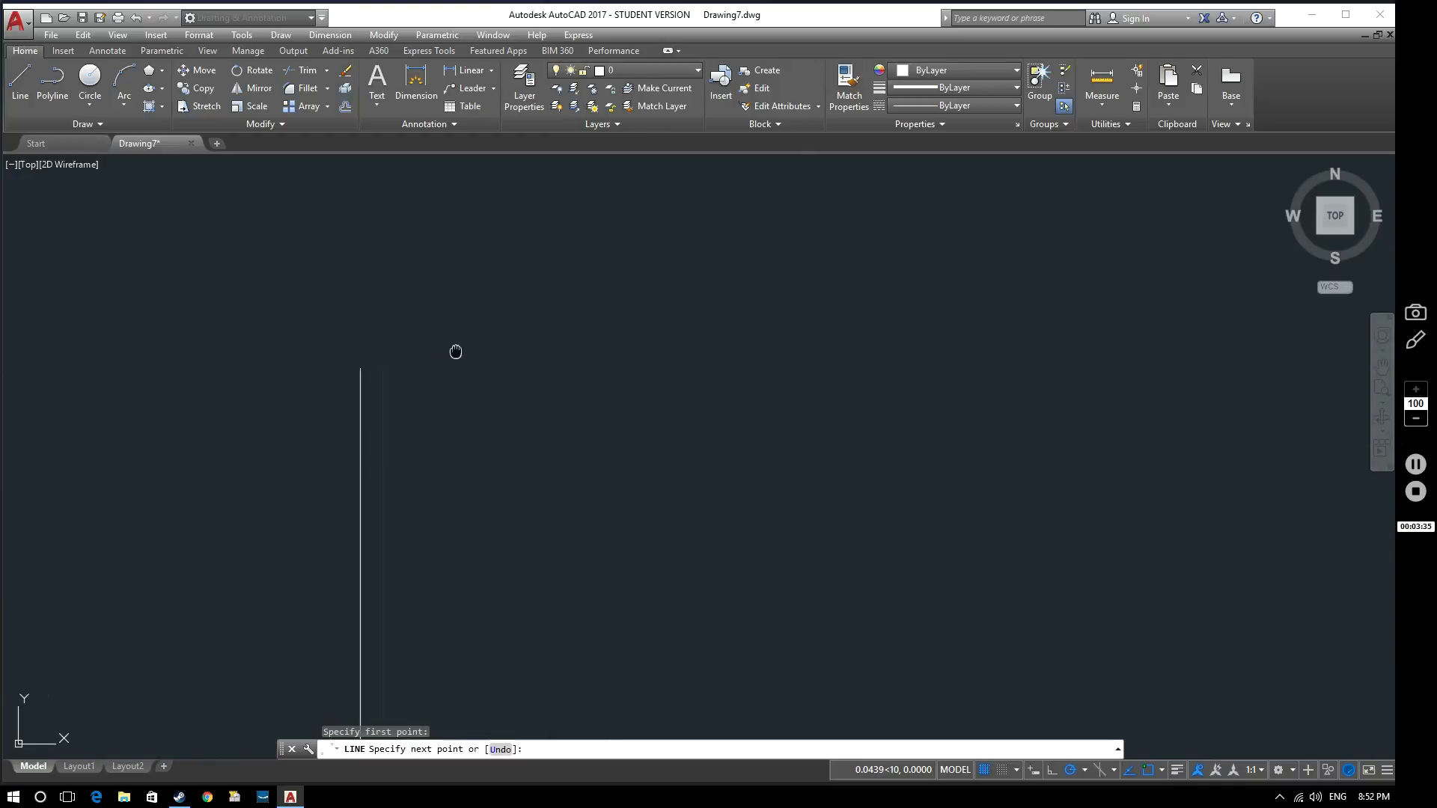
mouse_move(450, 349)
middle_mouse_down()
mouse_move(628, 359)
mouse_move(371, 426)
middle_mouse_up()
mouse_move(755, 346)
middle_mouse_down()
mouse_move(786, 336)
mouse_move(735, 332)
middle_mouse_up()
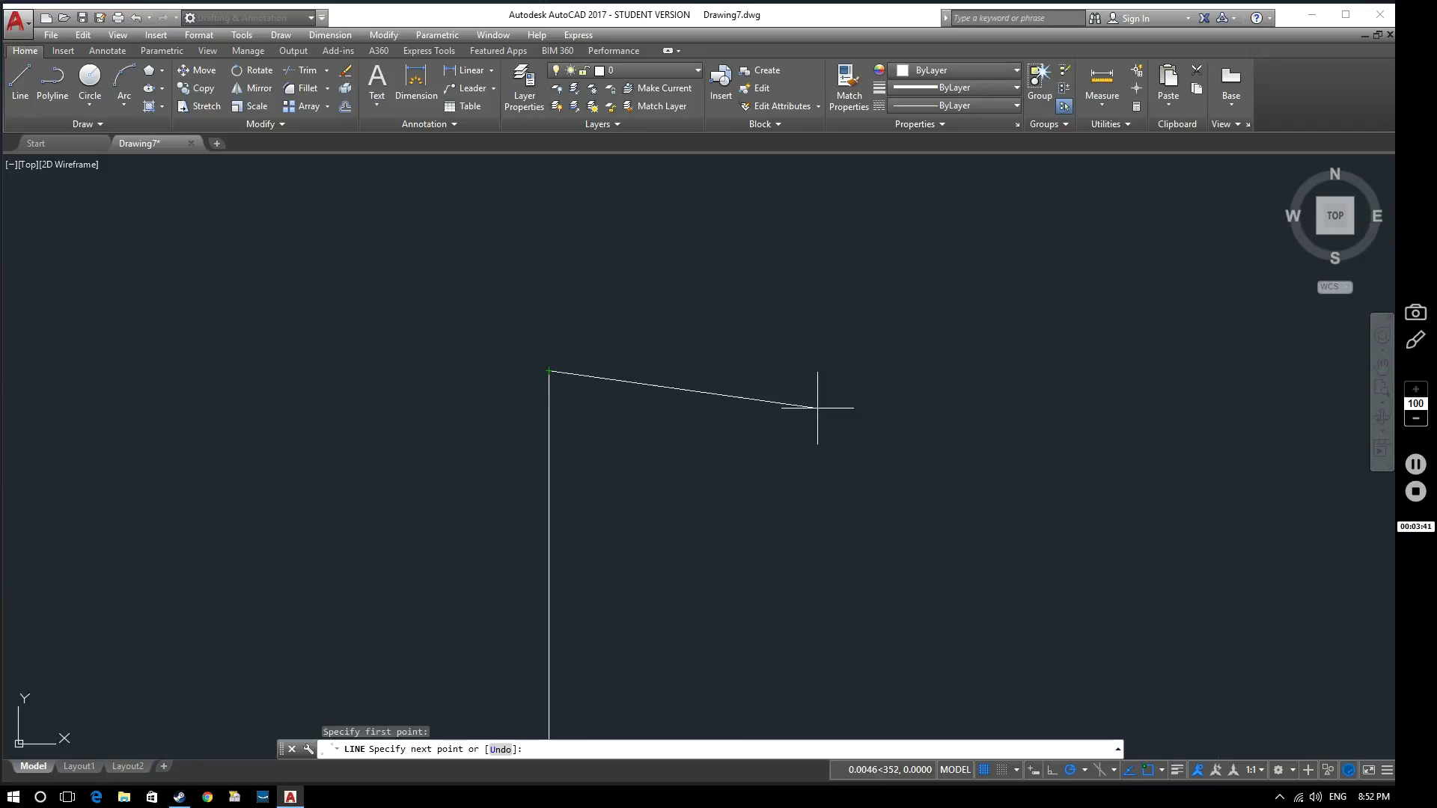
mouse_move(853, 371)
middle_mouse_down()
mouse_move(1122, 371)
mouse_move(1011, 387)
middle_mouse_up()
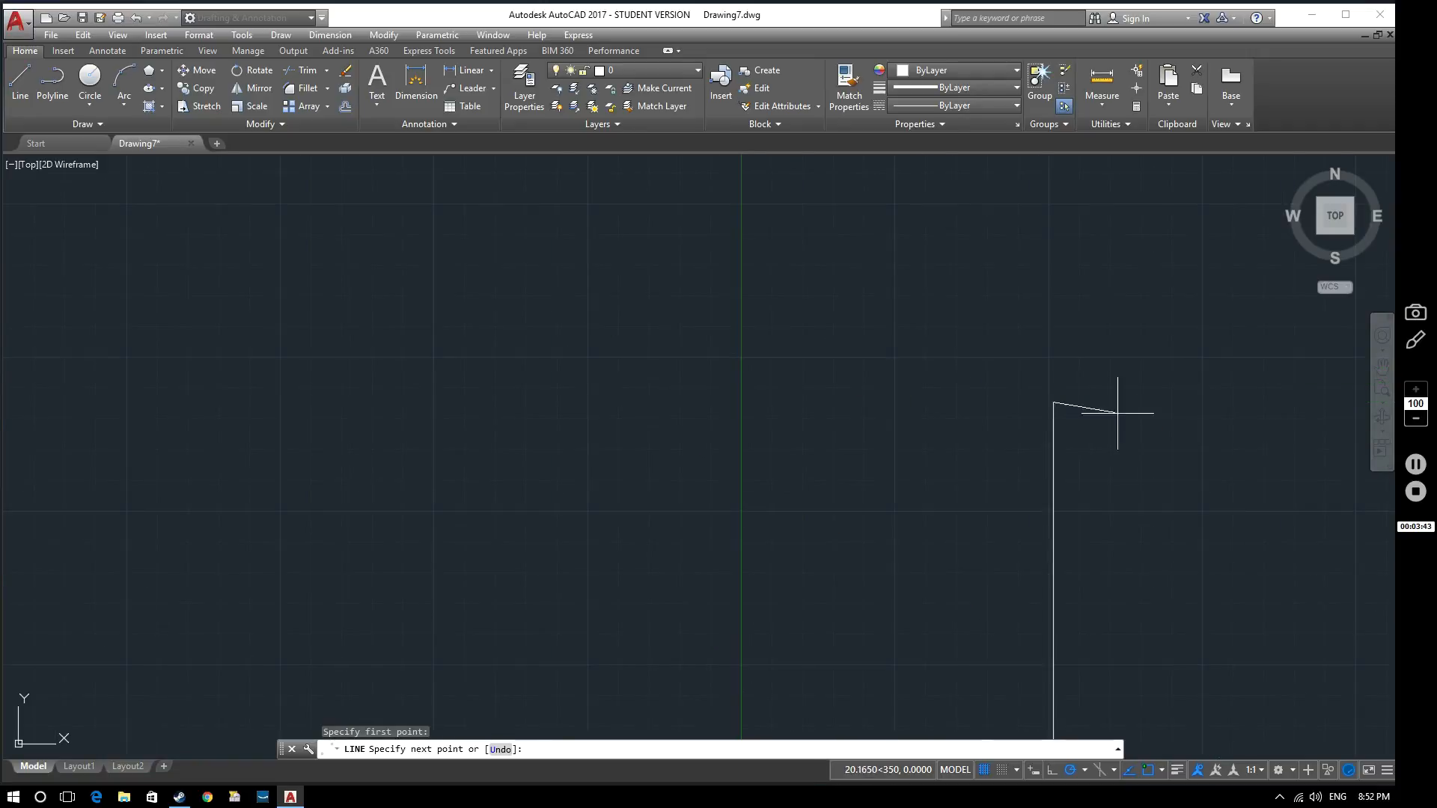
middle_click_drag(1111, 416, 596, 303)
scroll(675, 303, "down", 5)
scroll(673, 337, "up", 3)
scroll(562, 325, "up", 3)
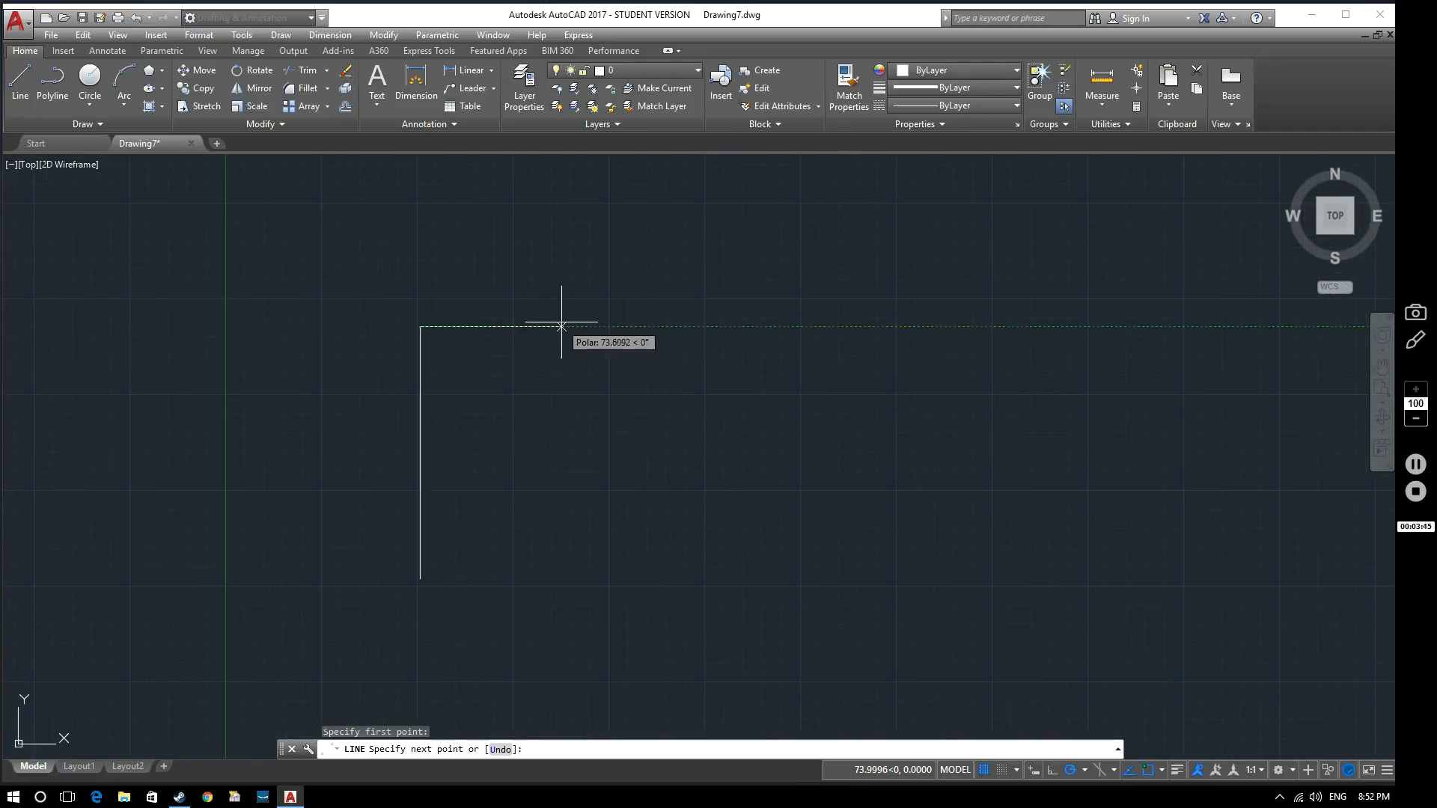
scroll(561, 326, "up", 2)
middle_click_drag(577, 337, 561, 304)
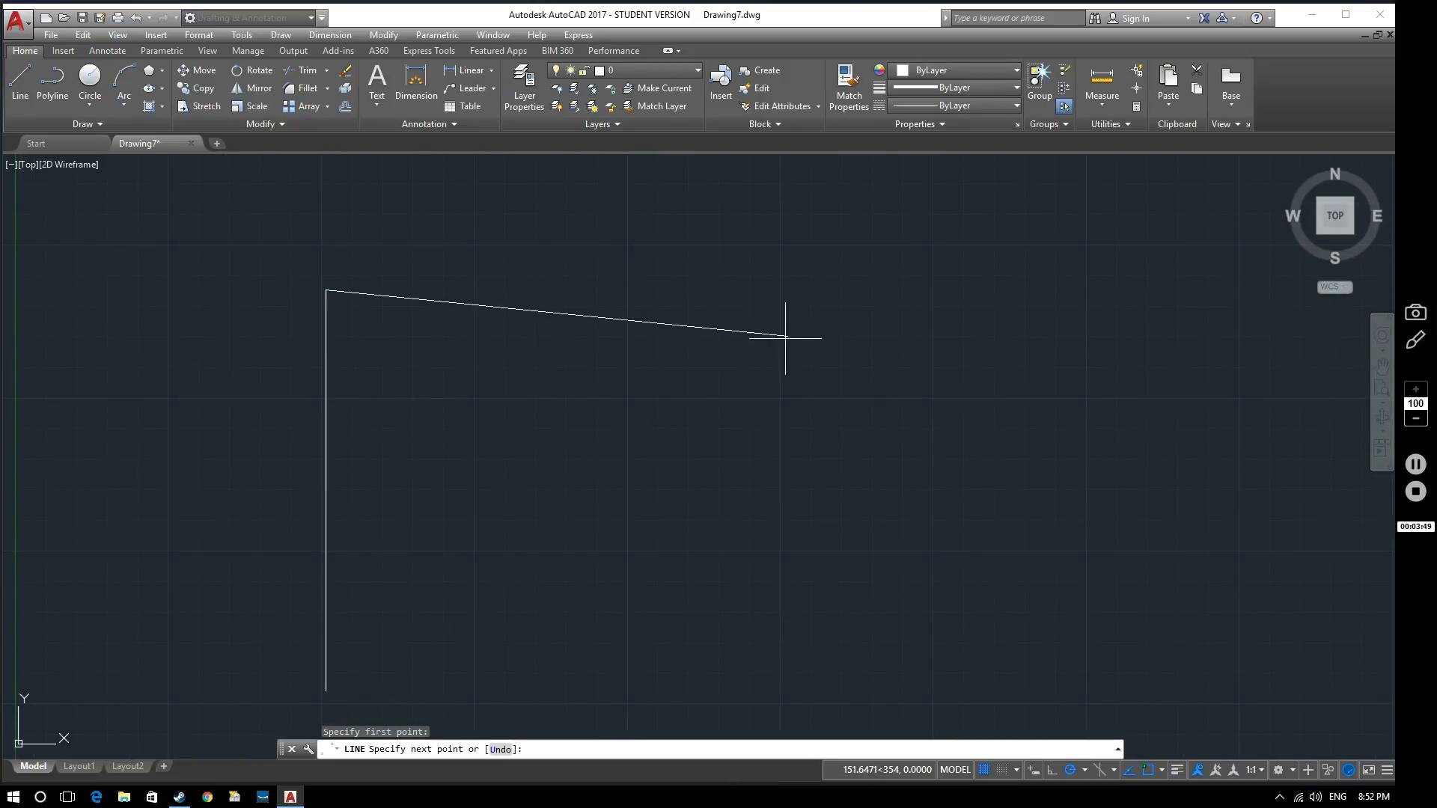
Step: Finish the sloped line rising up to the right and start another line
middle_click_drag(696, 231, 694, 234)
left_click(687, 231)
key("Return")
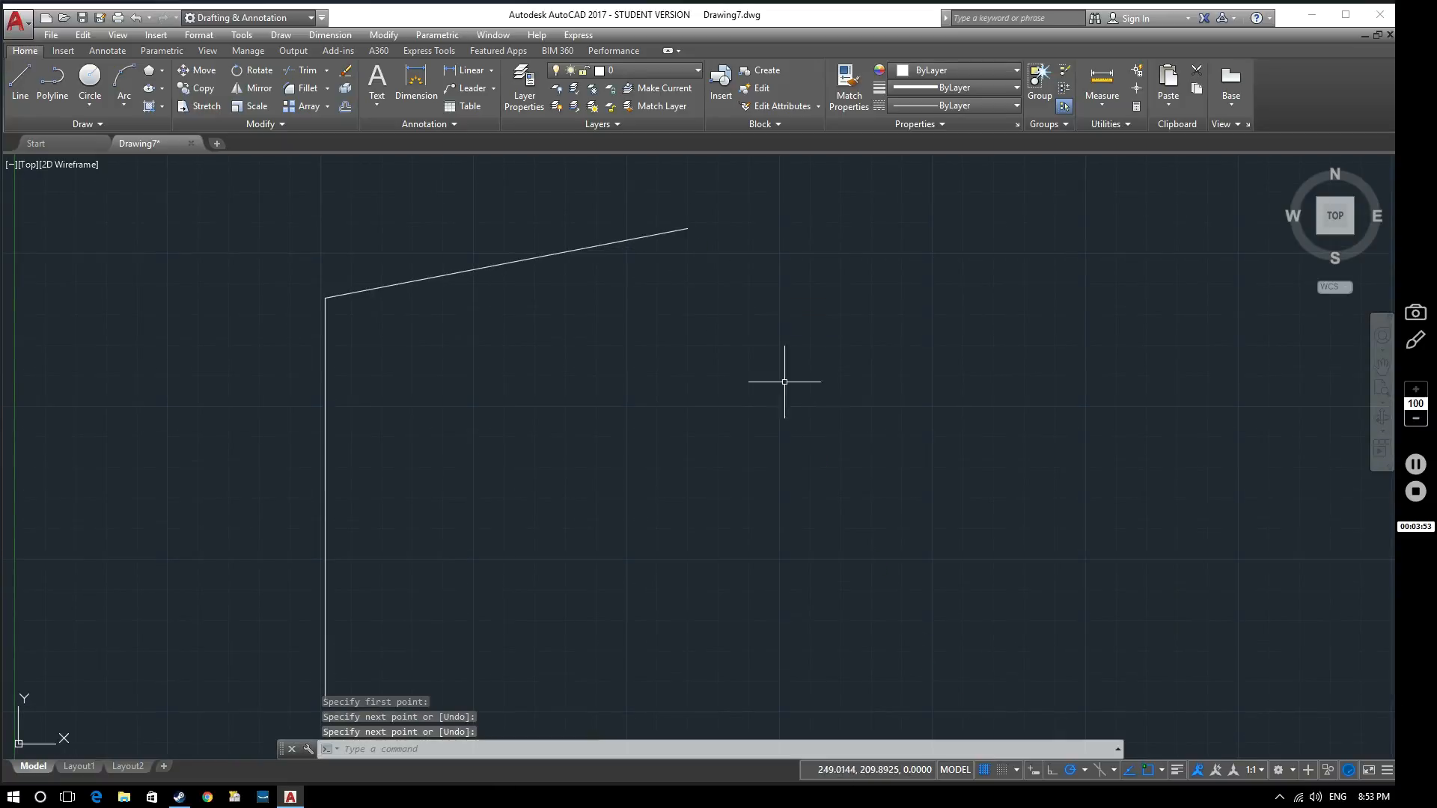
middle_click_drag(774, 381, 580, 419)
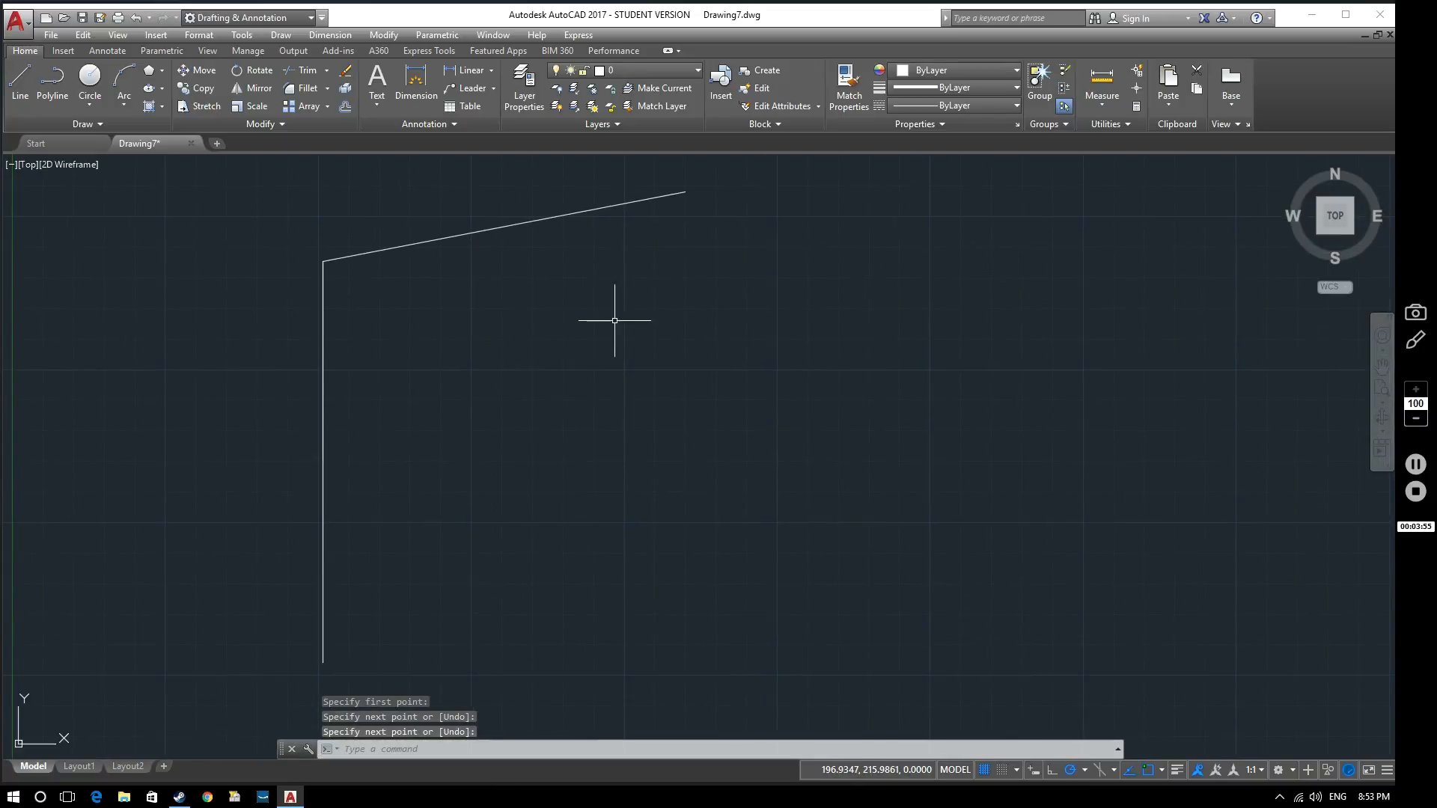
left_click(19, 82)
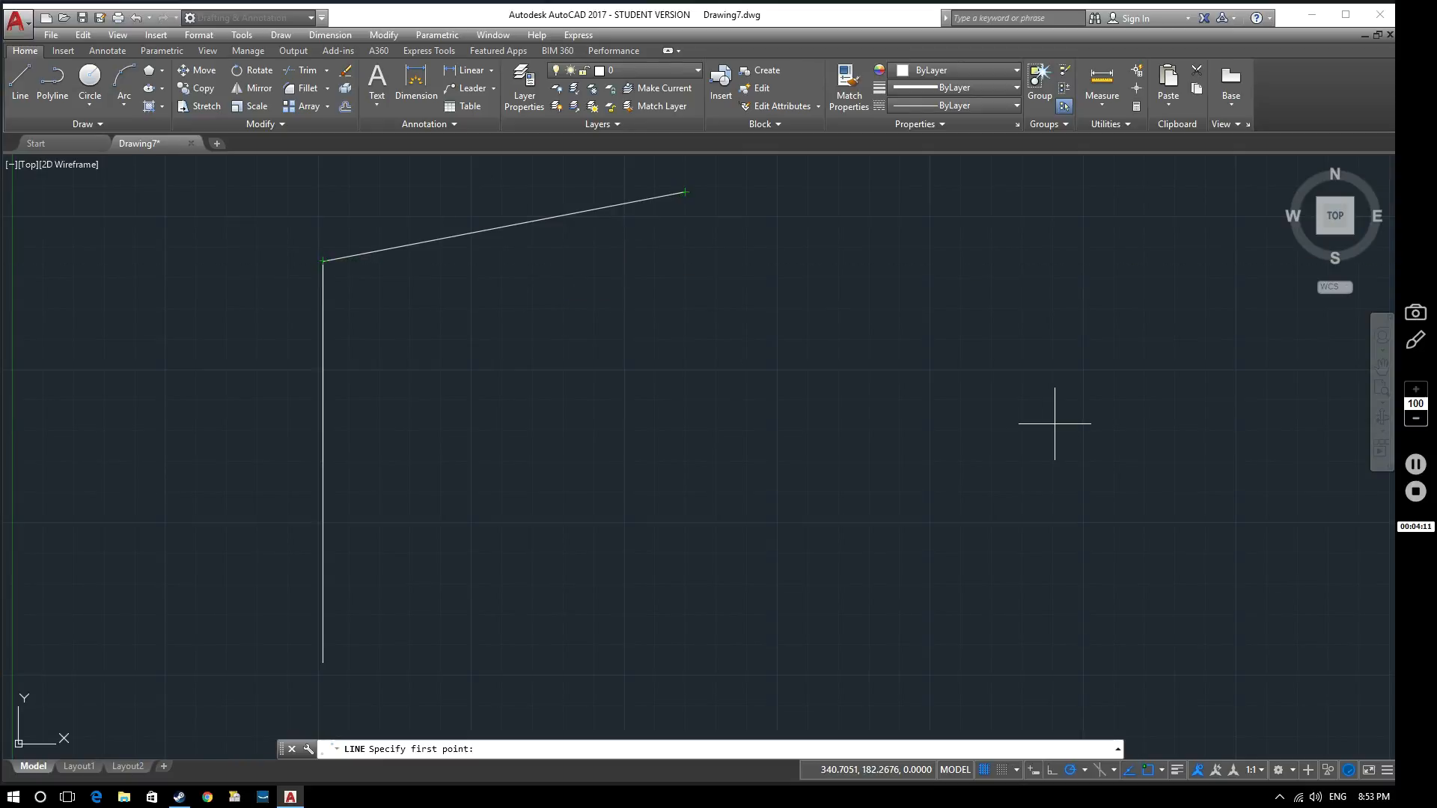
Step: Enable Midpoint in the object snap modes and restart the line command cleanly
left_click(1161, 772)
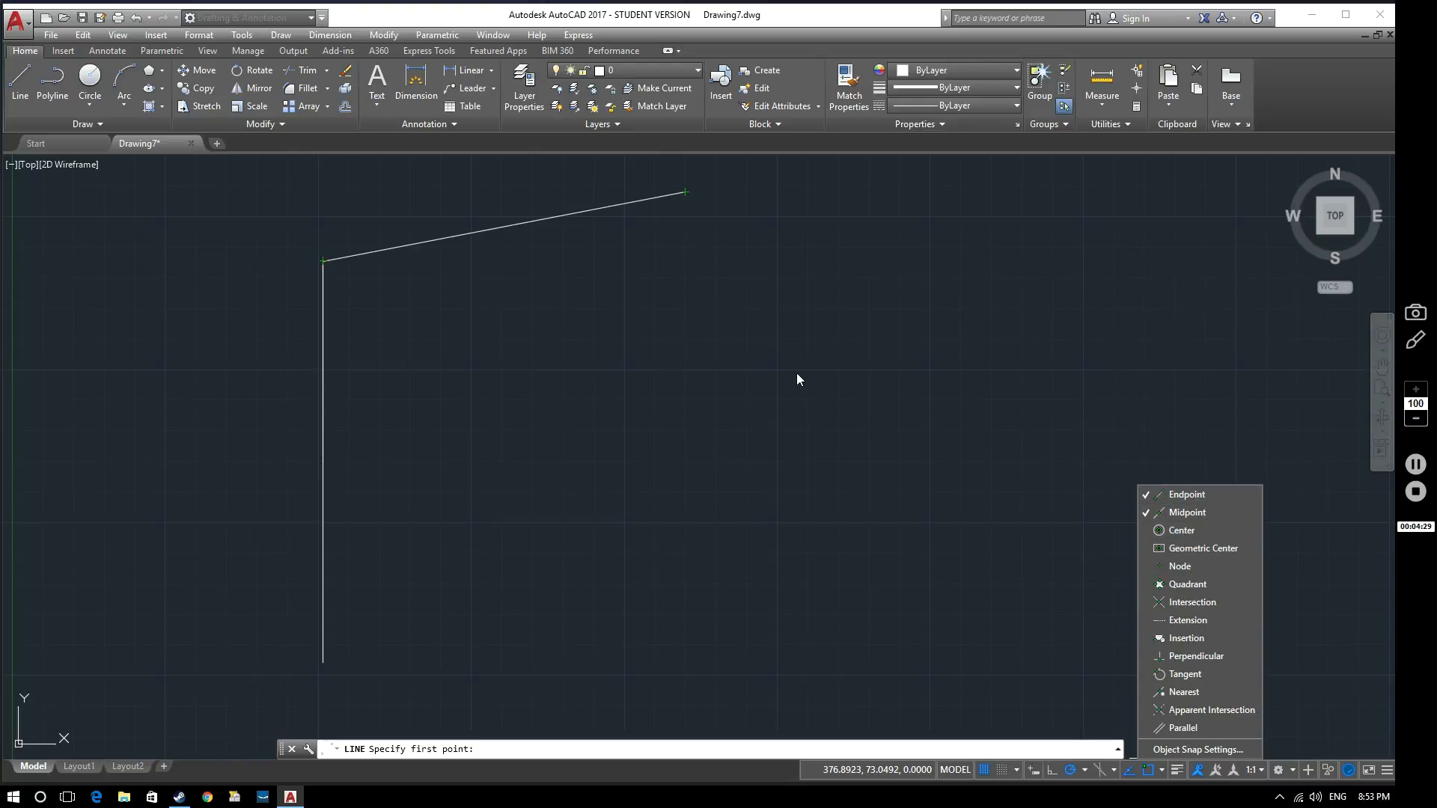
key("Return")
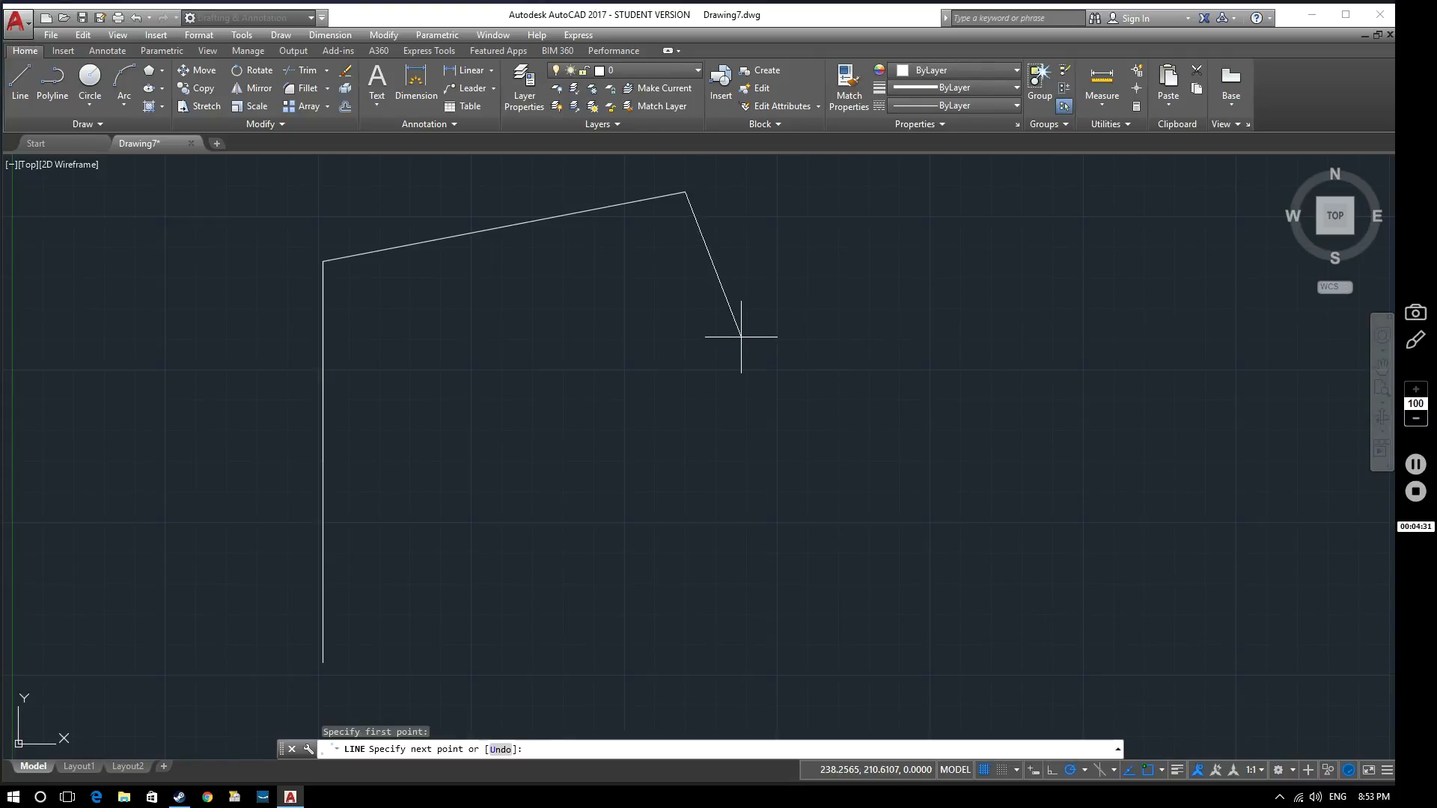
key("Escape")
left_click(18, 80)
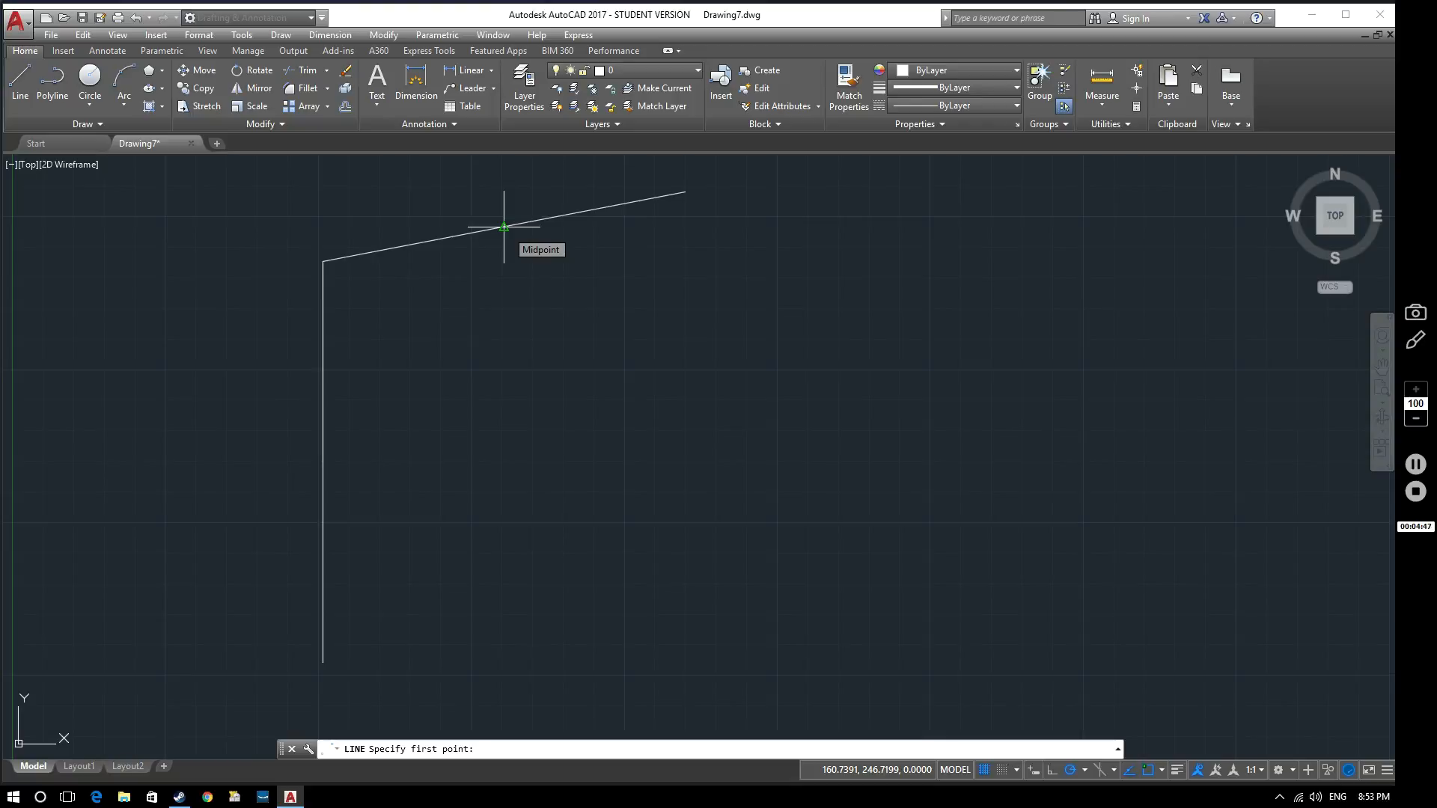
Step: Draw a short vertical line hanging down from the sloped line's midpoint
left_click(503, 229)
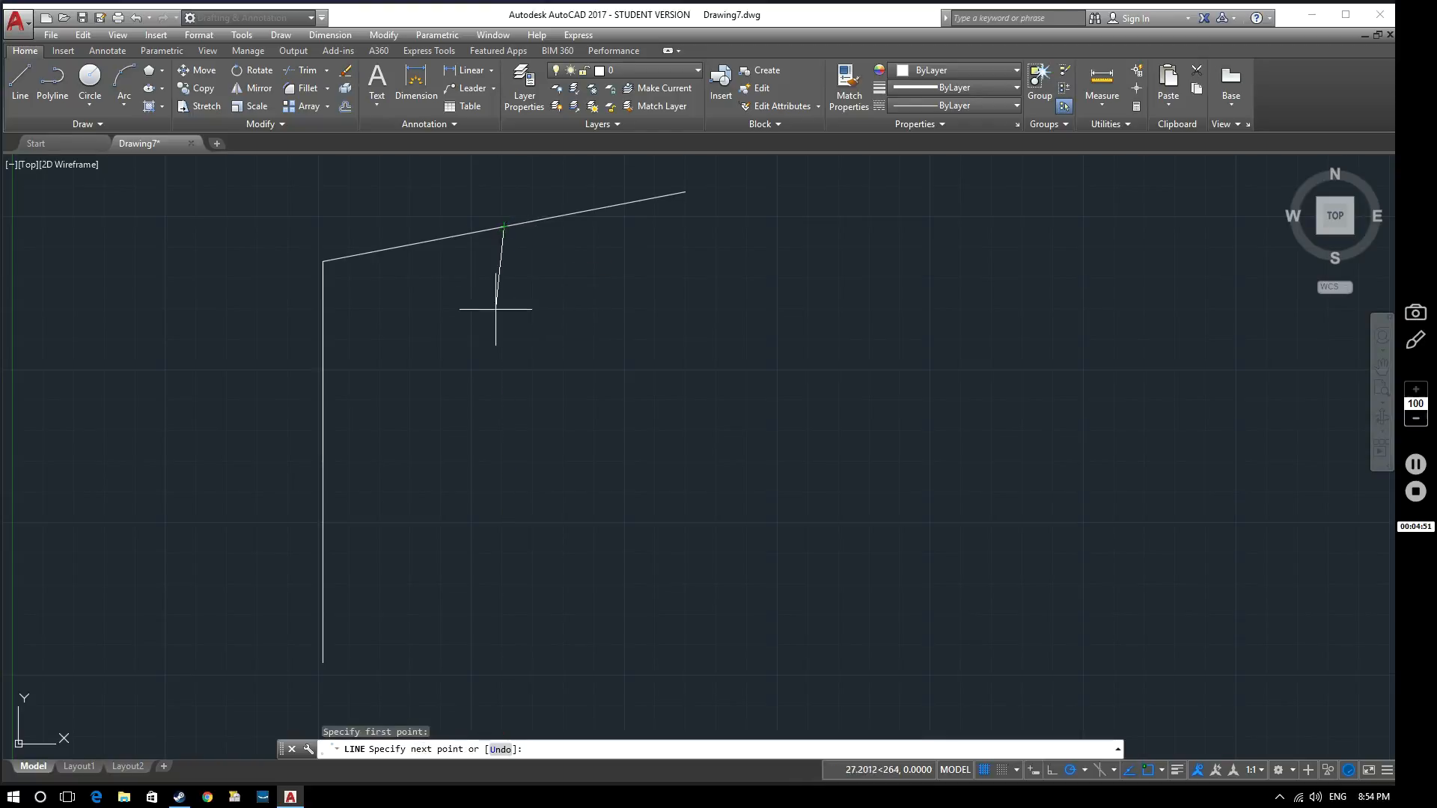
left_click(503, 406)
key("Escape")
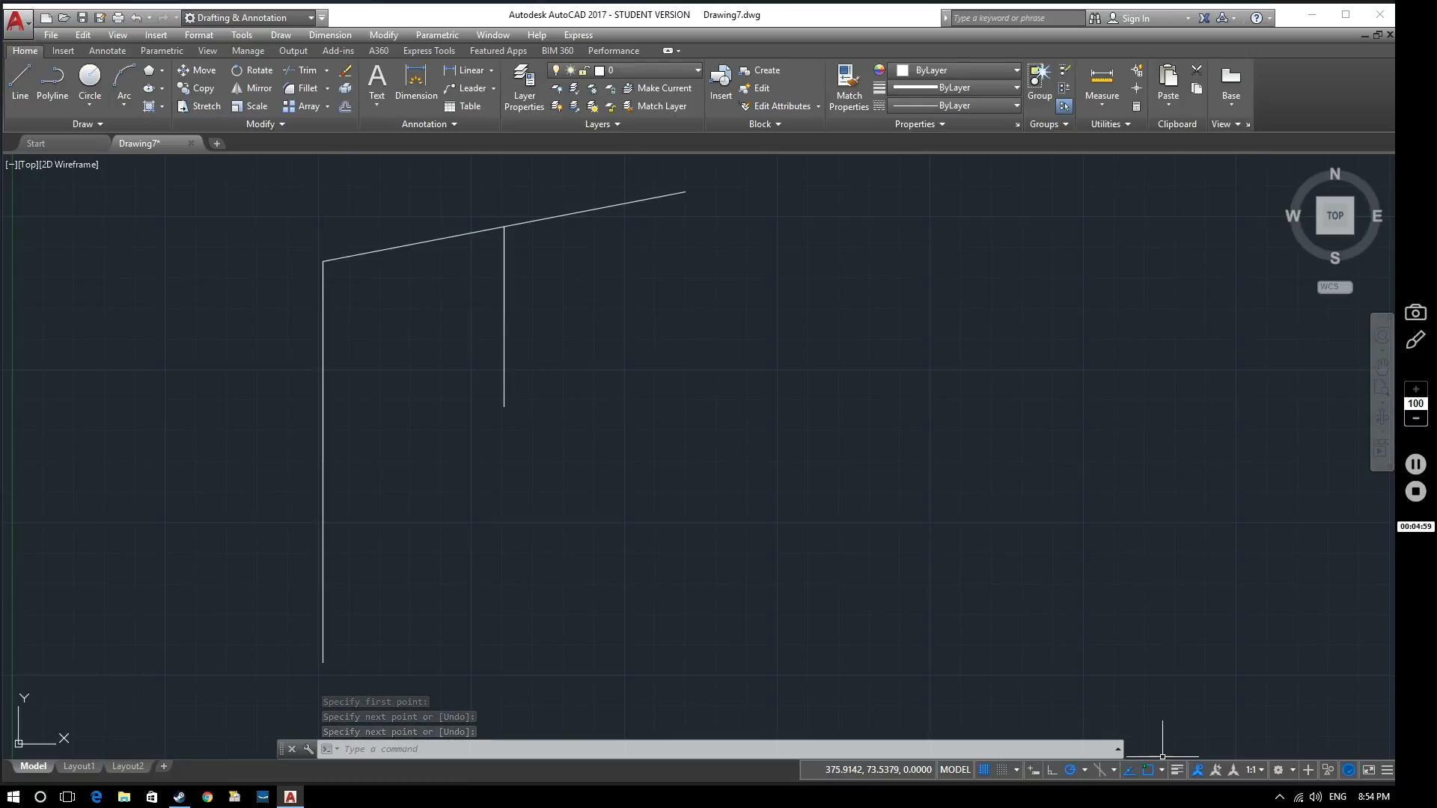
Step: Draw a circle centred to the right of the short vertical line, below the sloped line
left_click(1162, 771)
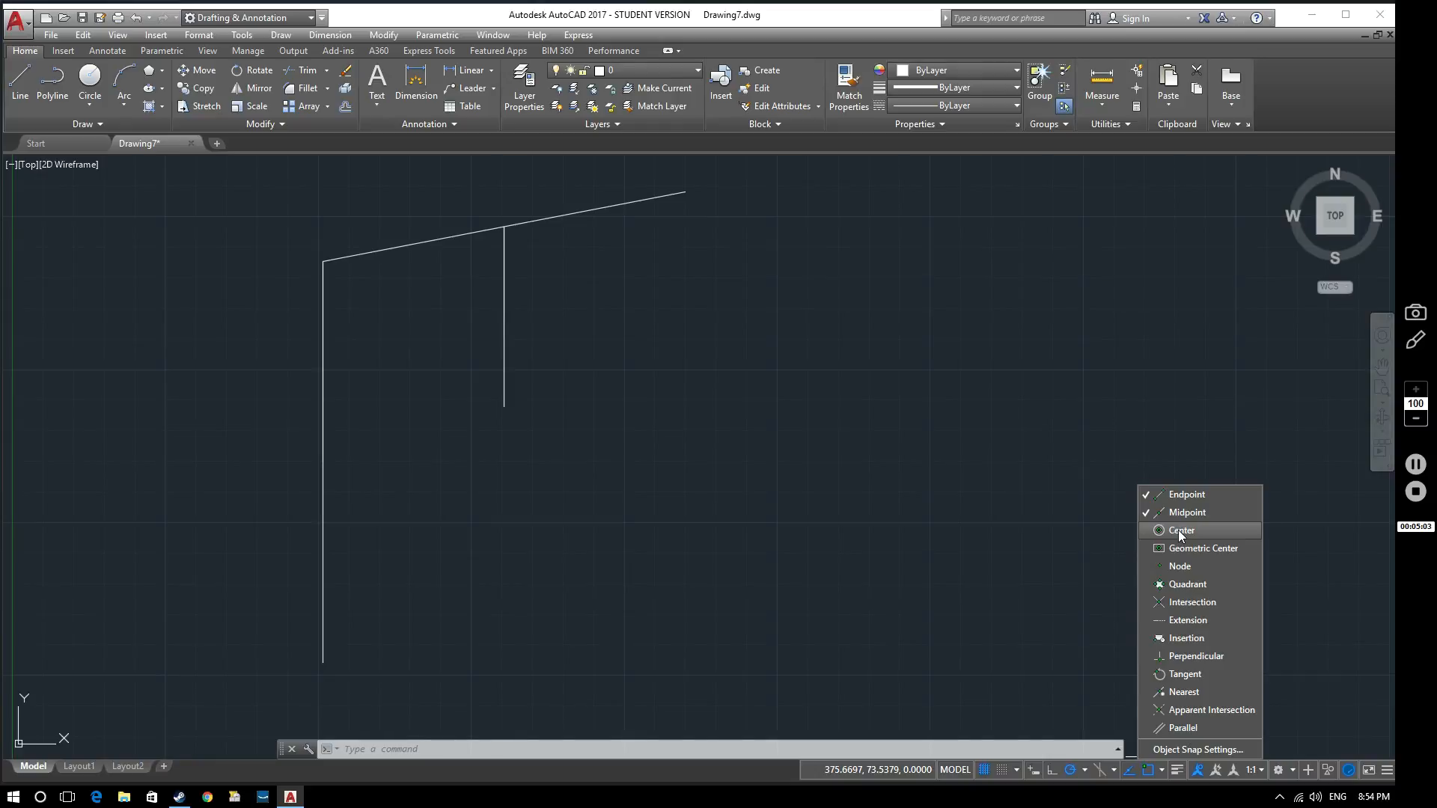
left_click(729, 459)
left_click(90, 76)
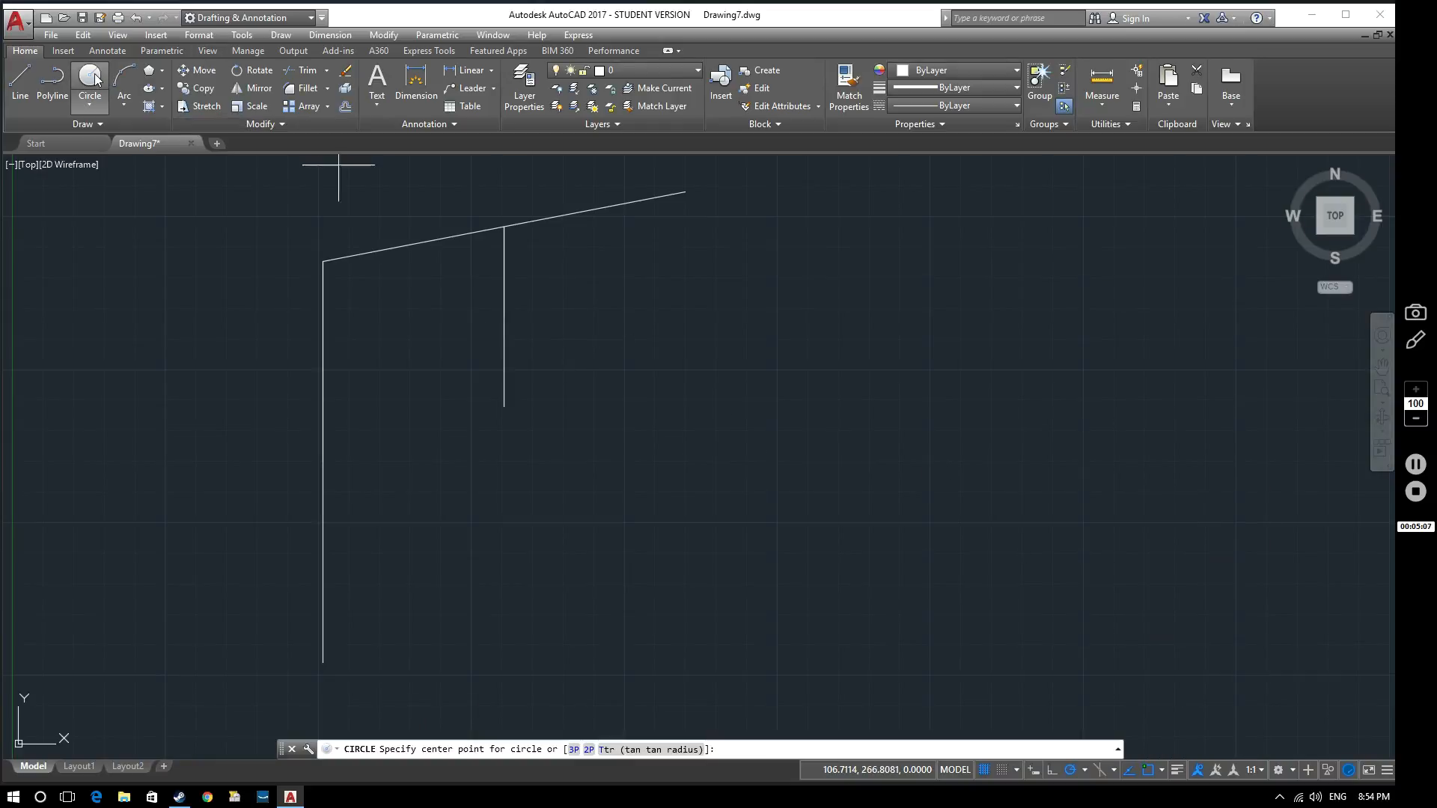
left_click(696, 435)
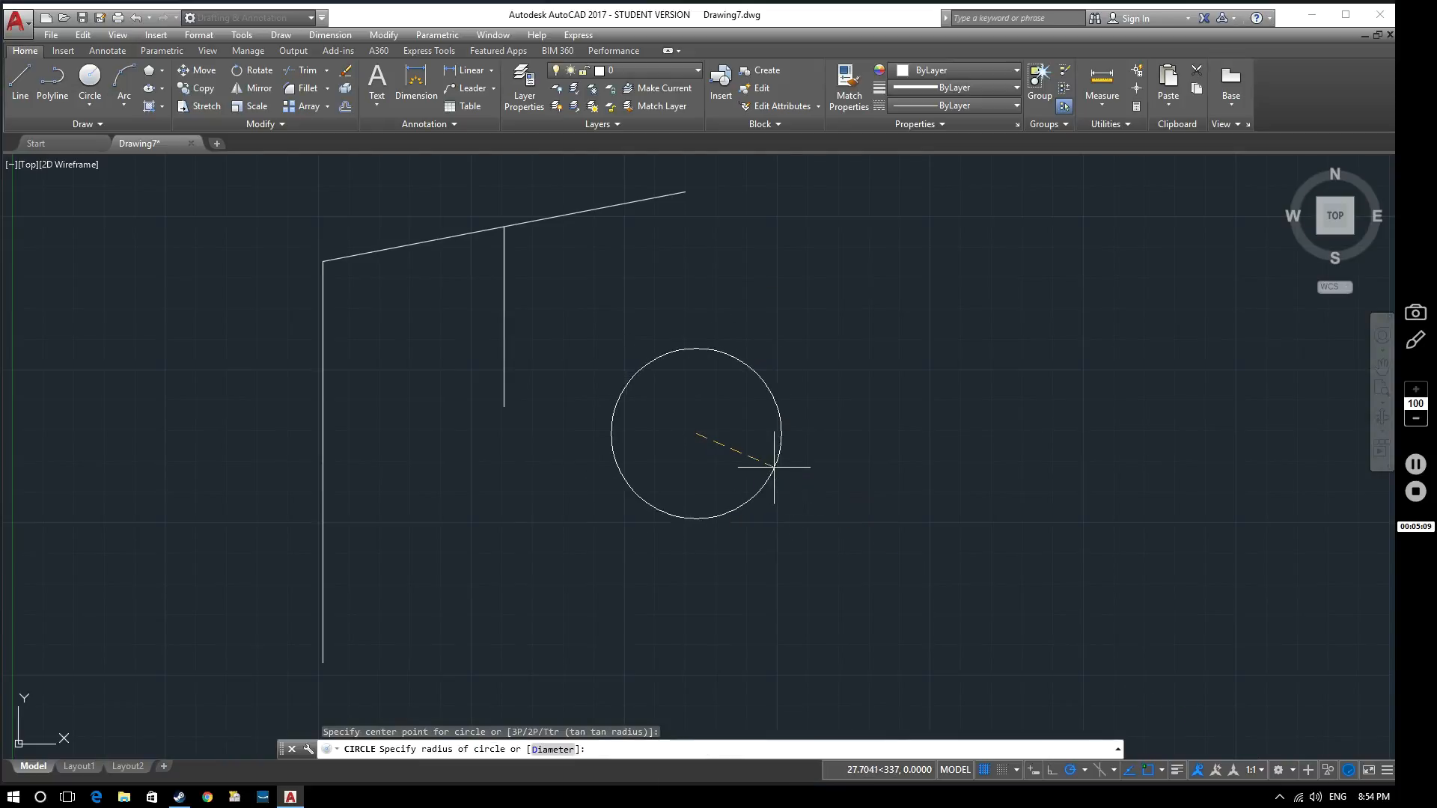
left_click(782, 469)
Step: Restart the circle command and cancel it without drawing a second circle
key("Return")
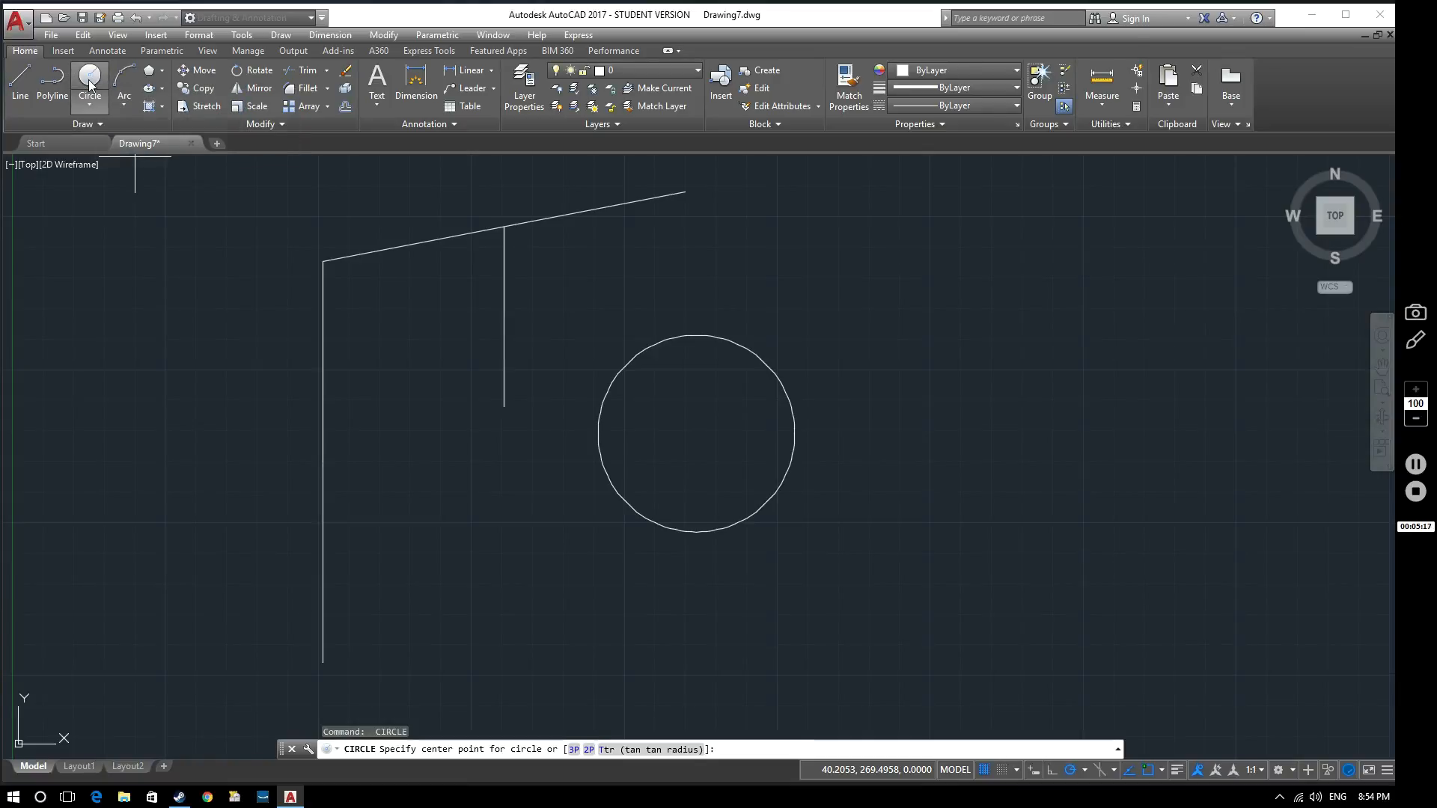
left_click(90, 77)
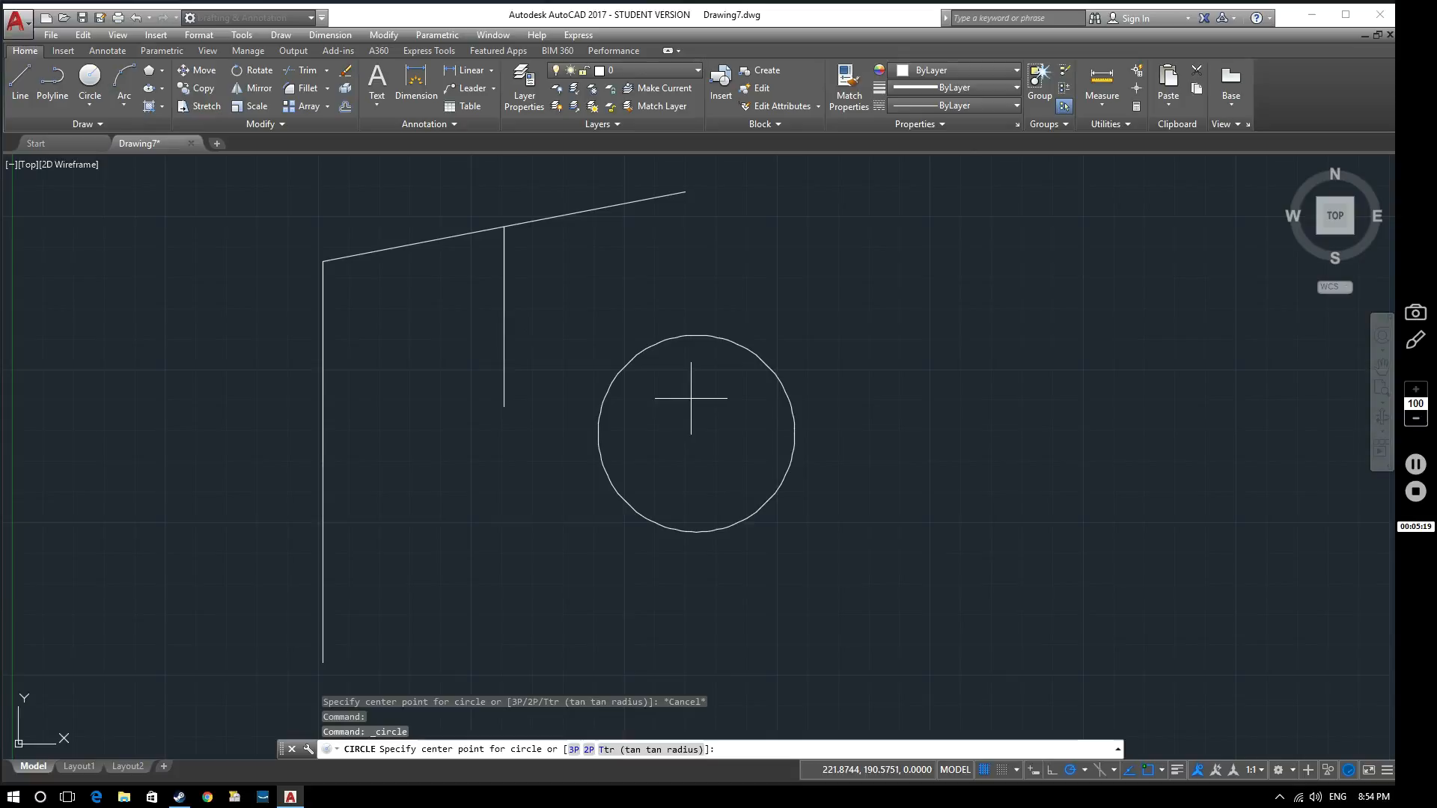
key("Escape")
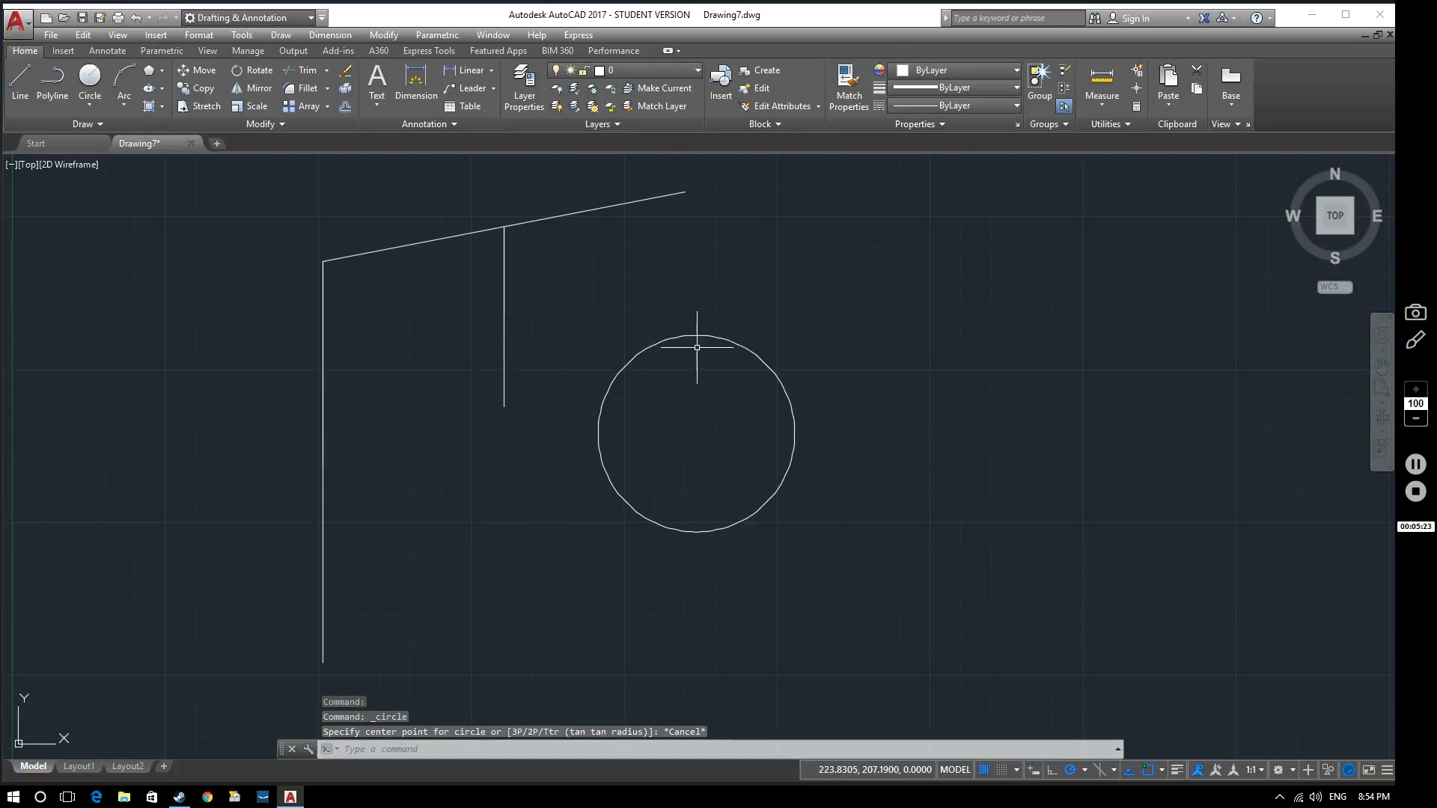
type("pr")
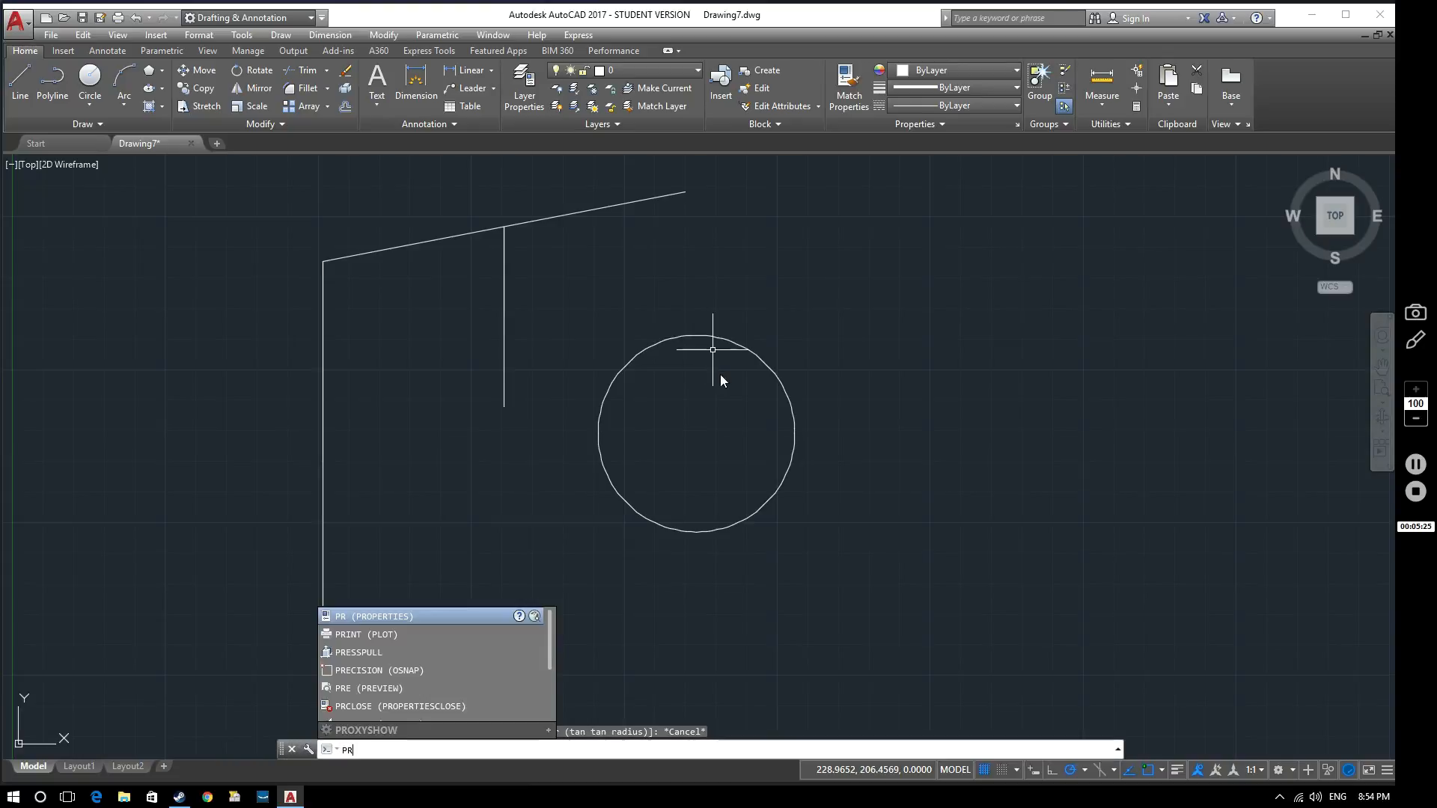
Step: Inspect the circle's properties, then close the listing and deselect the circle
key("Return")
left_click(737, 343)
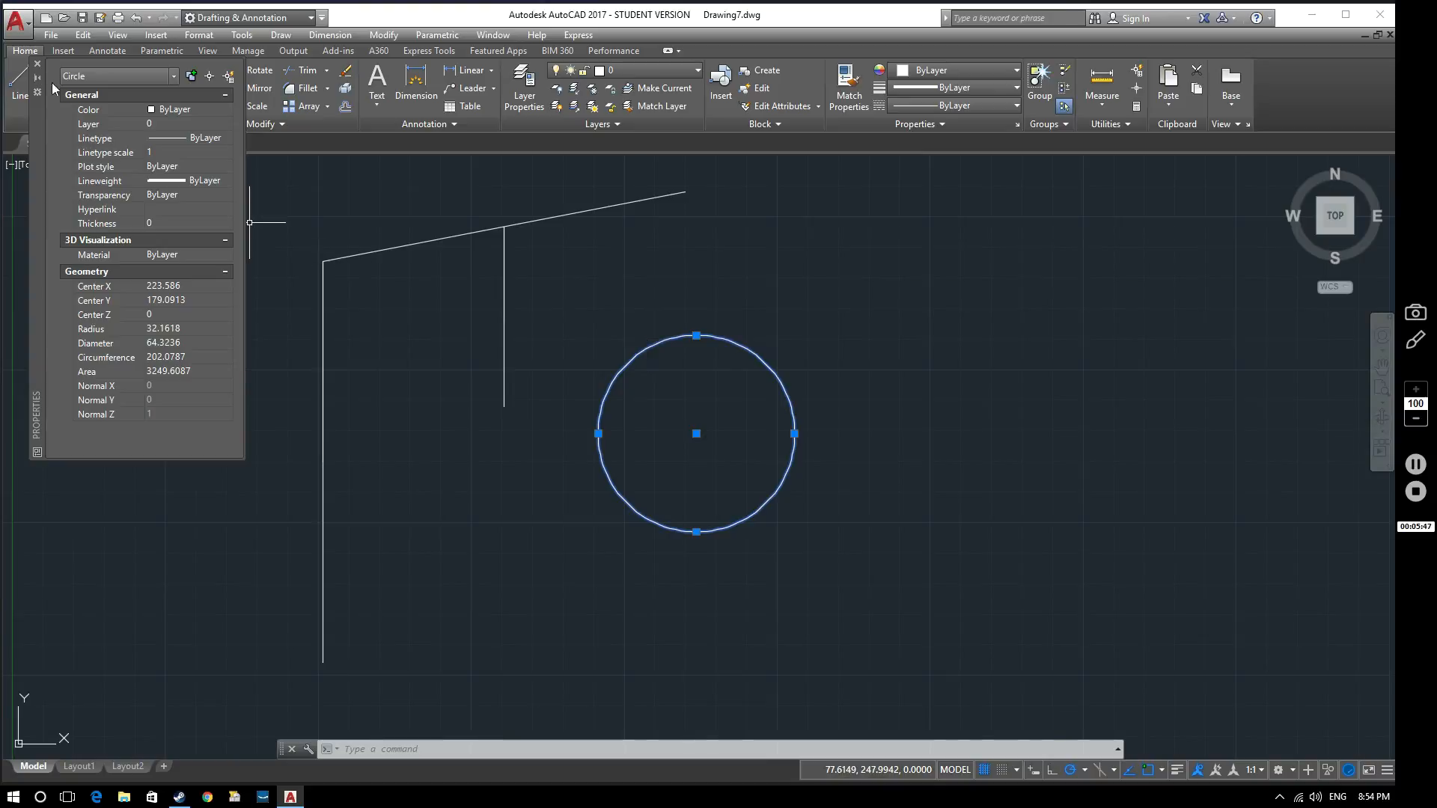
left_click(36, 69)
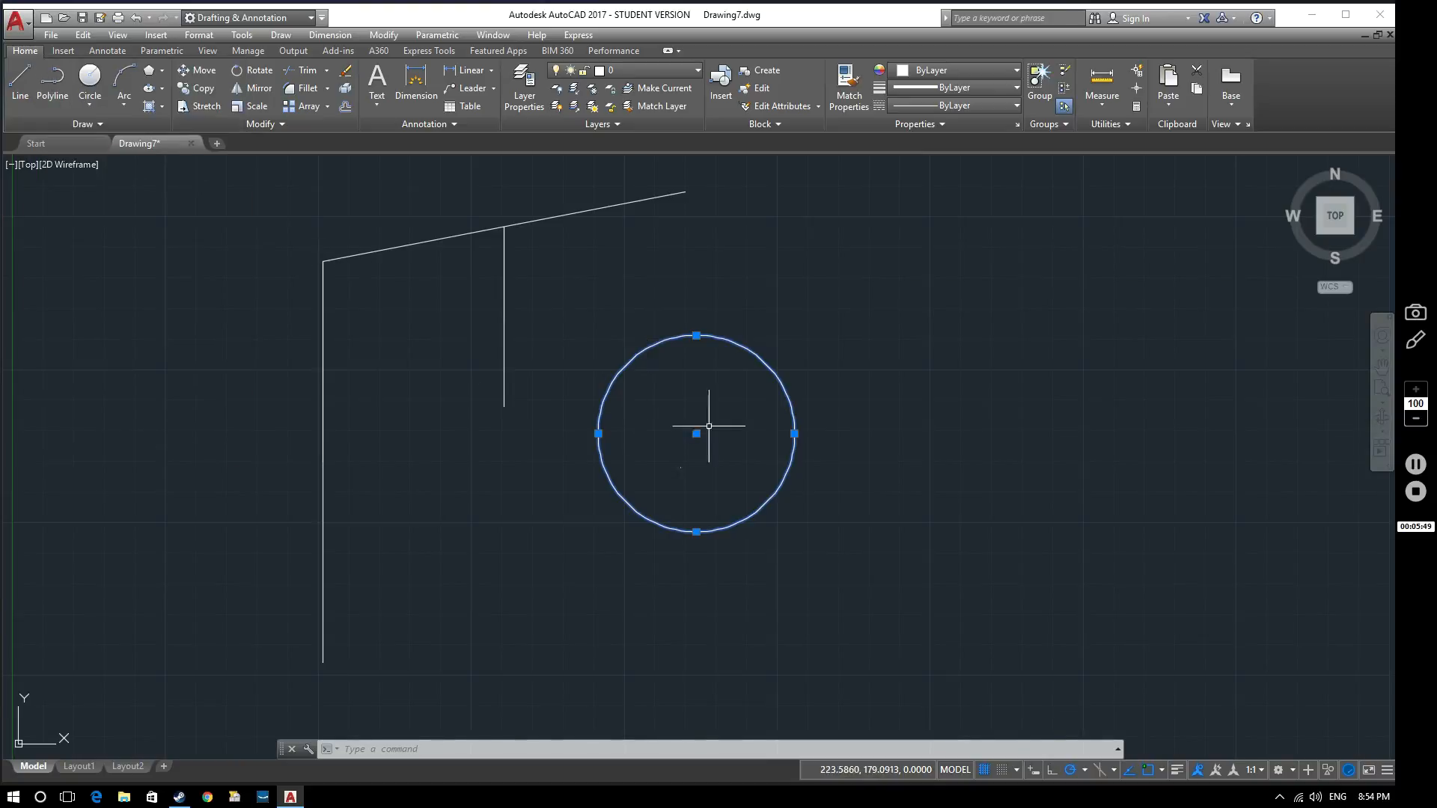
key("Escape")
key("Escape")
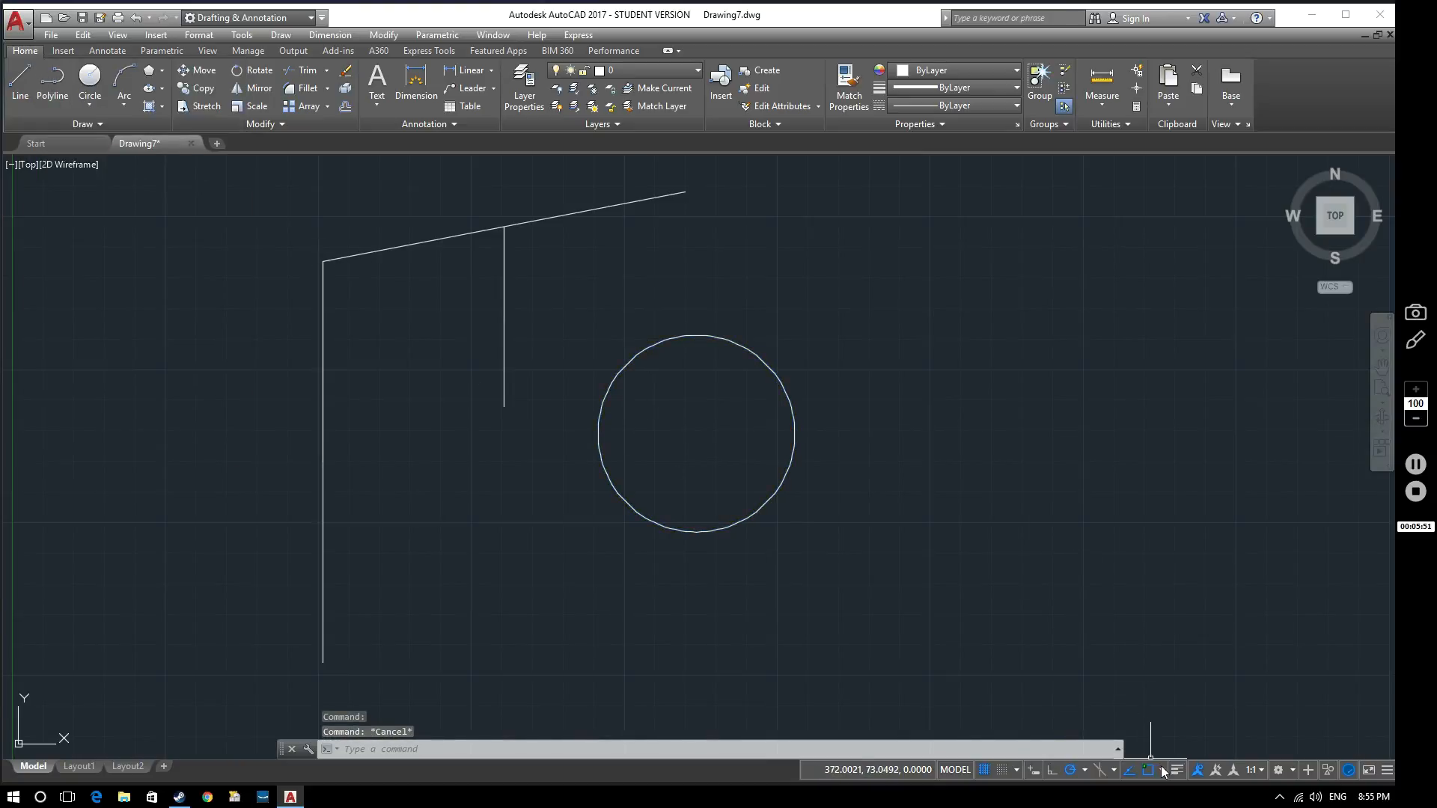
Step: Review the object snap modes list on the status bar and close it
left_click(1162, 767)
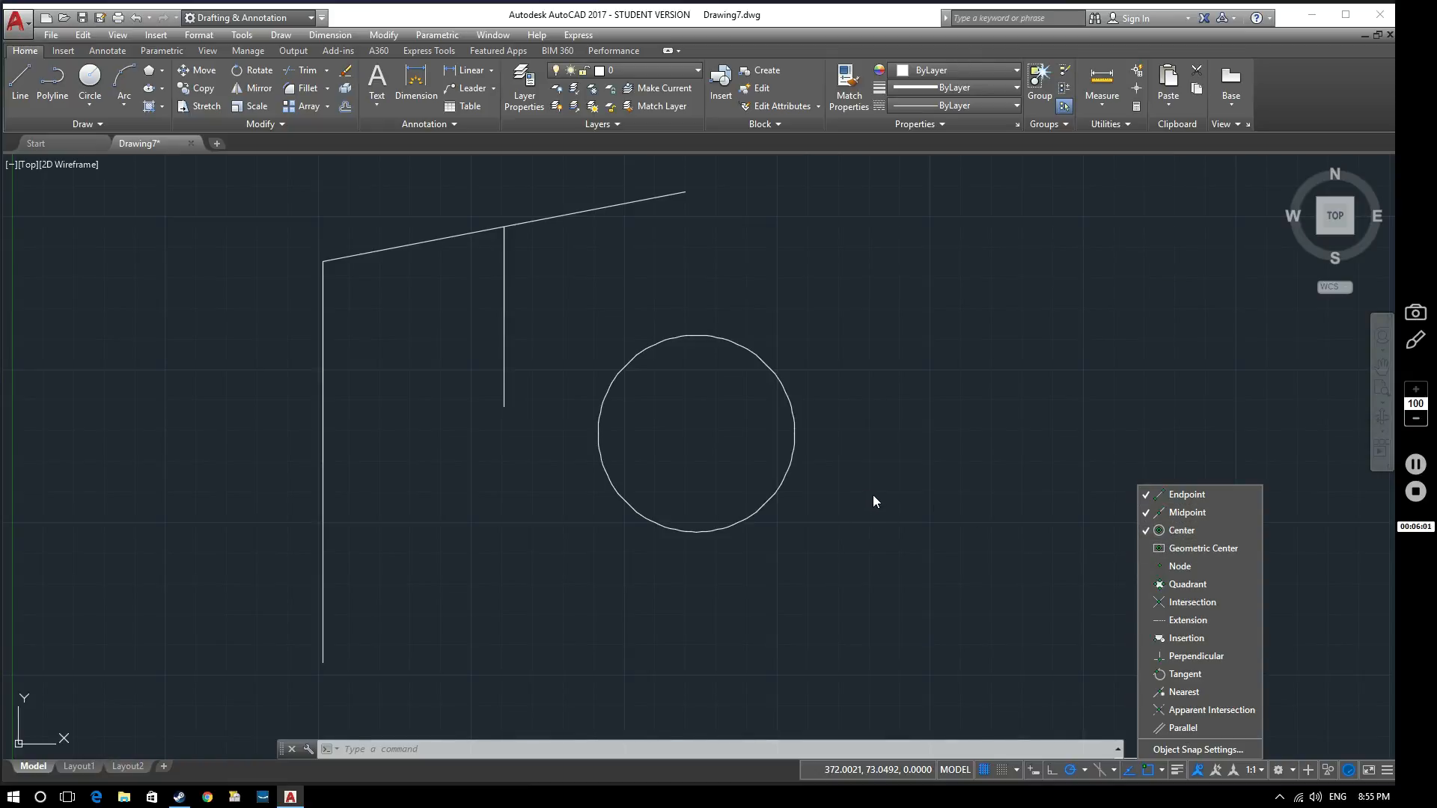
key("Escape")
key("Escape")
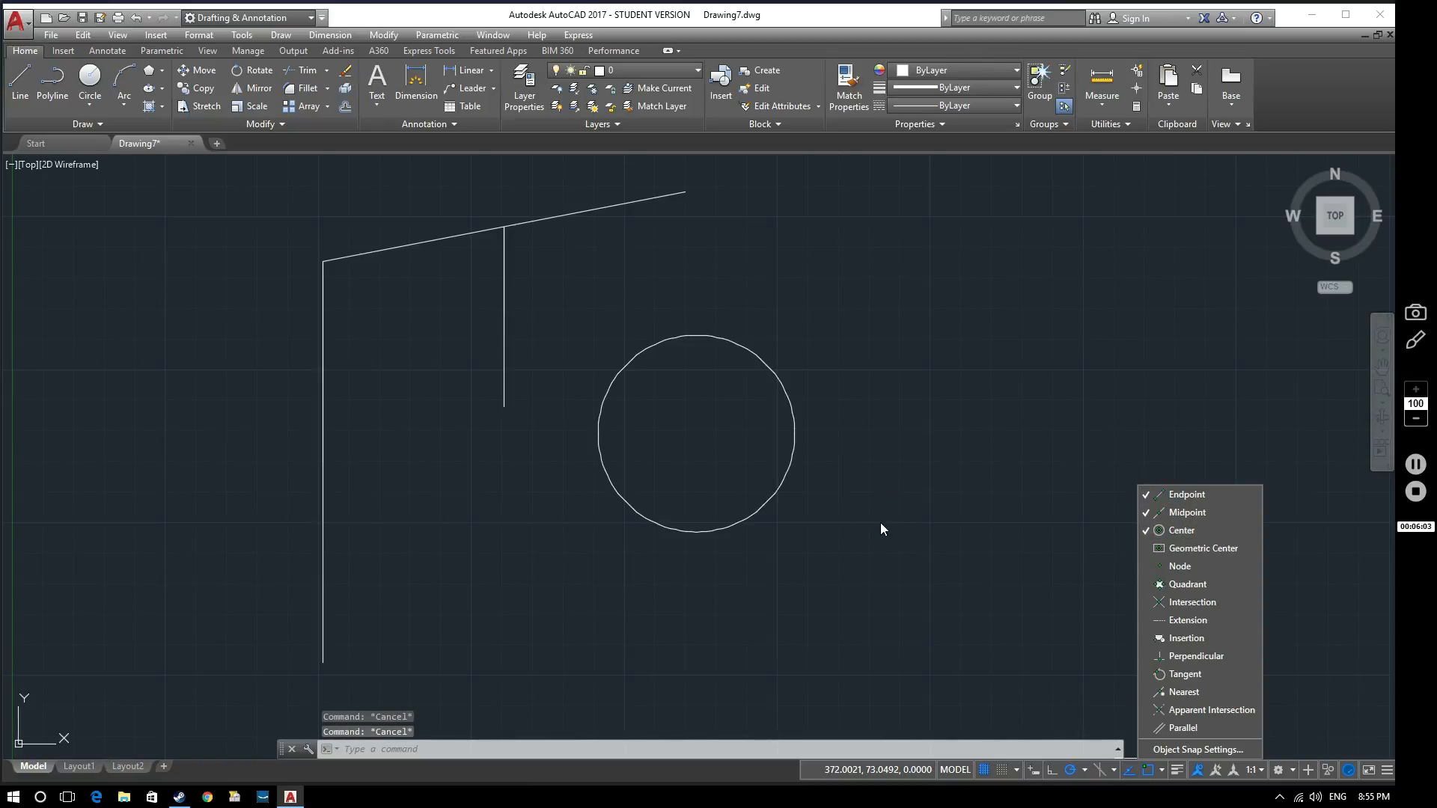
left_click(880, 523)
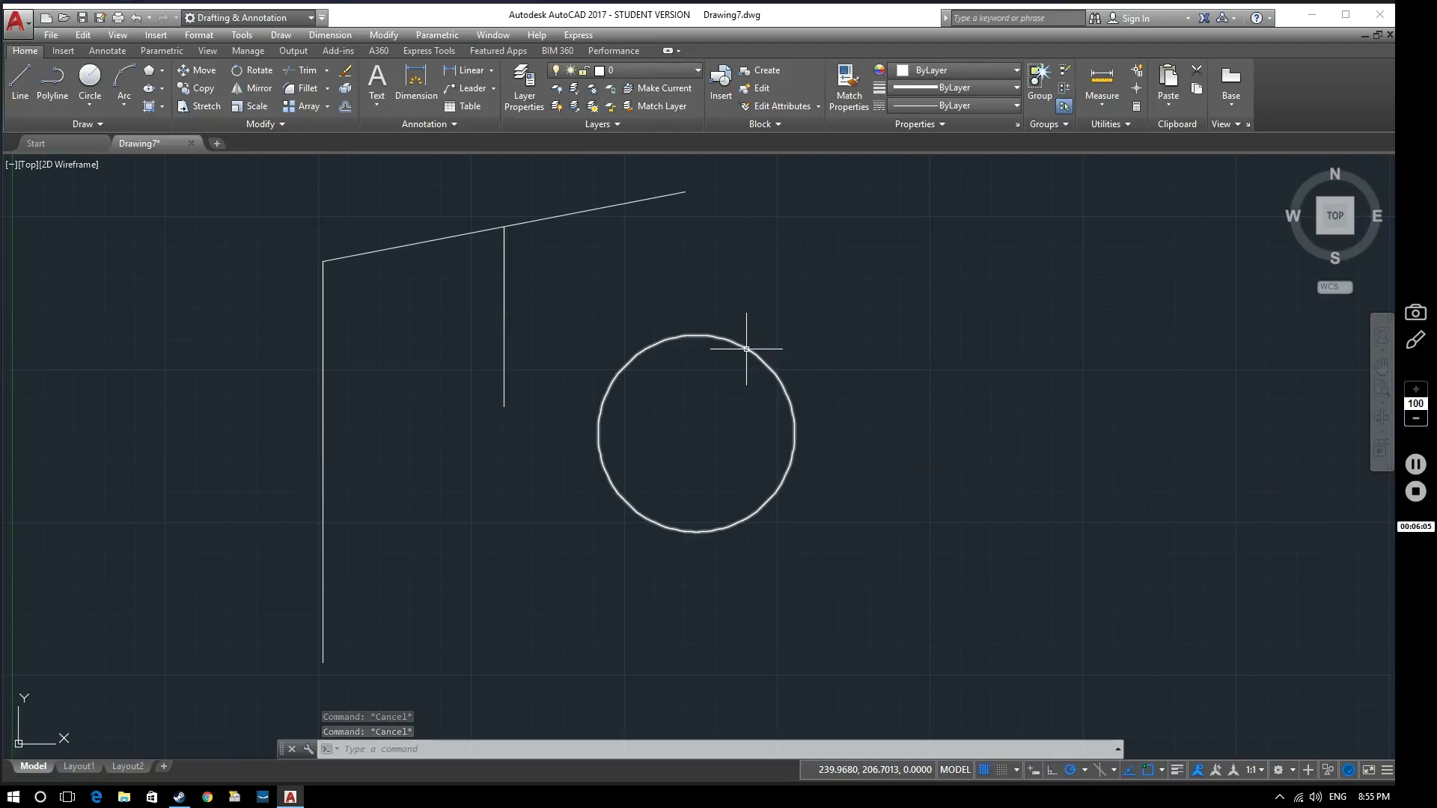
Step: Start the Circle command from the Draw panel, restarting it once
left_click(90, 77)
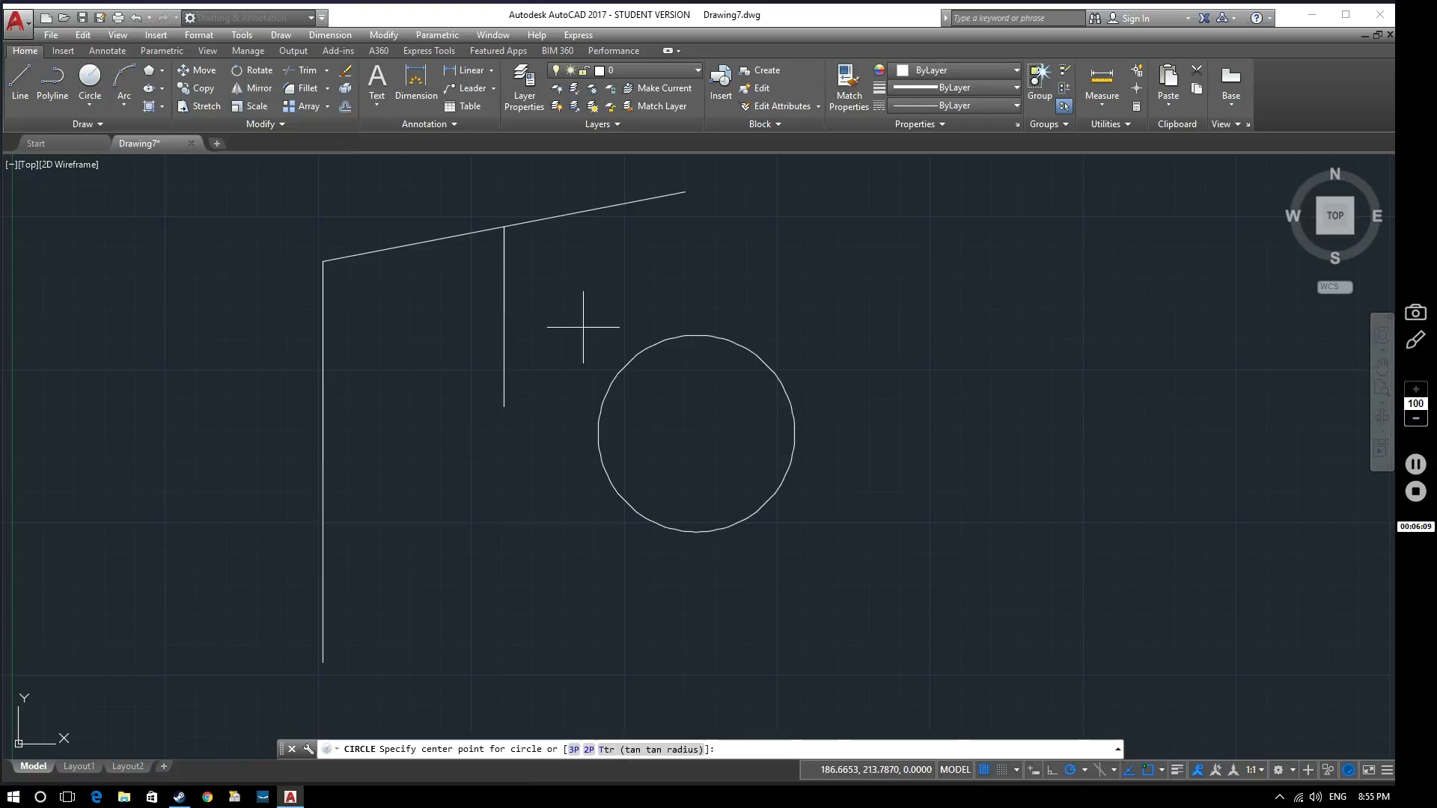
key("Escape")
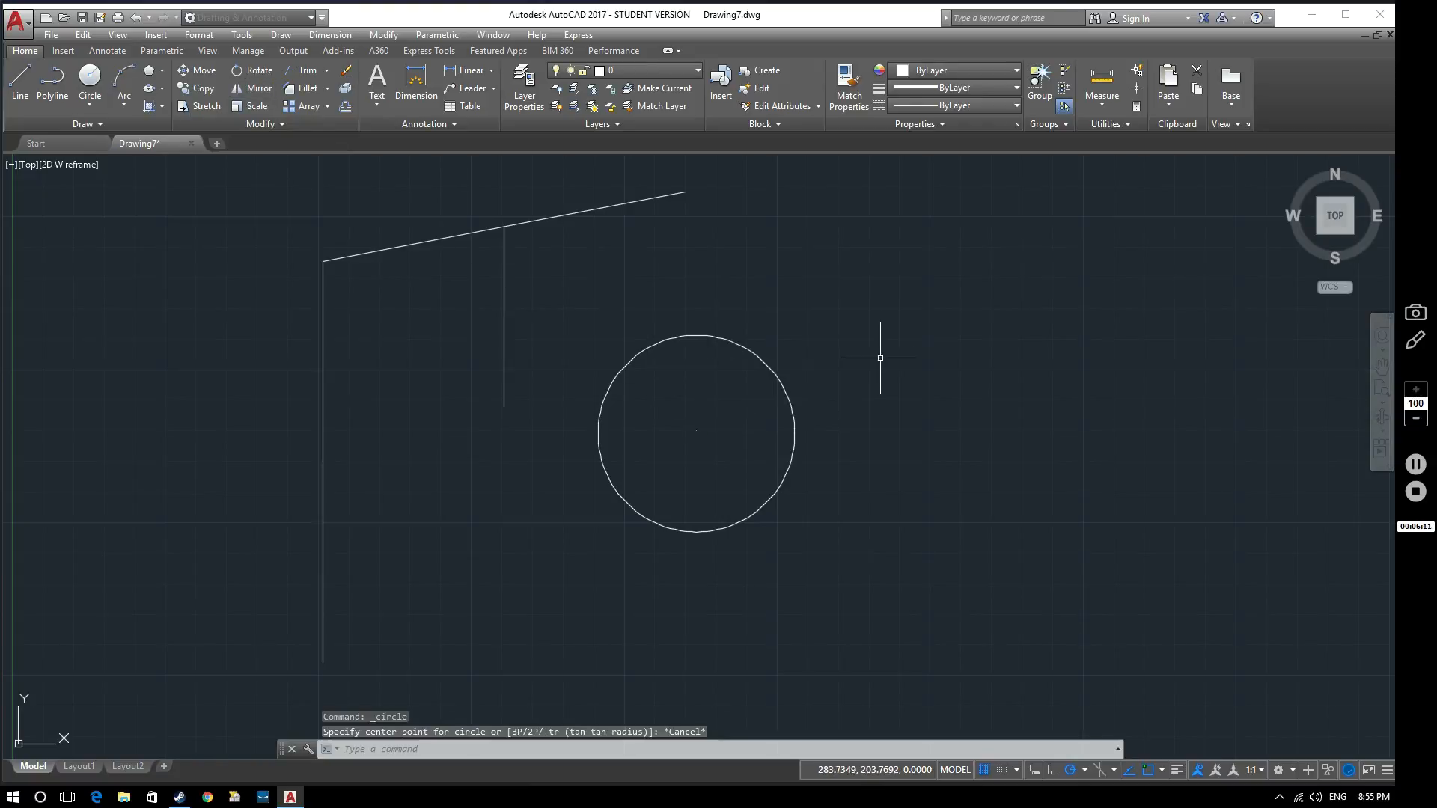
left_click(90, 77)
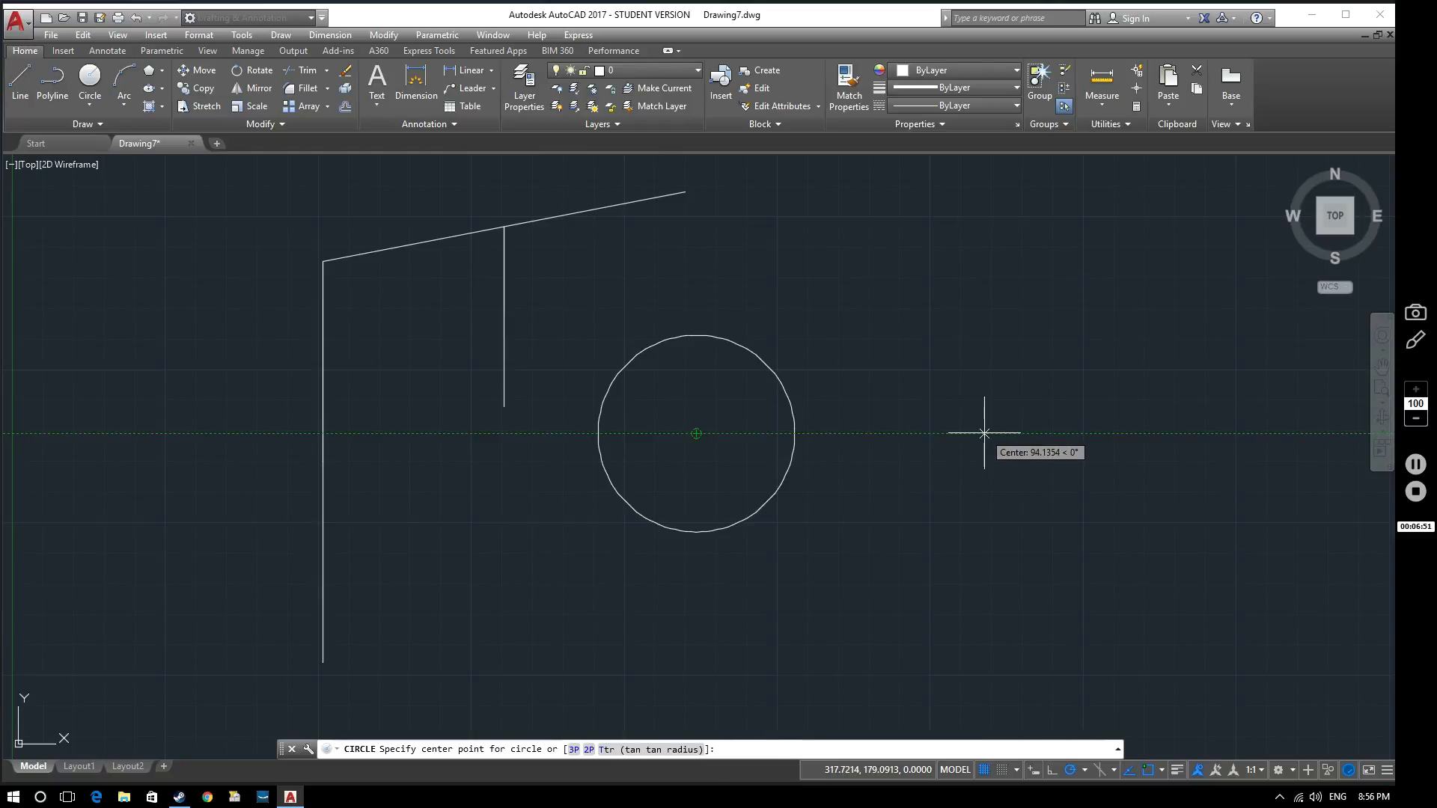
Step: Draw a smaller circle concentric with the original by snapping to its centre
left_click(696, 435)
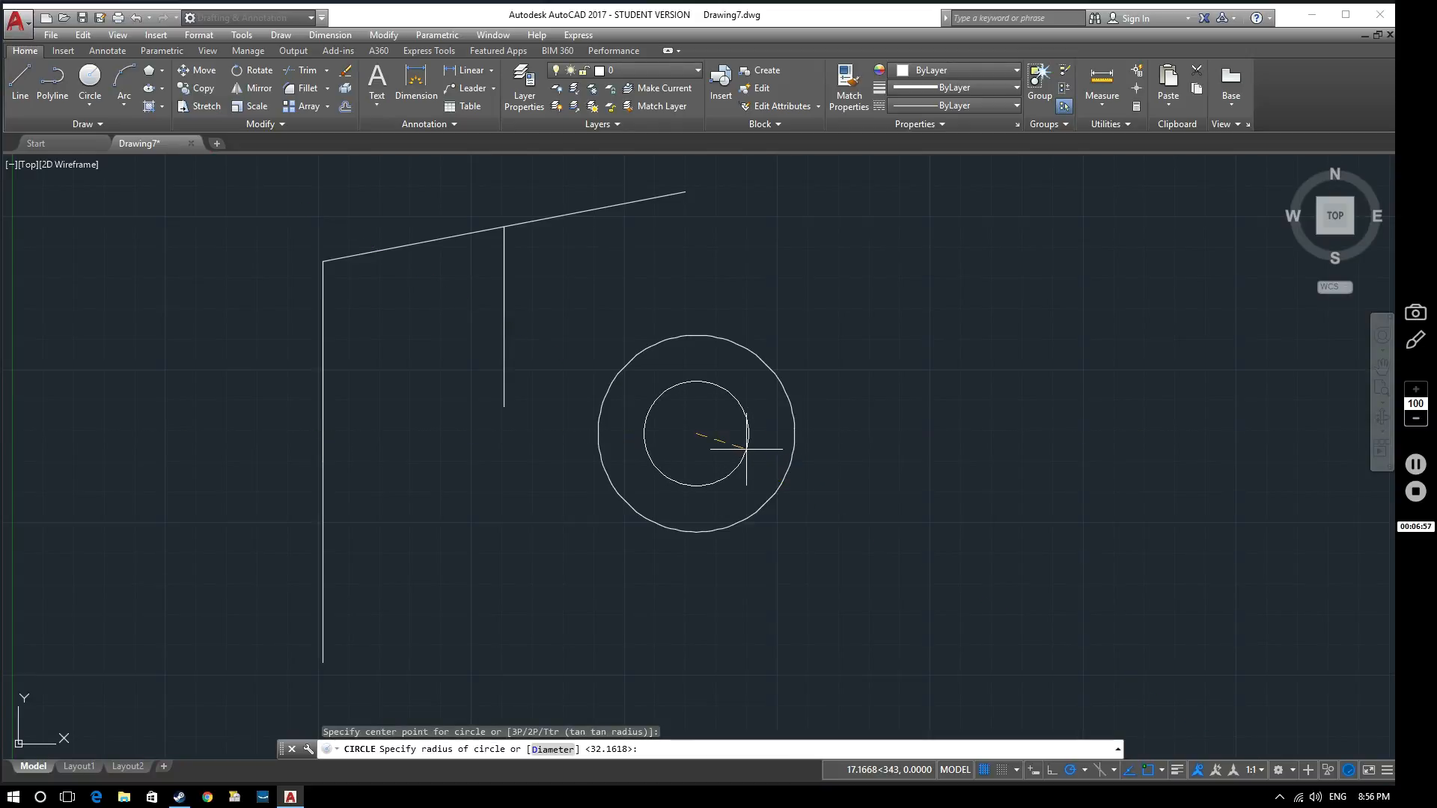
key("Escape")
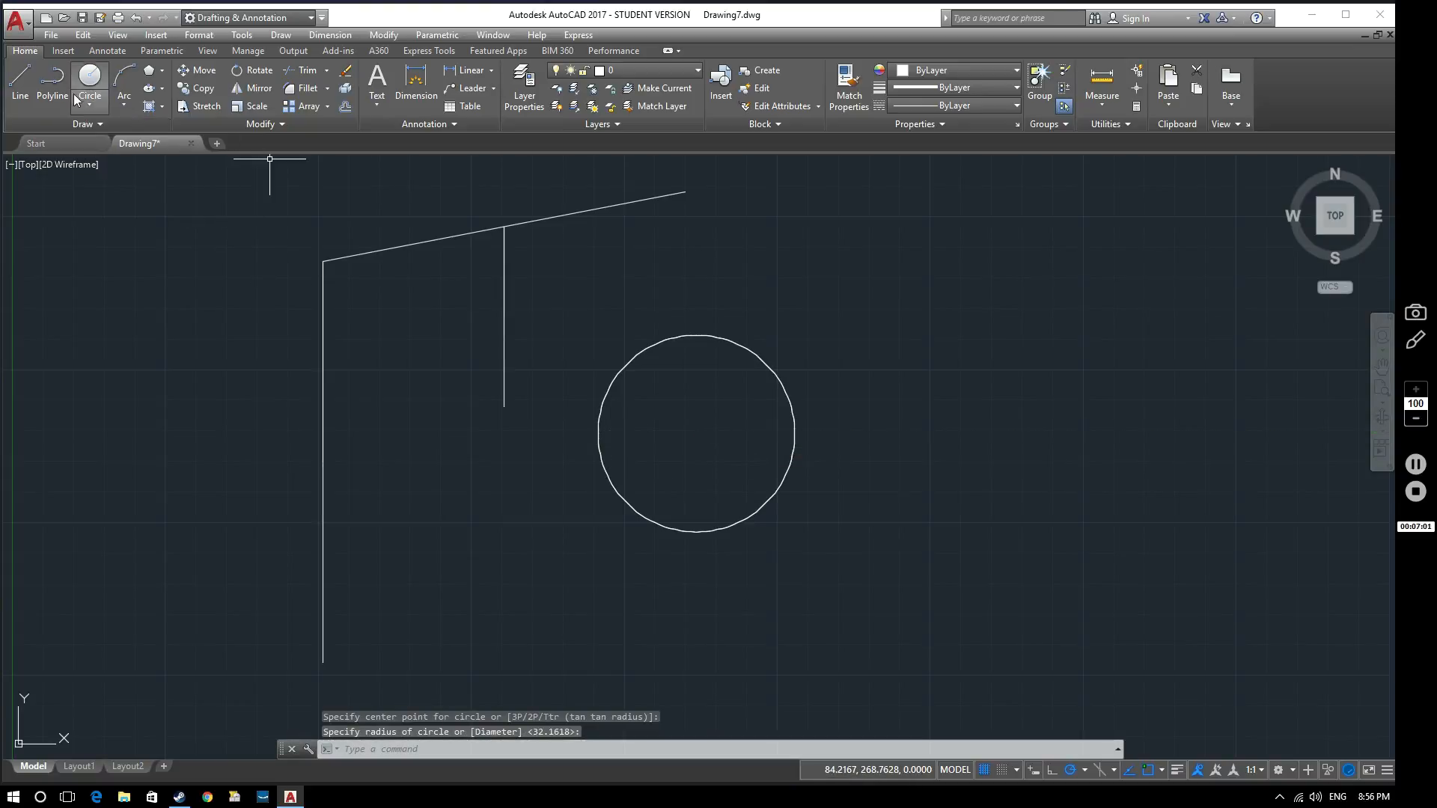
left_click(90, 76)
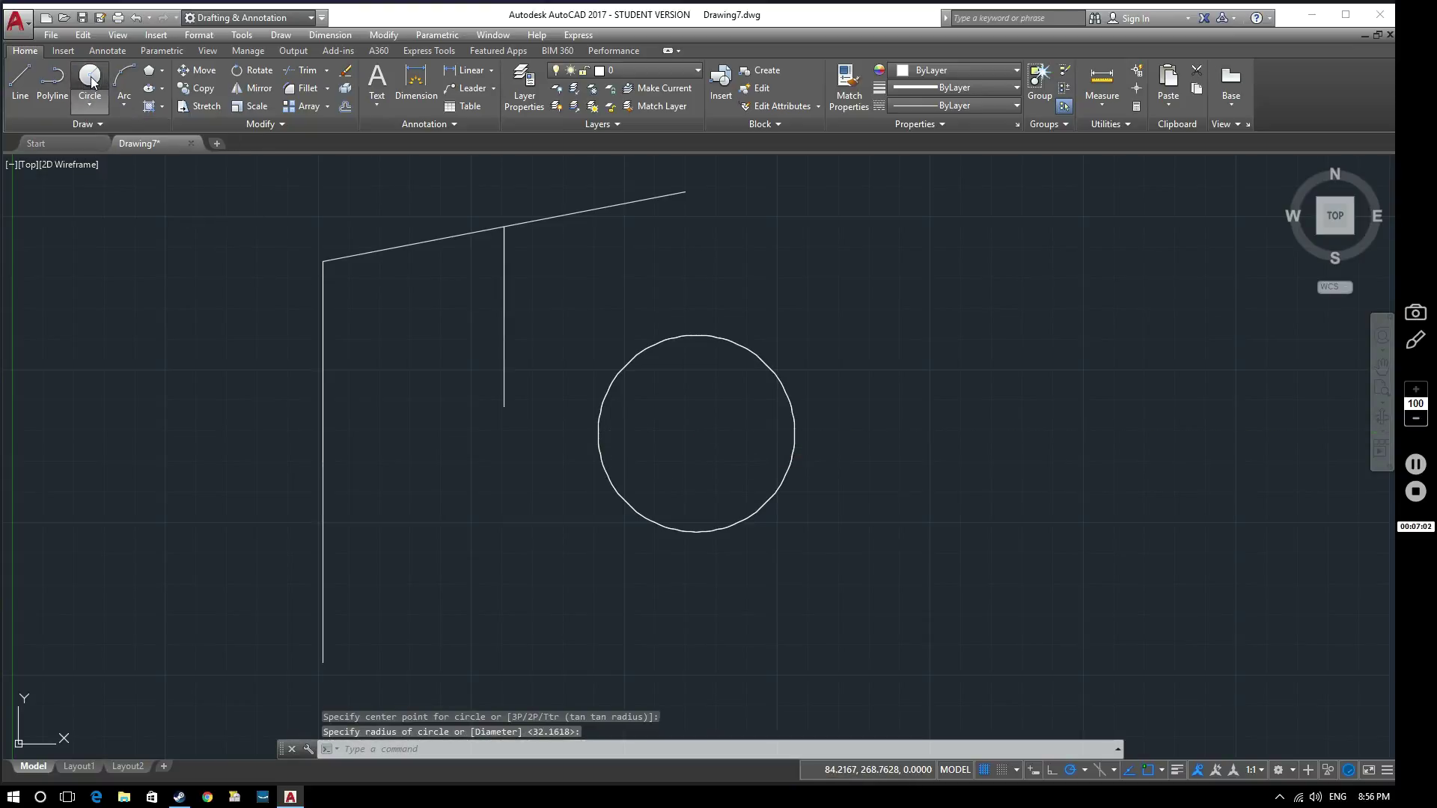
left_click(697, 433)
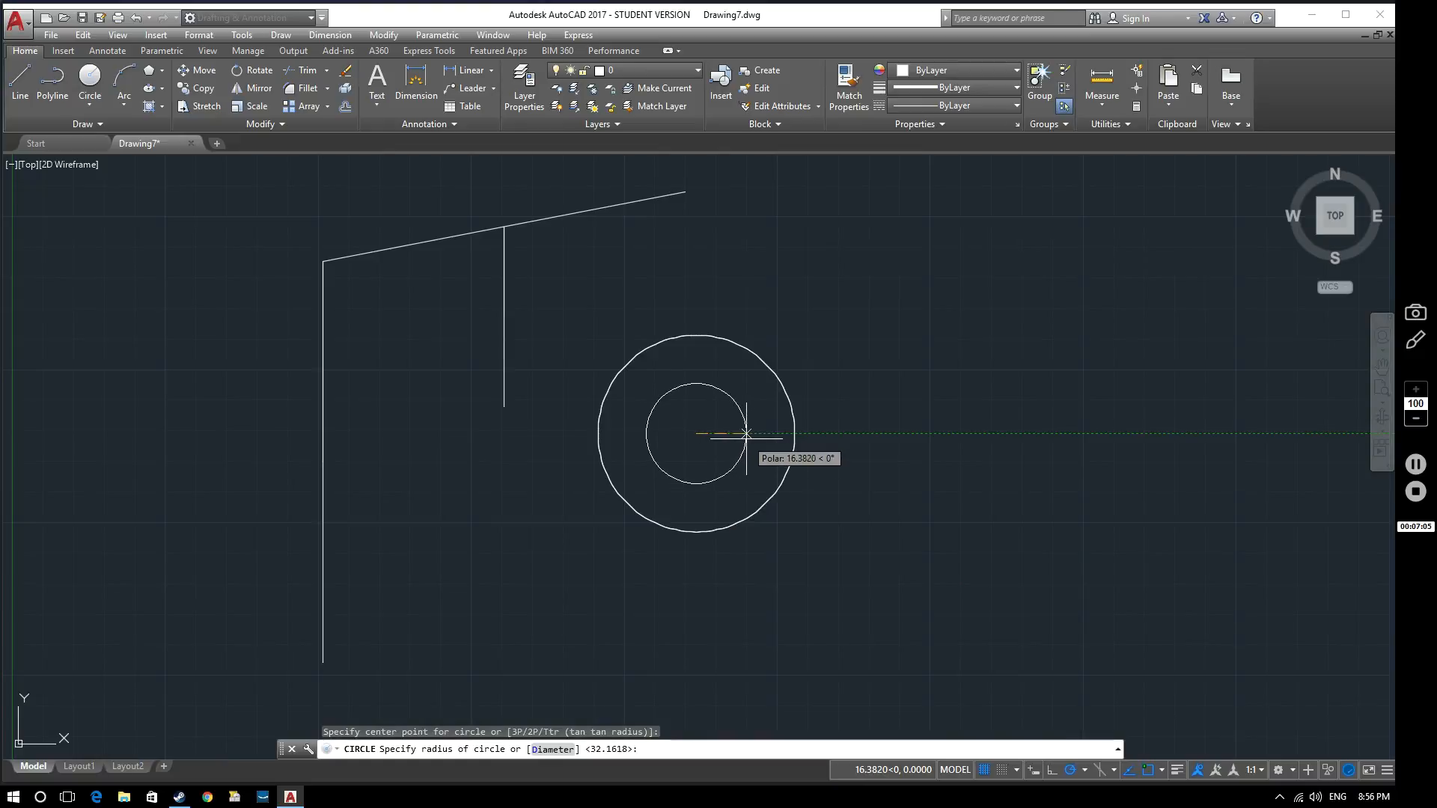
left_click(747, 433)
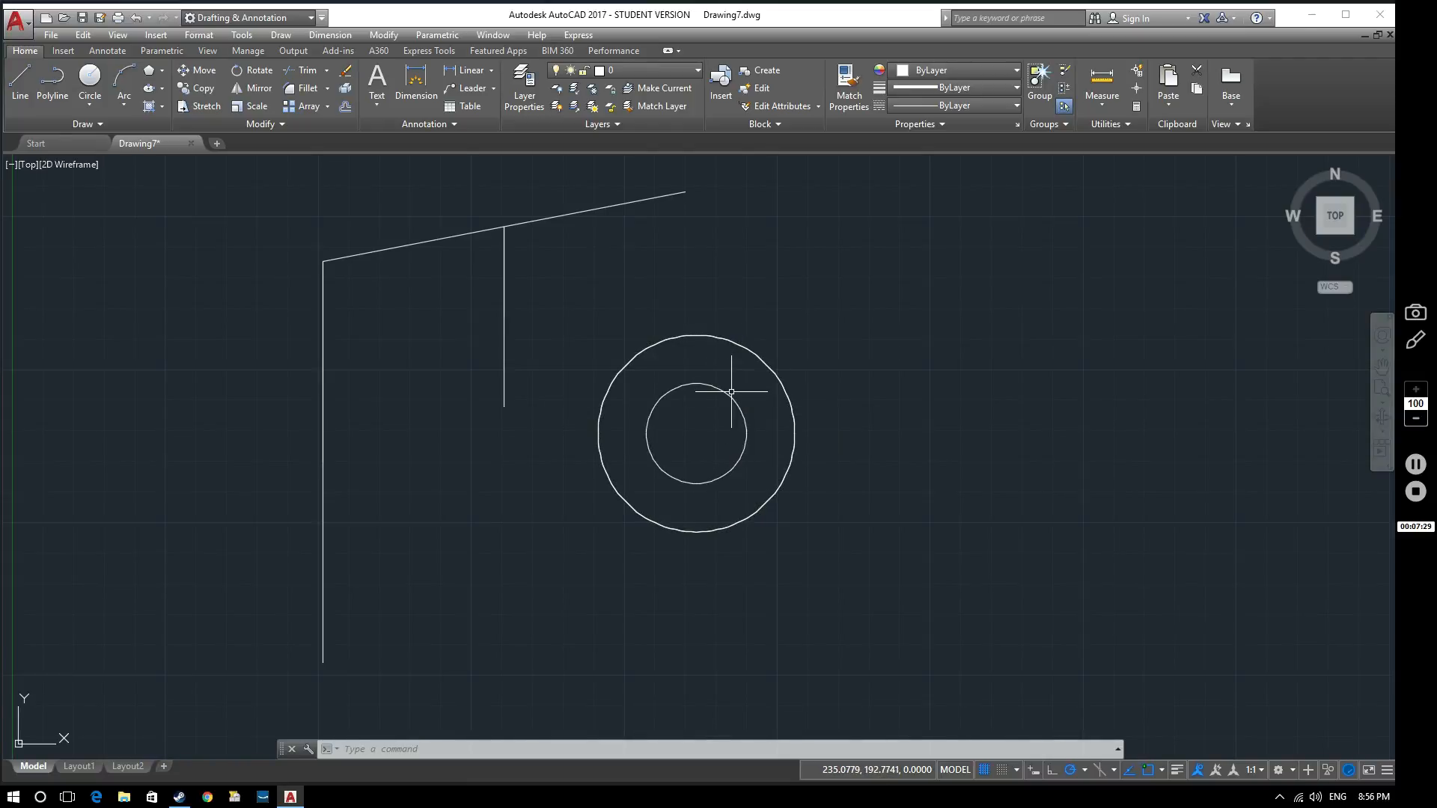
Step: Start moving the inner circle from its centre, then cancel so it stays in place
left_click(730, 392)
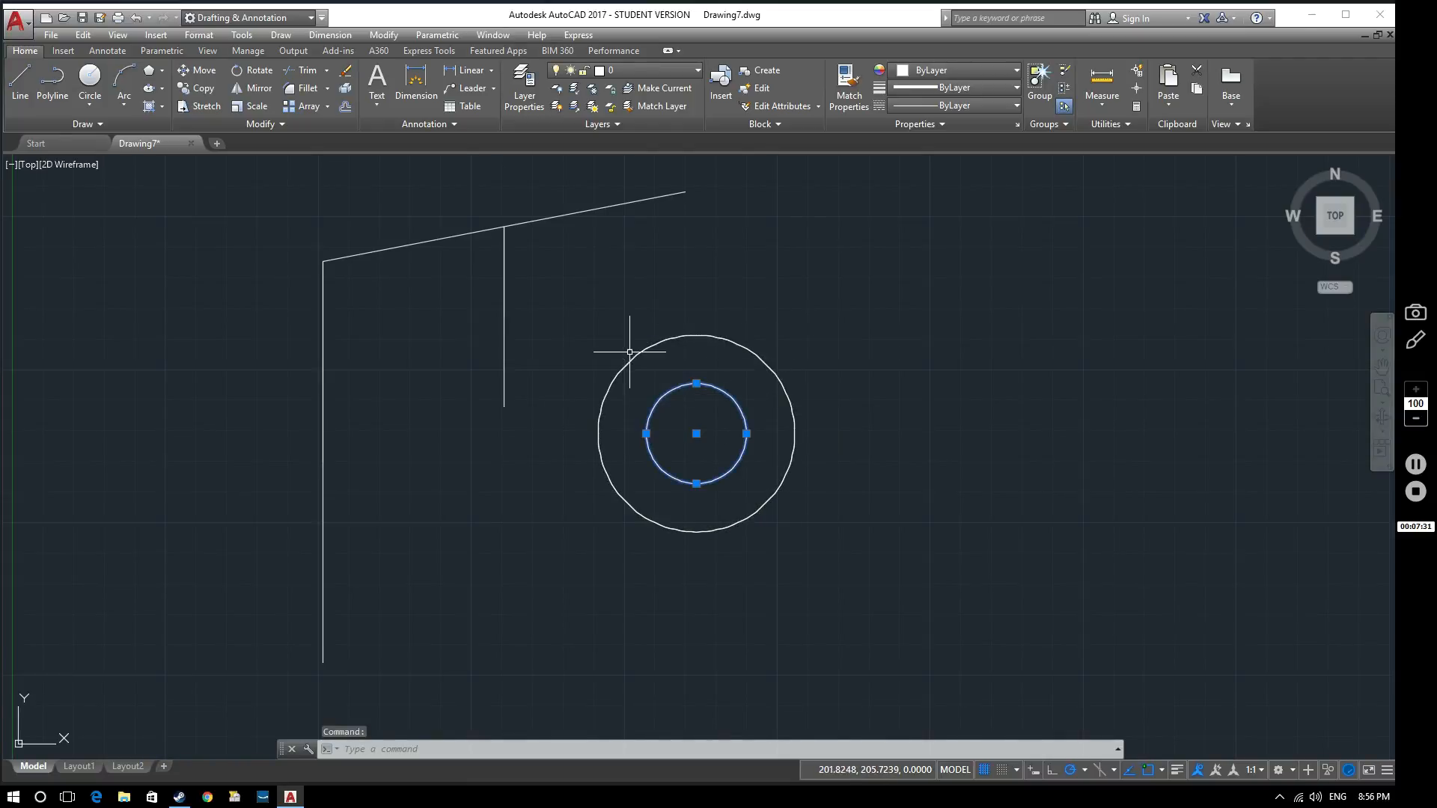
key("m")
key("Return")
left_click(698, 433)
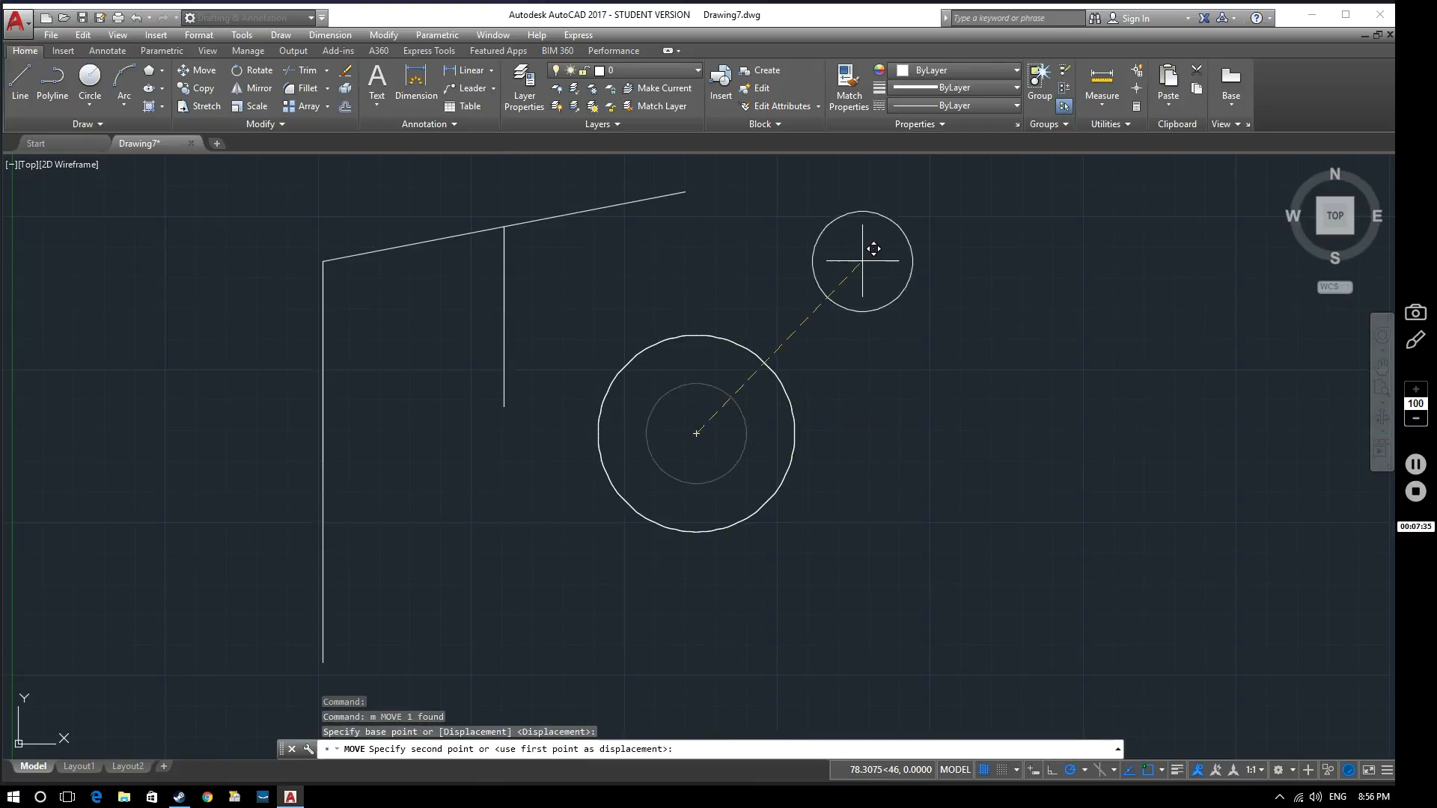
key("Escape")
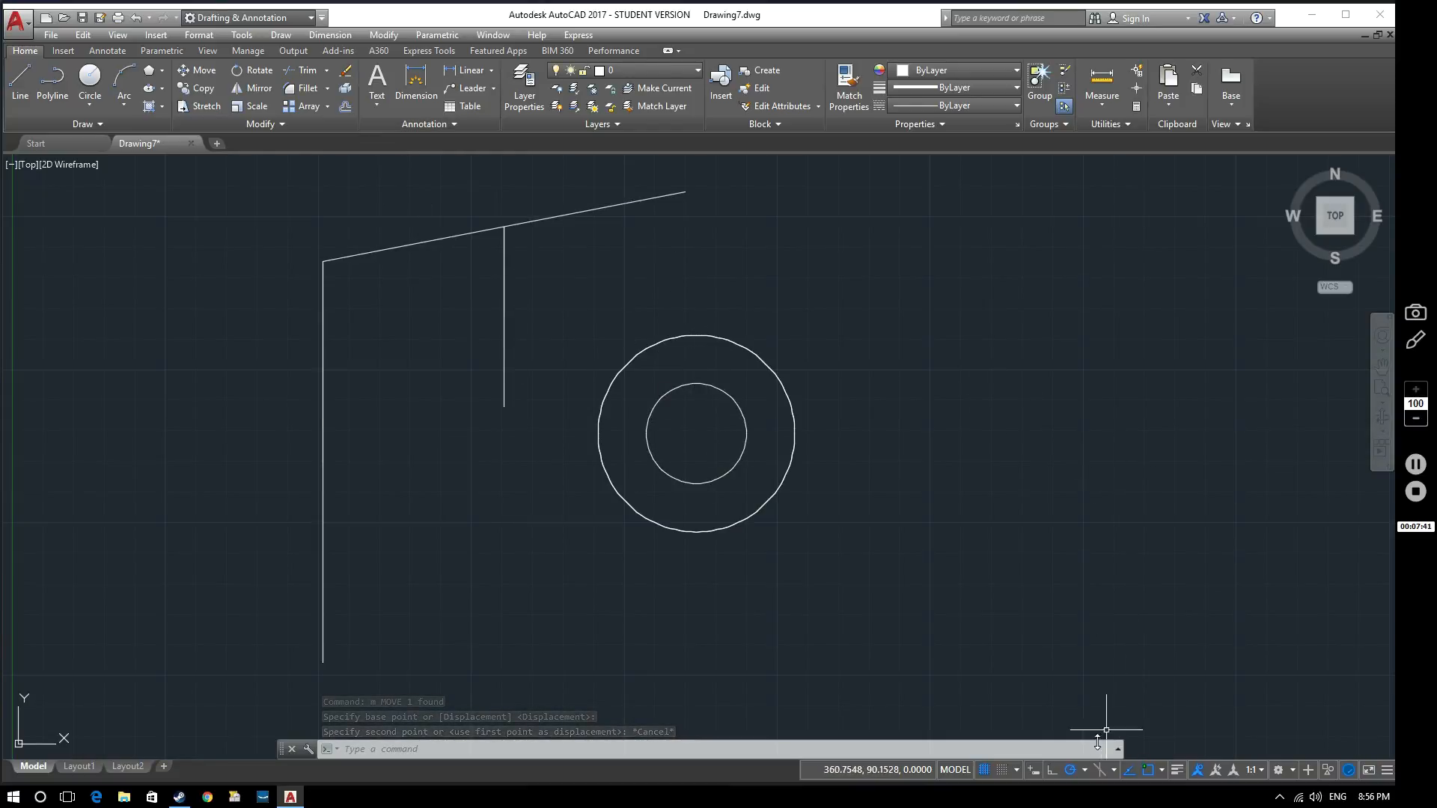
Step: Draw a rectangle to the right of the concentric circles with two corner picks
left_click(1086, 774)
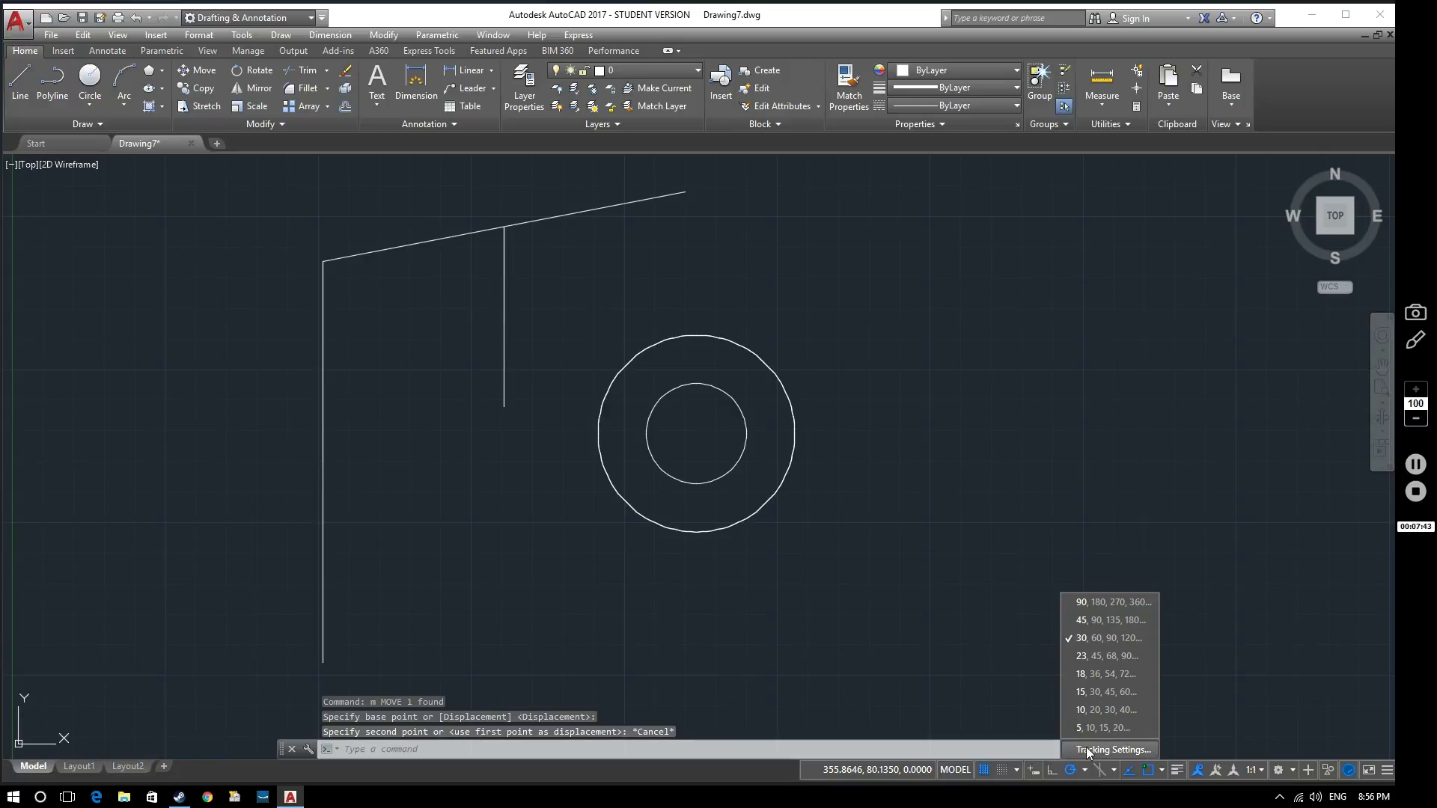
left_click(1162, 773)
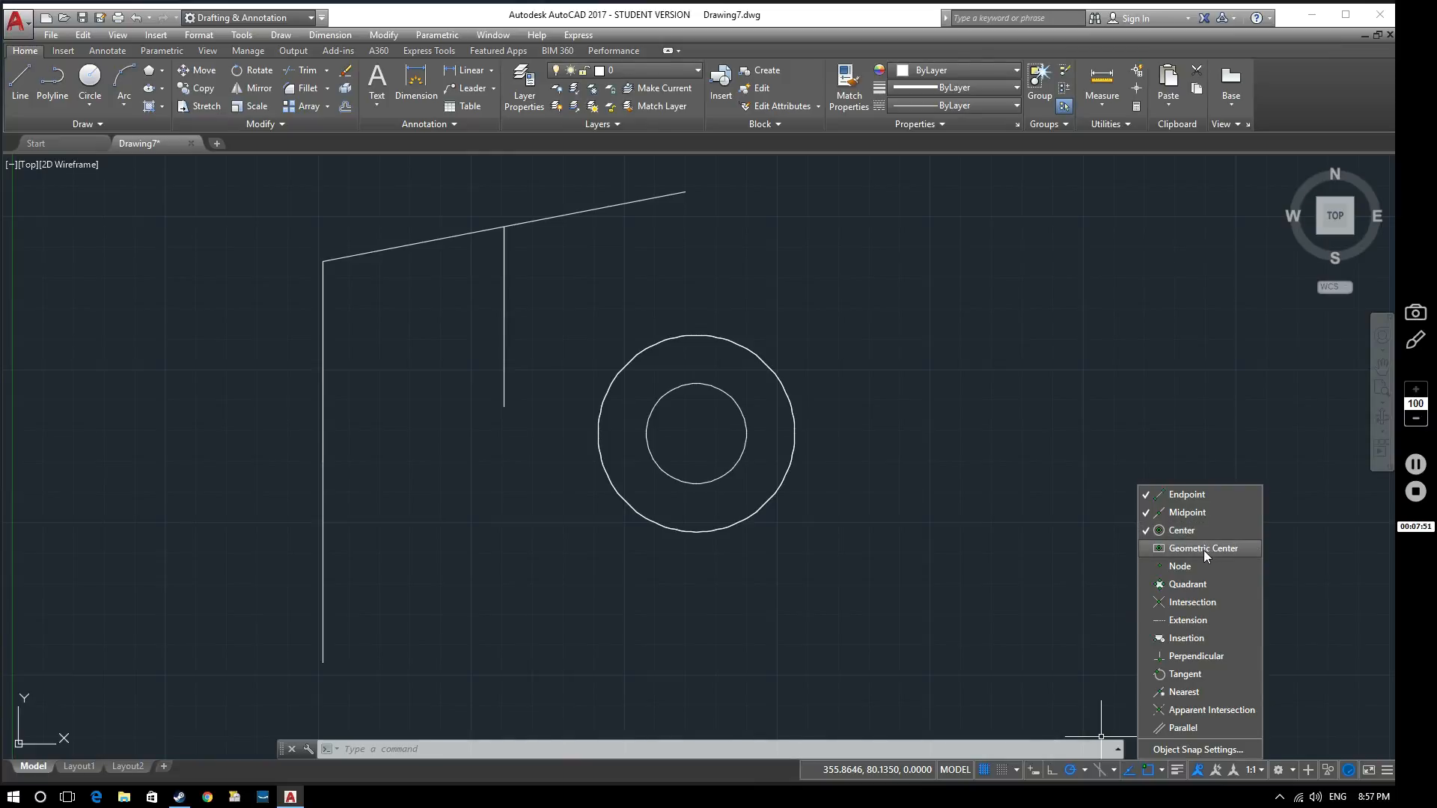
key("Escape")
key("Escape")
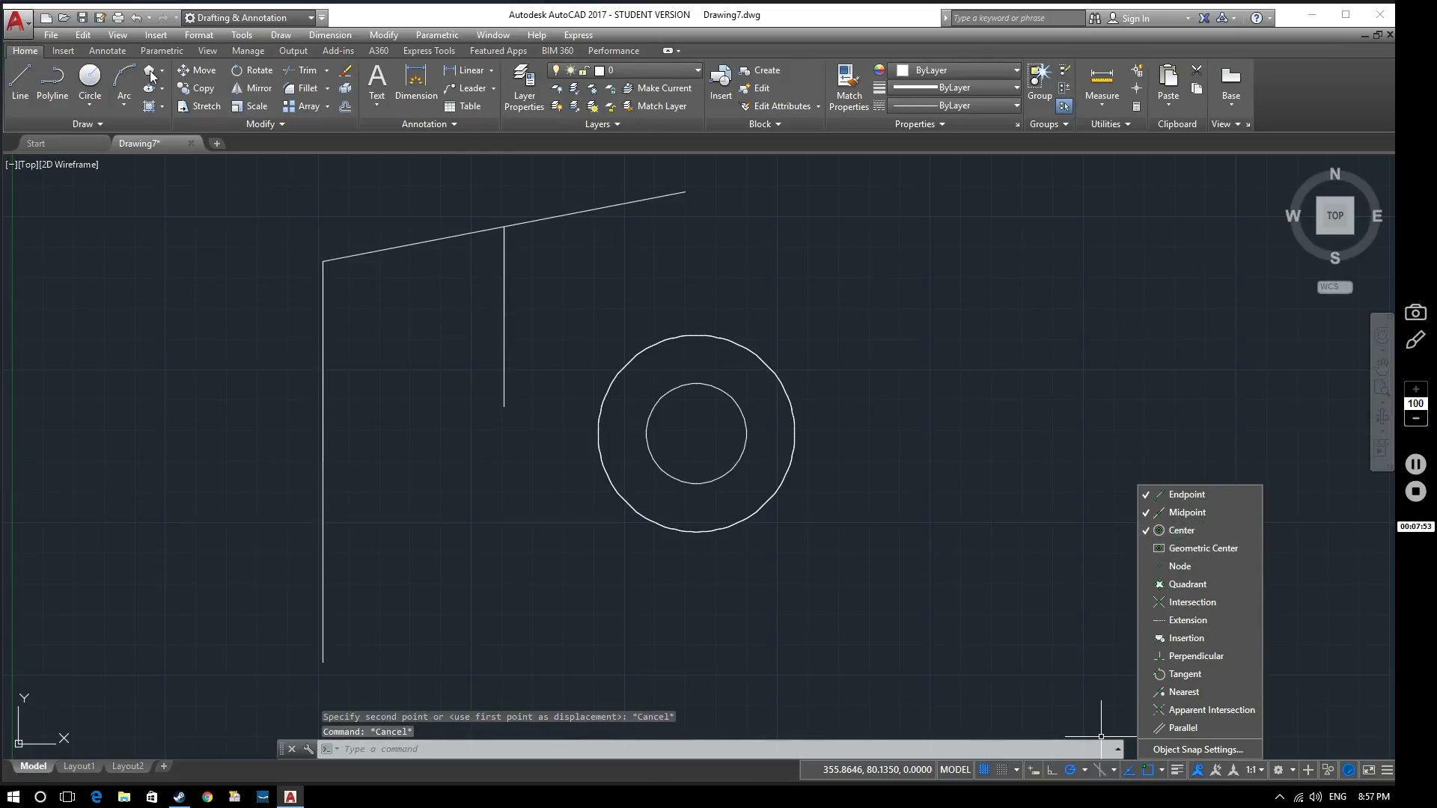
left_click(149, 71)
left_click(168, 90)
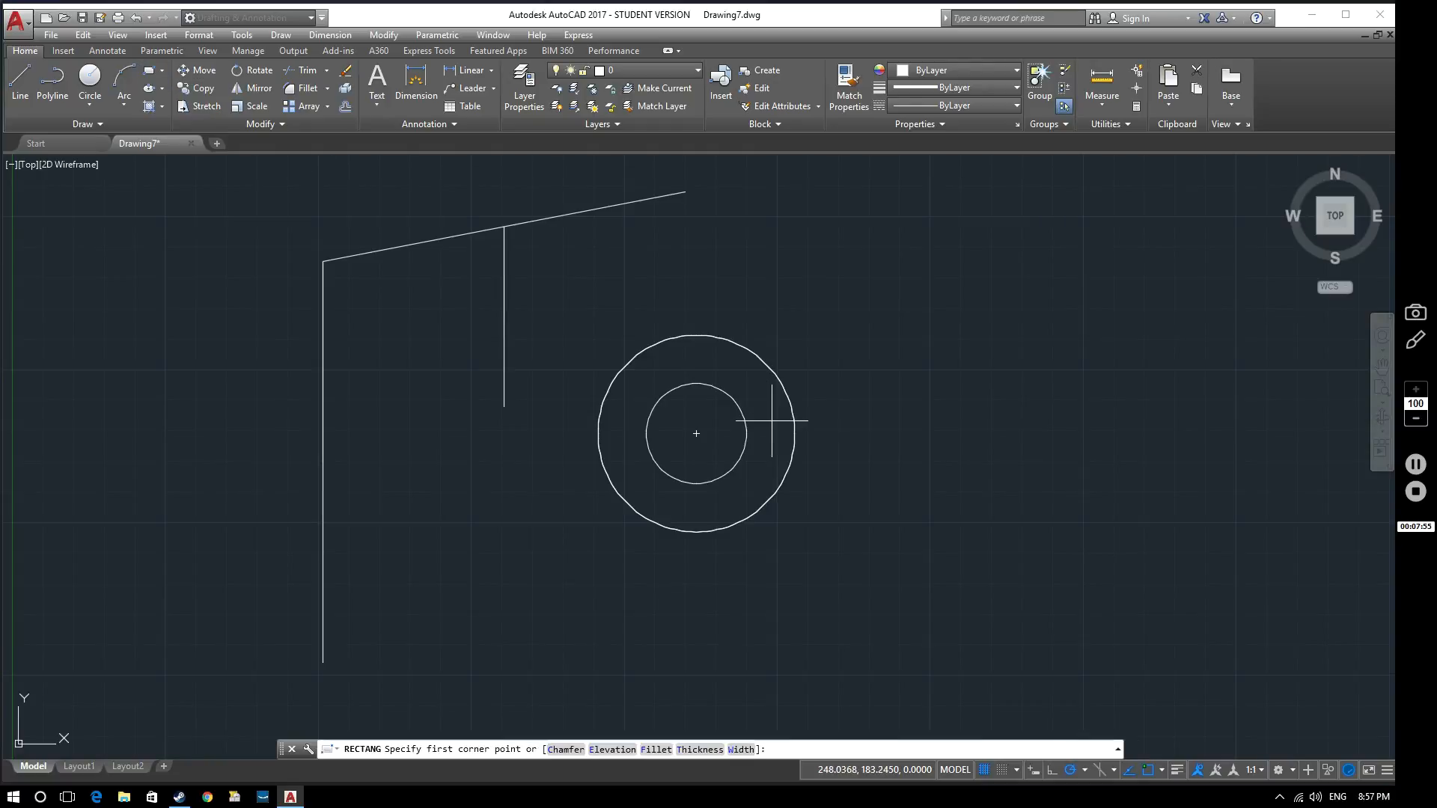
left_click(919, 367)
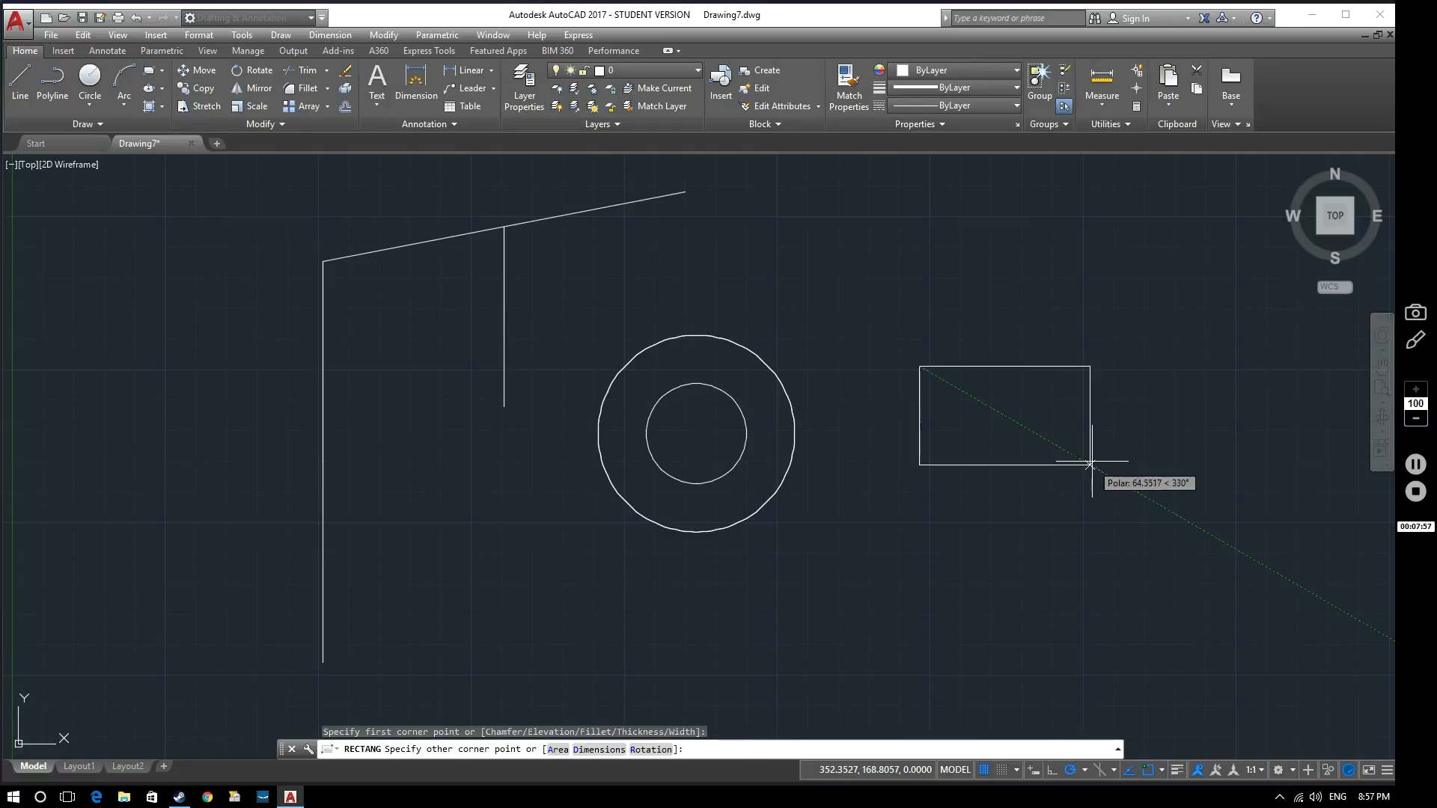
left_click(1091, 462)
Step: Check the object snap modes list and cancel the repeated rectangle command
key("Return")
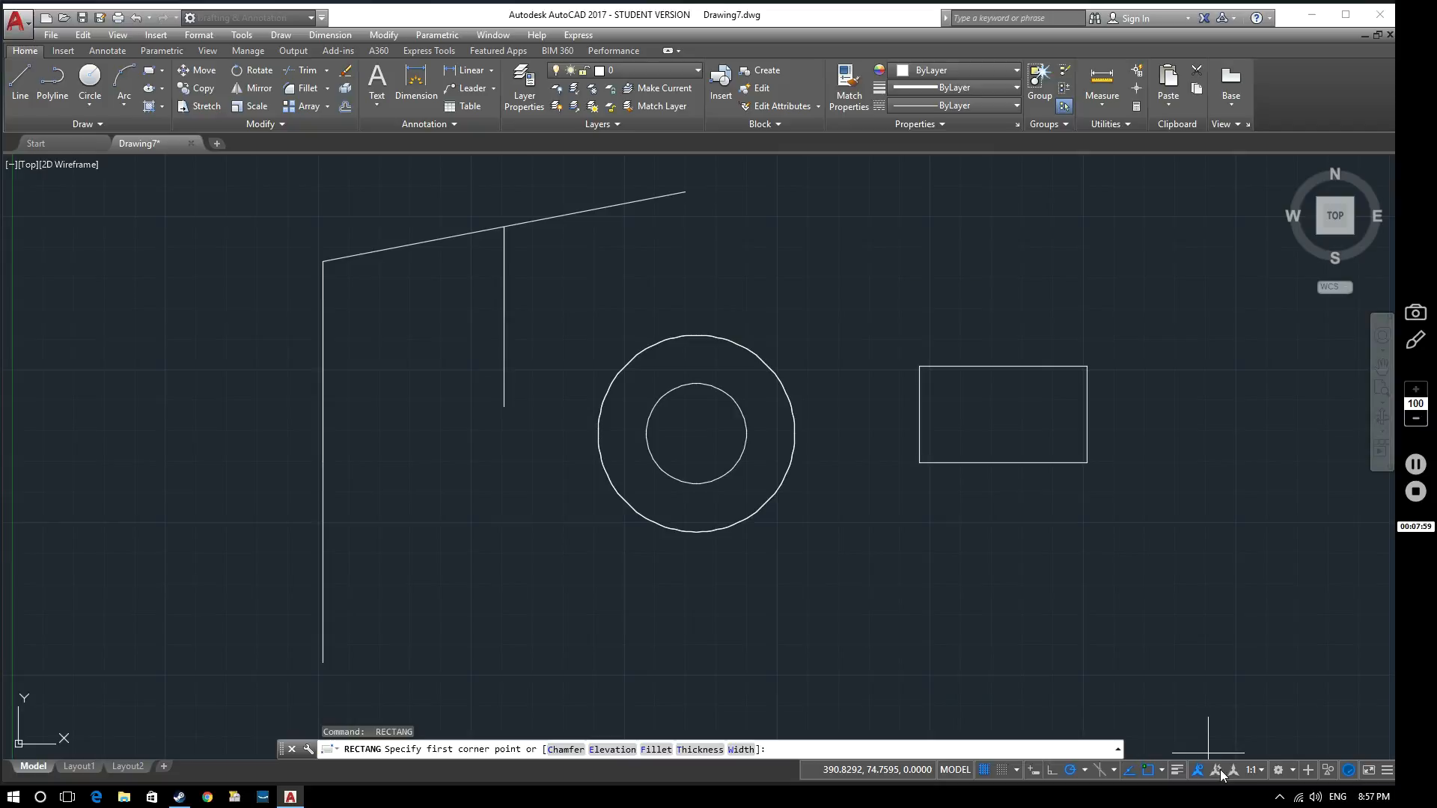
left_click(1162, 771)
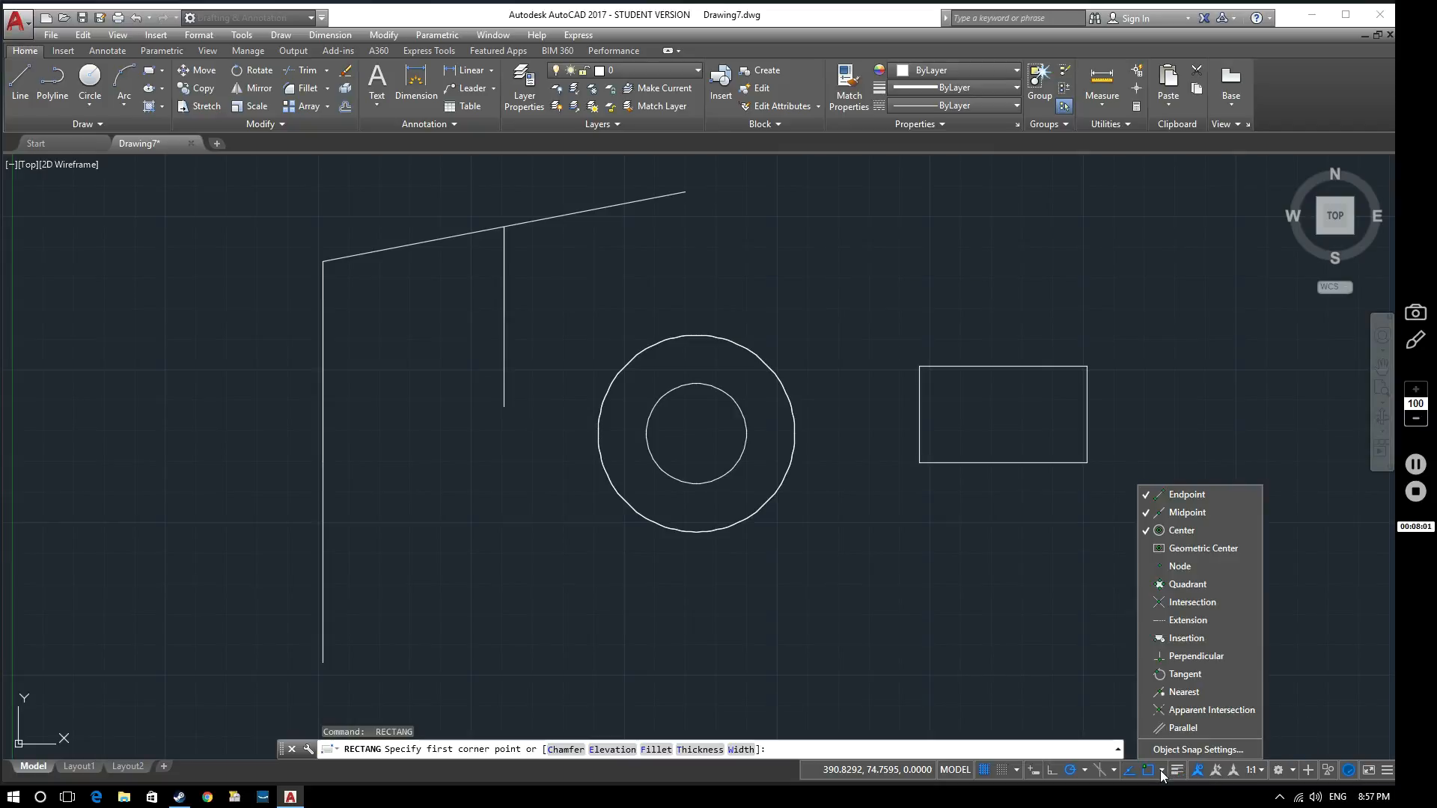
key("Escape")
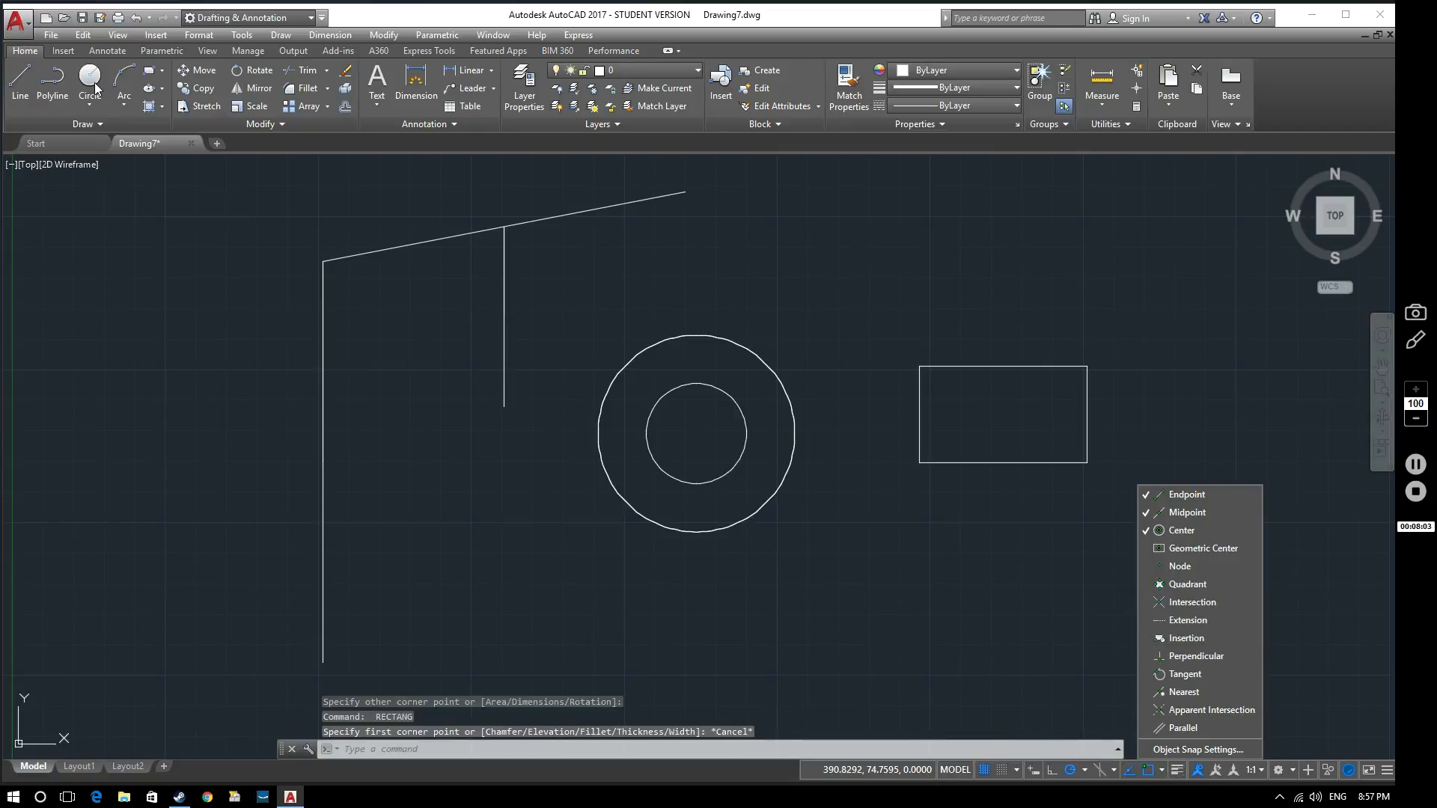
left_click(90, 79)
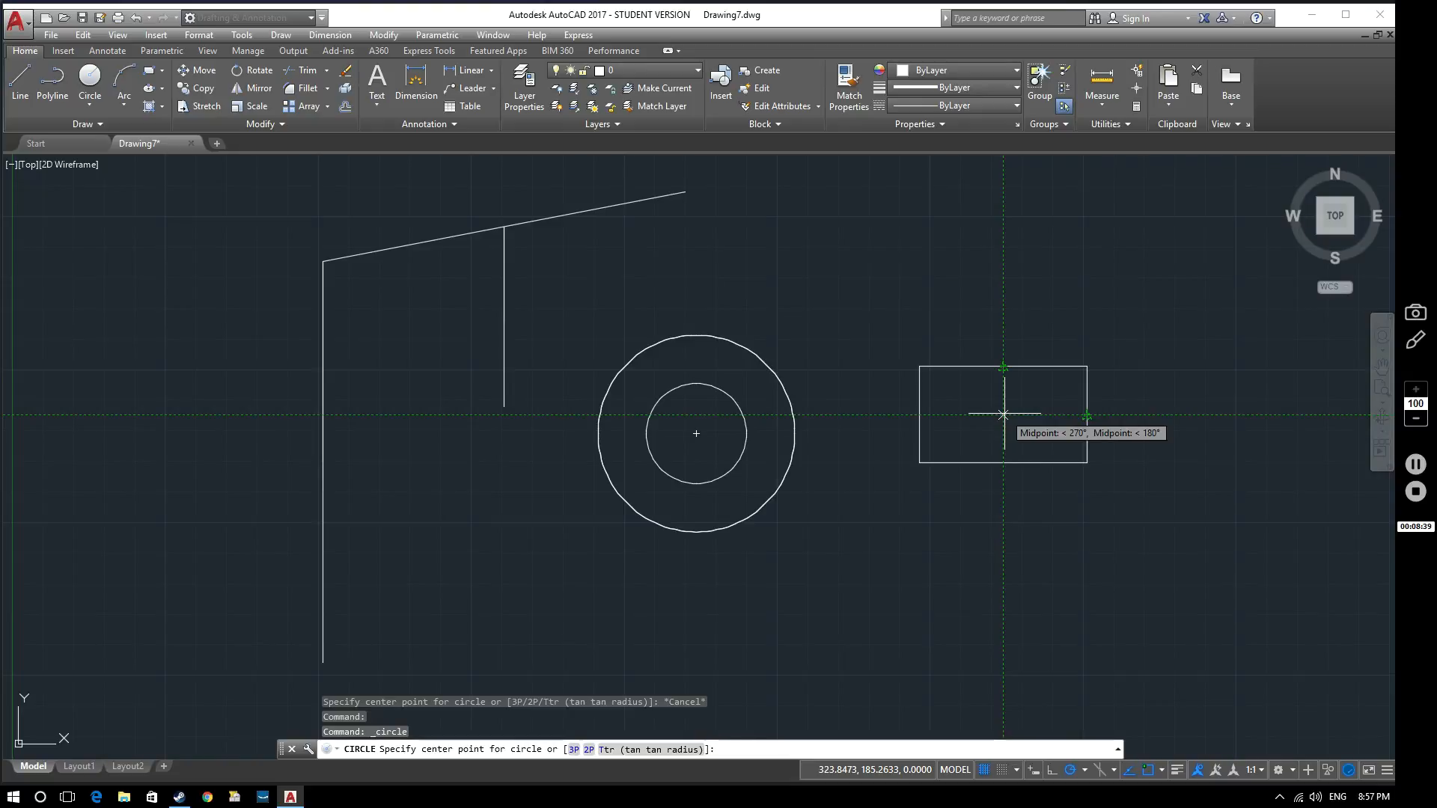
left_click(1003, 414)
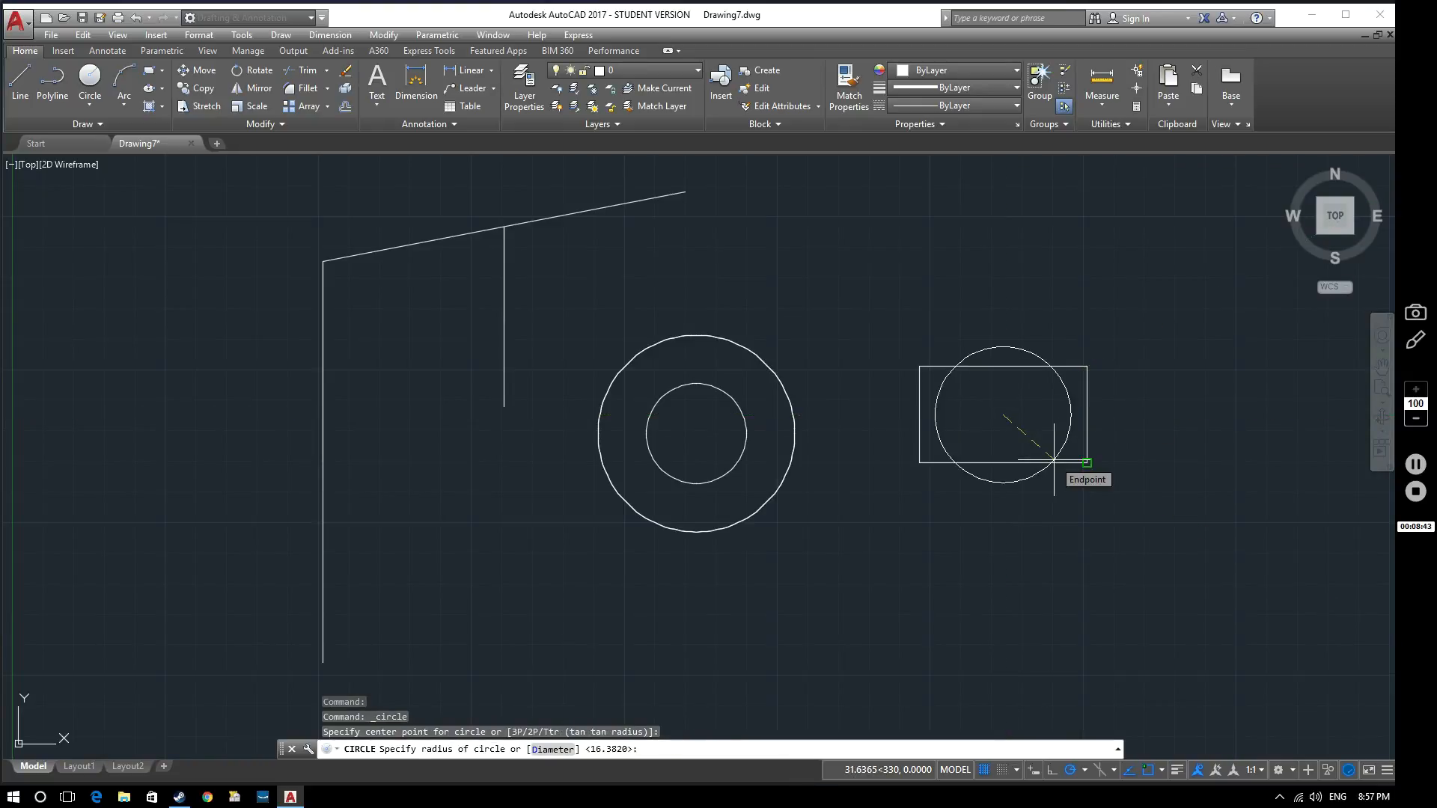
left_click(1087, 462)
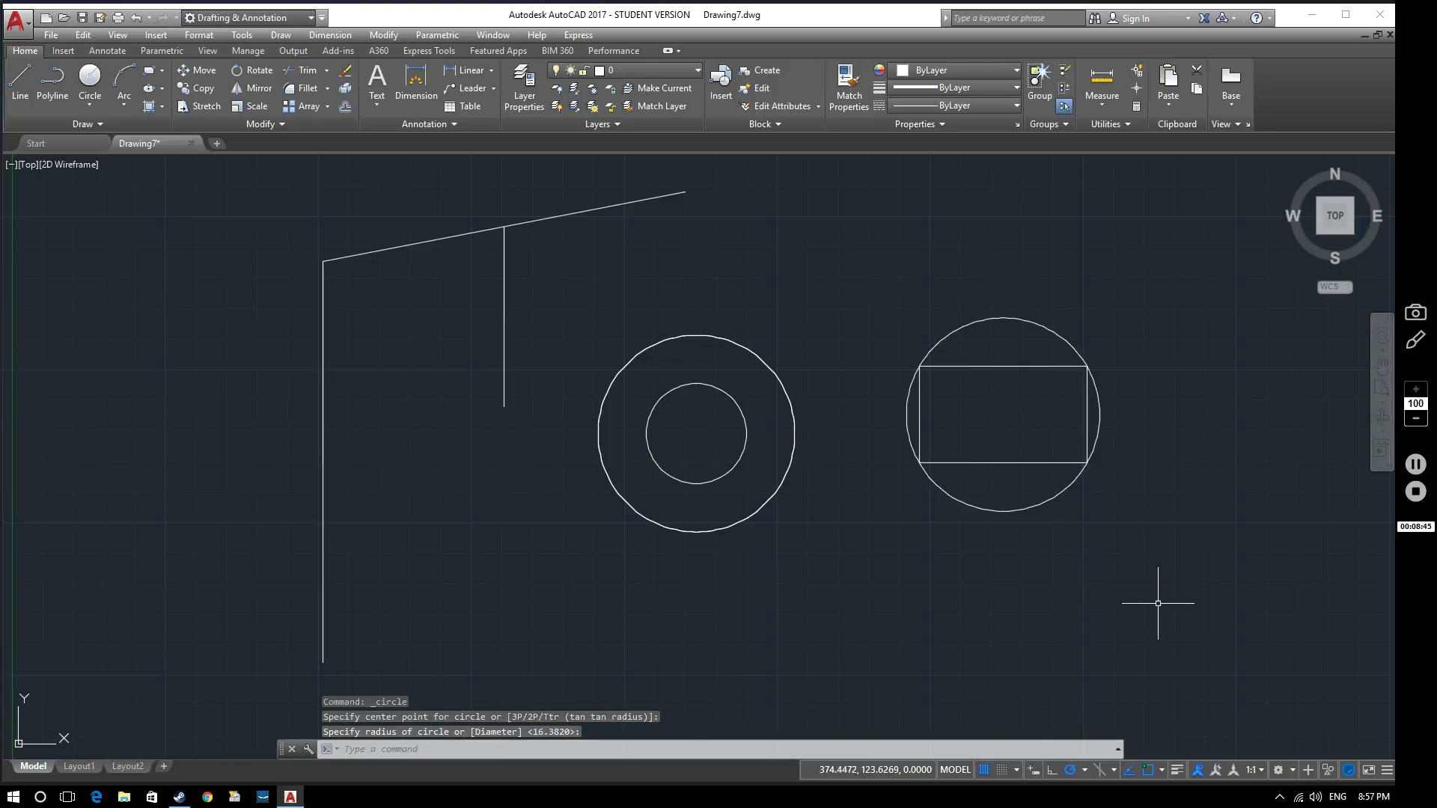
left_click(1055, 334)
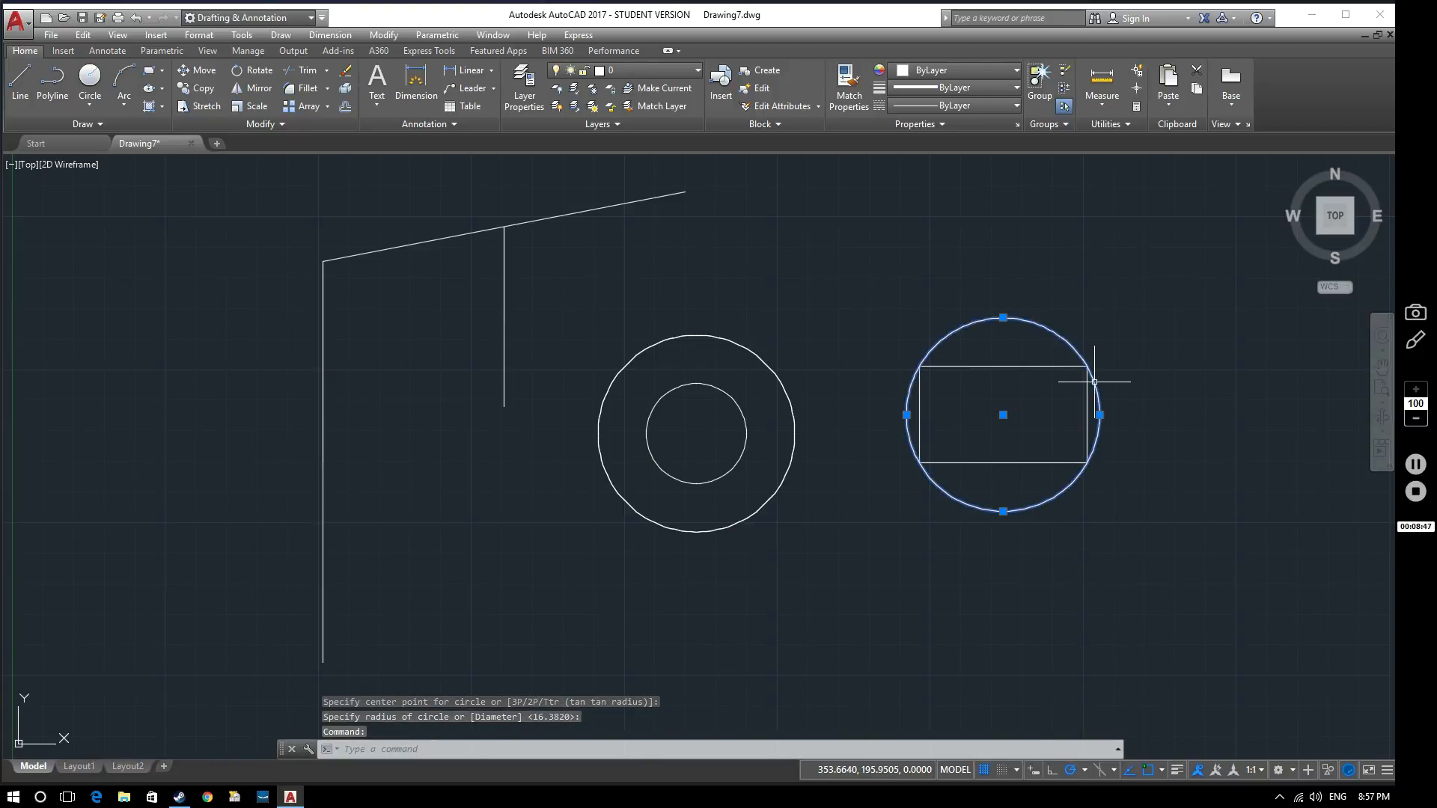
key("Delete")
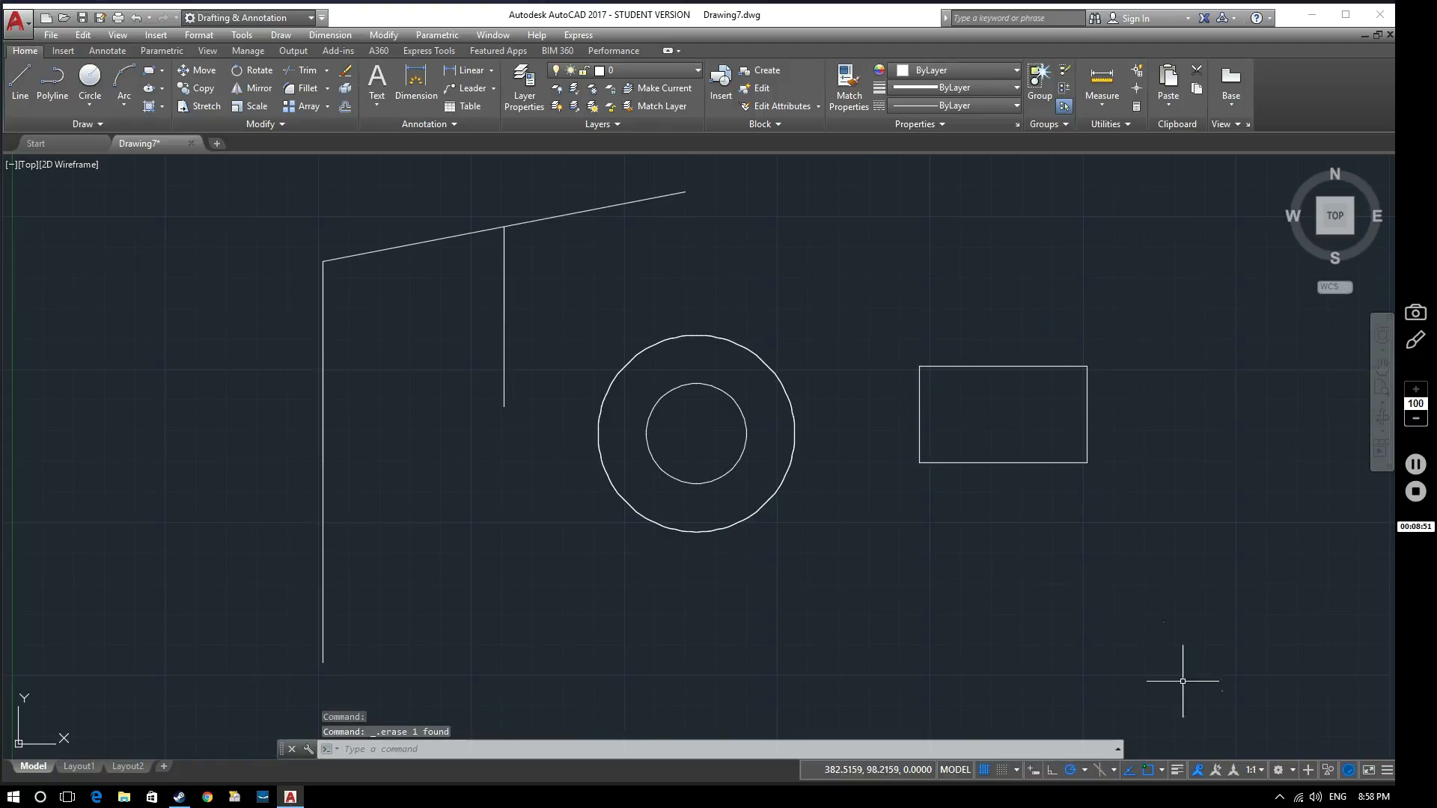
Step: Draw a circle centred on the rectangle's Geometric Center snap point
left_click(1165, 768)
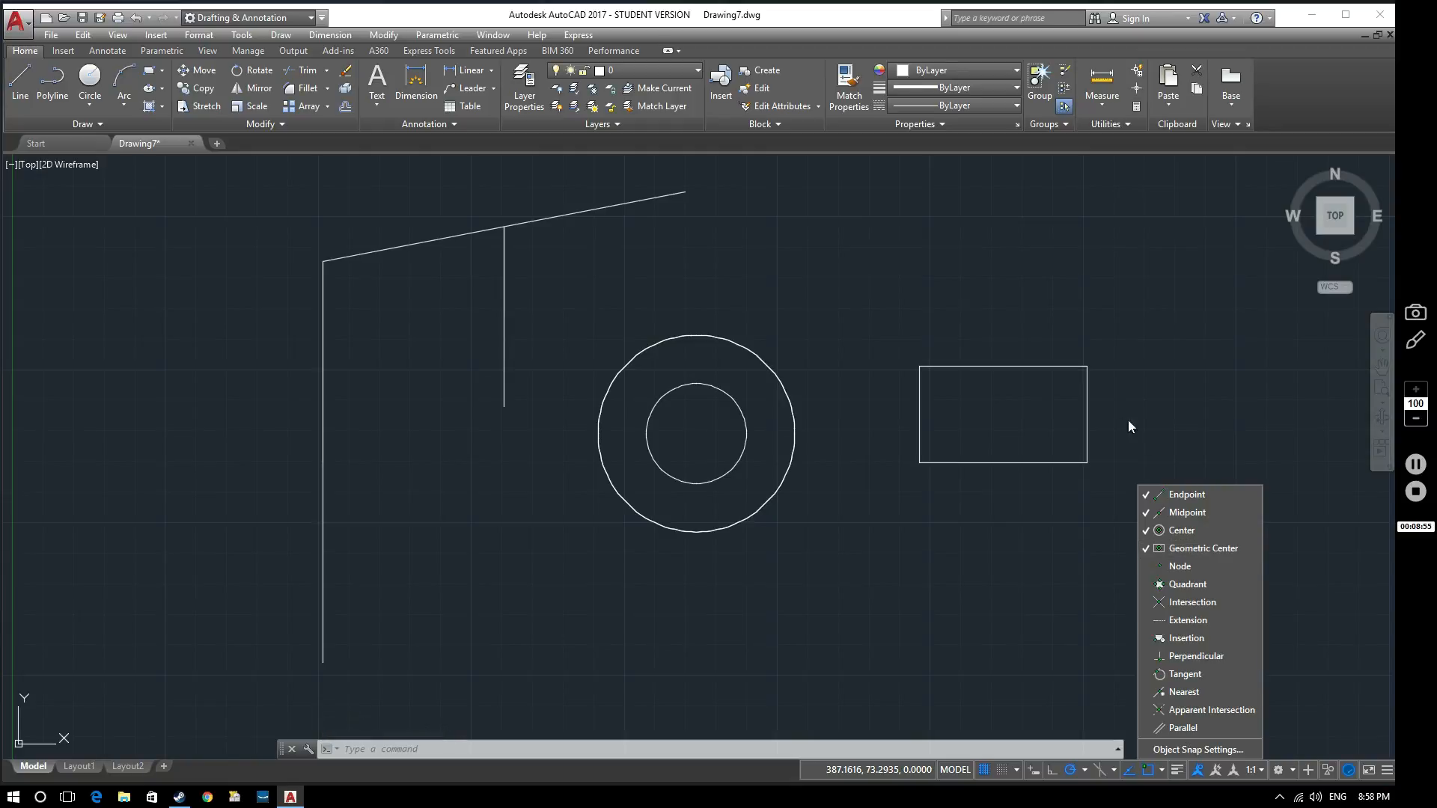
left_click(1037, 507)
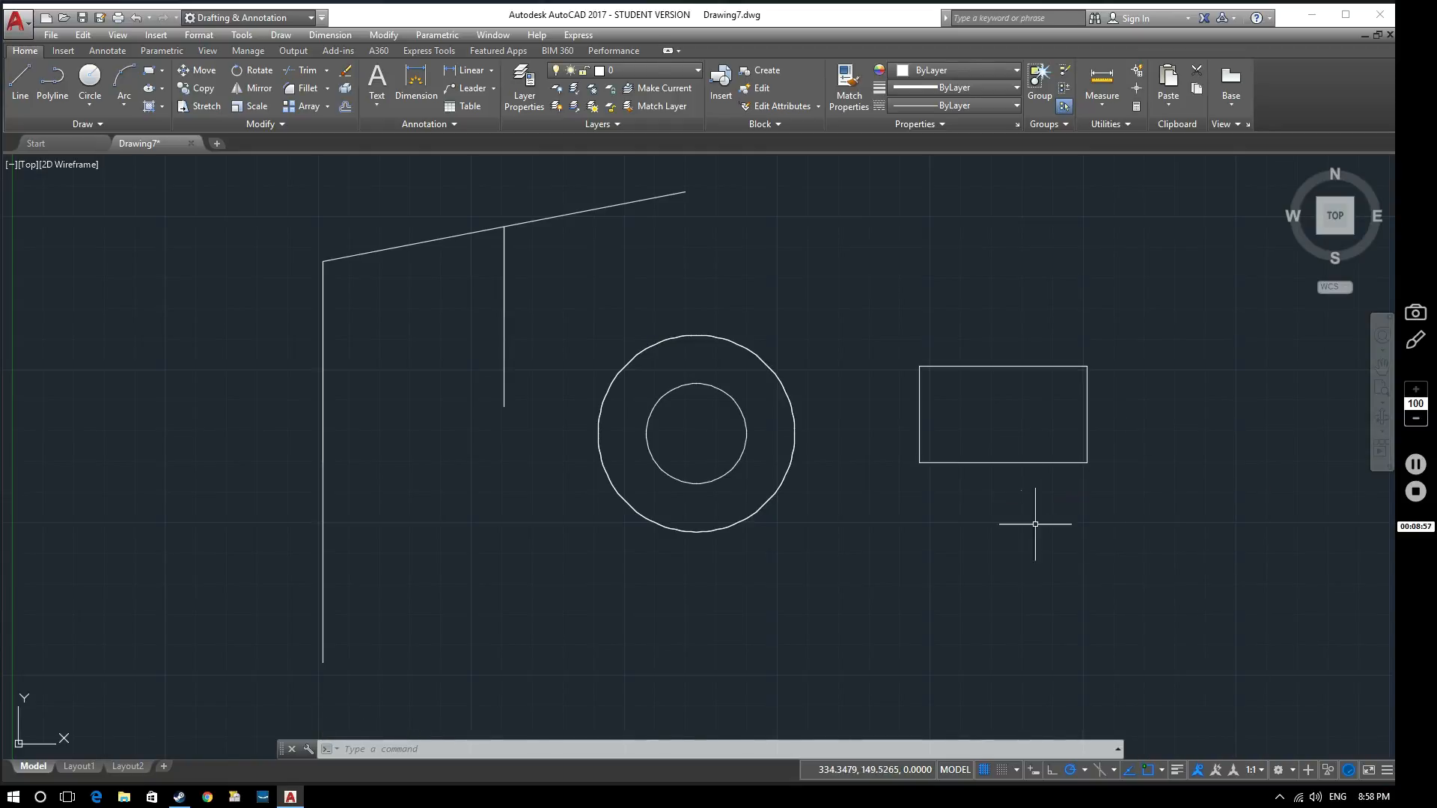
type("c")
key("Return")
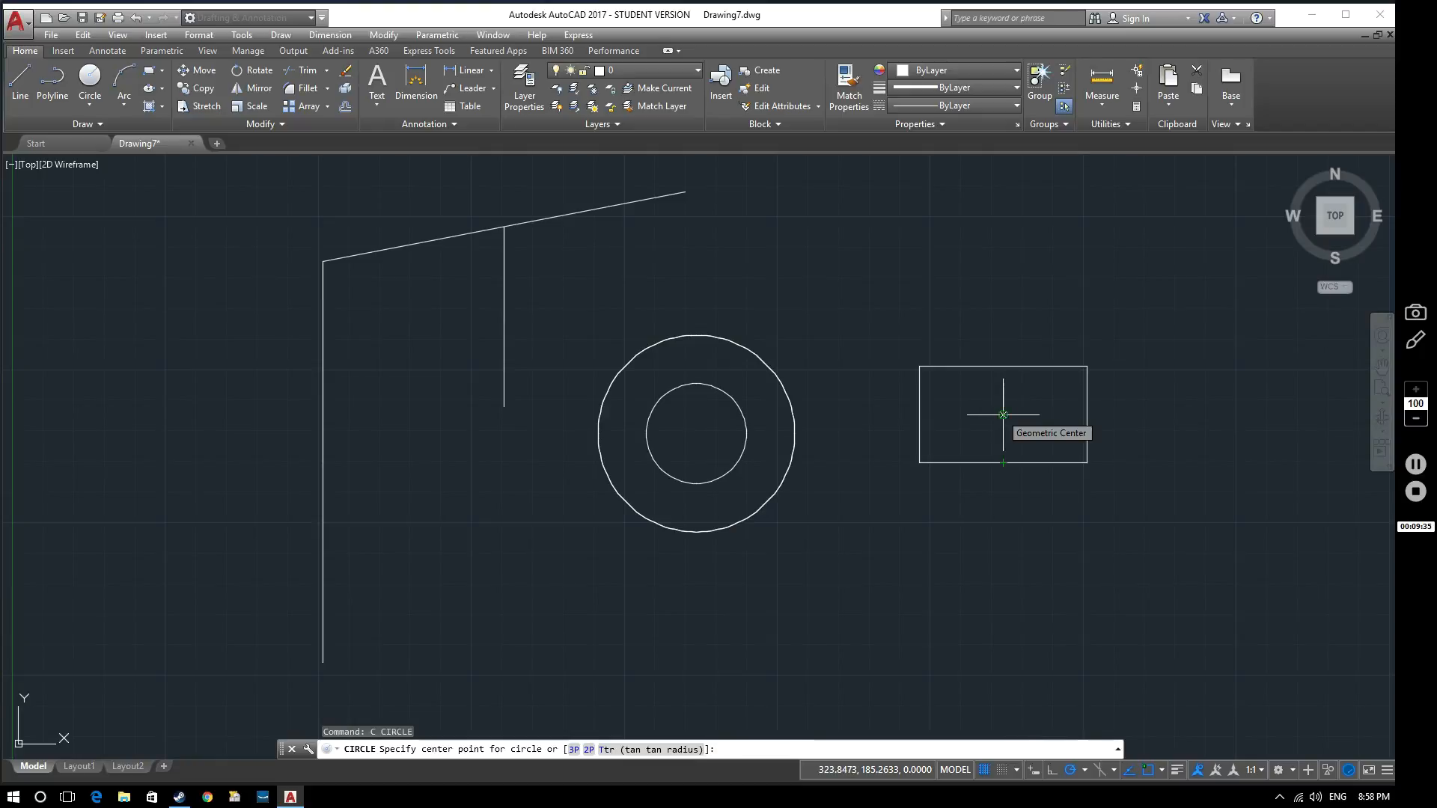
left_click(1003, 416)
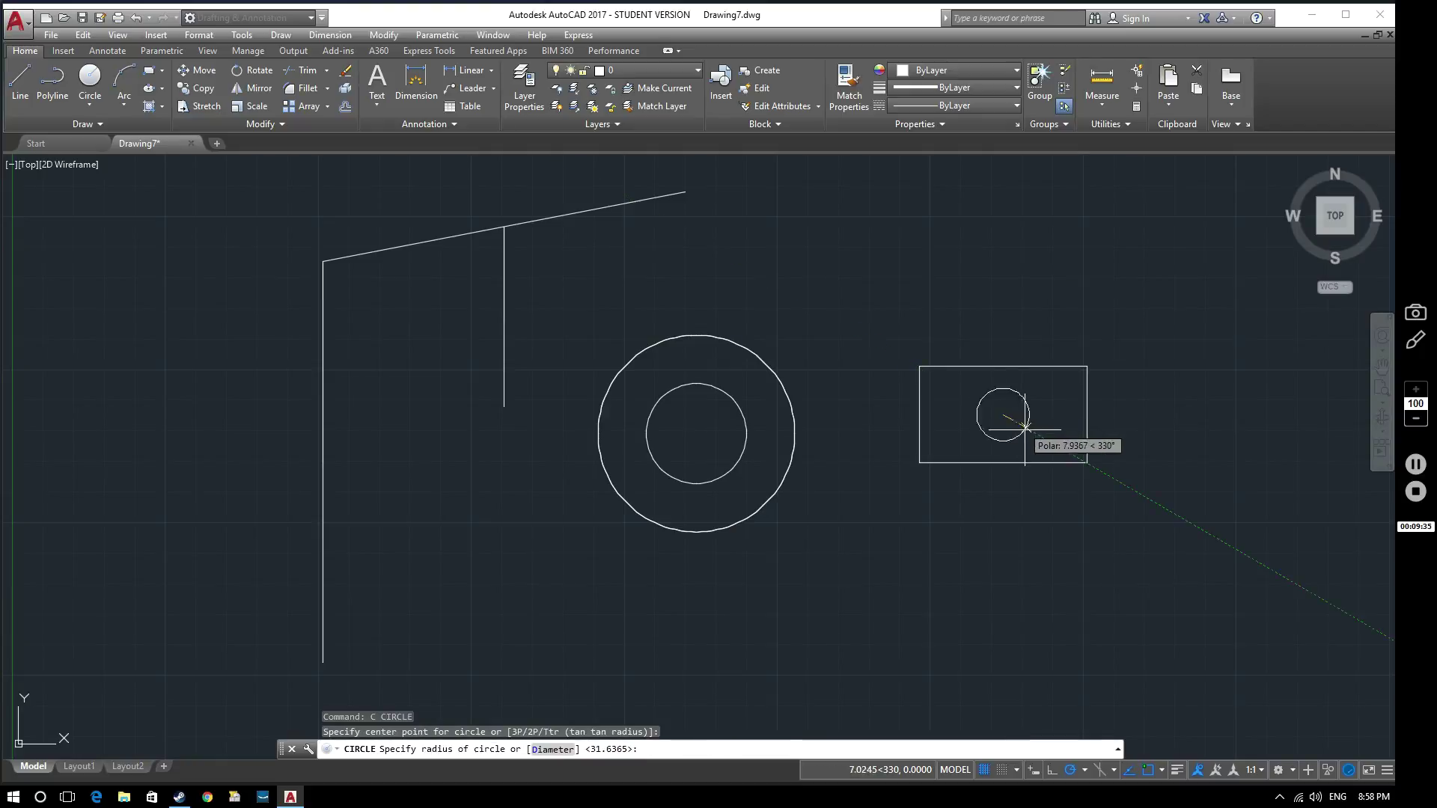
left_click(1065, 449)
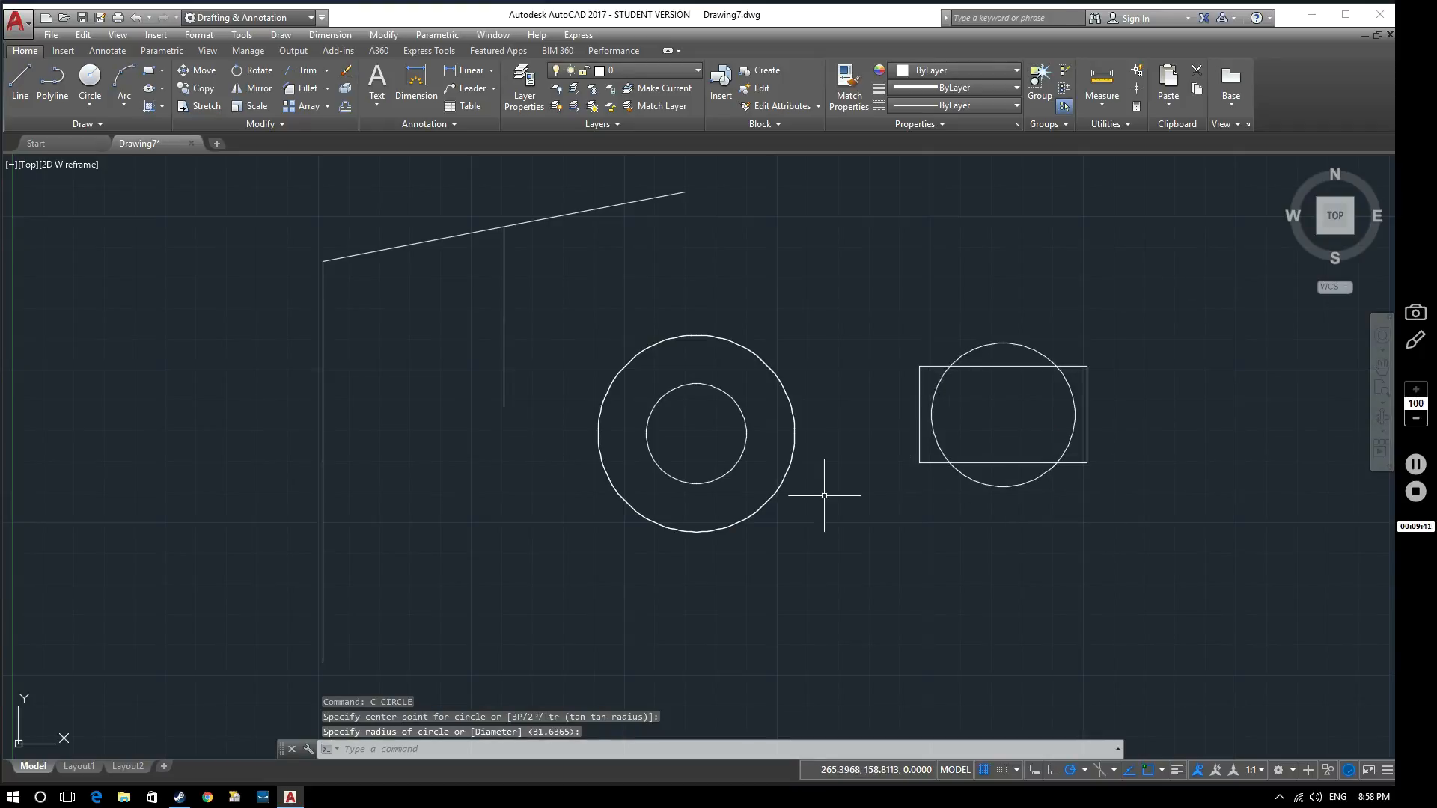
scroll(827, 438, "down", 1)
scroll(836, 446, "down", 1)
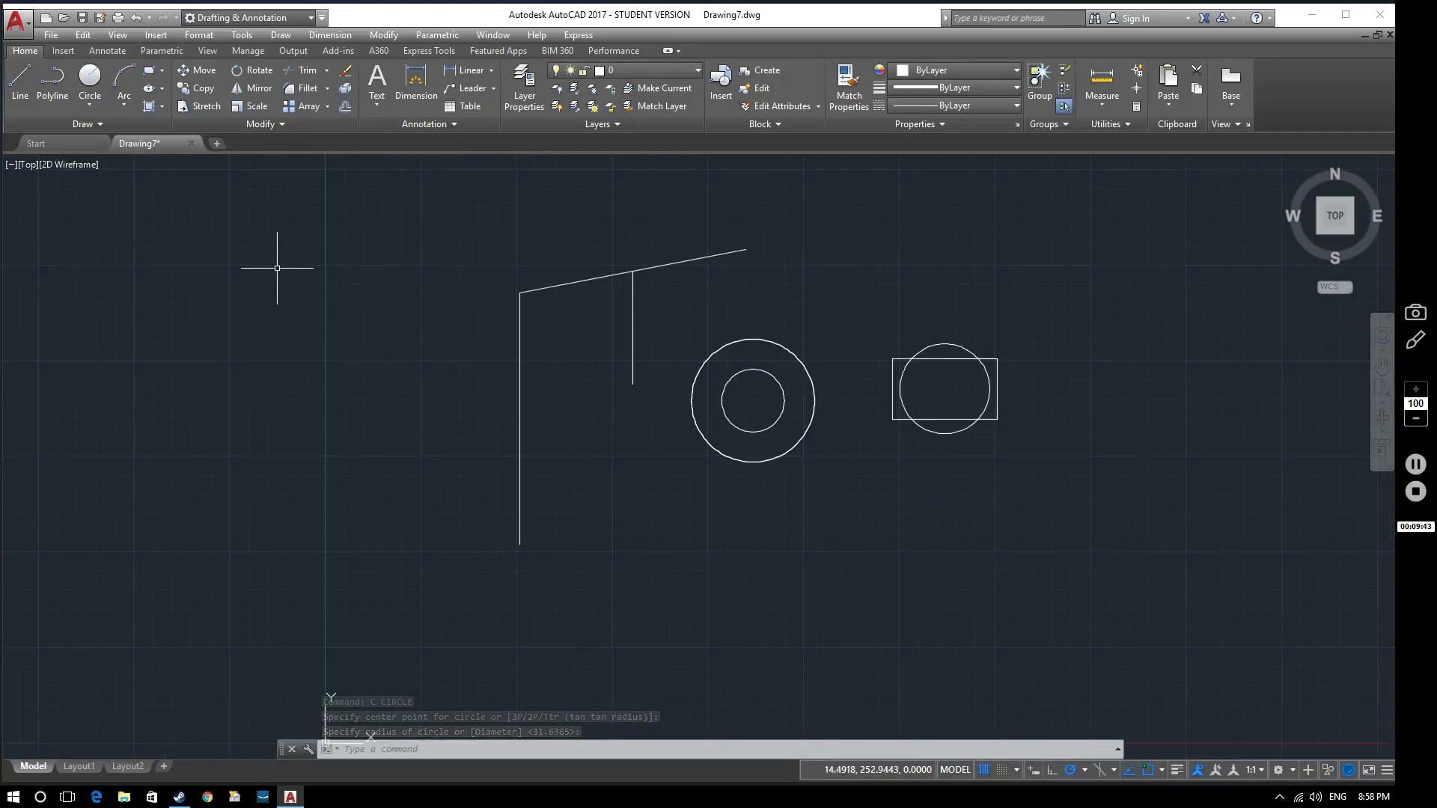
Step: Draw a closed L-shaped outline of separate line segments below the rectangle
left_click(23, 84)
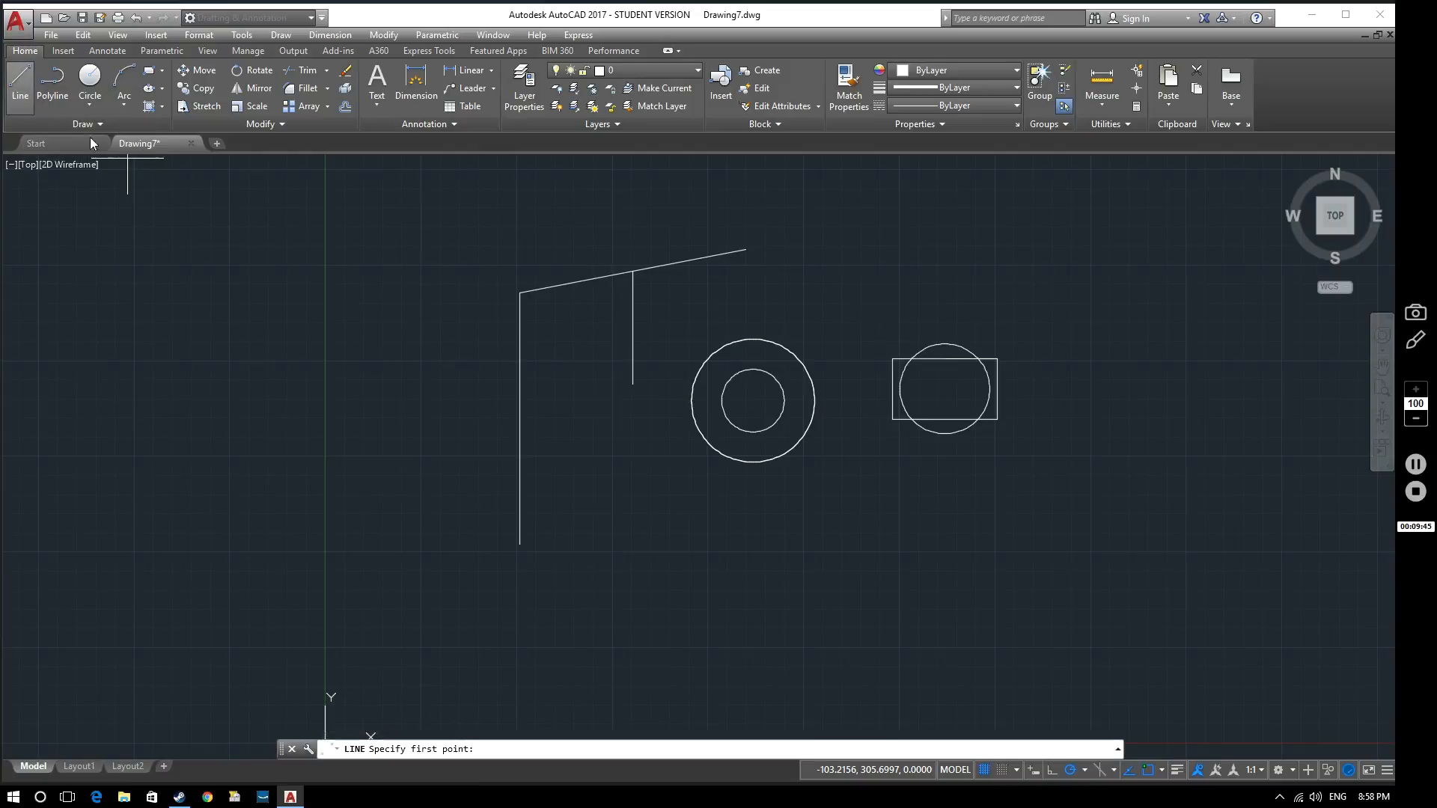
scroll(813, 525, "up", 2)
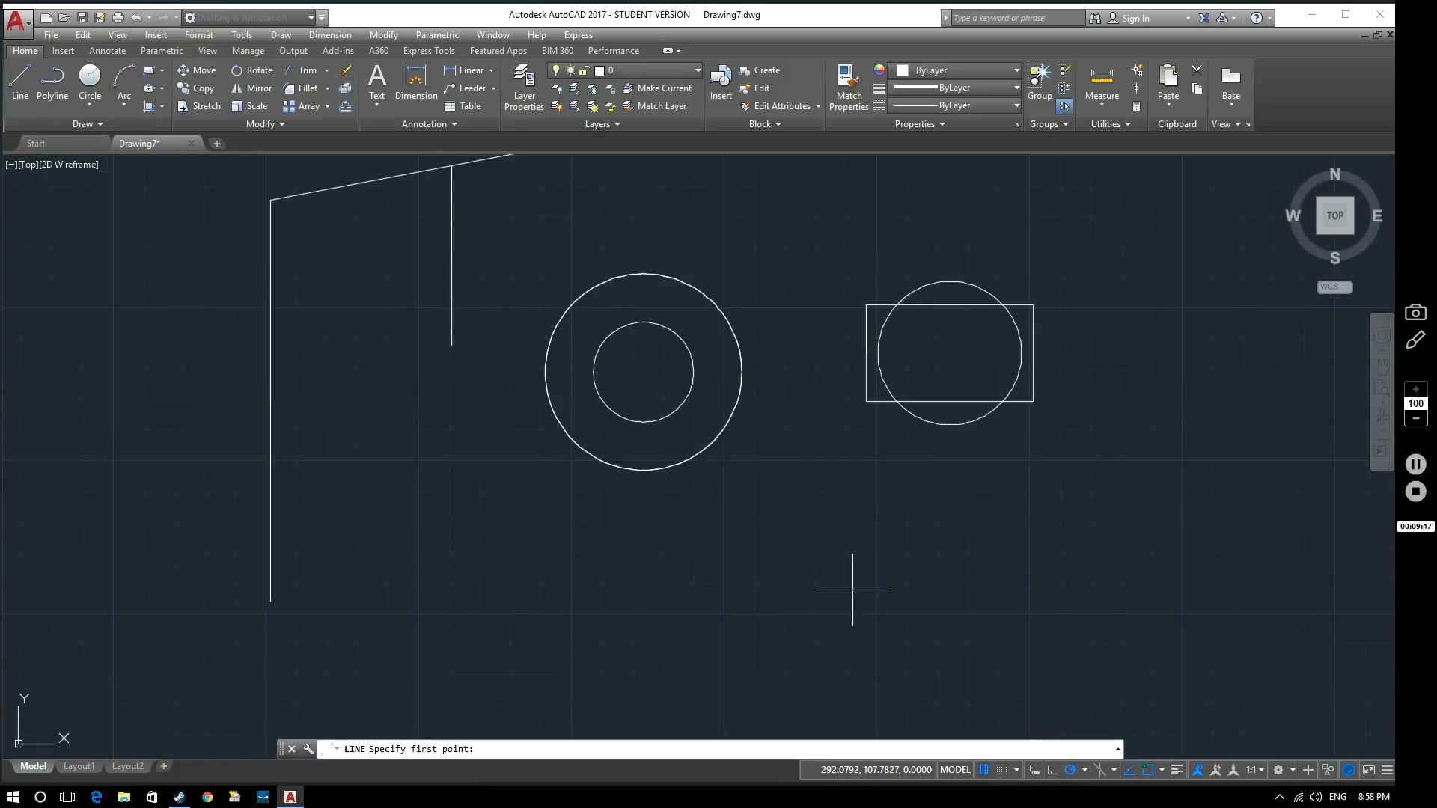
left_click(848, 606)
left_click(848, 519)
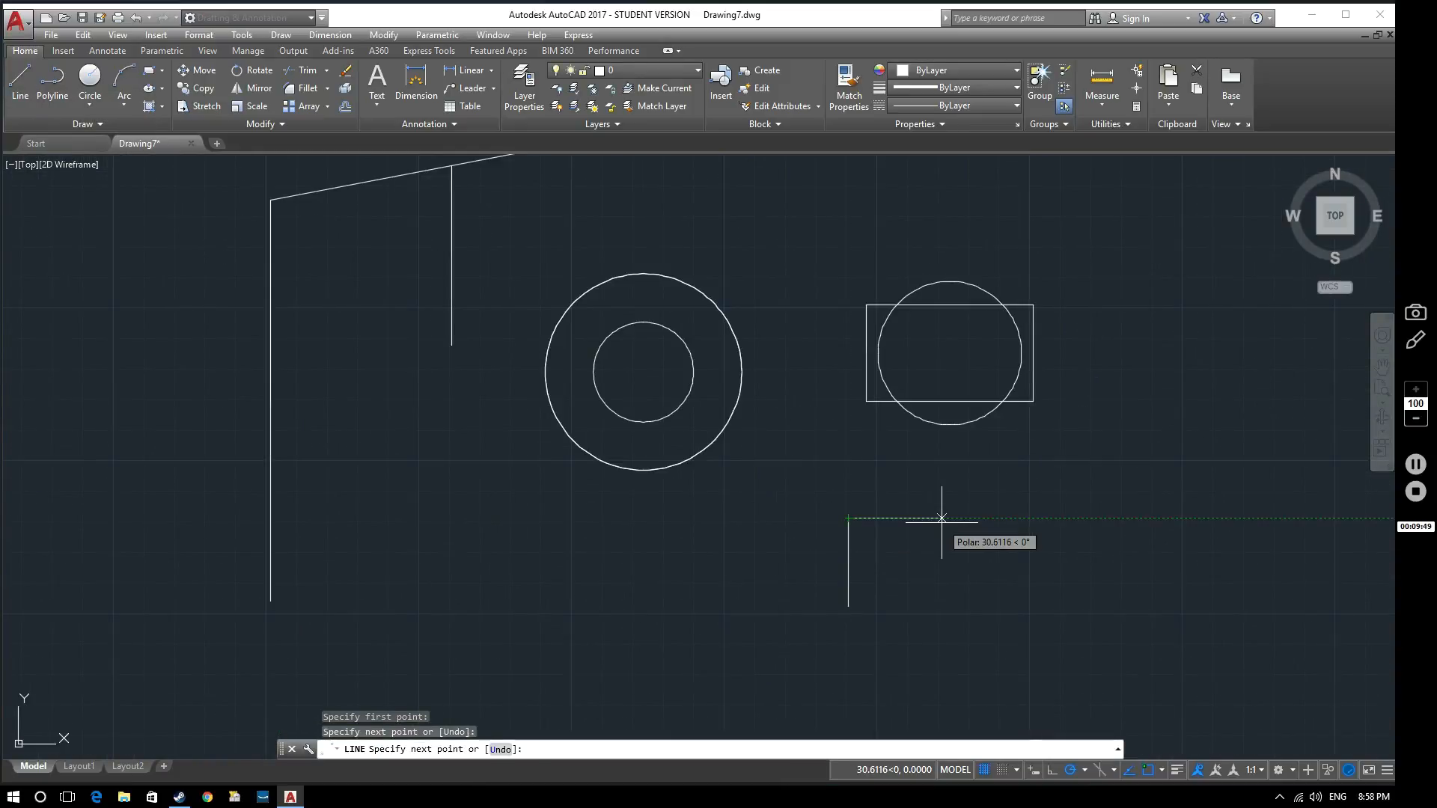
left_click(942, 518)
left_click(942, 468)
left_click(998, 468)
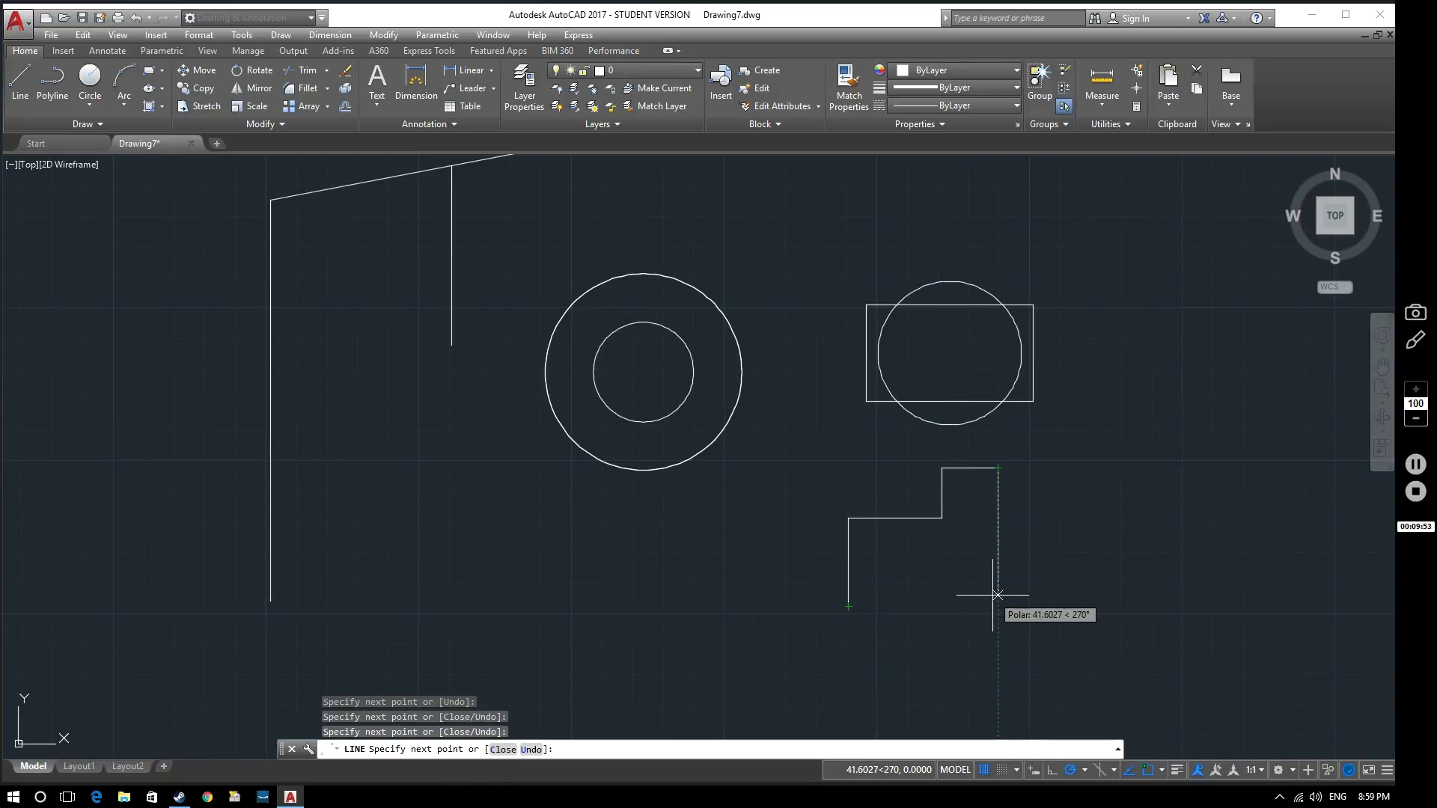
left_click(999, 606)
left_click(848, 606)
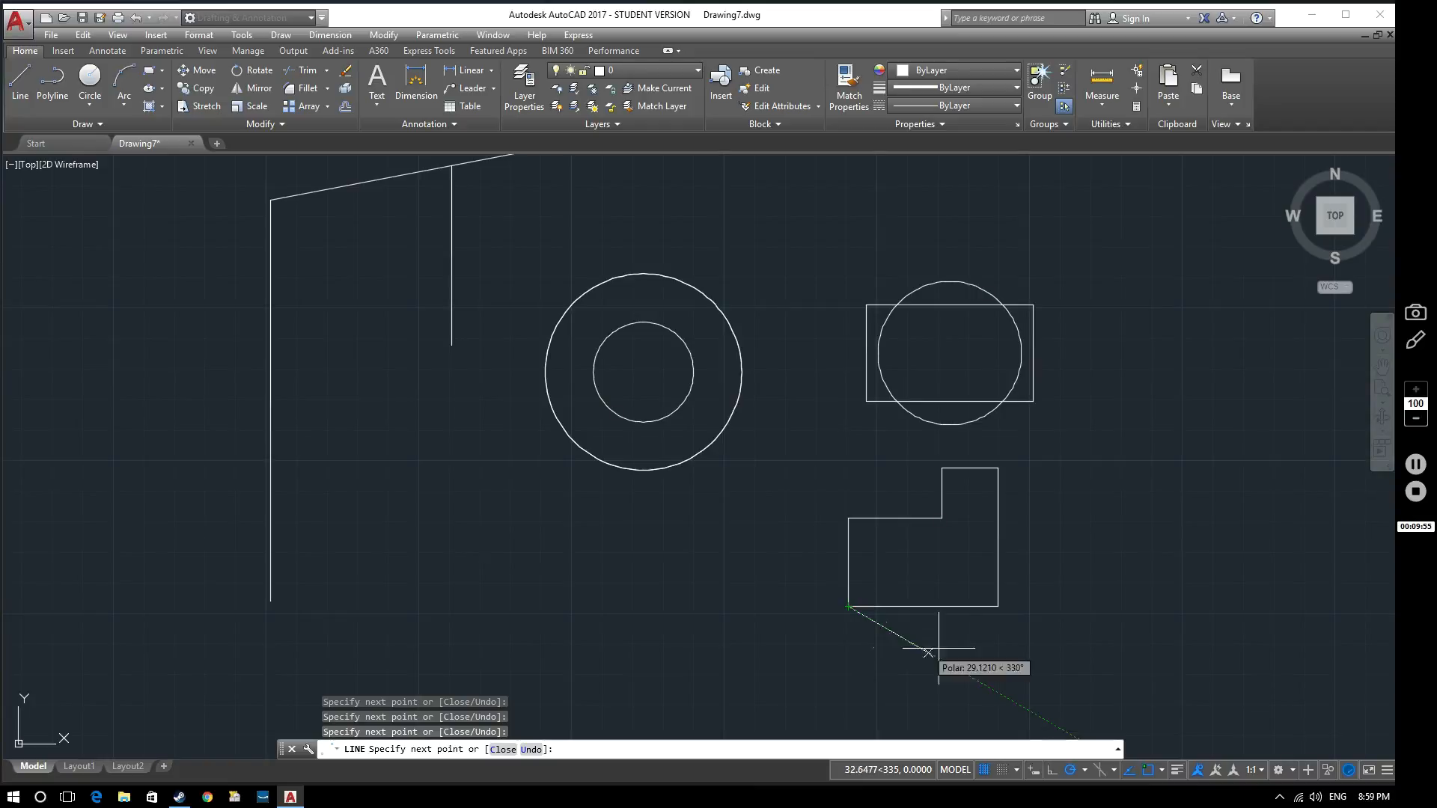
key("Return")
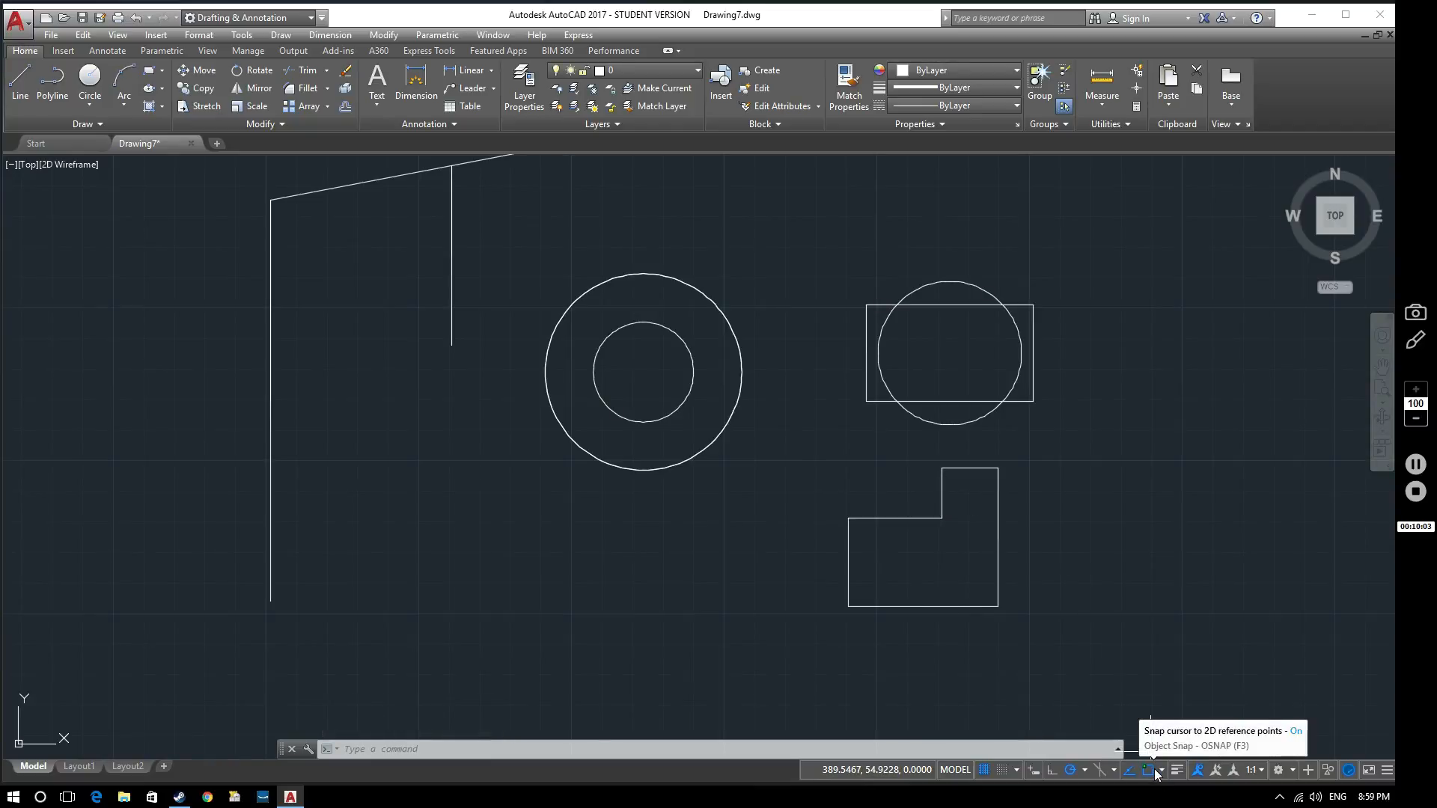
Step: Start a circle and a selection window near the L-shape, cancelling both
left_click(90, 77)
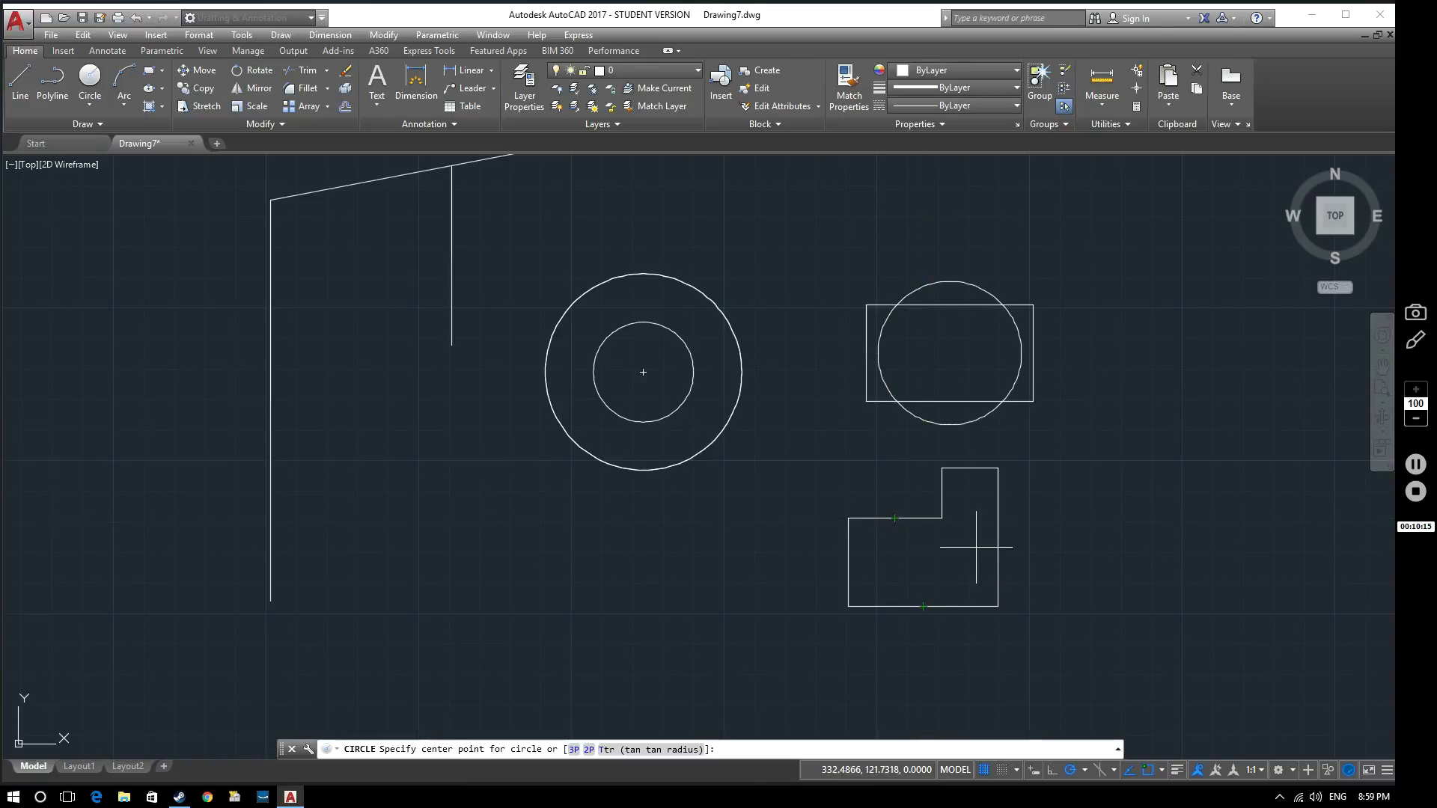
key("Escape")
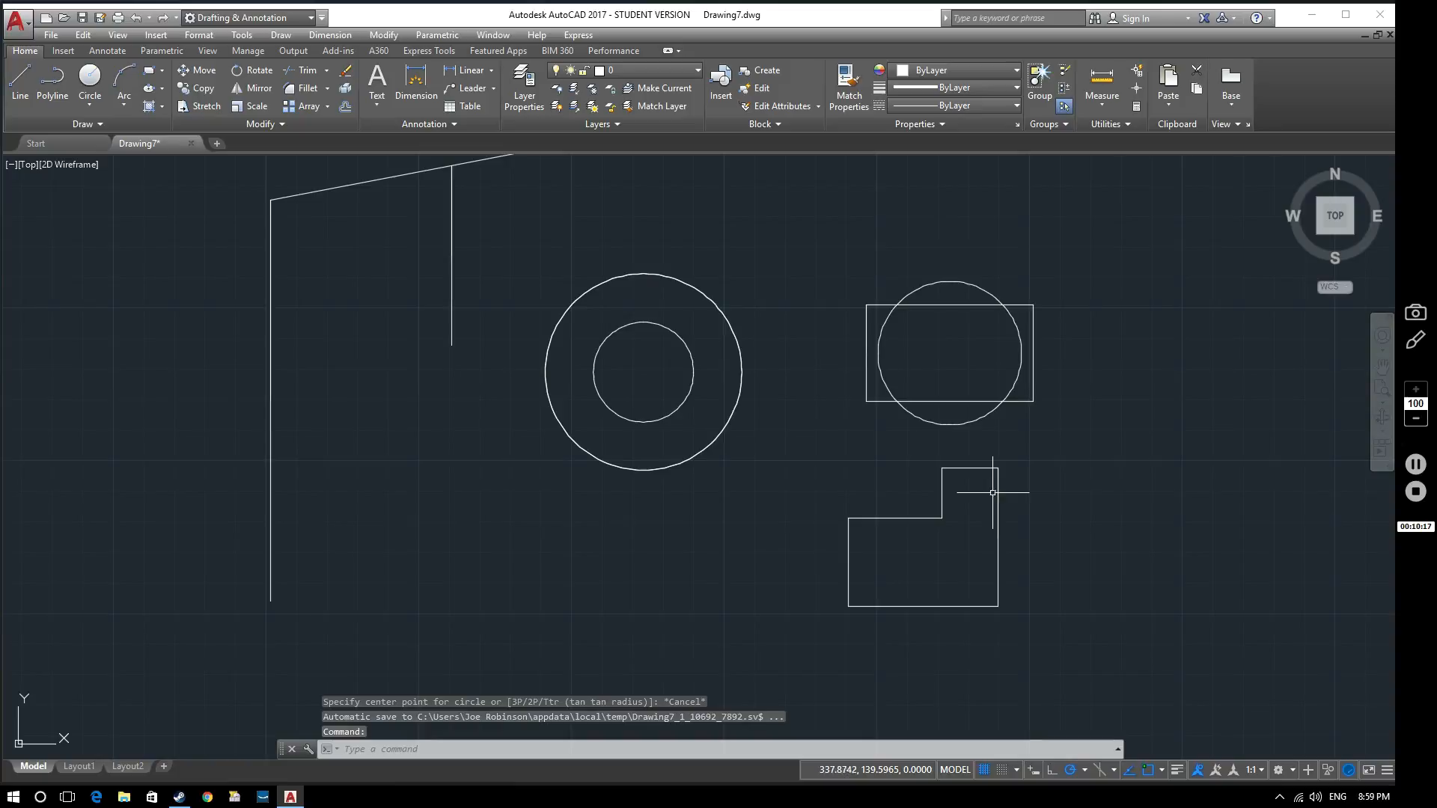
left_click(1002, 483)
key("Escape")
key("Escape")
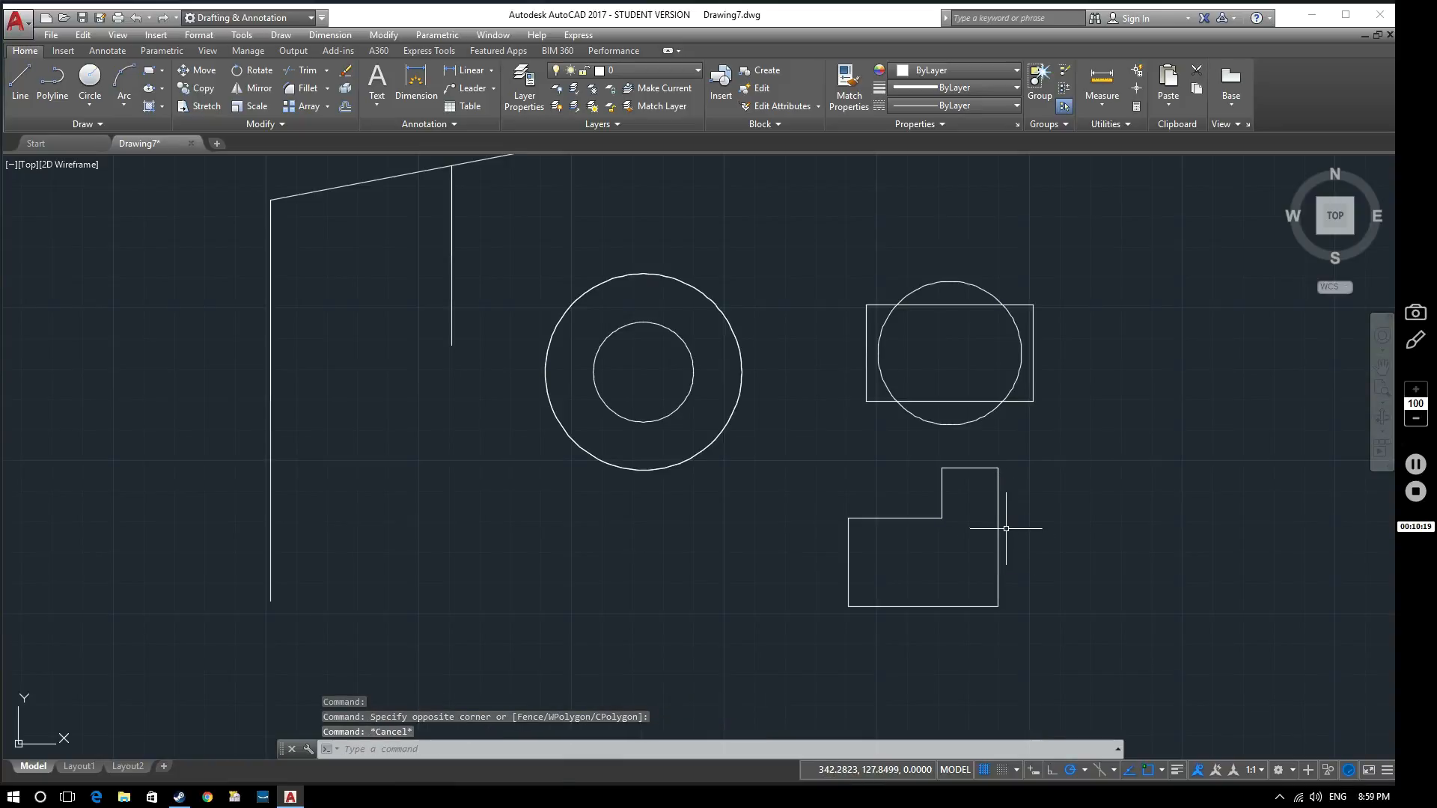
key("Escape")
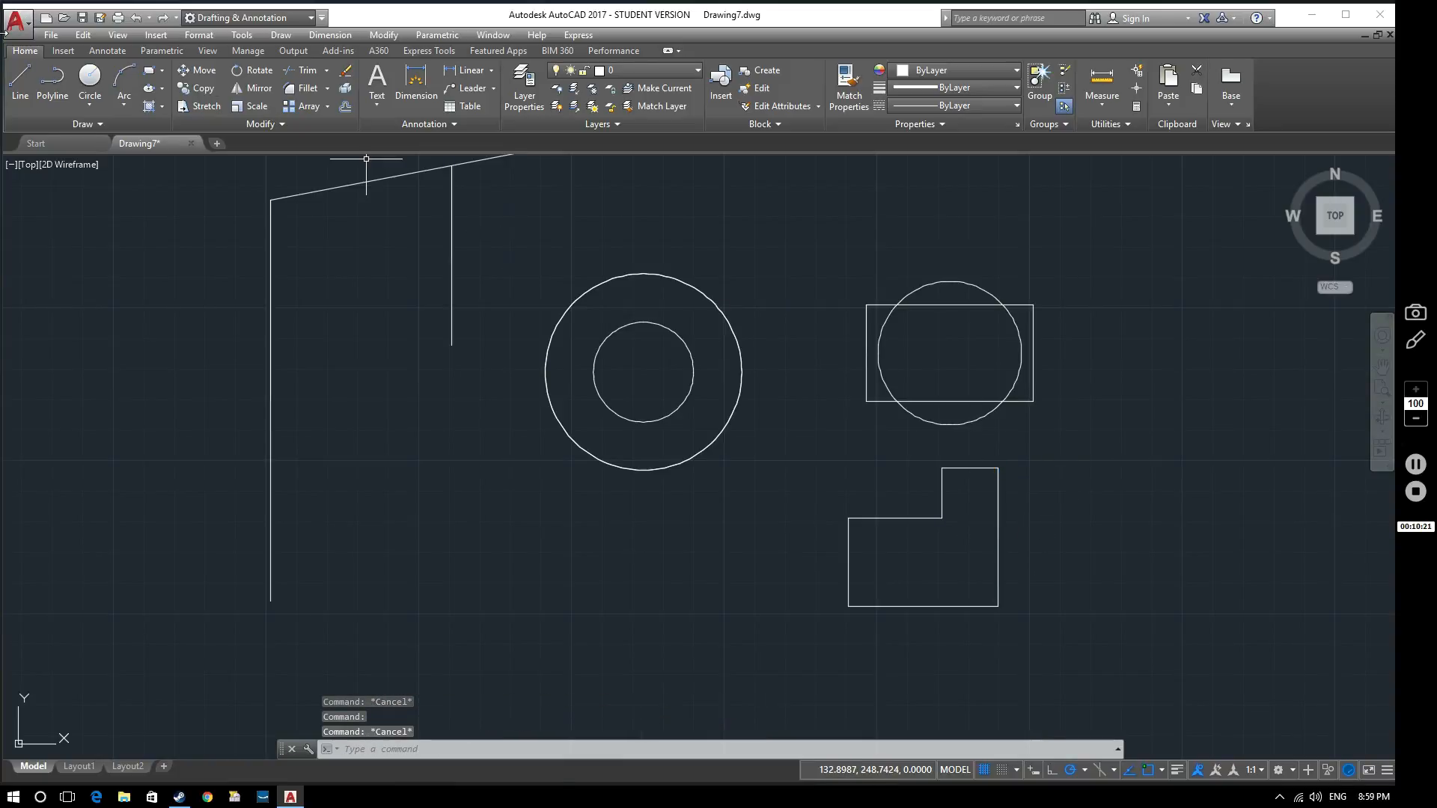
Step: Draw a second closed L-shape with a slanted top as one polyline, right of the first
left_click(54, 84)
middle_click_drag(1034, 595, 812, 611)
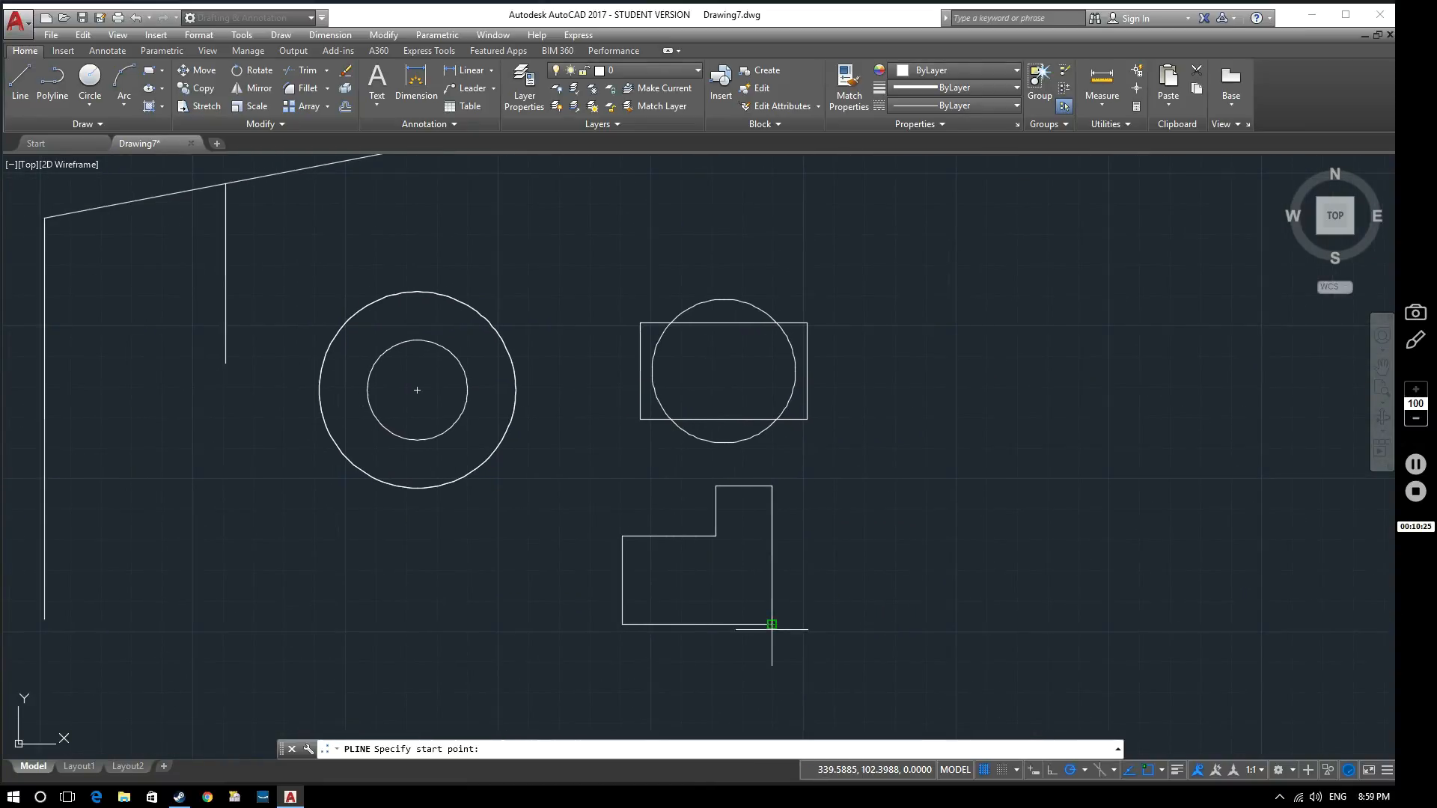
left_click(850, 623)
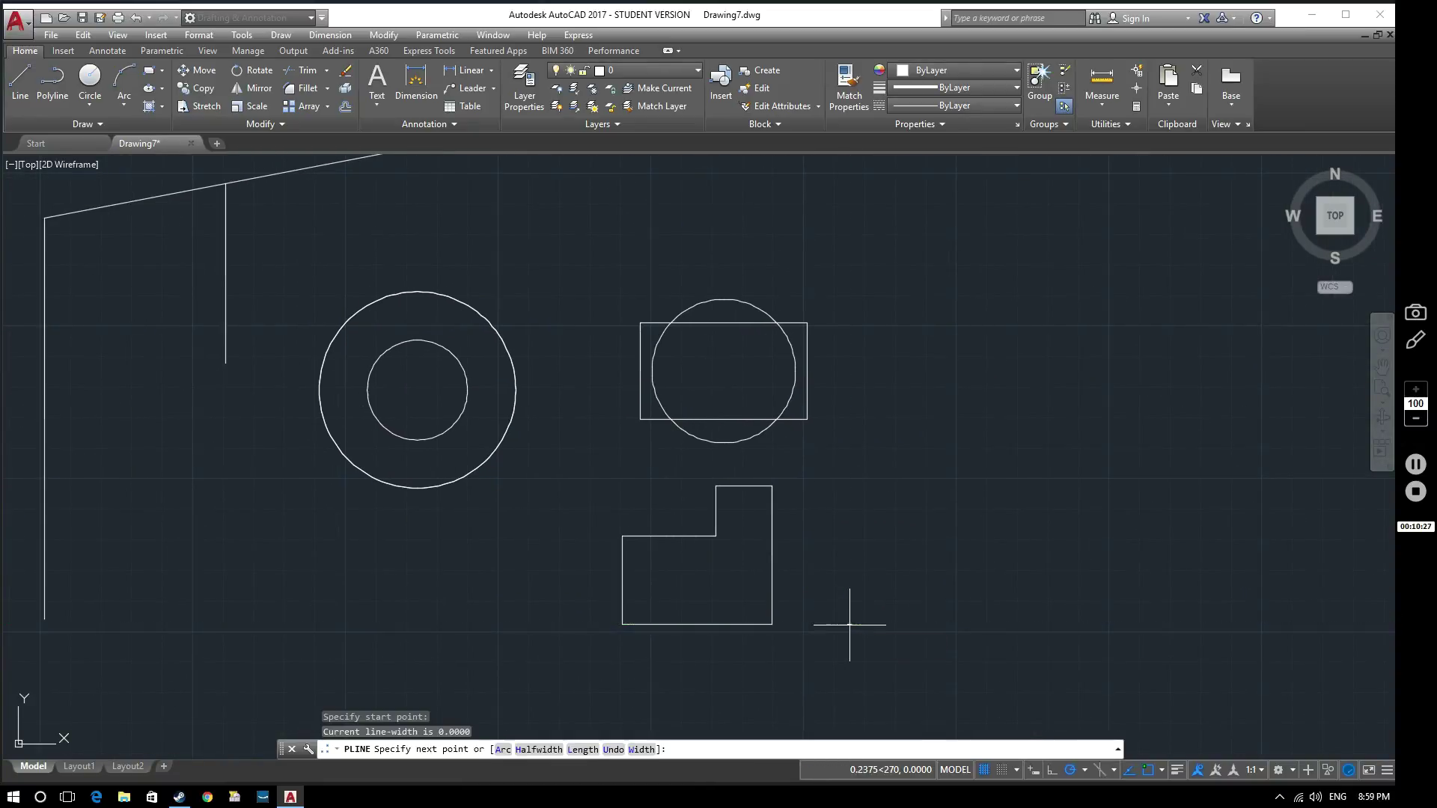
left_click(849, 536)
left_click(935, 538)
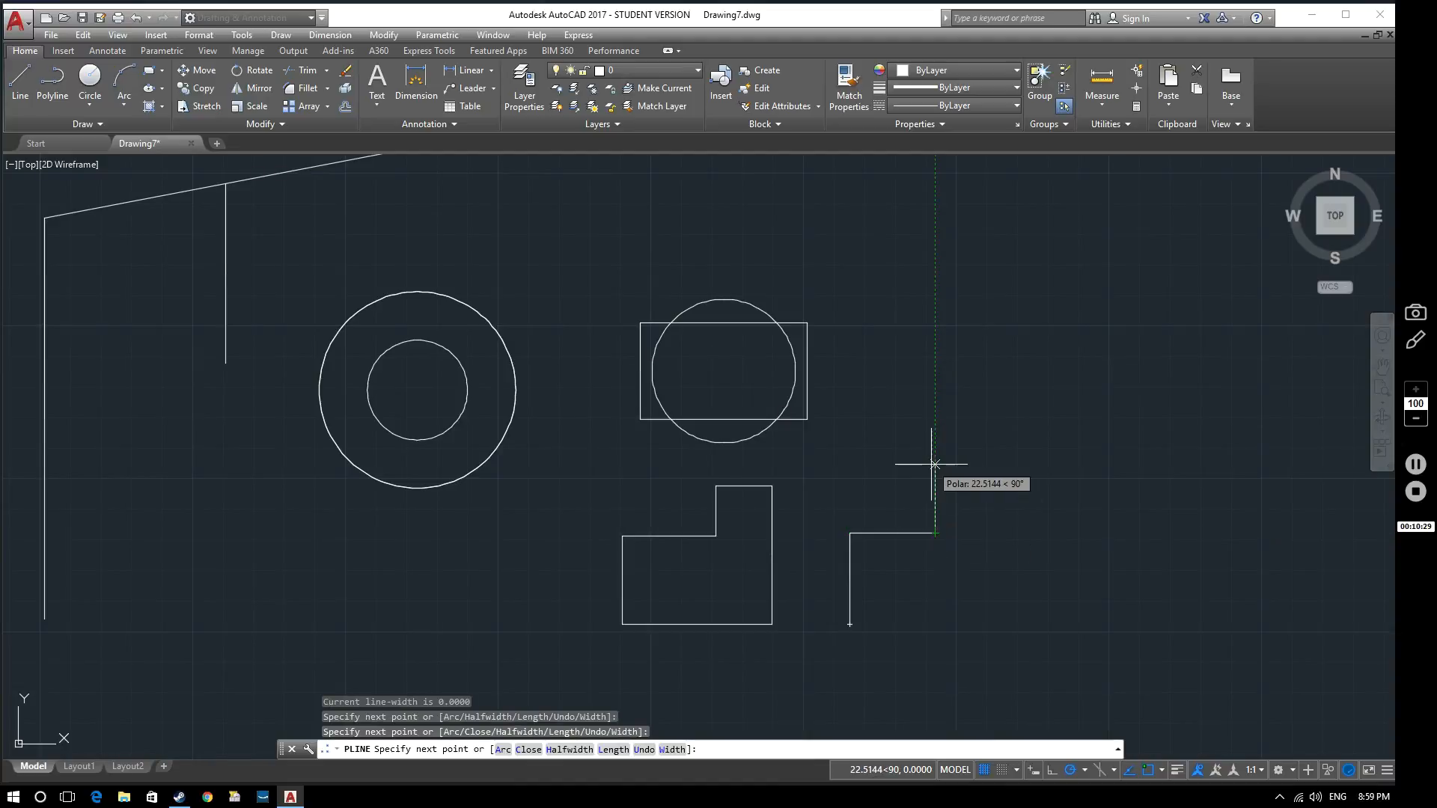
left_click(935, 463)
left_click(1013, 473)
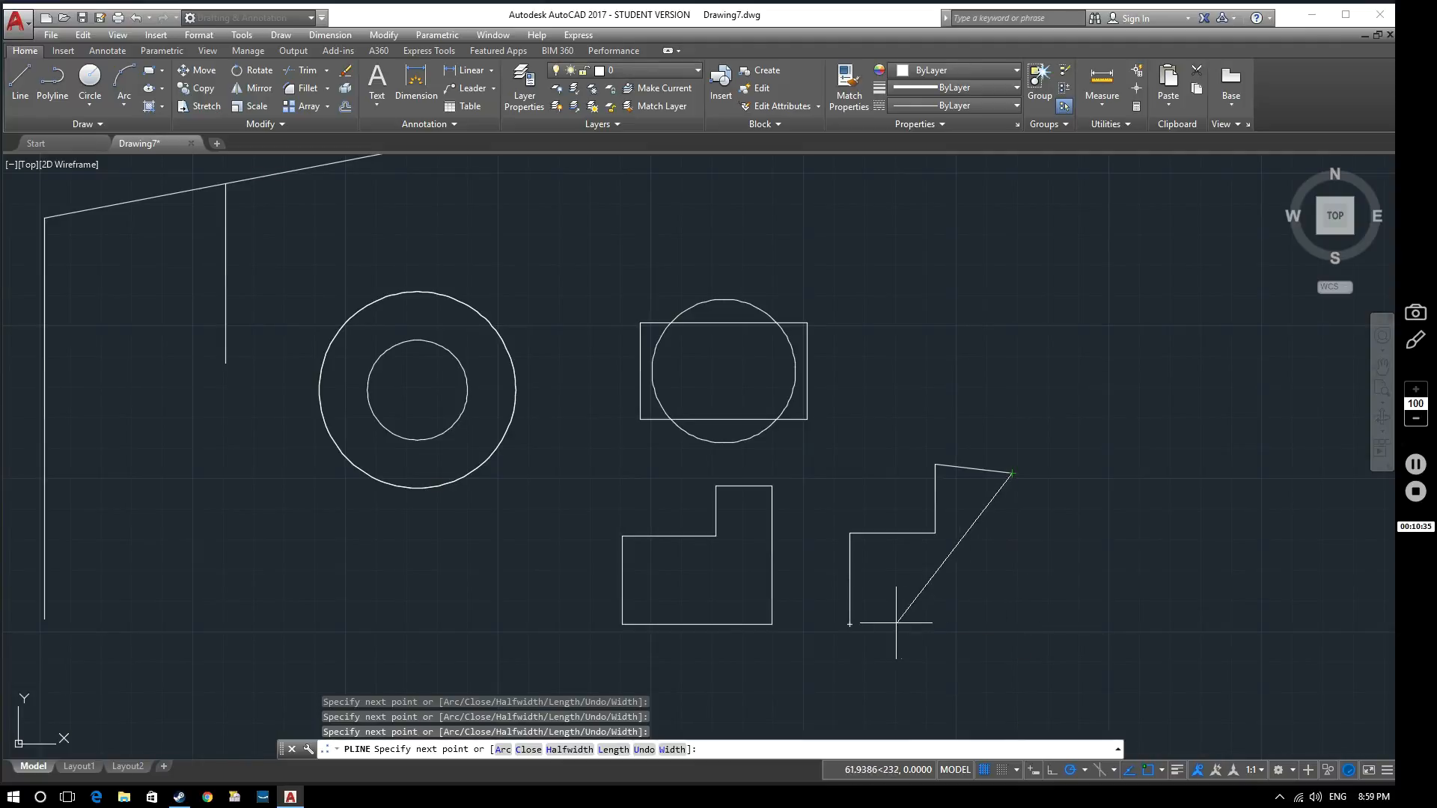
left_click(1013, 623)
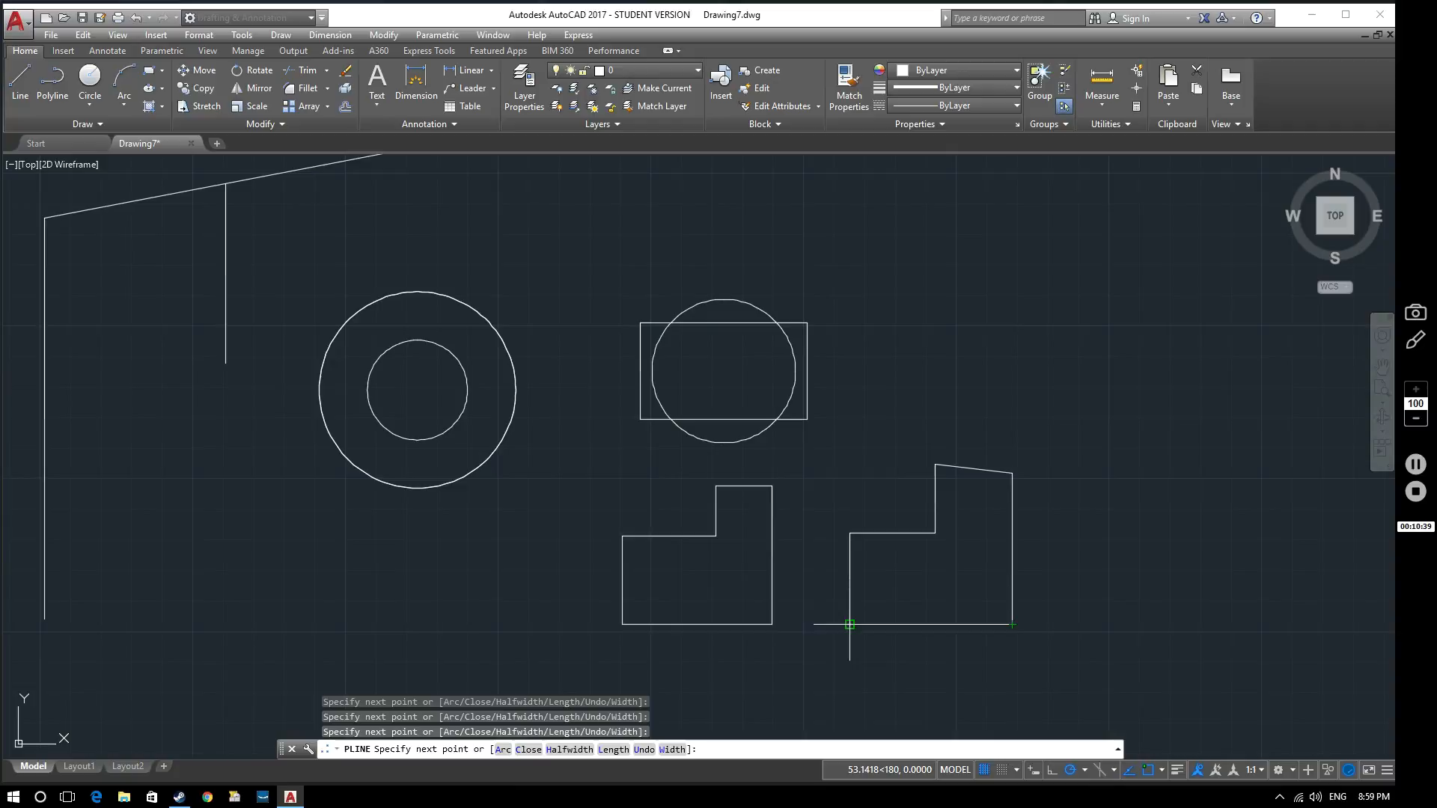
left_click(850, 623)
key("Return")
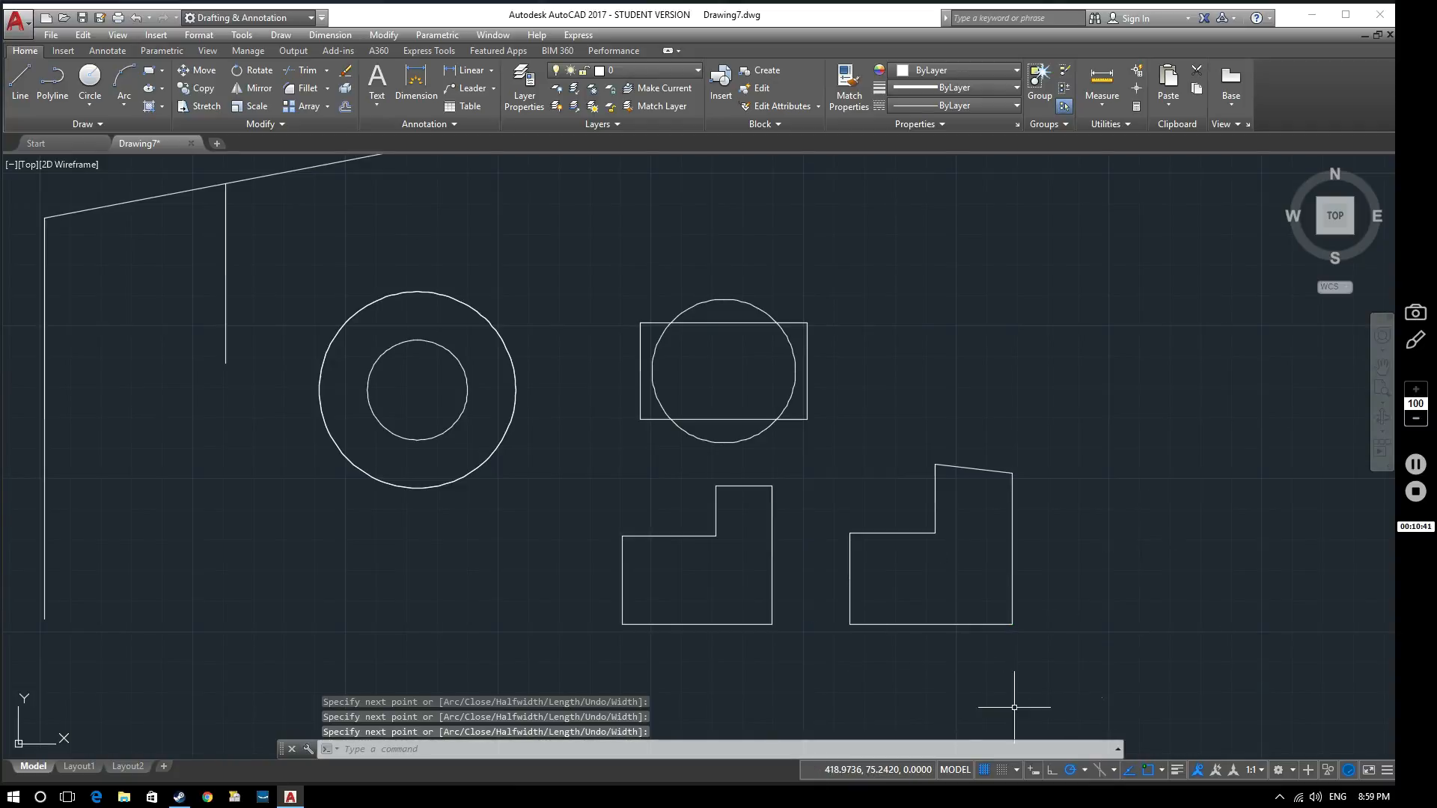
Step: Select the new polyline to confirm it is one object, then deselect it
key("Return")
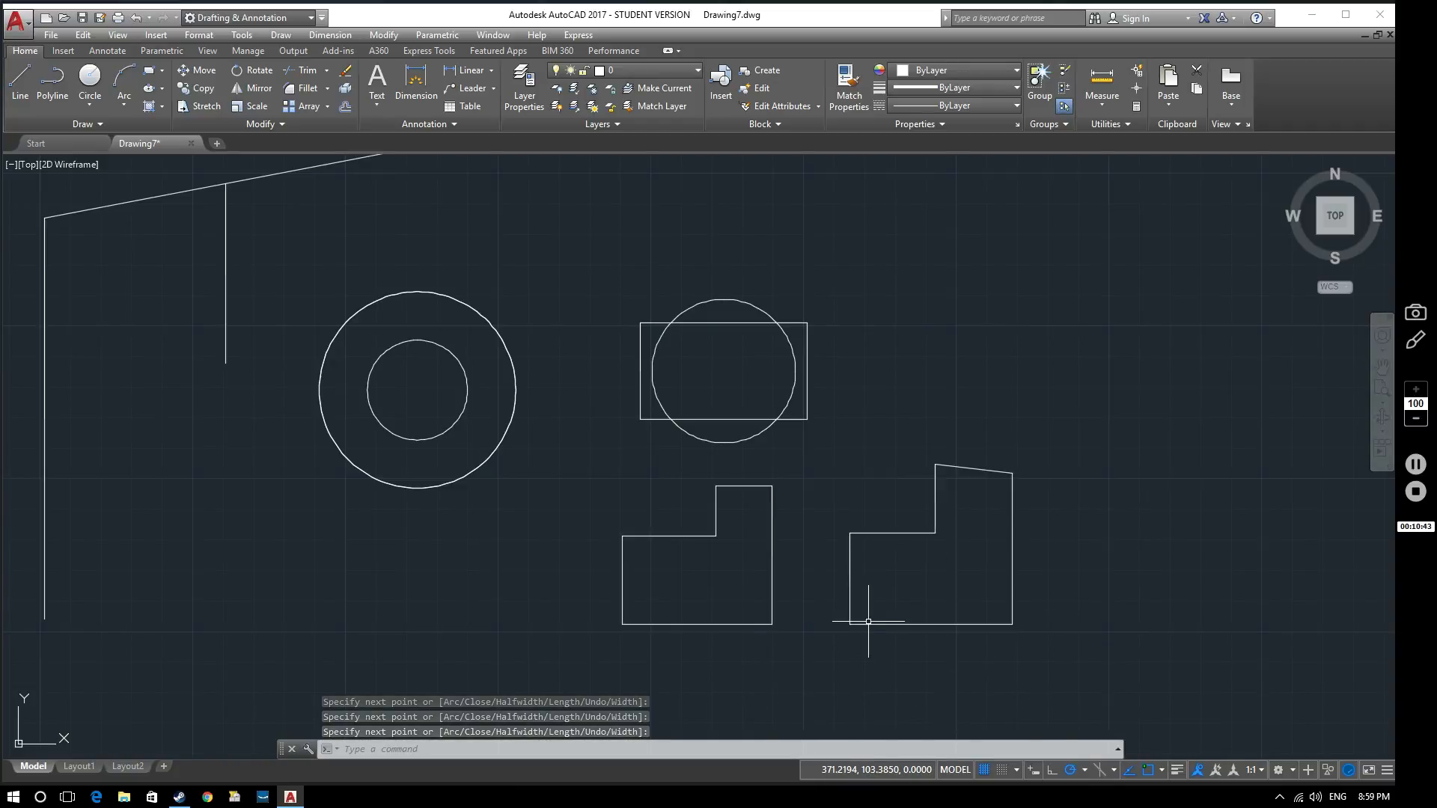
left_click(858, 623)
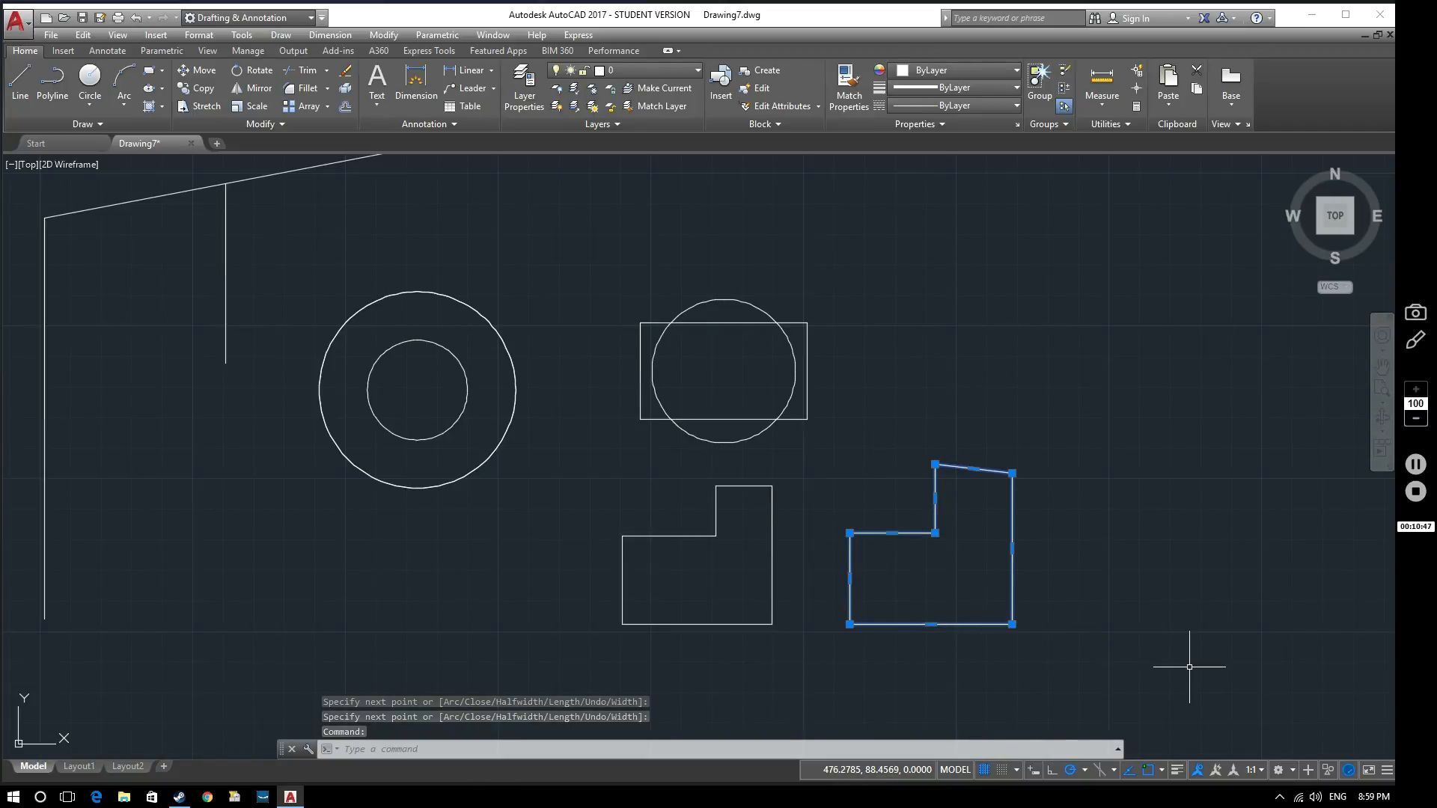
key("Escape")
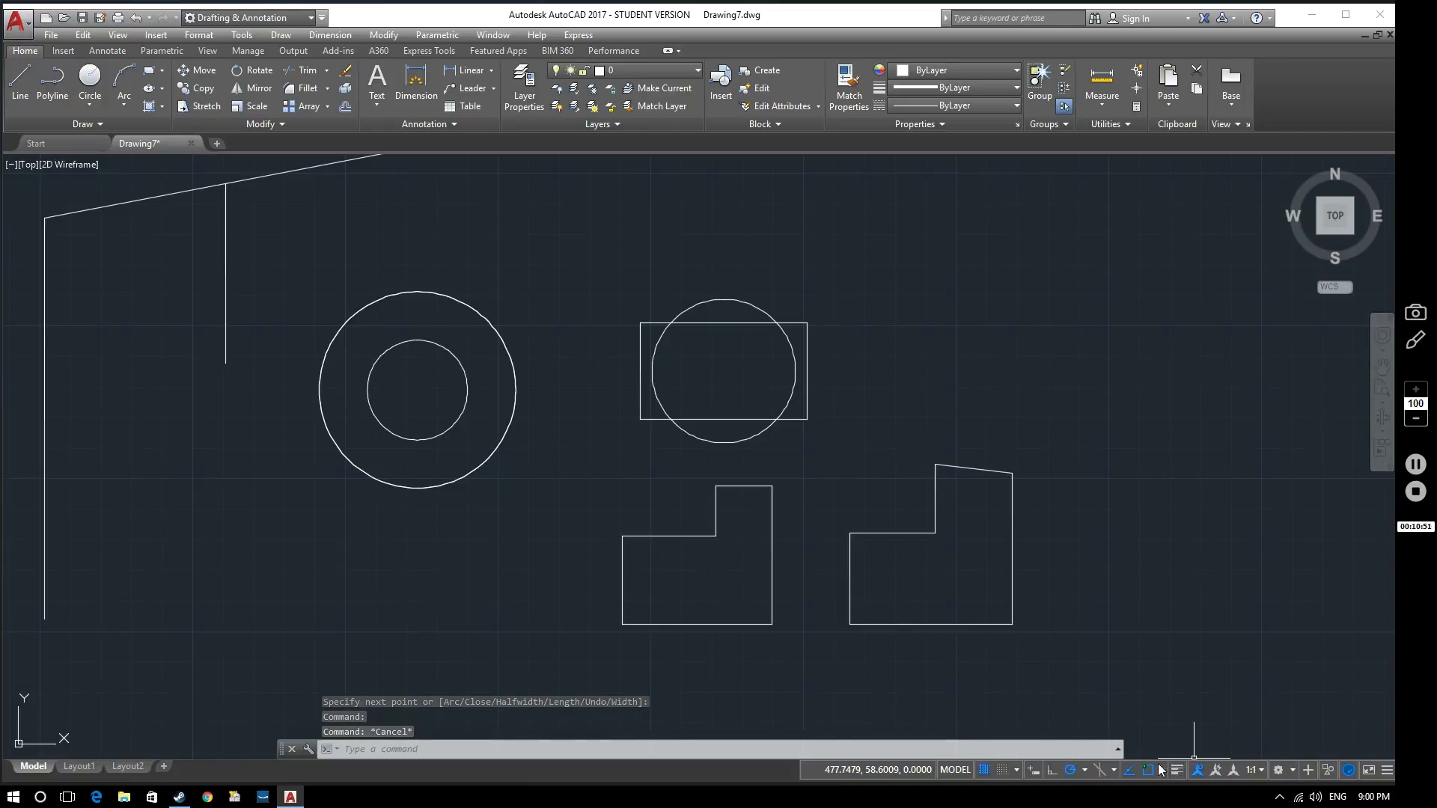
Step: Draw a circle centred on the polyline L-shape's Geometric Center, then show the snap list
left_click(91, 79)
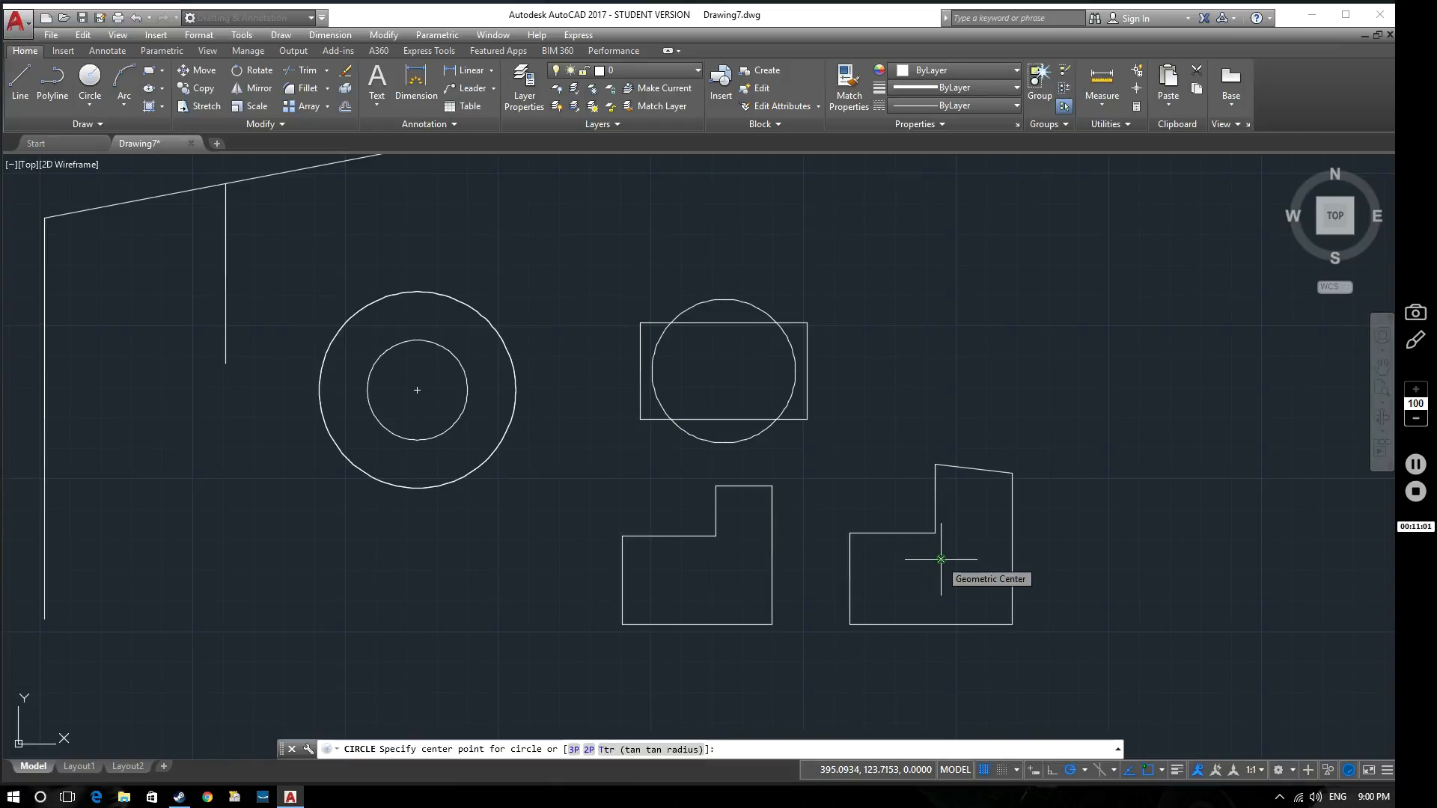
left_click(941, 559)
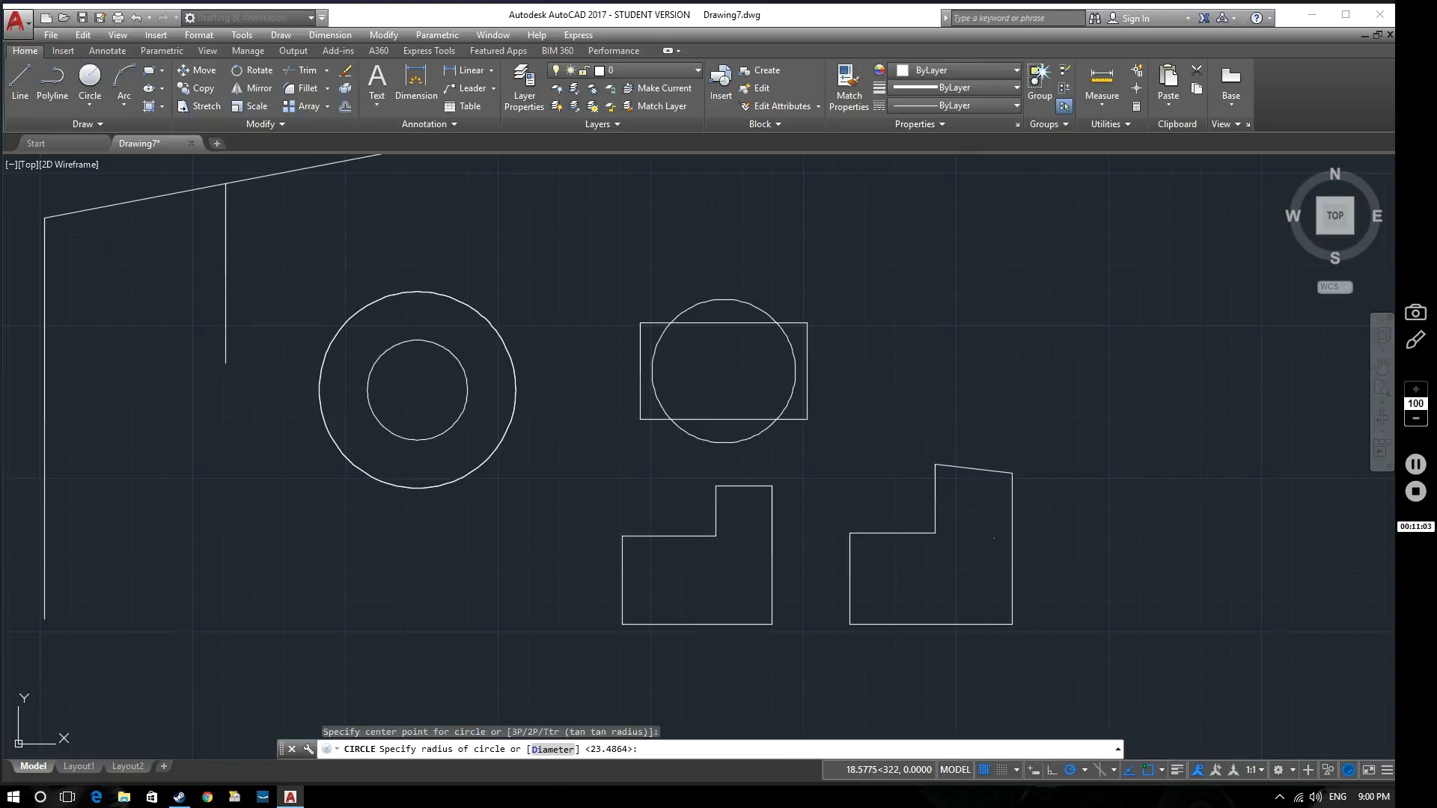
left_click(988, 596)
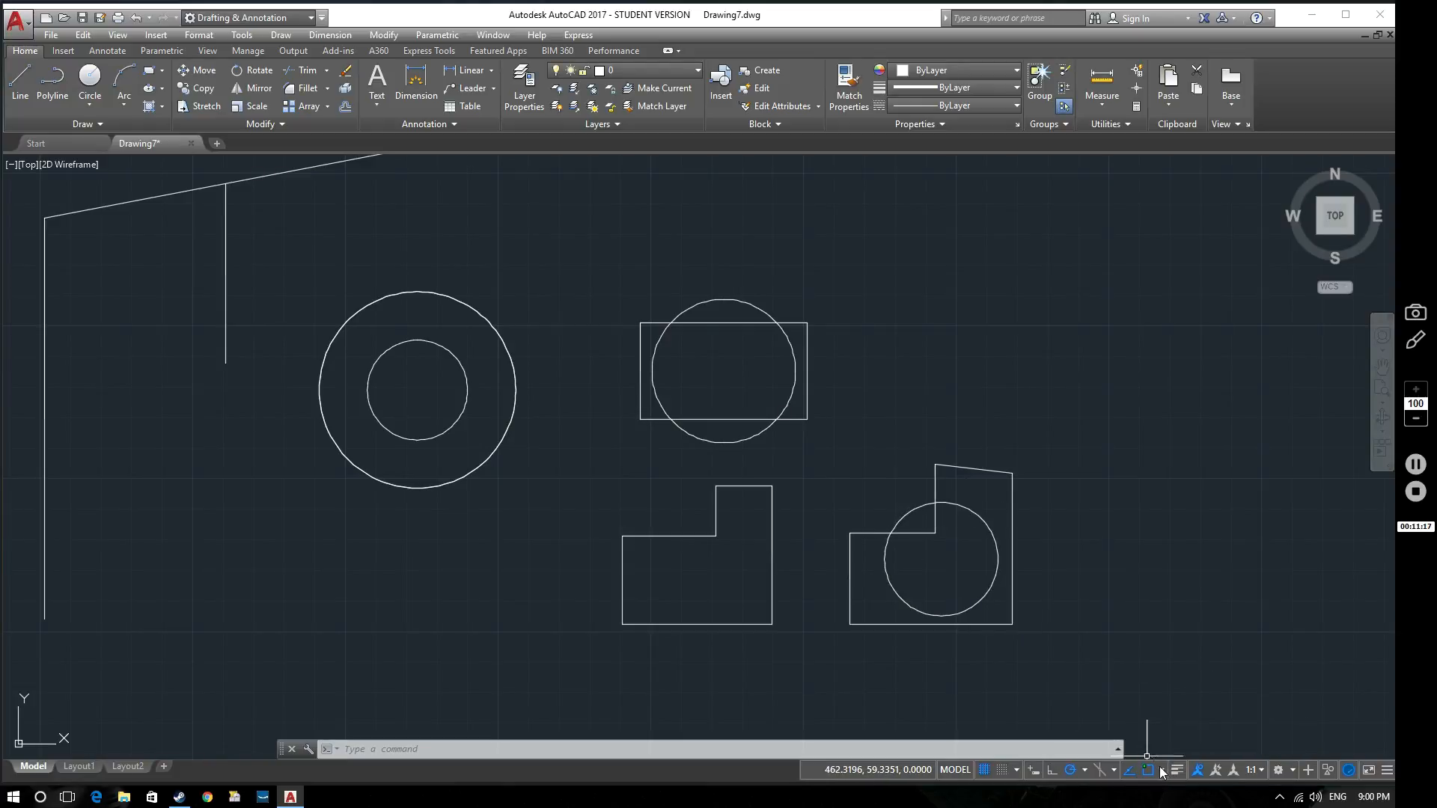
left_click(1161, 769)
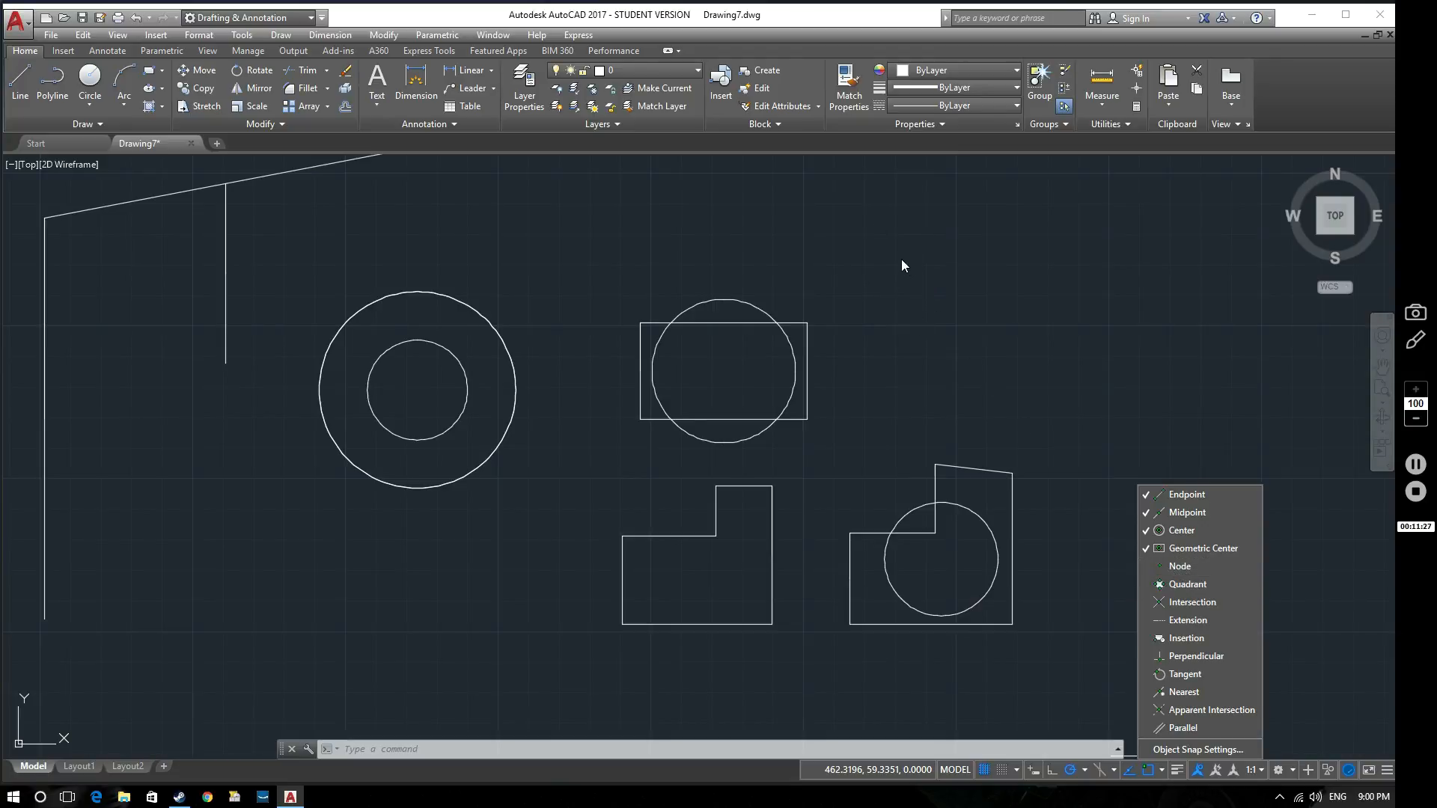
Step: Enable Node and Quadrant object snaps and start a line
left_click(1192, 566)
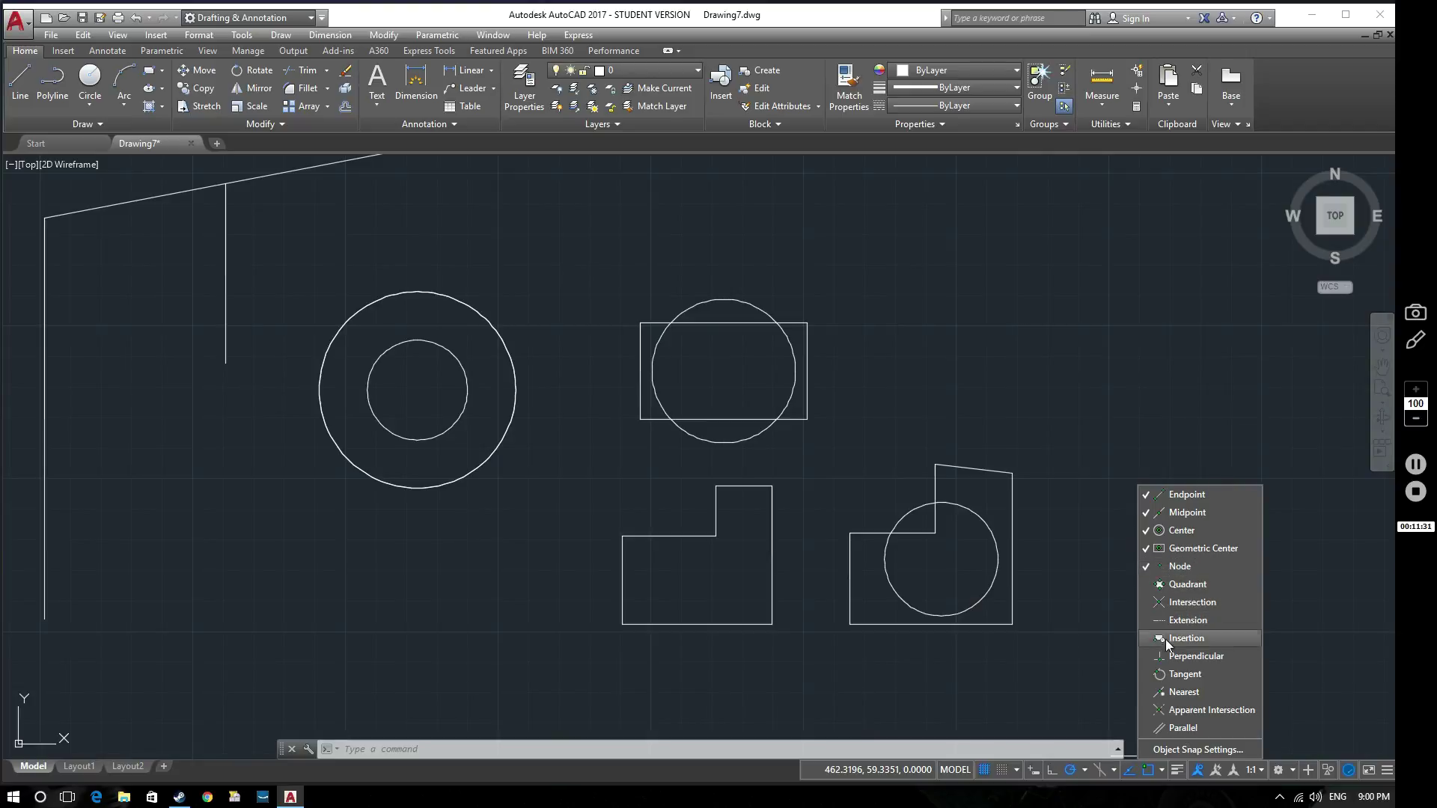
left_click(1185, 584)
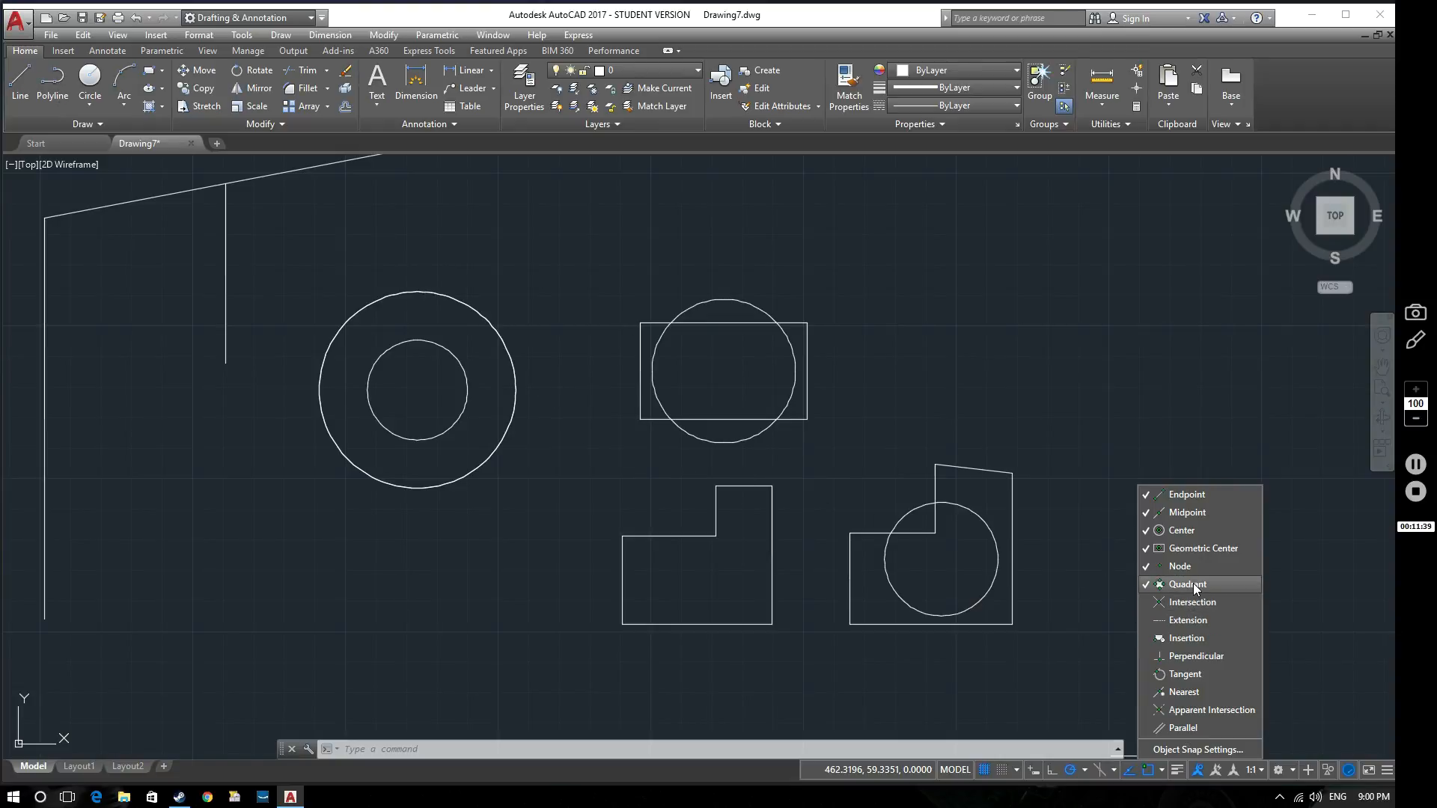
left_click(19, 81)
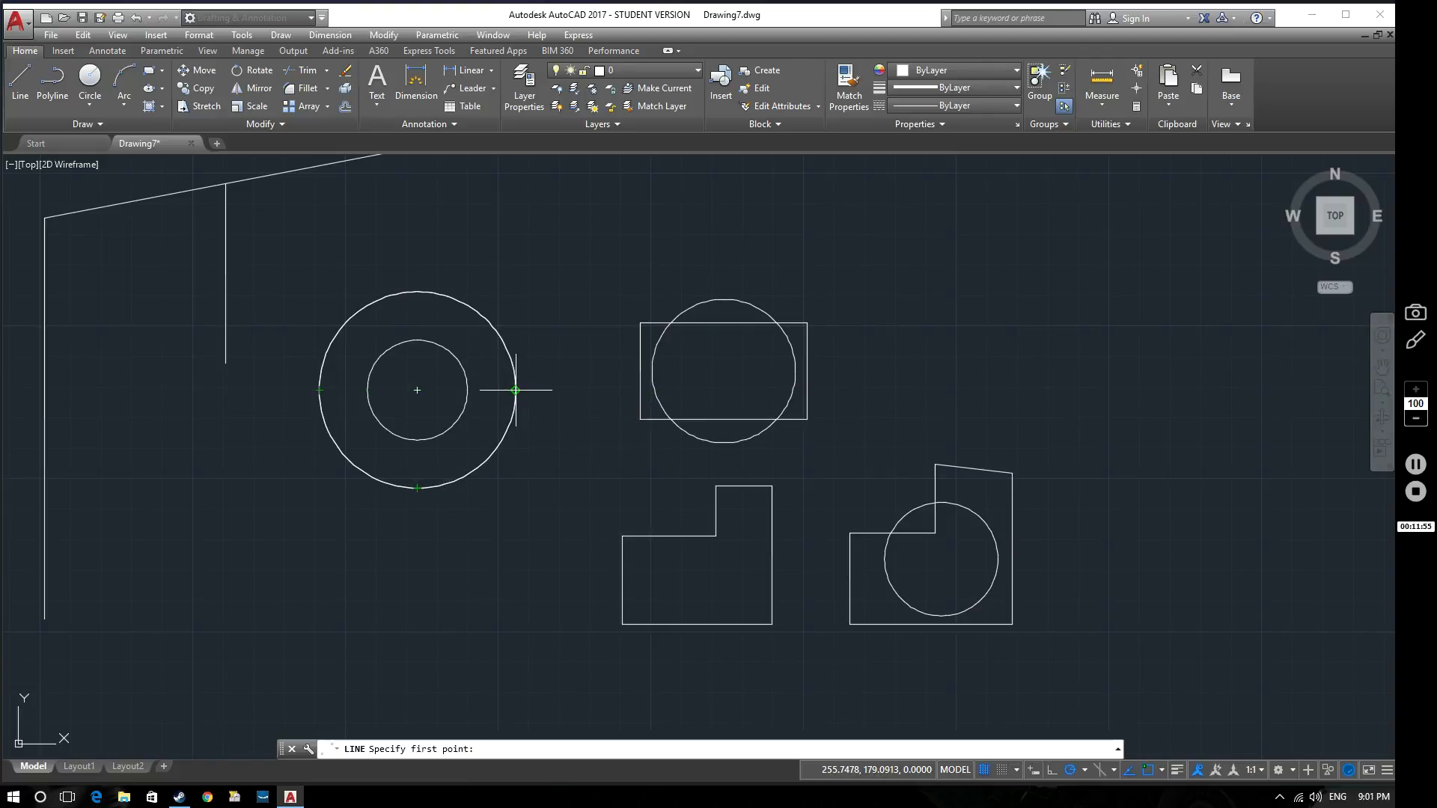
Step: Draw a sloped line from the outer circle's right quadrant, then show the snap list
left_click(514, 391)
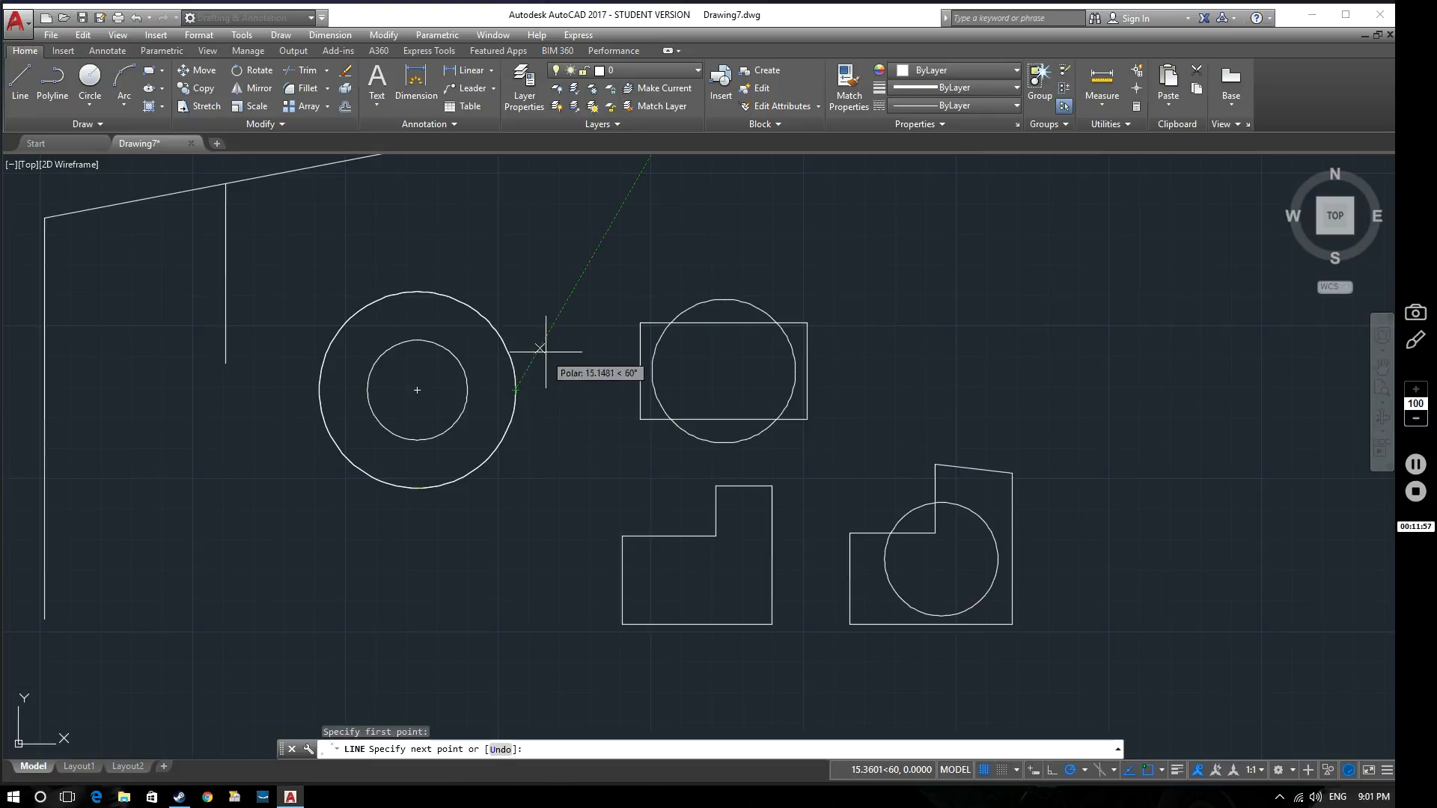
left_click(584, 258)
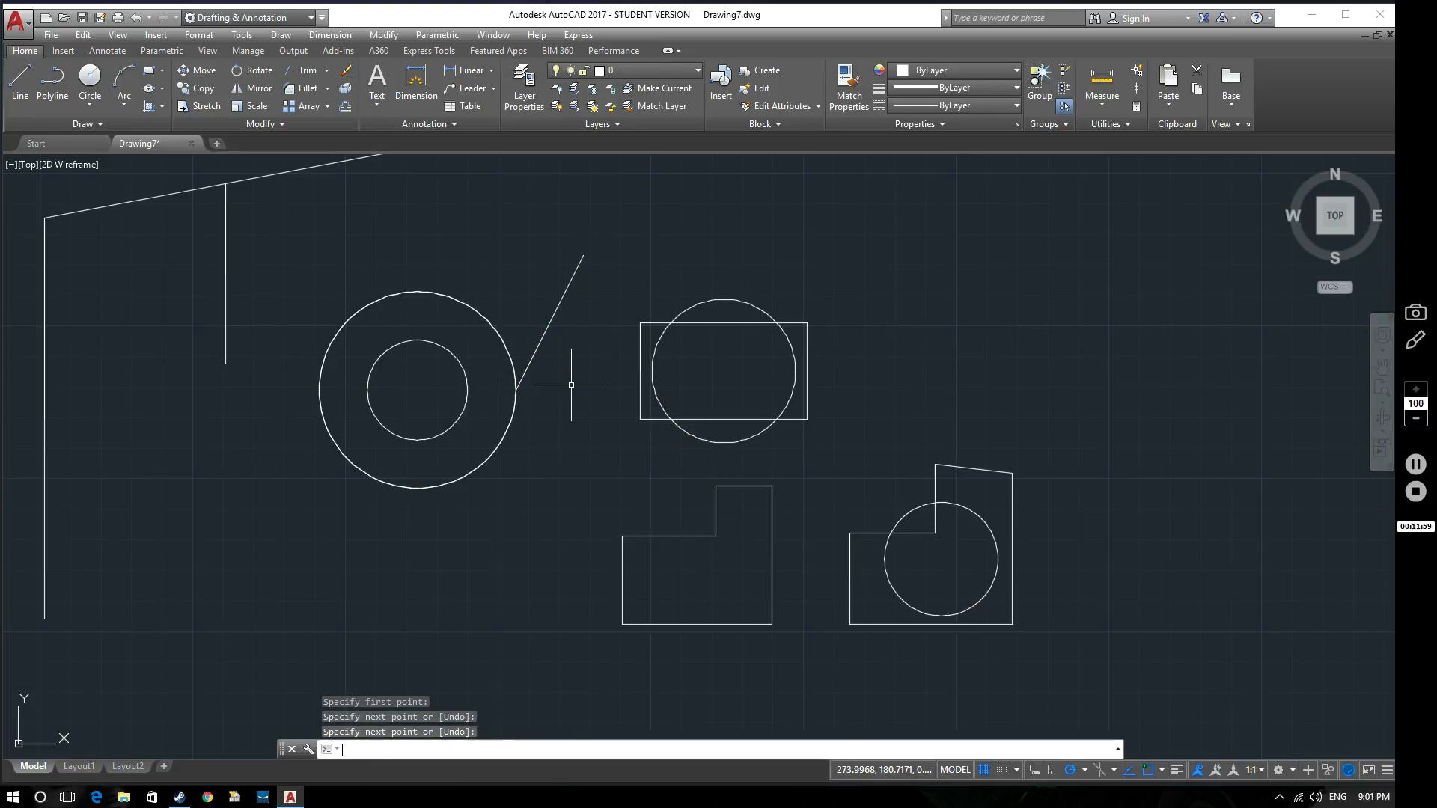
key("Escape")
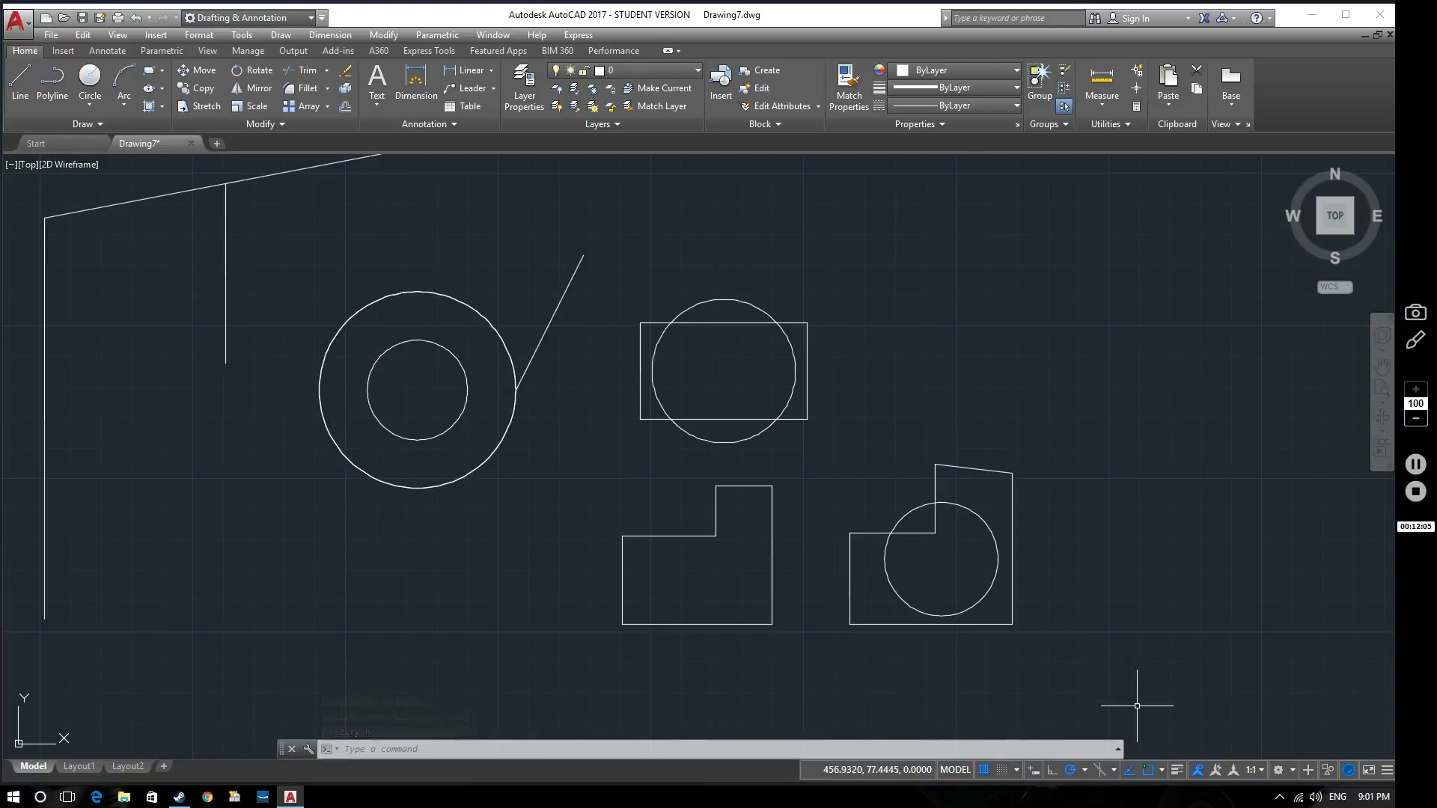
left_click(1162, 772)
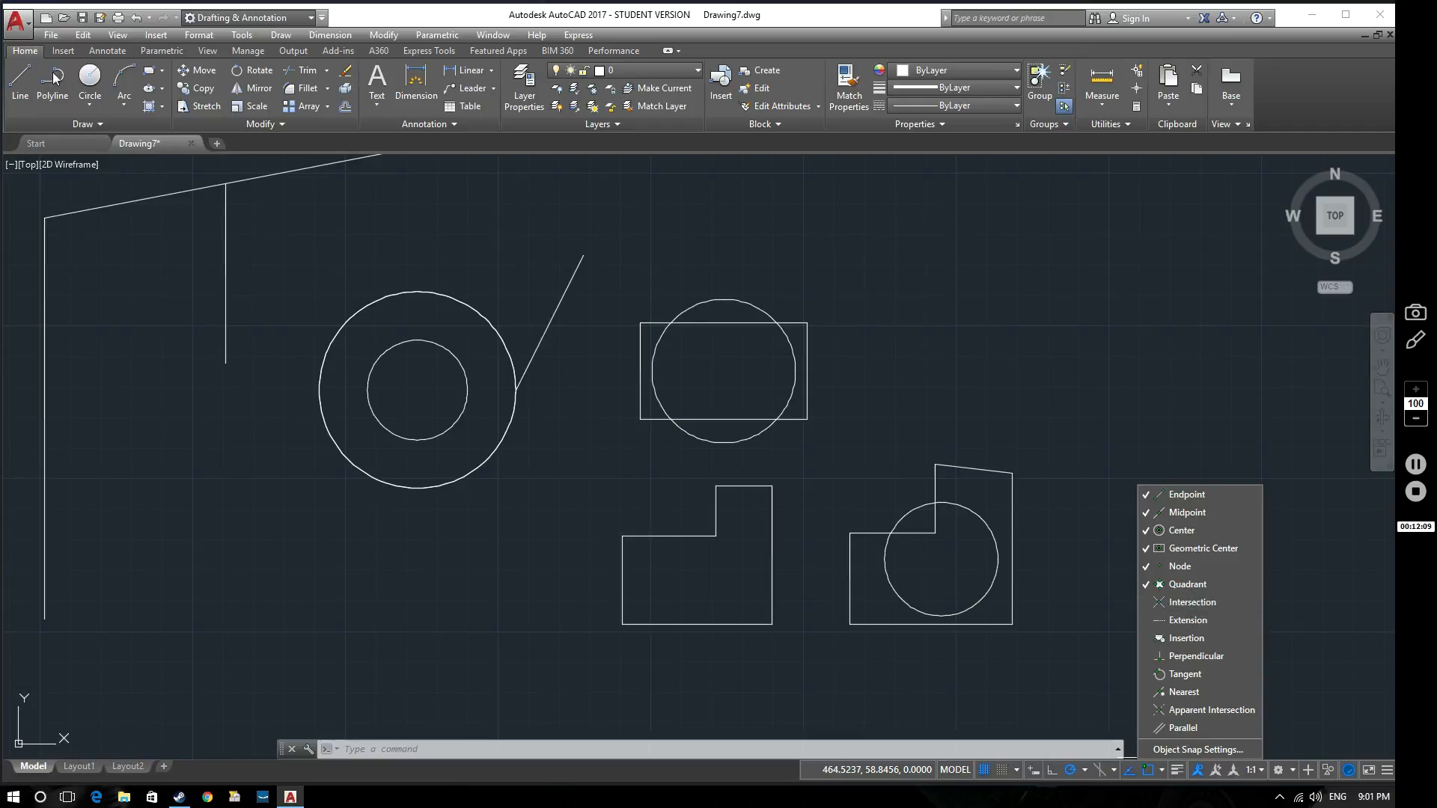
Step: Enable Intersection snap and draw a slanted line crossing the long vertical line
left_click(21, 80)
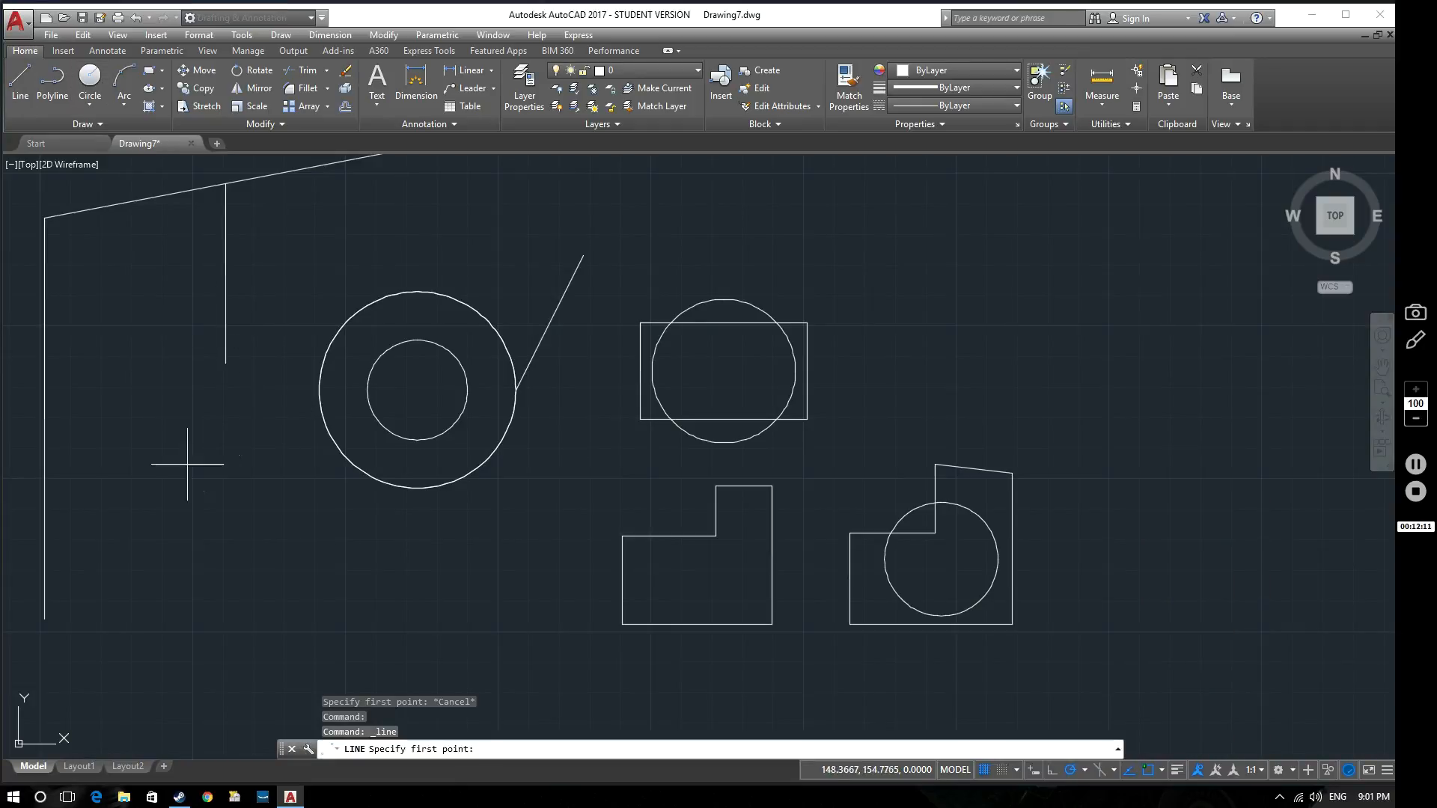
mouse_move(174, 415)
middle_mouse_down()
mouse_move(285, 460)
mouse_move(559, 457)
middle_mouse_up()
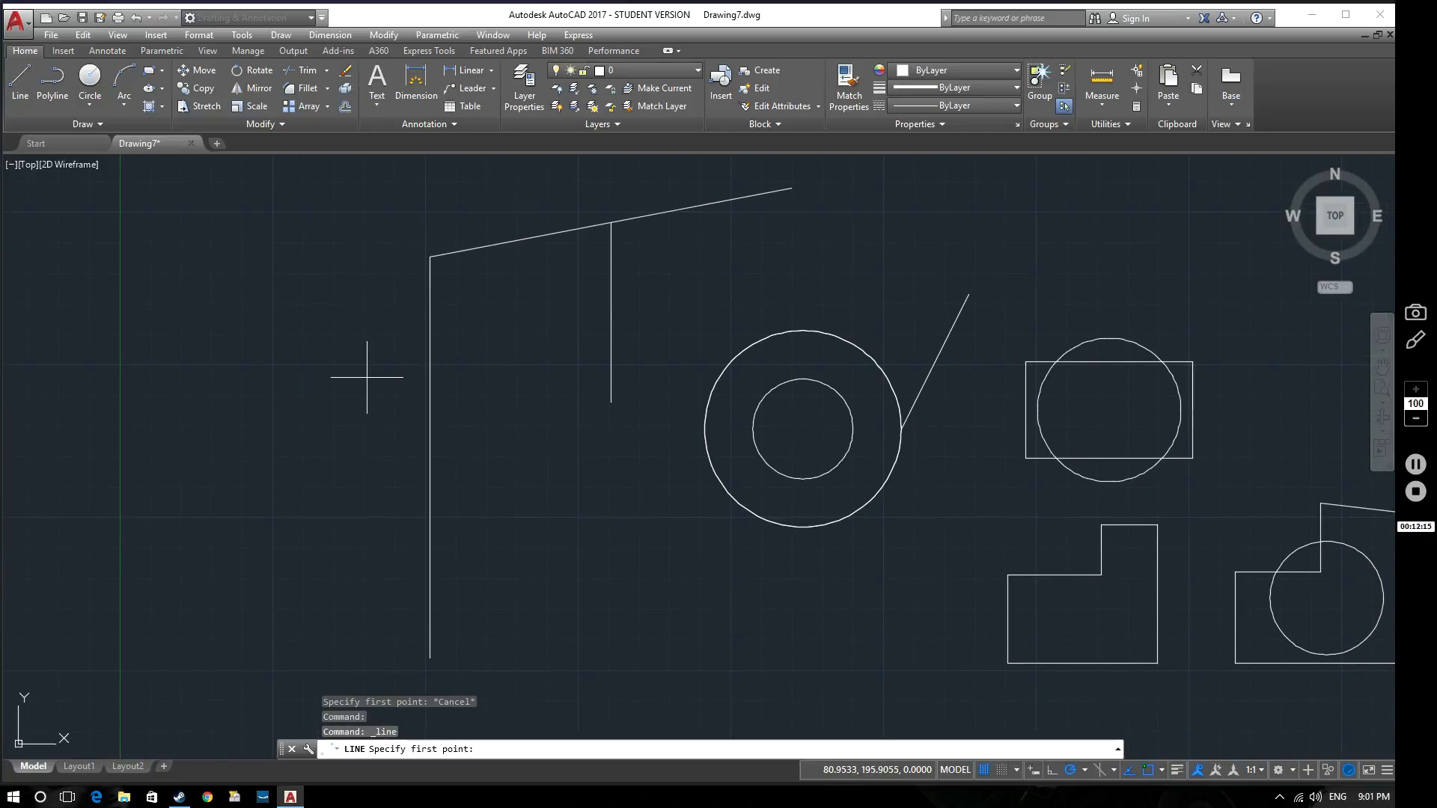
left_click(330, 370)
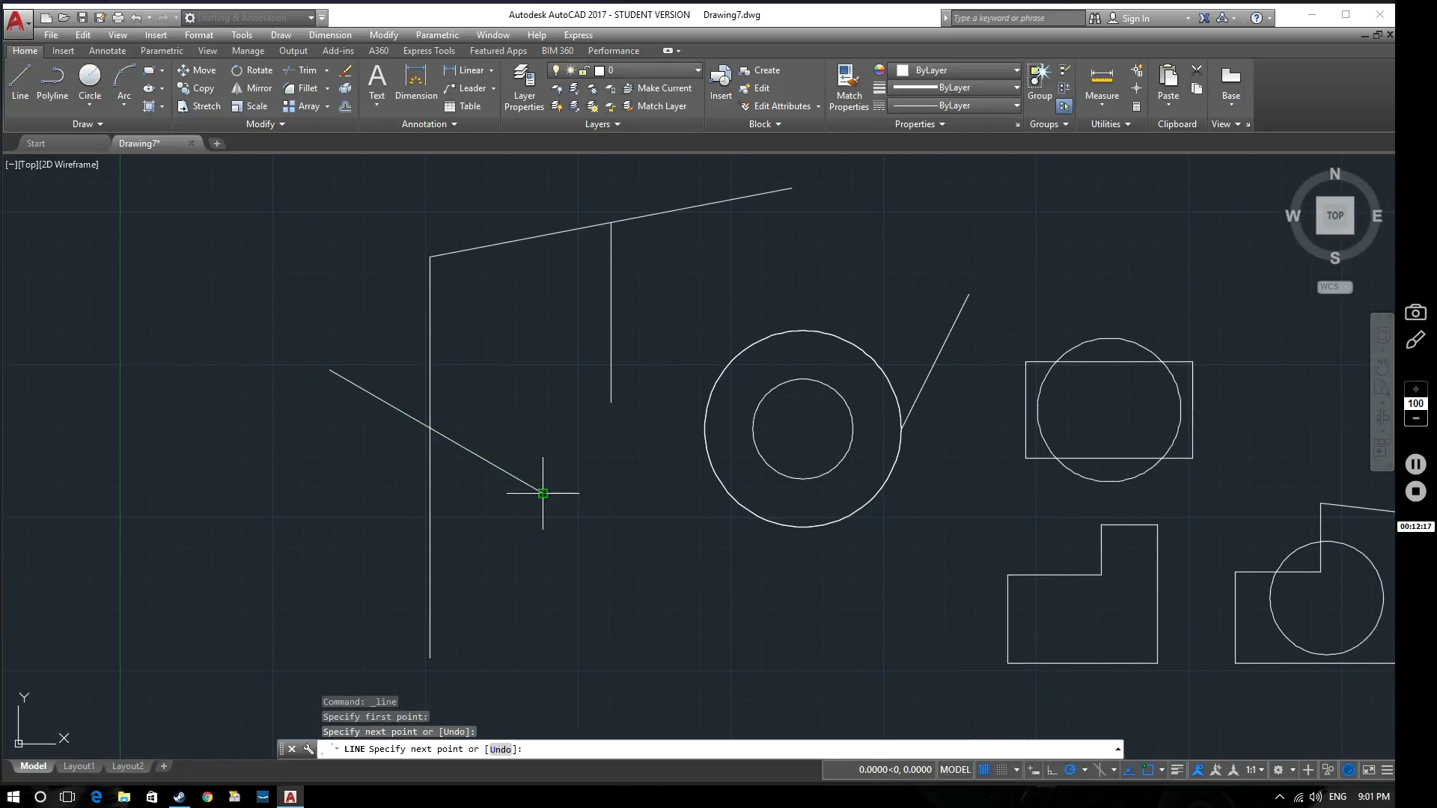
left_click(544, 492)
key("Escape")
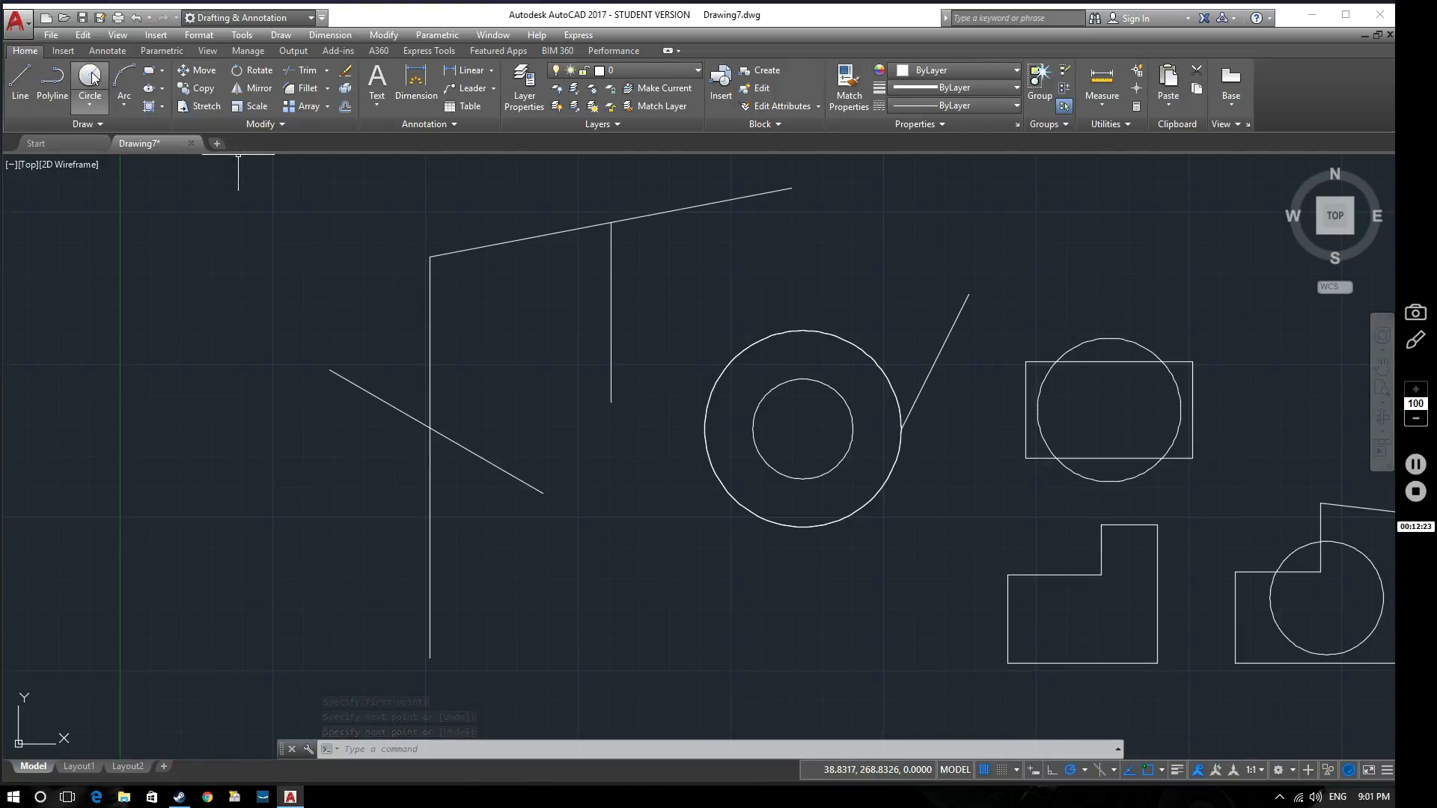
left_click(90, 75)
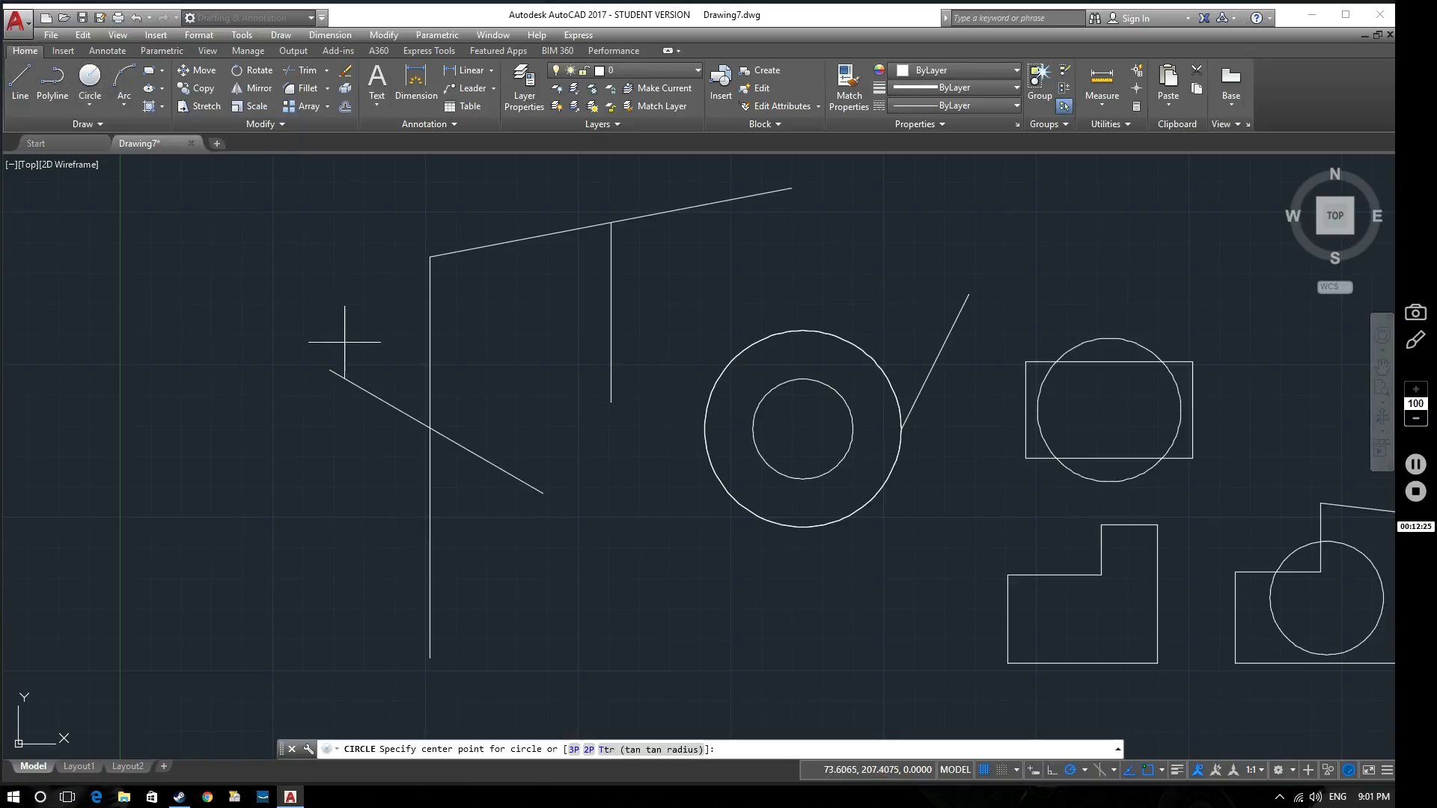
Step: Draw a circle centred on the lines' intersection, radius to the slanted line's lower end
left_click(1162, 771)
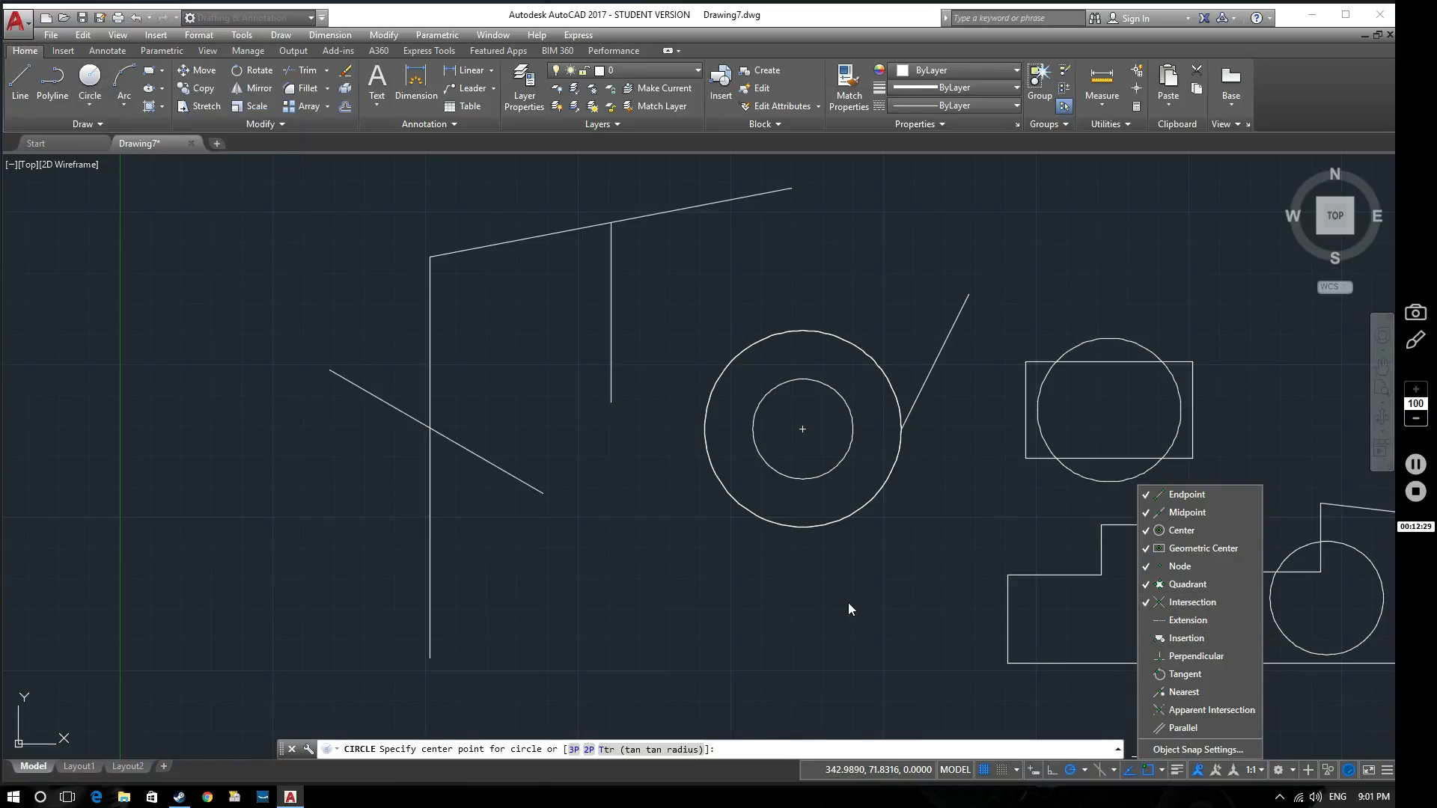
left_click(595, 601)
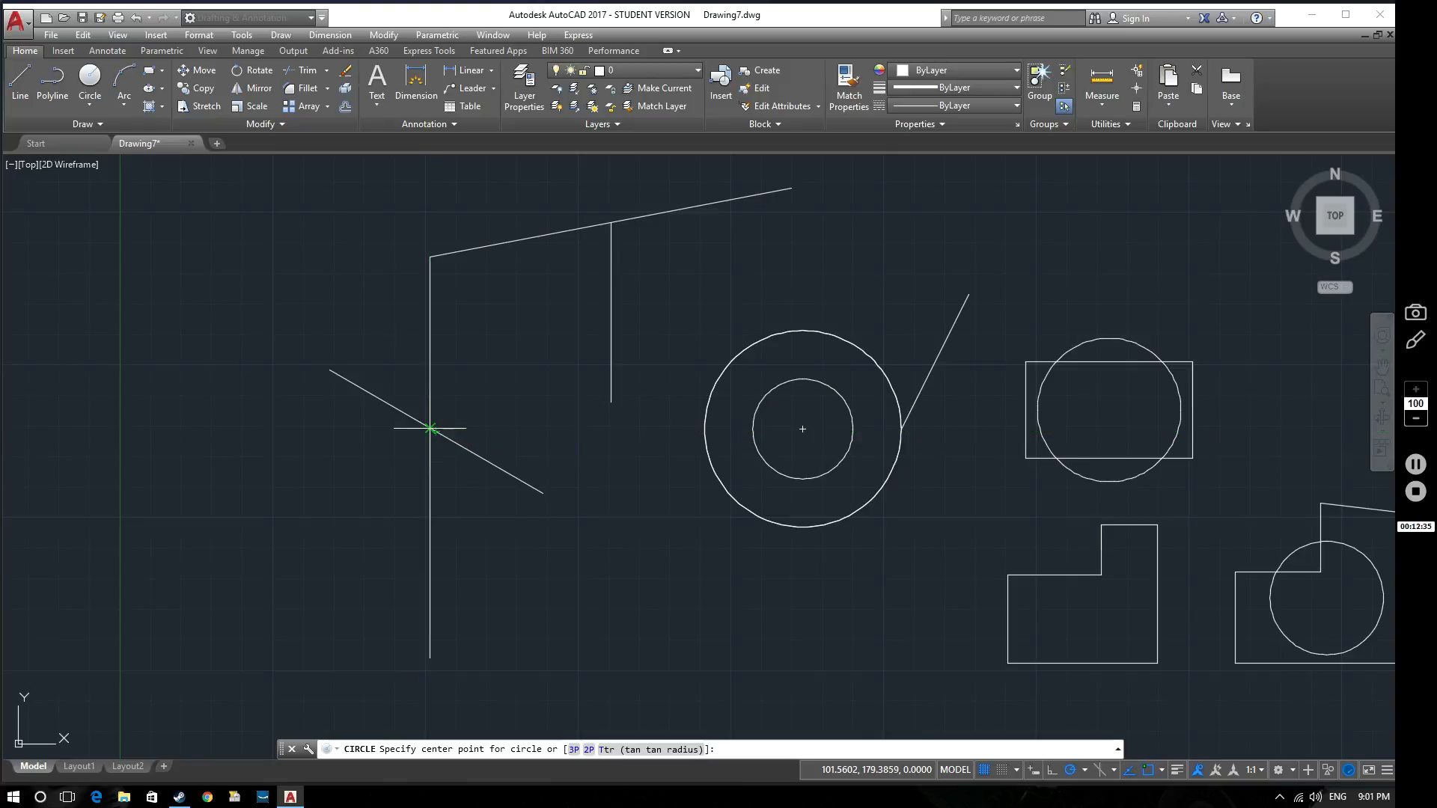
left_click(431, 429)
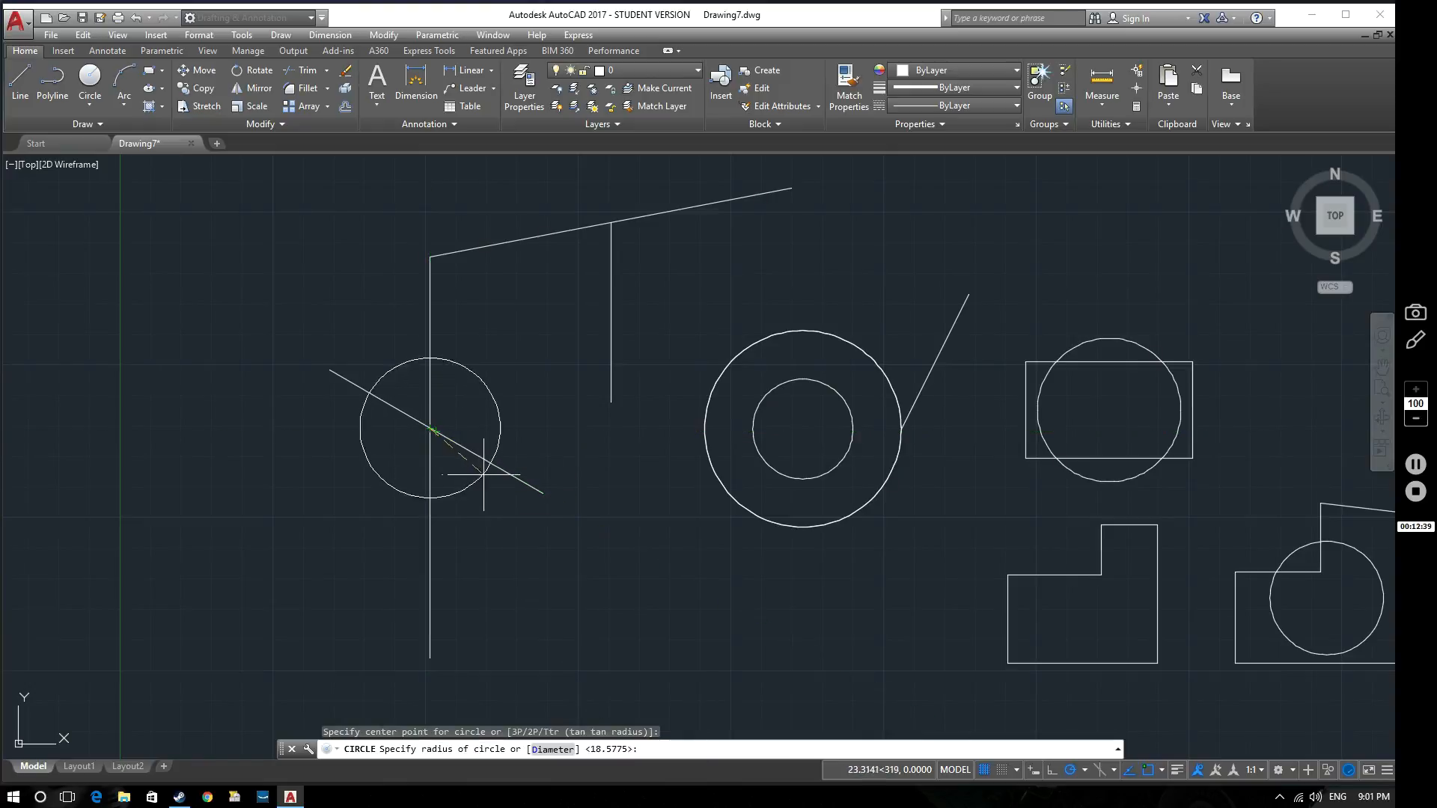
left_click(547, 492)
key("Return")
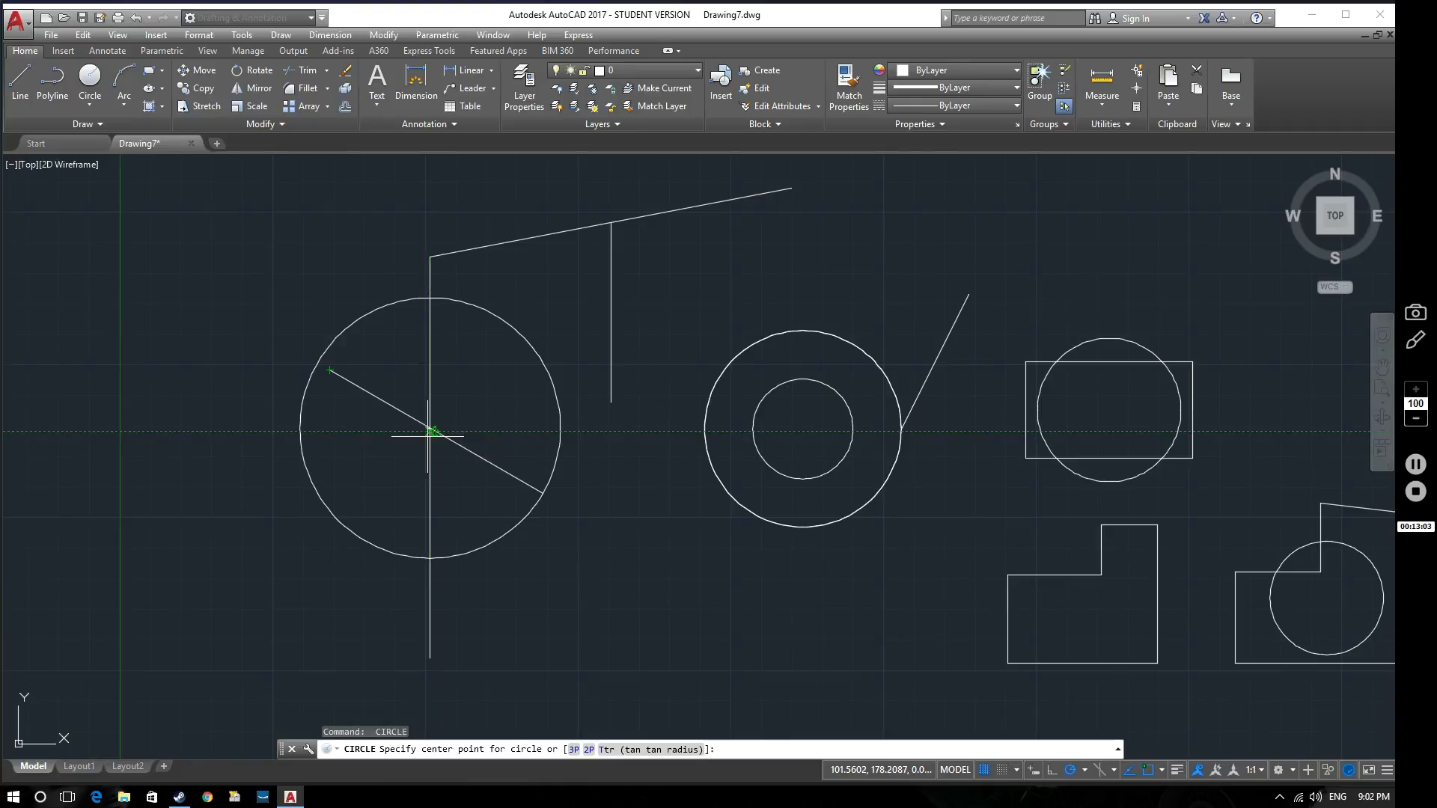
scroll(431, 431, "up", 2)
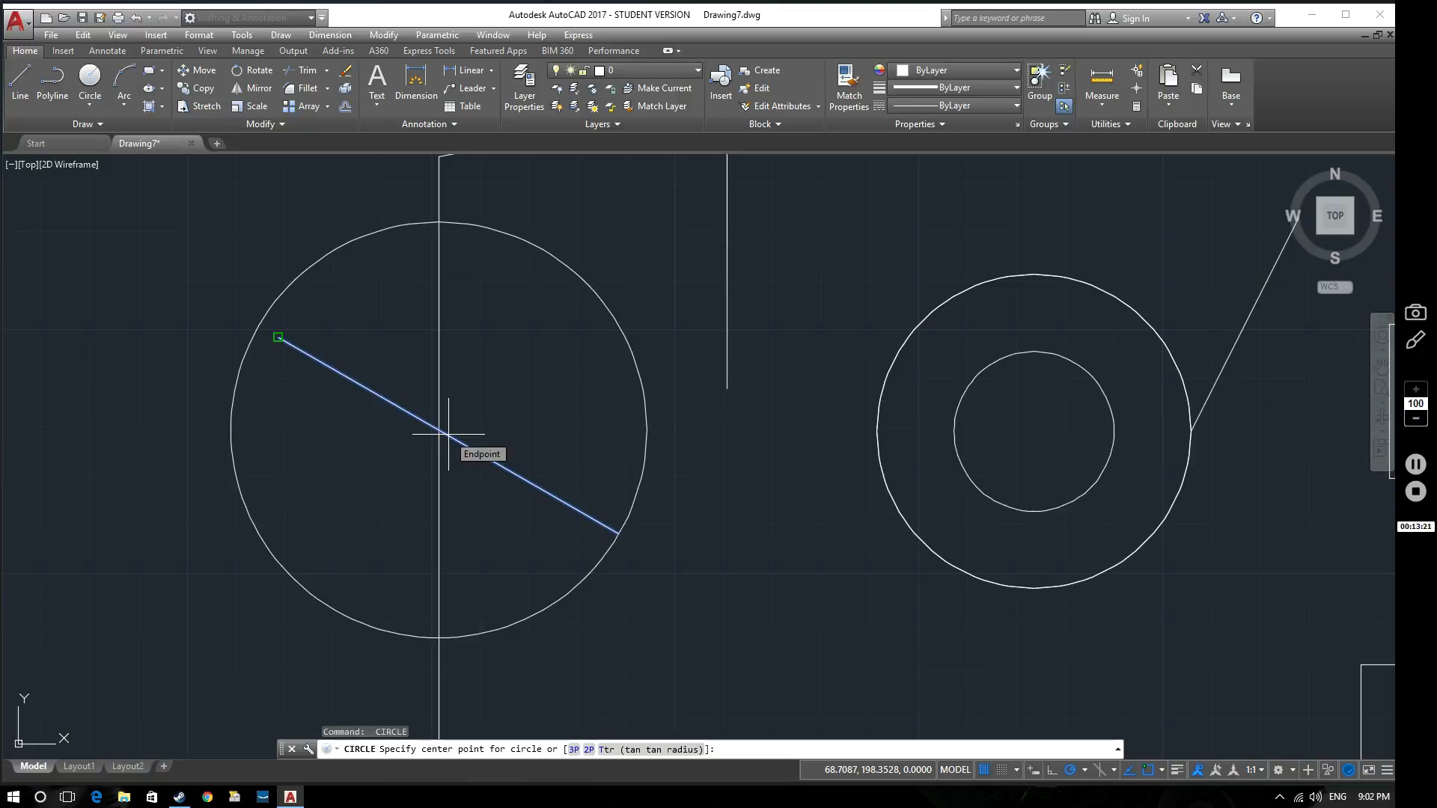
Step: Try intersection snap picks on the crossing lines, then show the object snap mode list
left_click(448, 434)
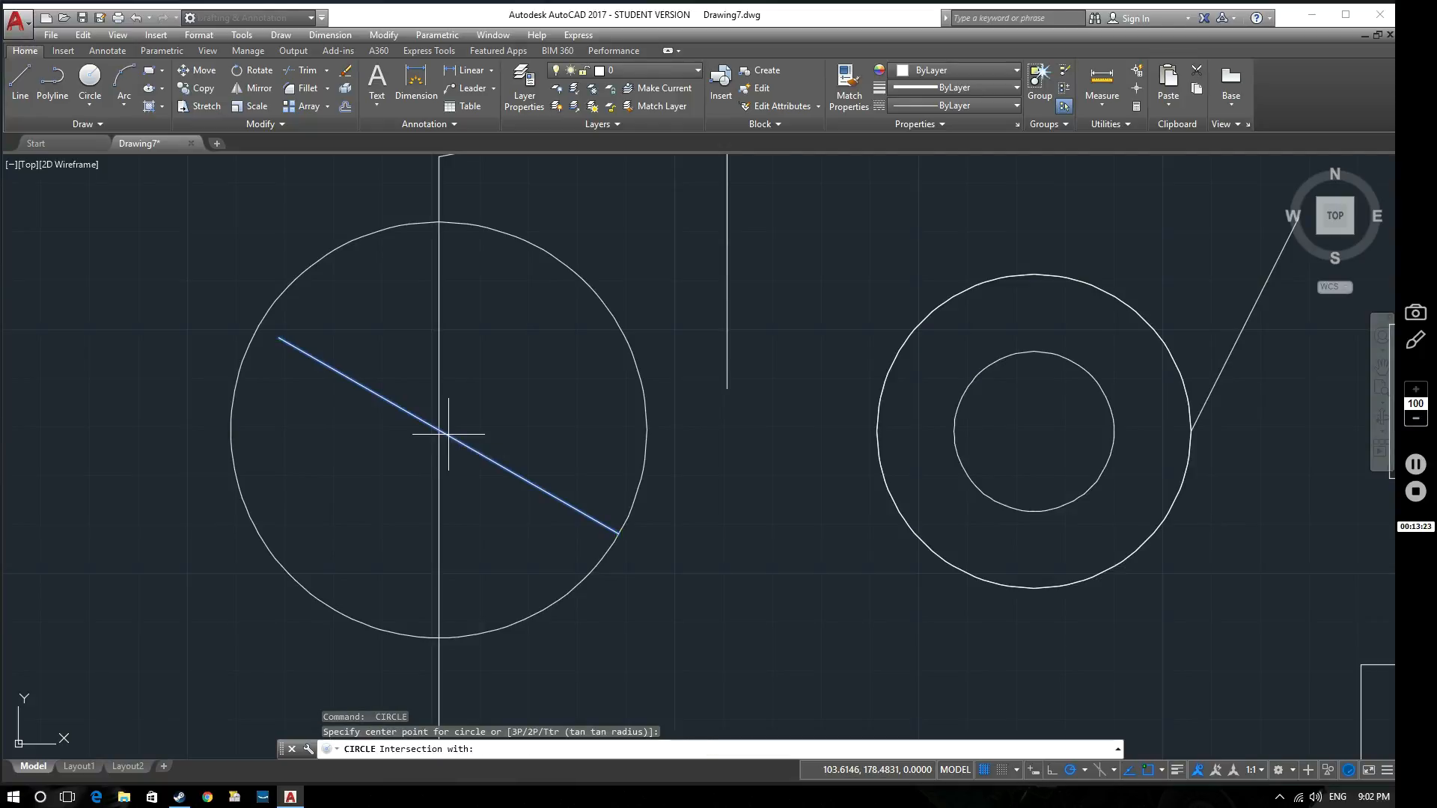
left_click(448, 433)
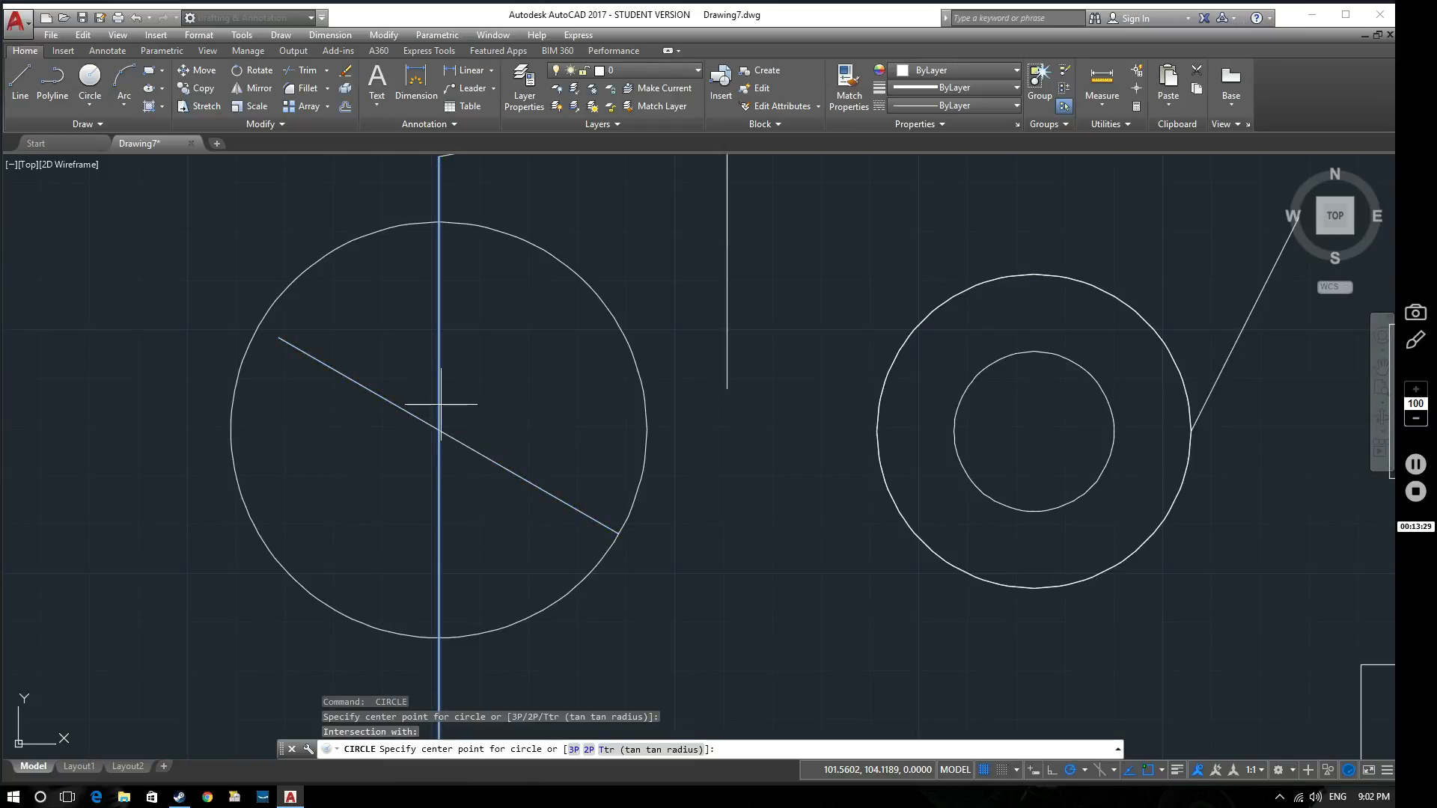
left_click(440, 424)
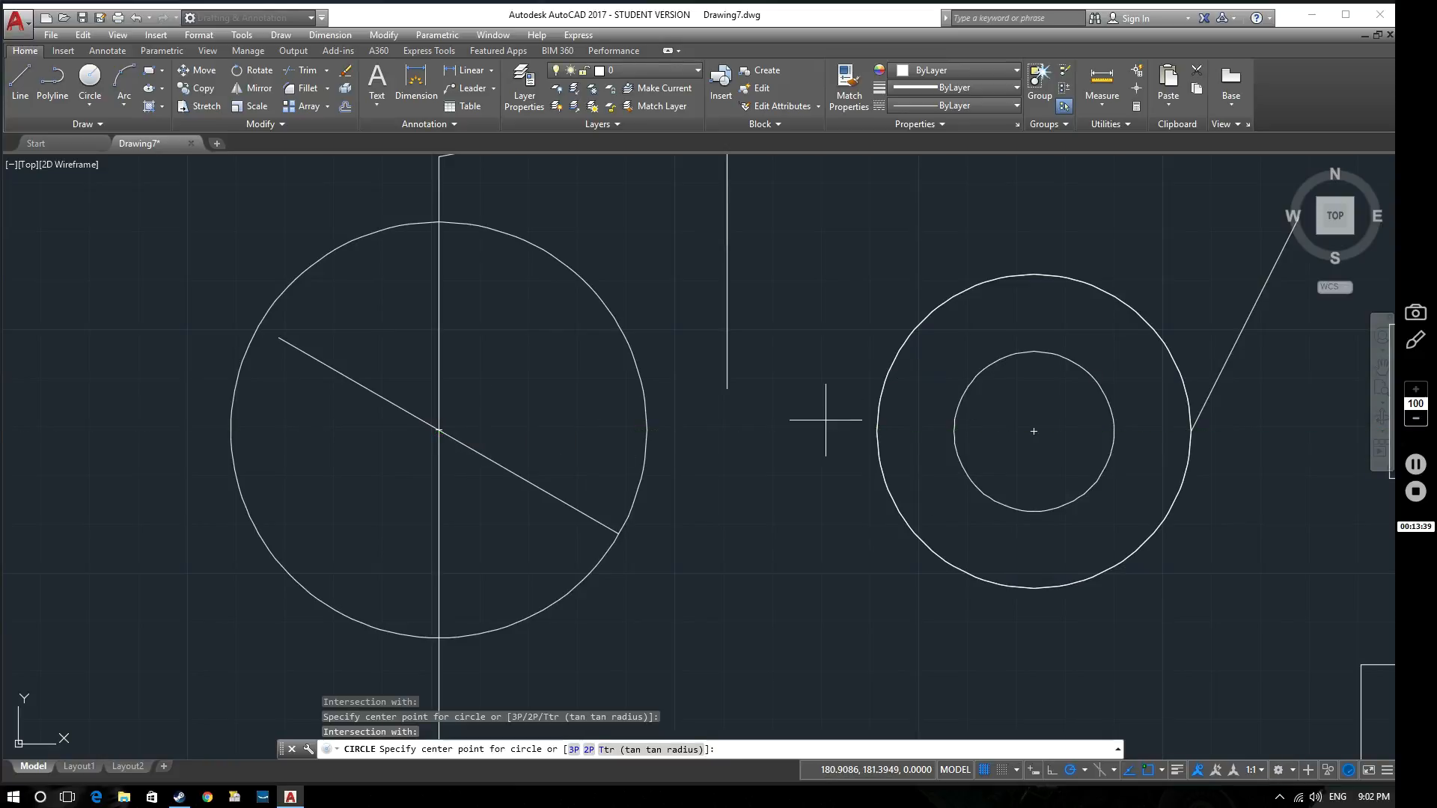
scroll(818, 416, "down", 2)
middle_click_drag(790, 422, 635, 437)
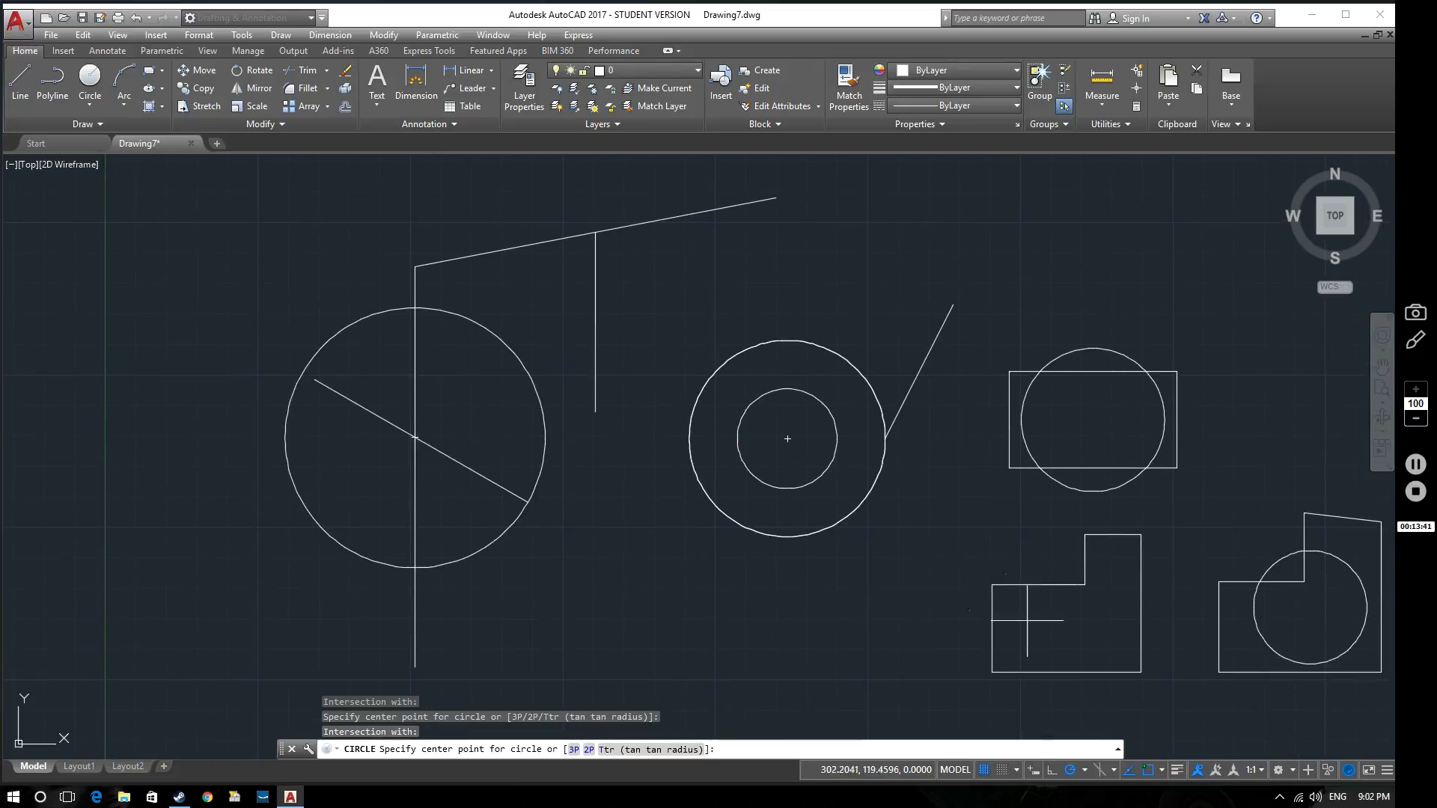
left_click(1158, 769)
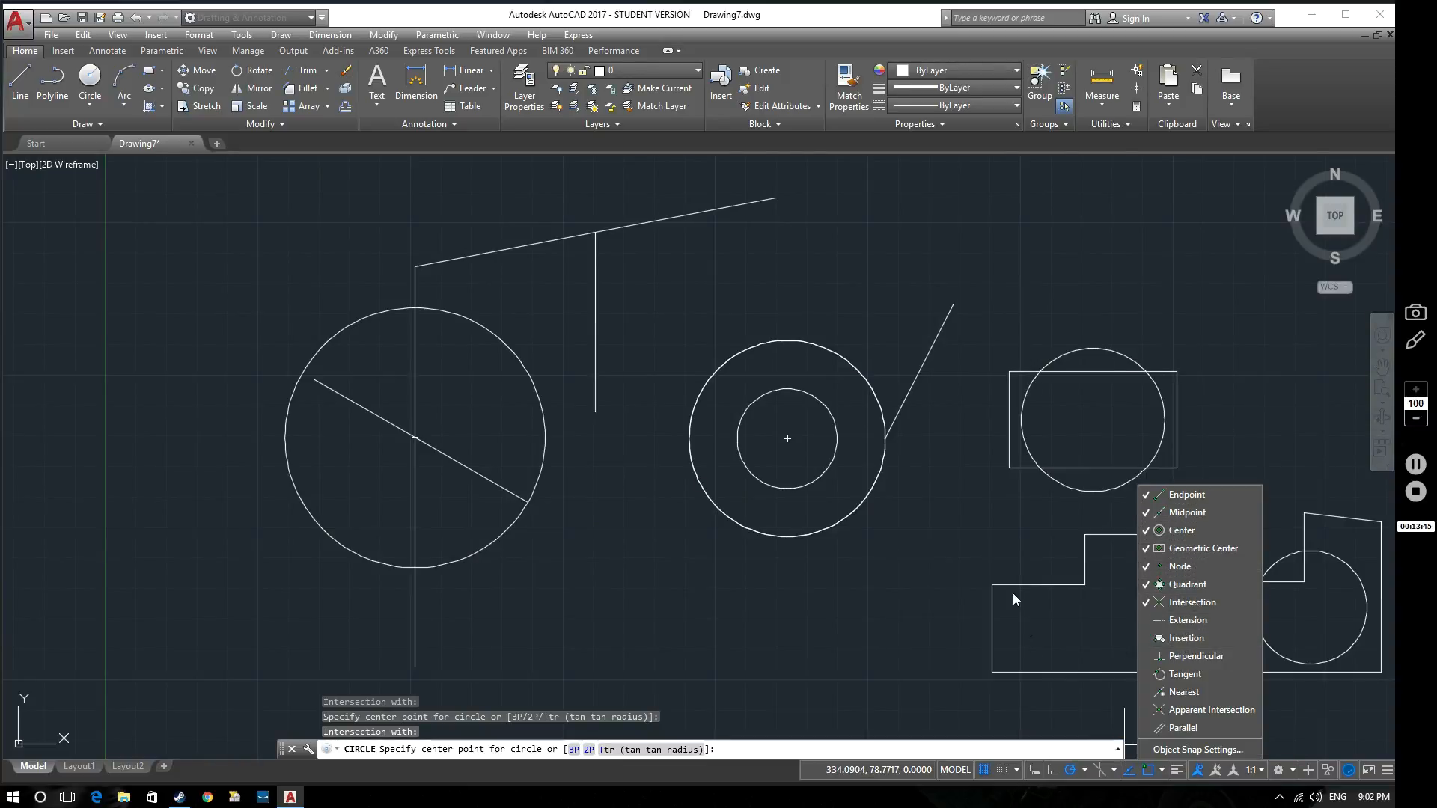
Step: Enable Perpendicular object snapping and dismiss the snap mode list
left_click(1195, 660)
left_click(1198, 662)
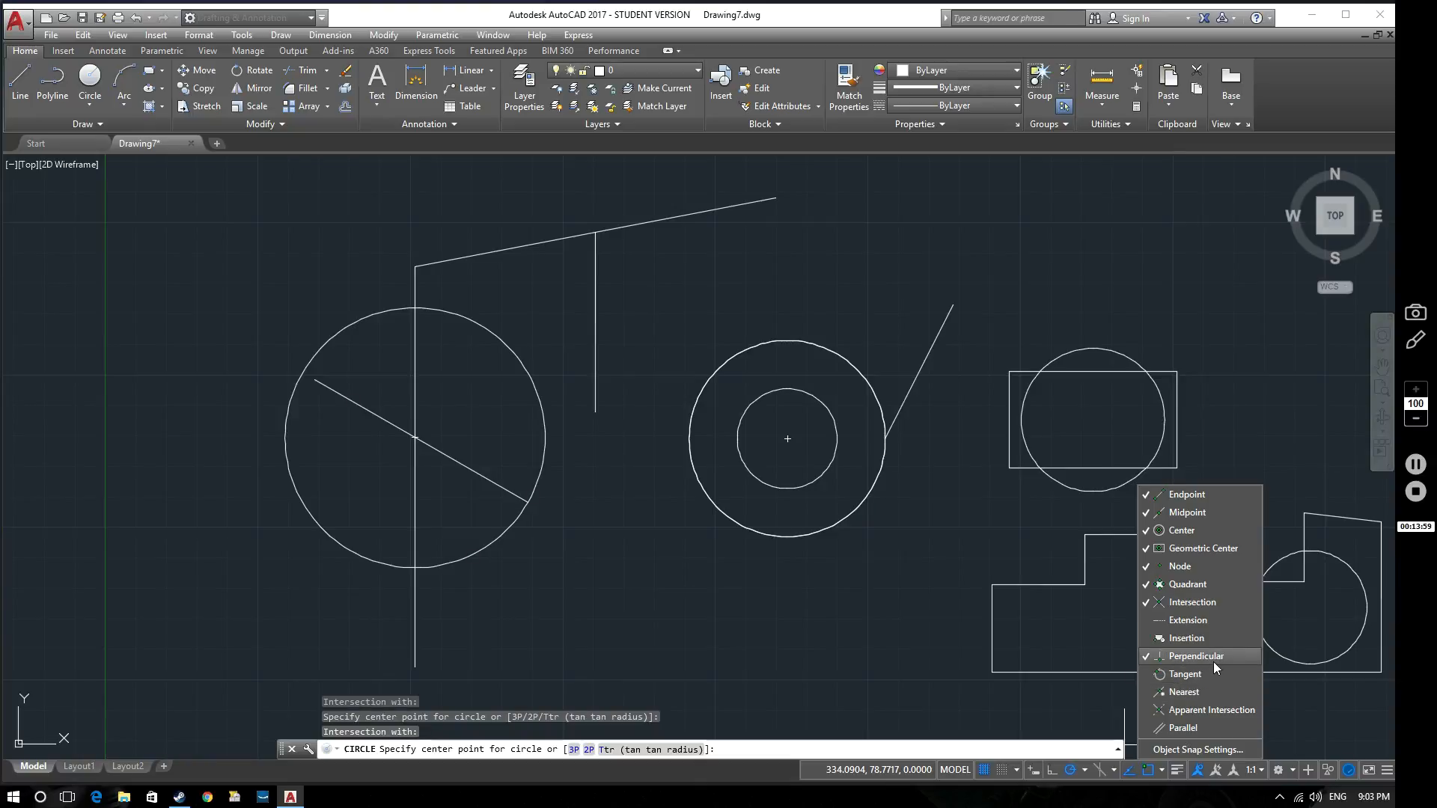
key("Escape")
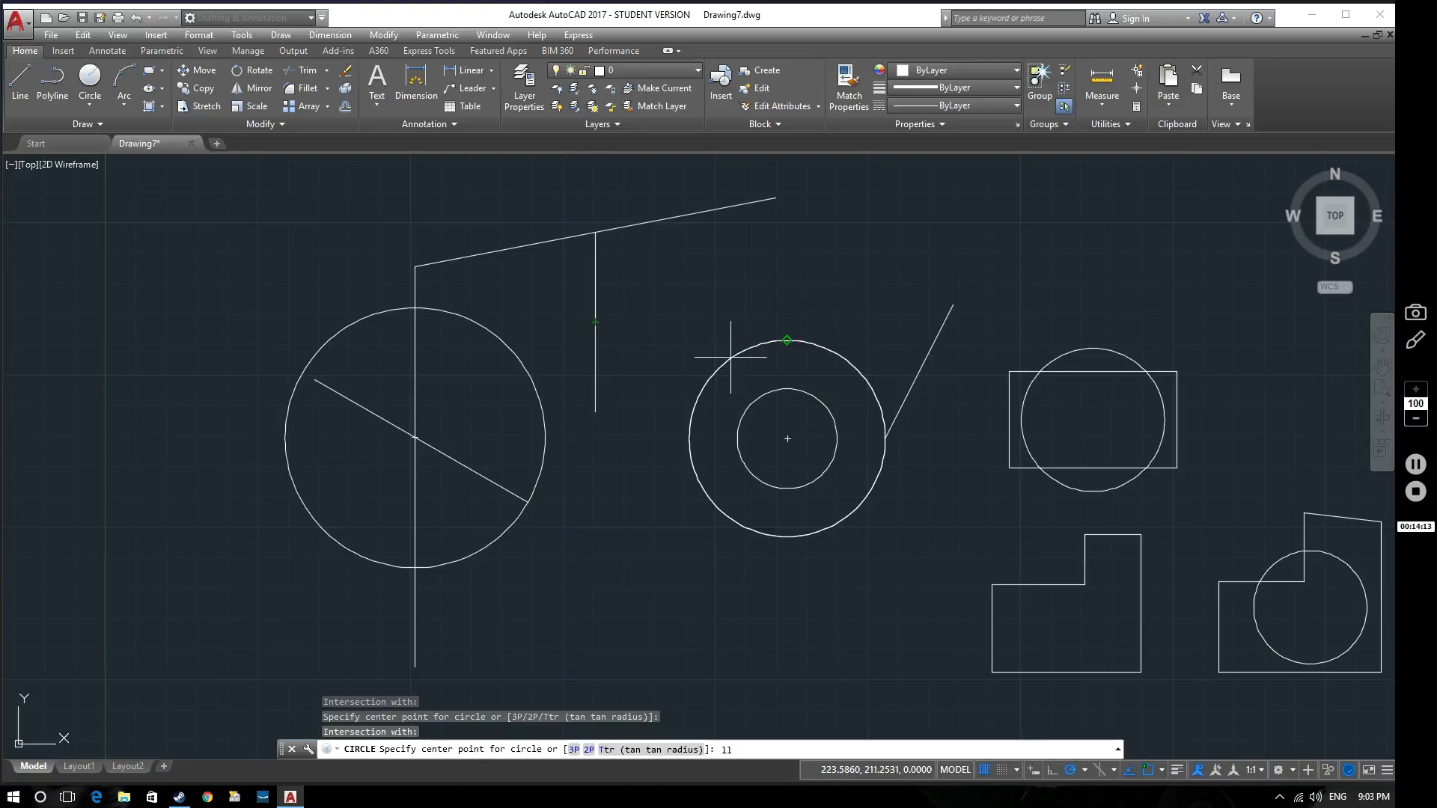
Step: Draw a trial horizontal line off the short vertical line, erase it, then undo the erase
left_click(19, 81)
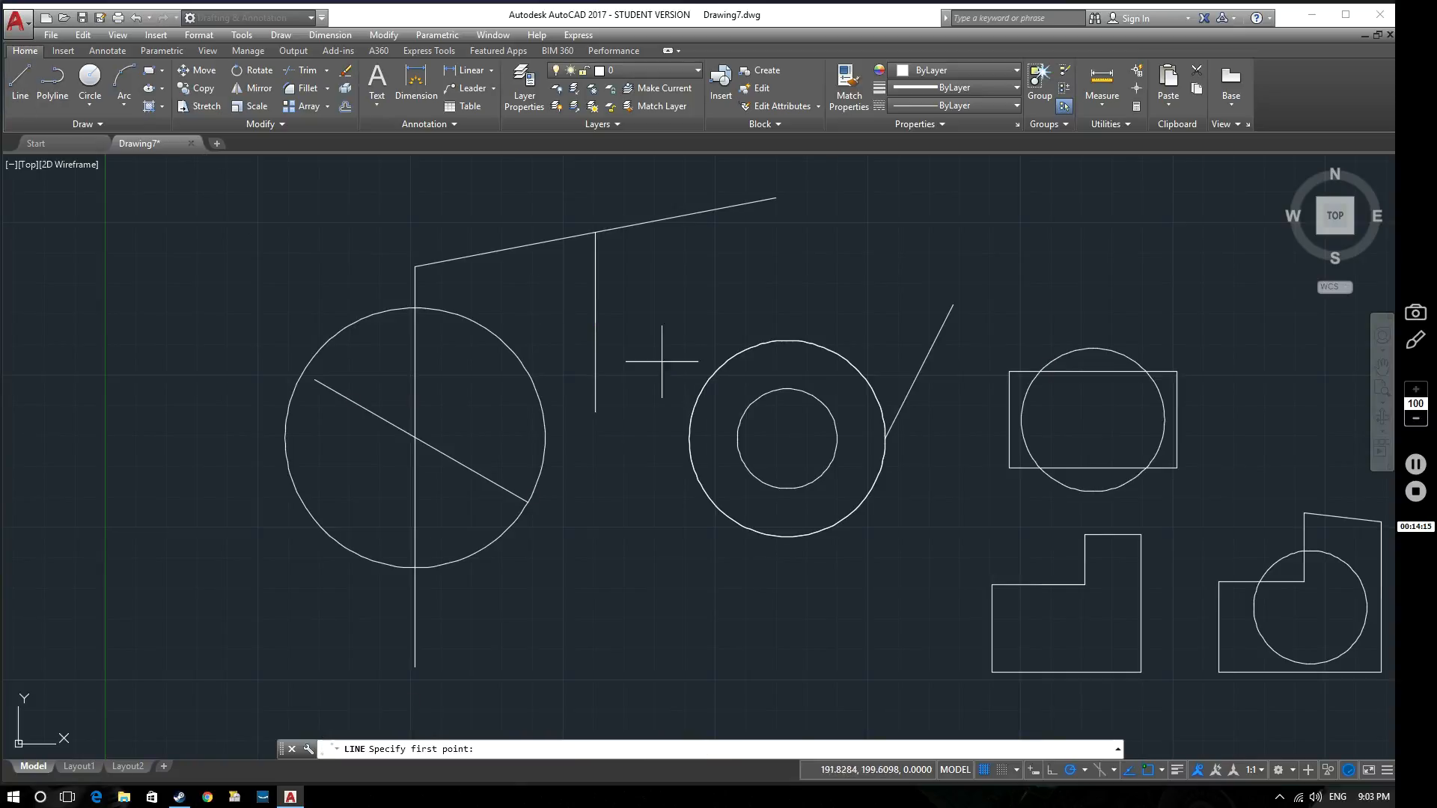
left_click(595, 296)
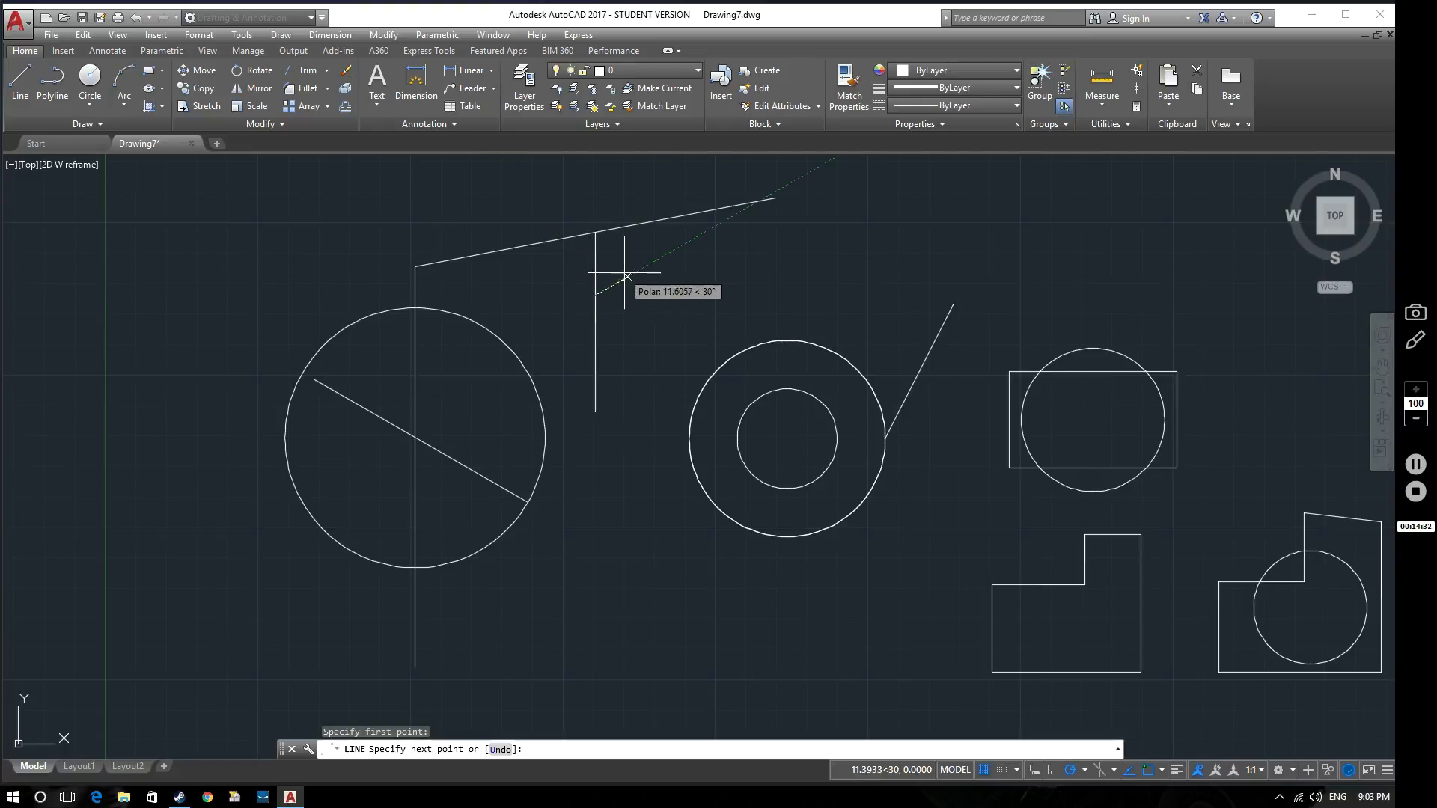
left_click(686, 296)
key("Escape")
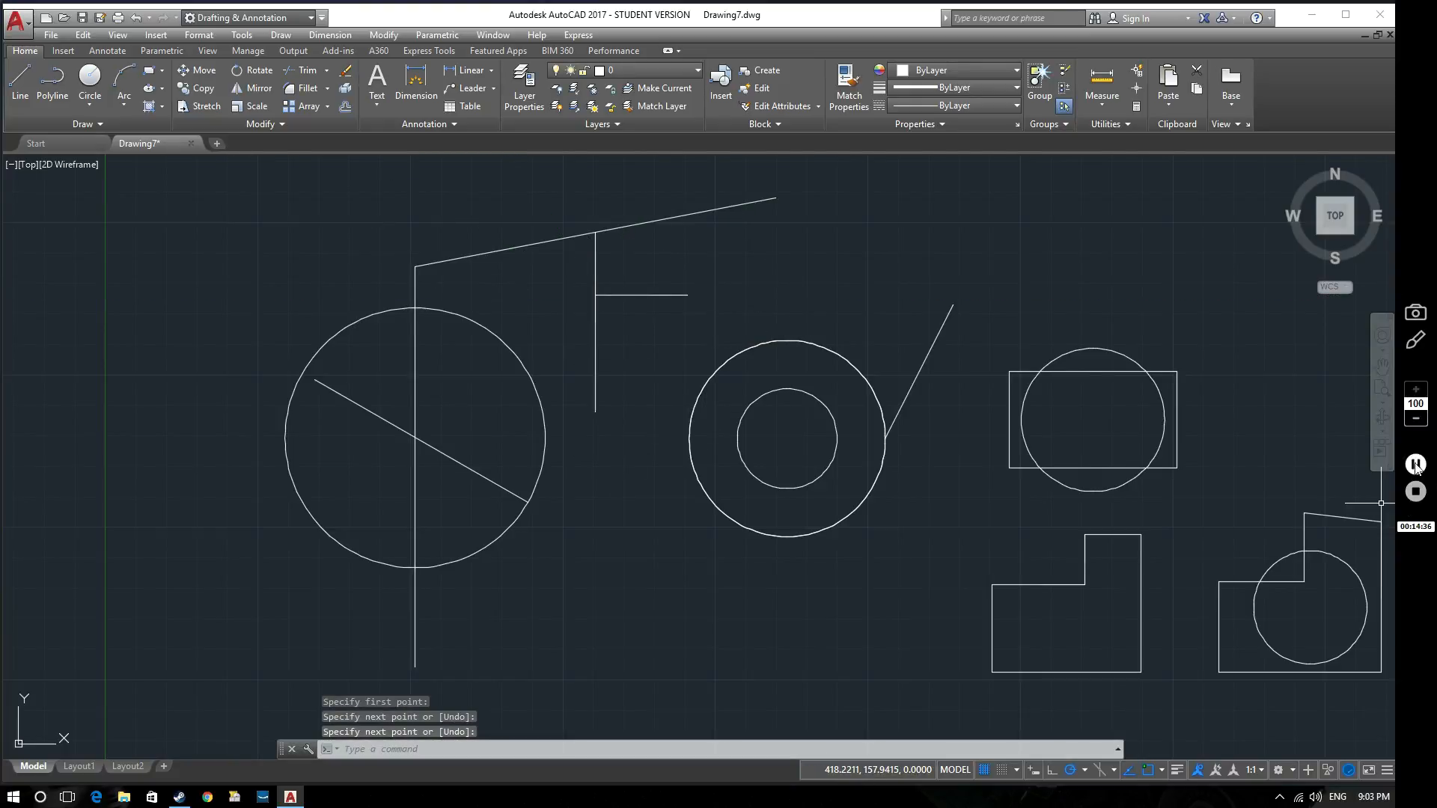
left_click(640, 295)
key("Delete")
key("F10")
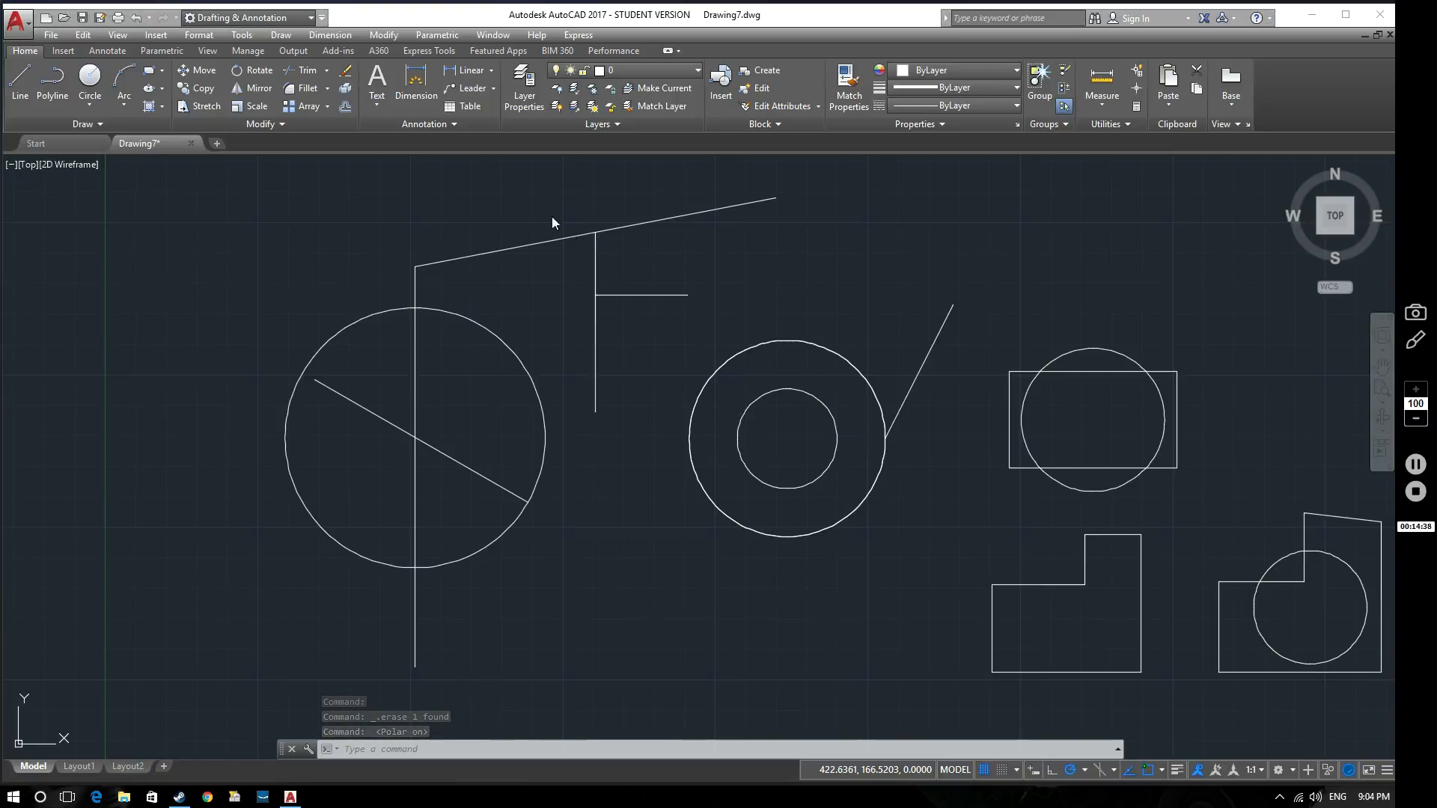
key("ctrl+z")
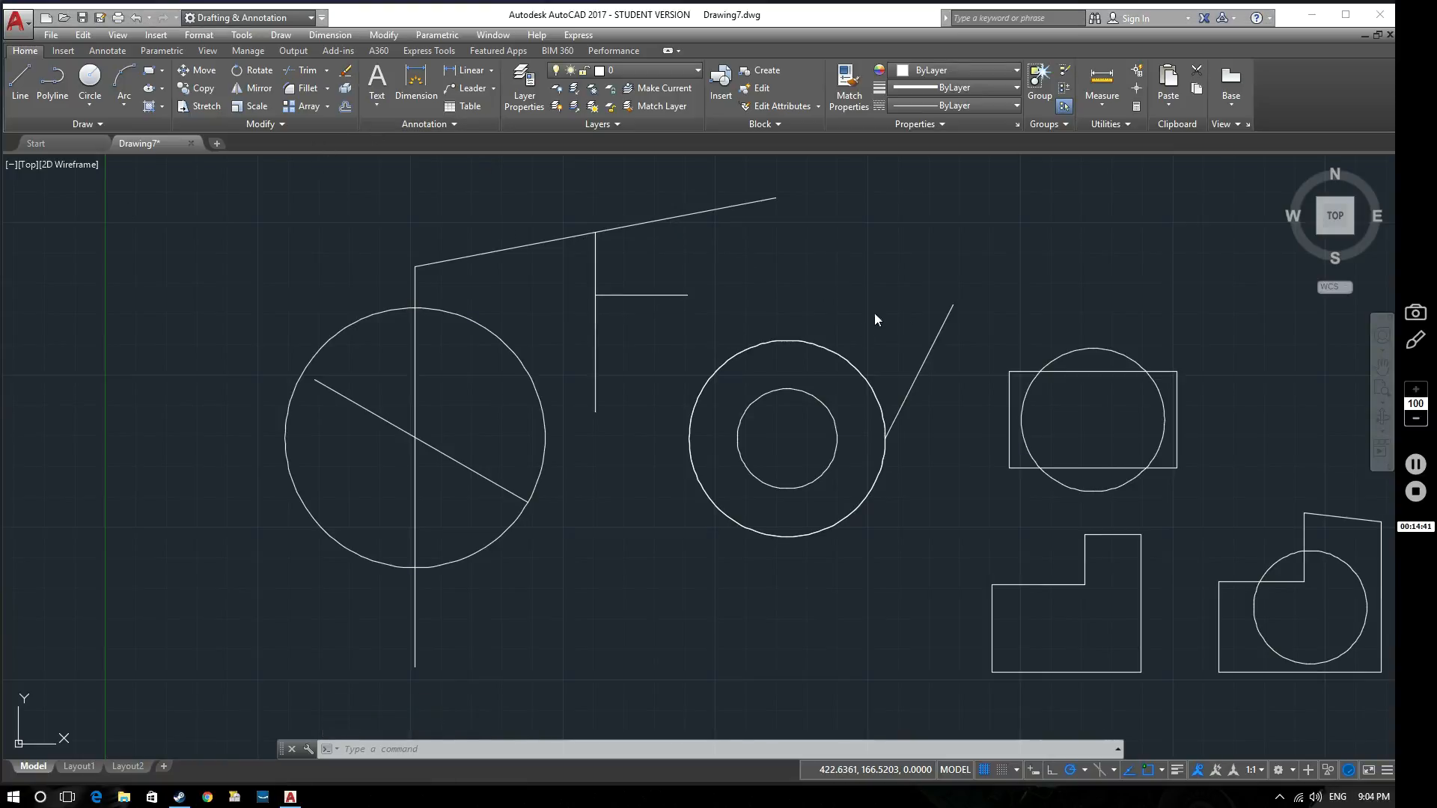
Step: Start a line at the top line's right end, turn off polar tracking, and cancel it
left_click(20, 88)
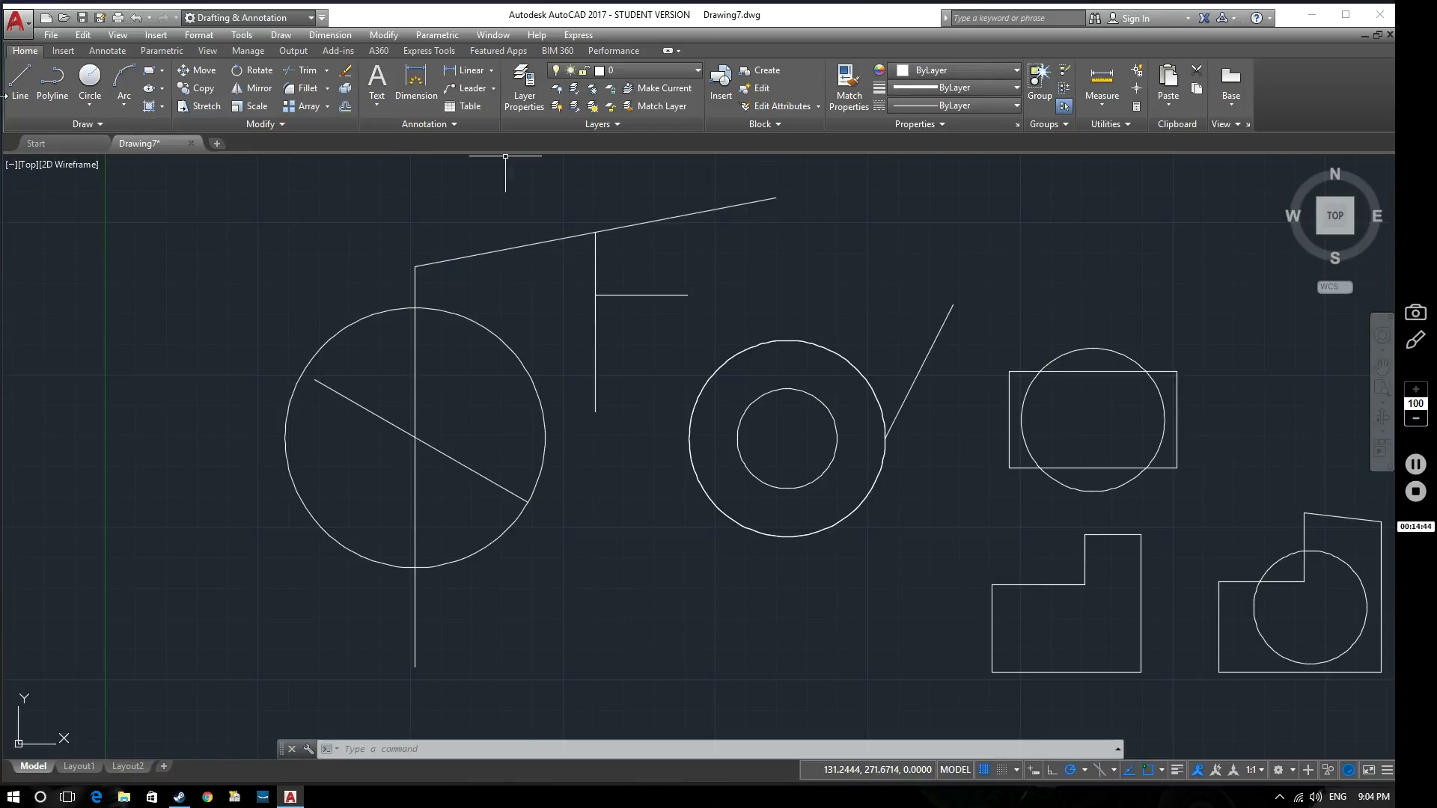
key("Return")
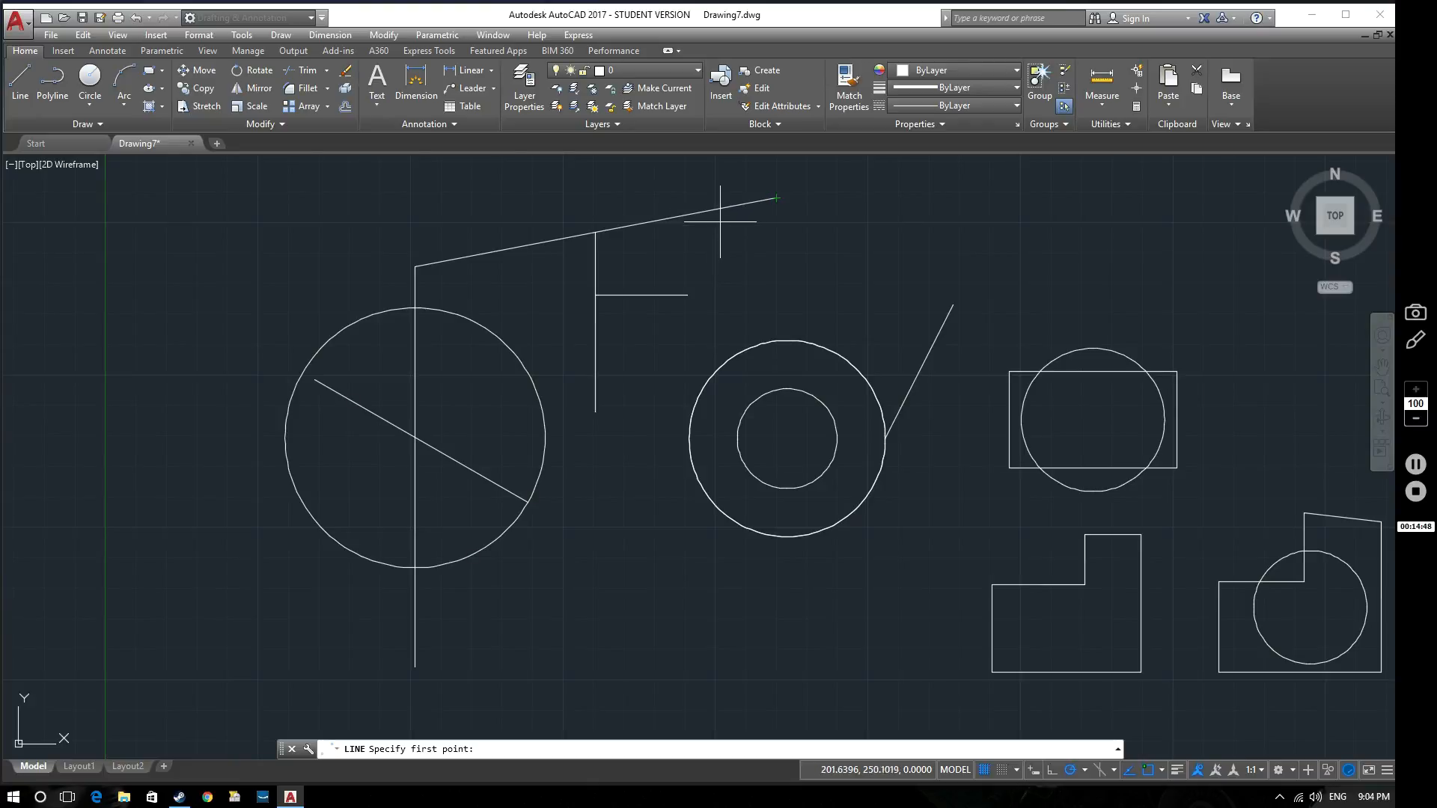
left_click(776, 200)
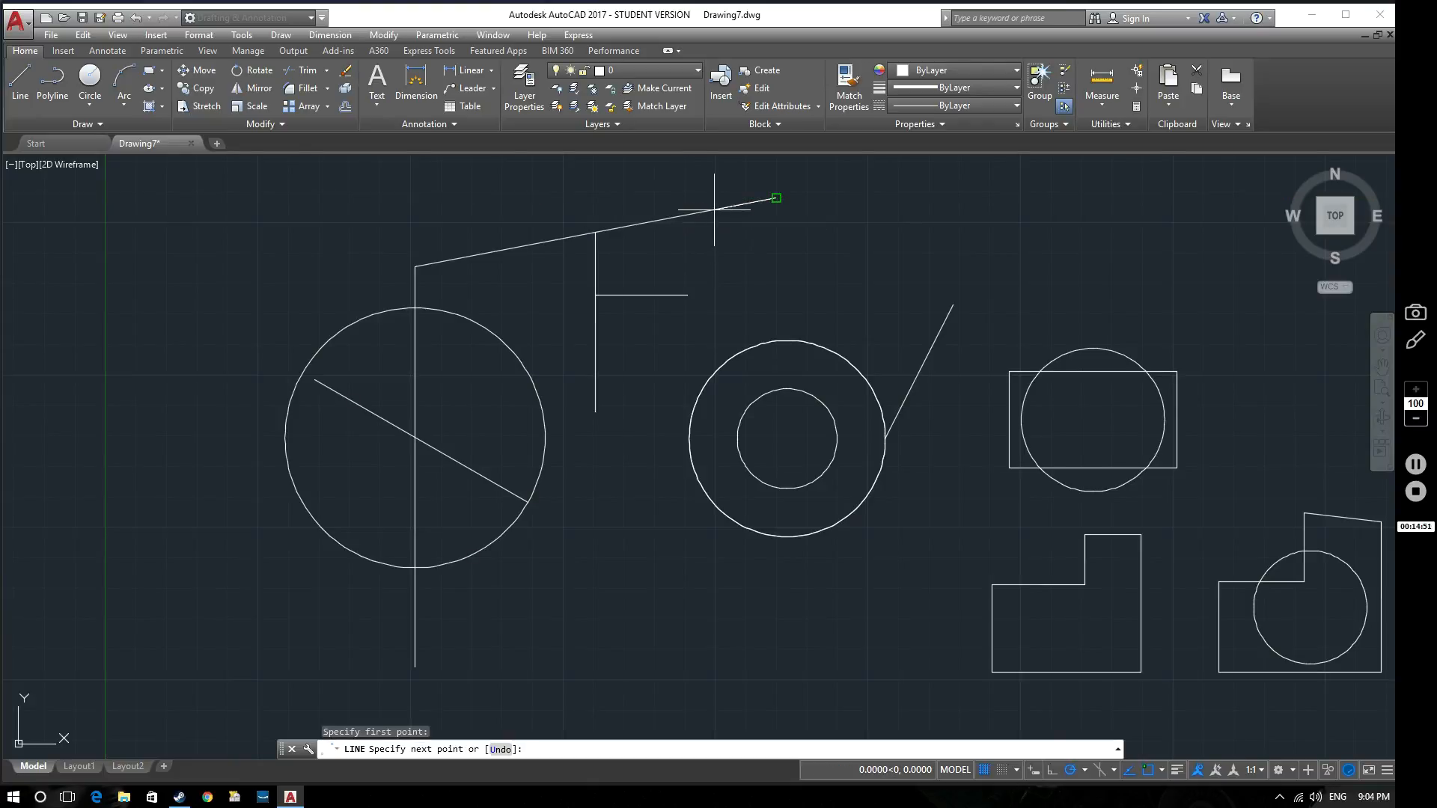
left_click(1072, 774)
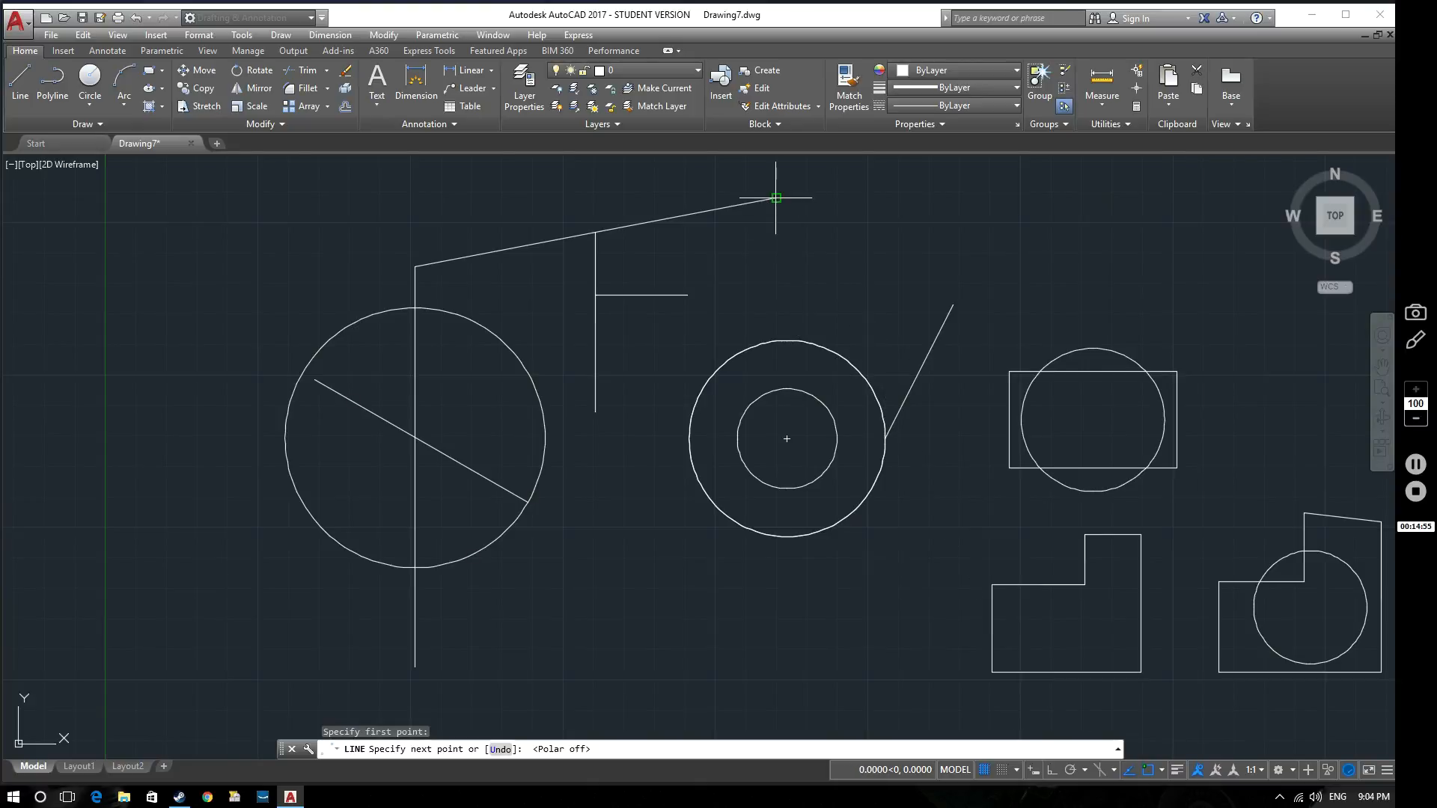
key("Escape")
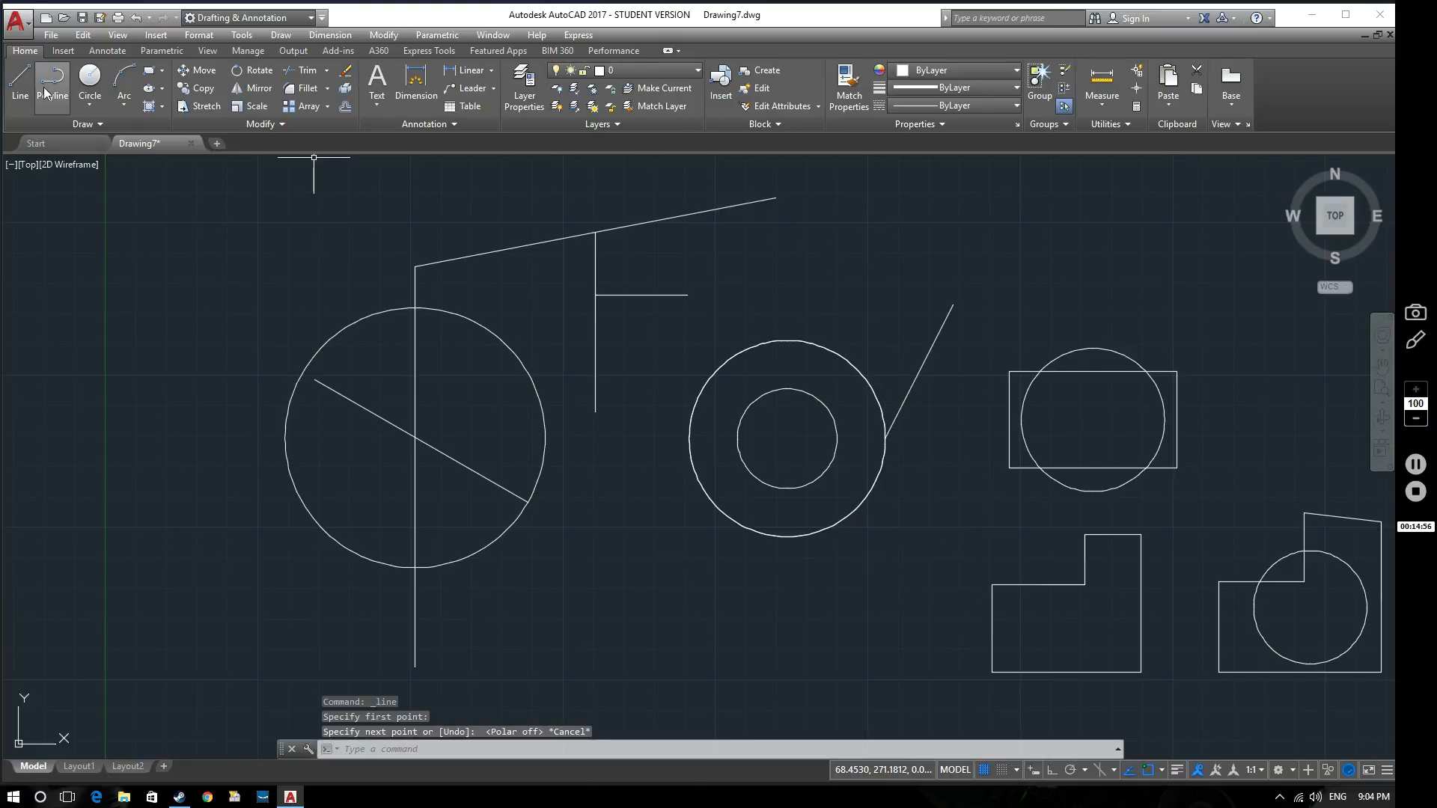
Step: Draw a short line perpendicular to the long slanted top line near its right end
left_click(20, 81)
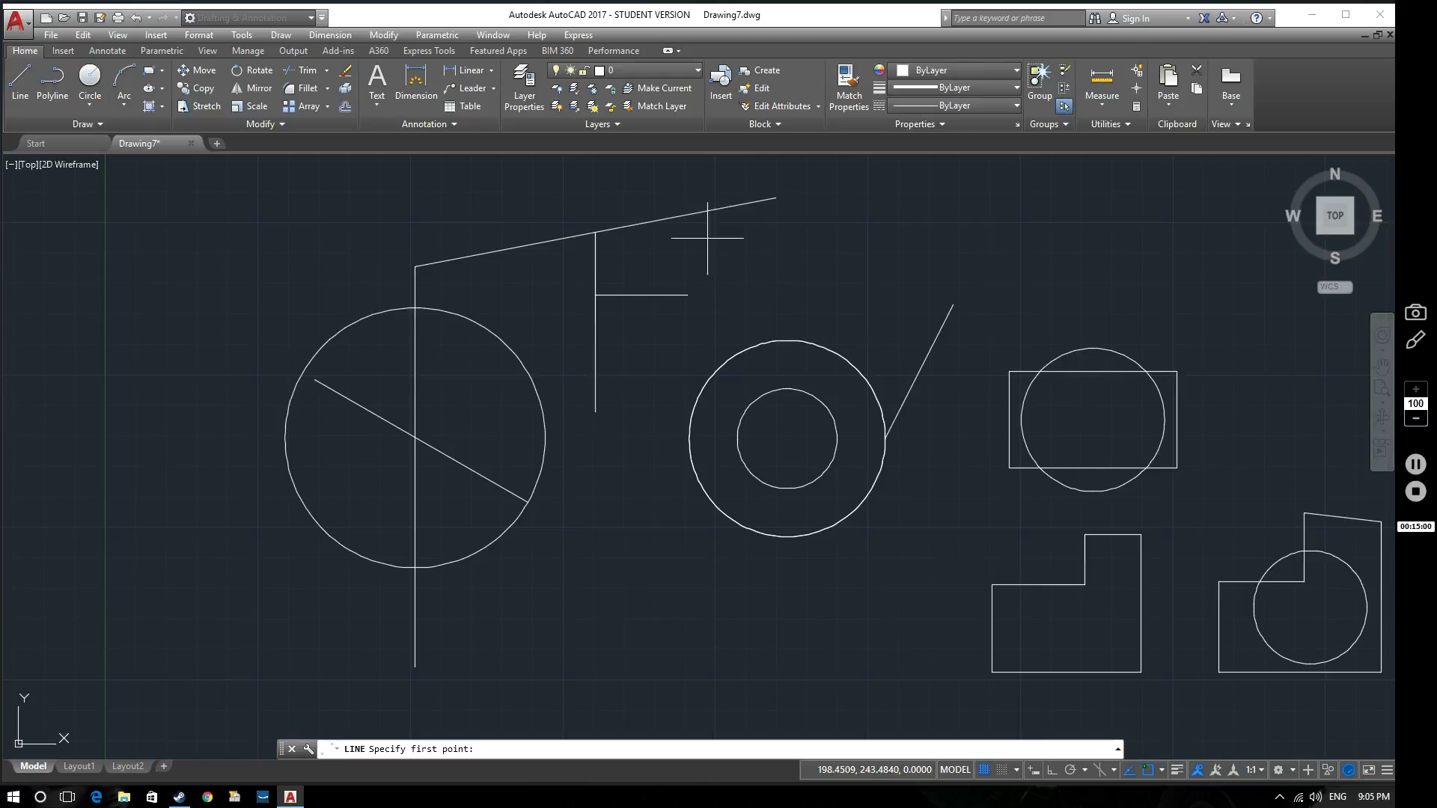
left_click(717, 189)
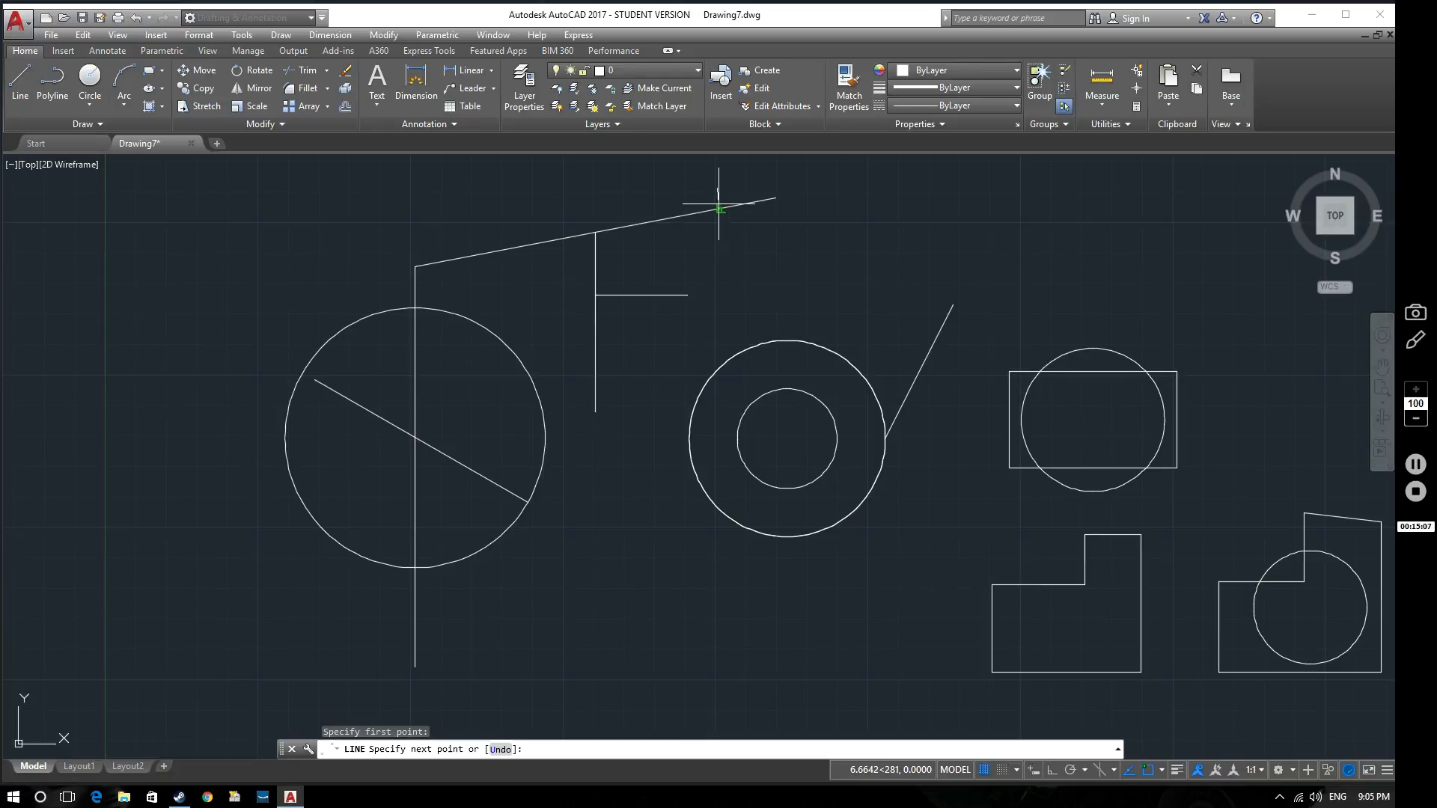
left_click(719, 206)
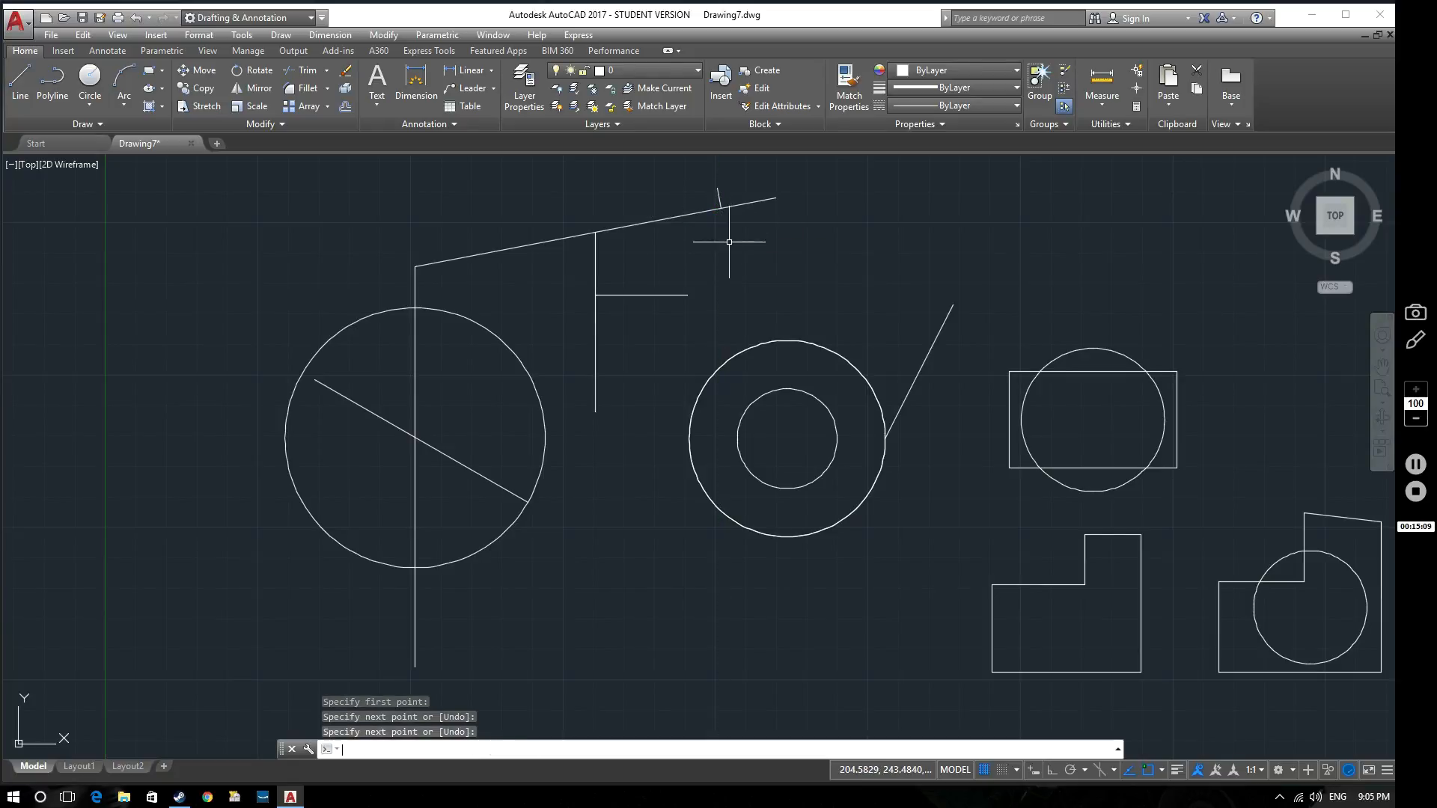
key("Escape")
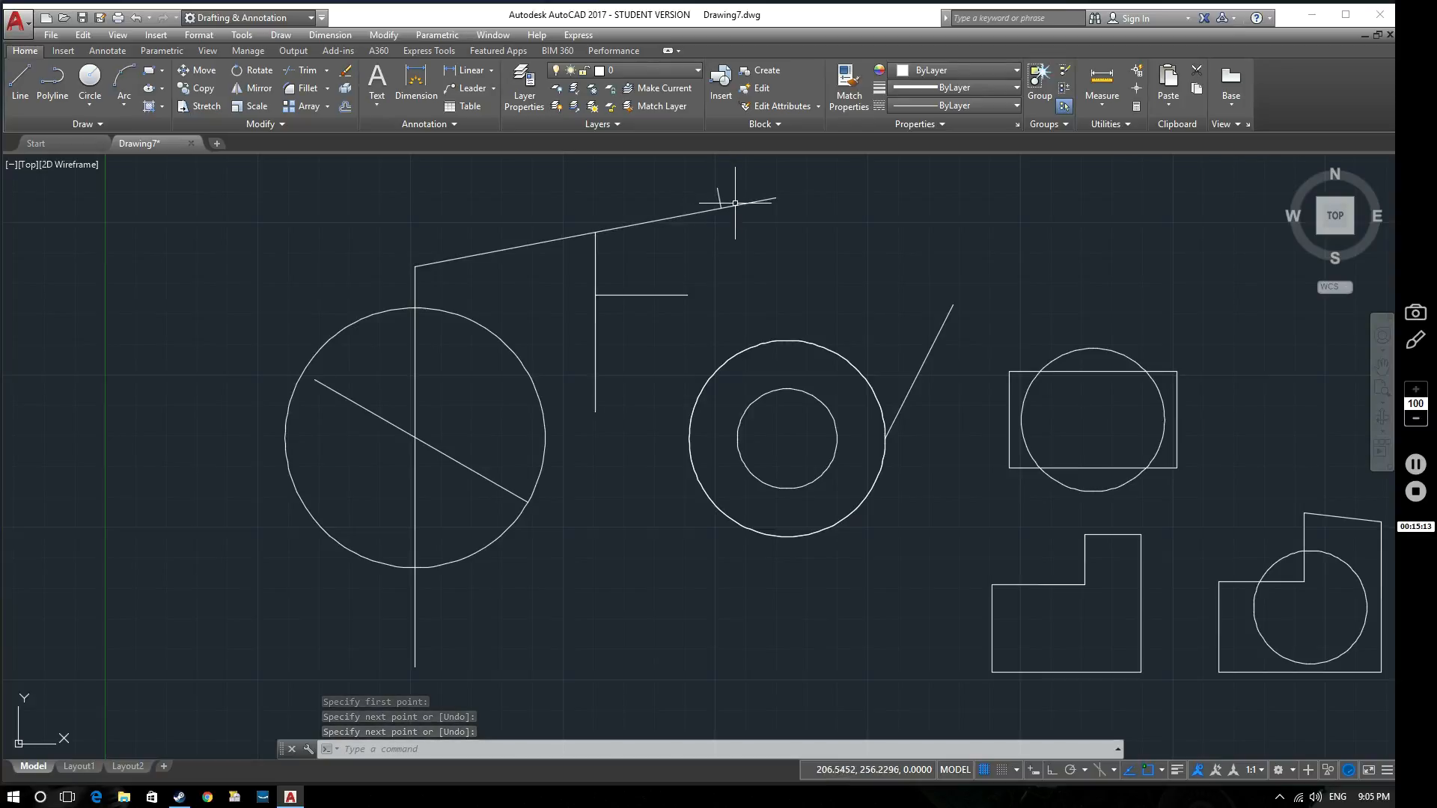
key("Escape")
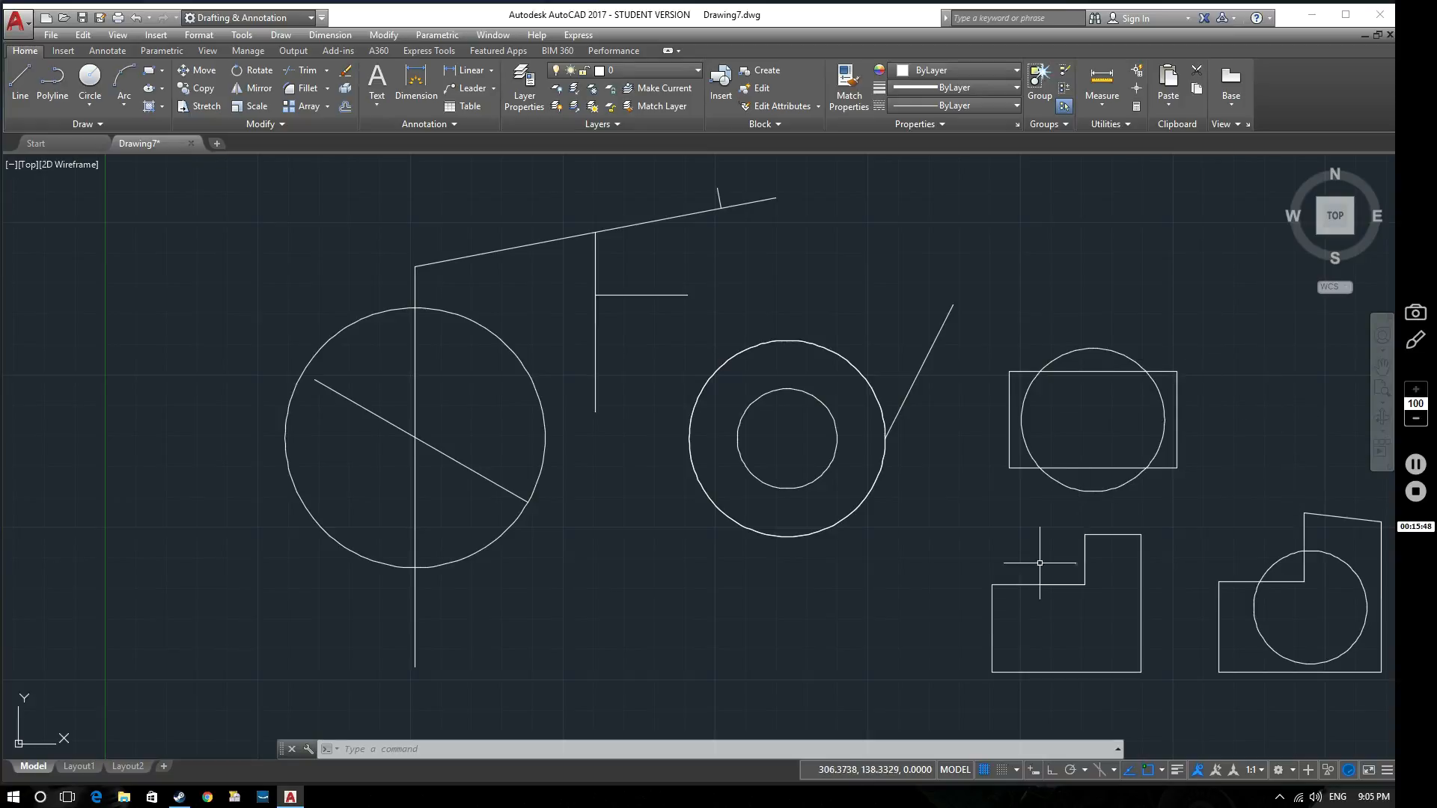
Step: Enable Tangent object snapping from the status bar snap list
left_click(1162, 769)
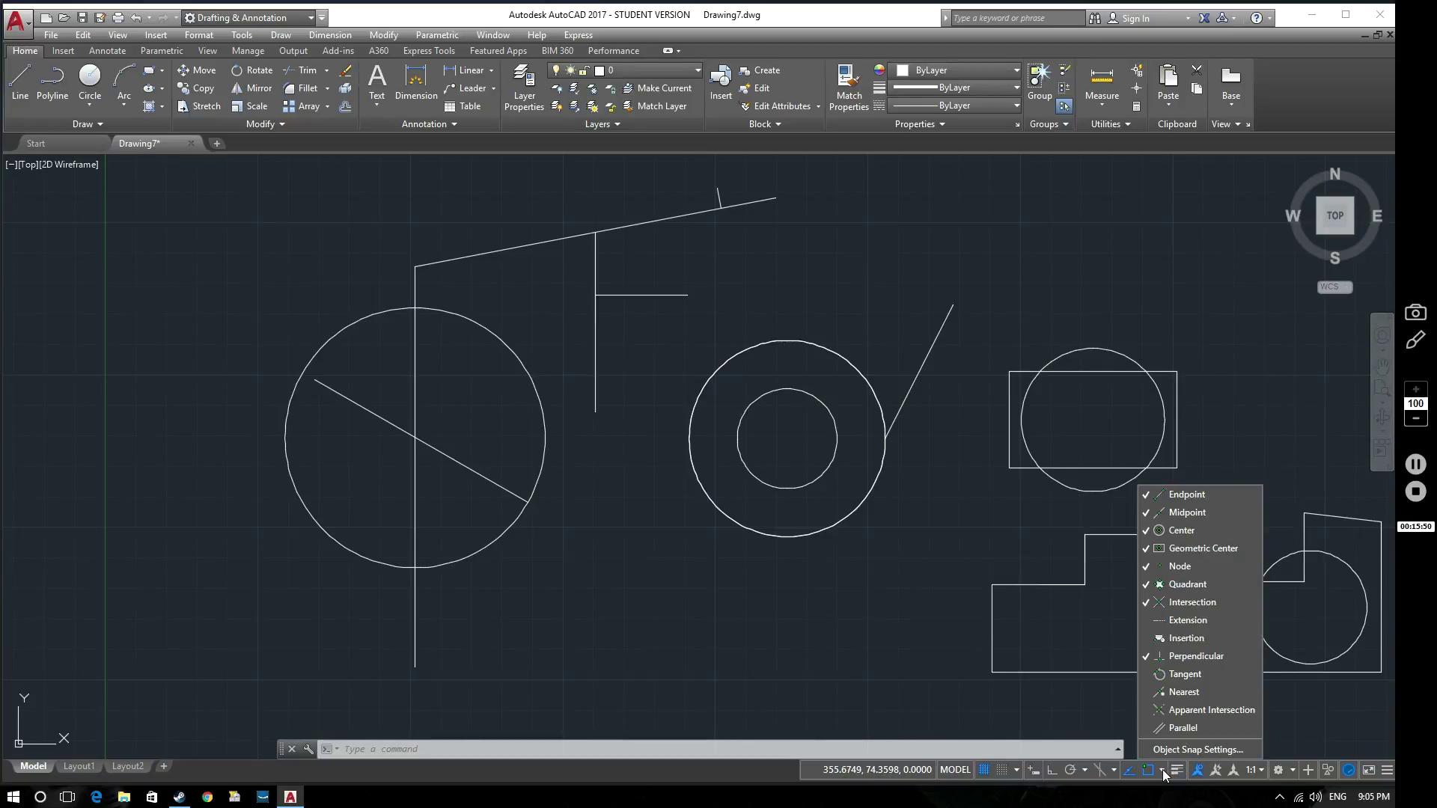
left_click(1216, 672)
Step: Draw a trial diagonal line and then delete it
left_click(29, 76)
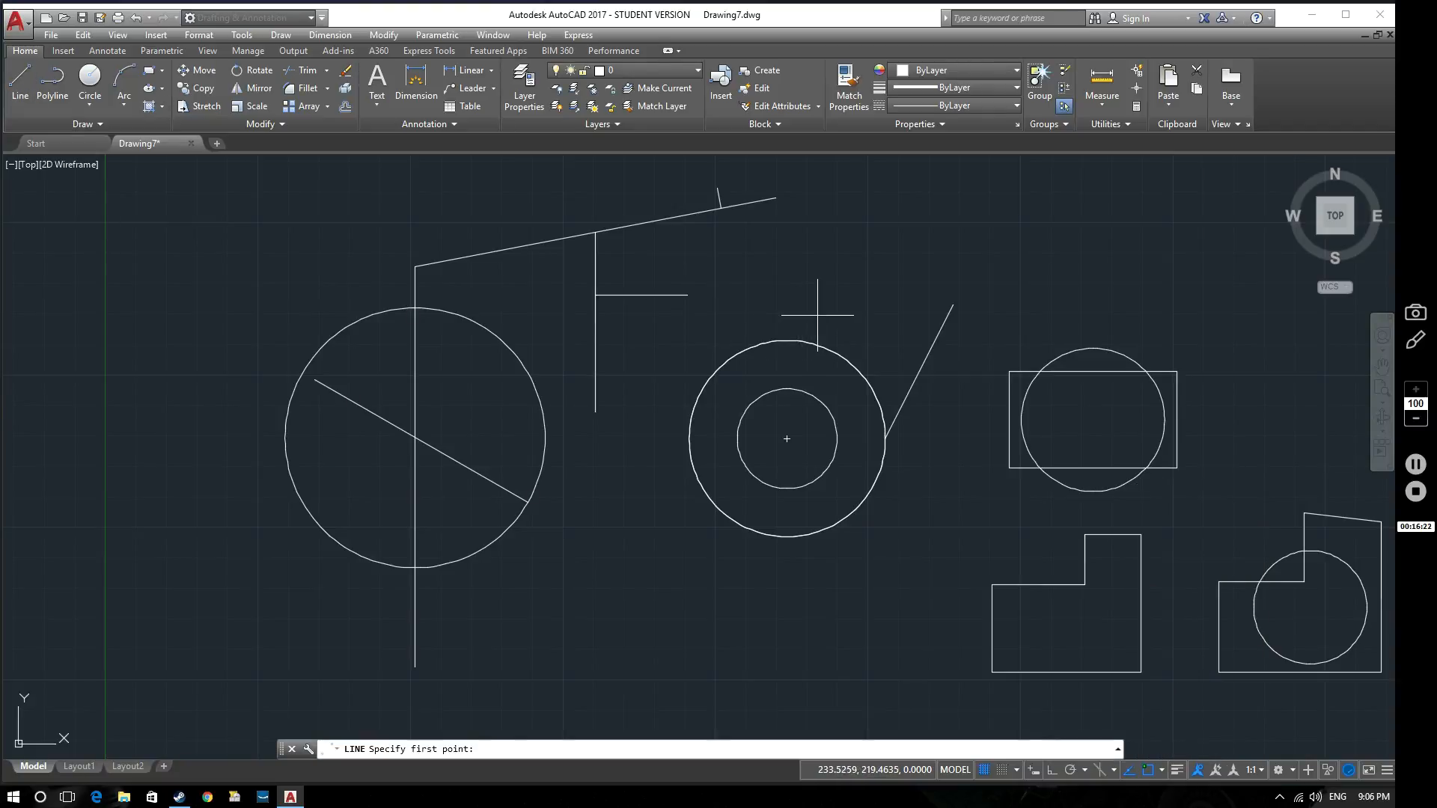
left_click(817, 320)
left_click(649, 458)
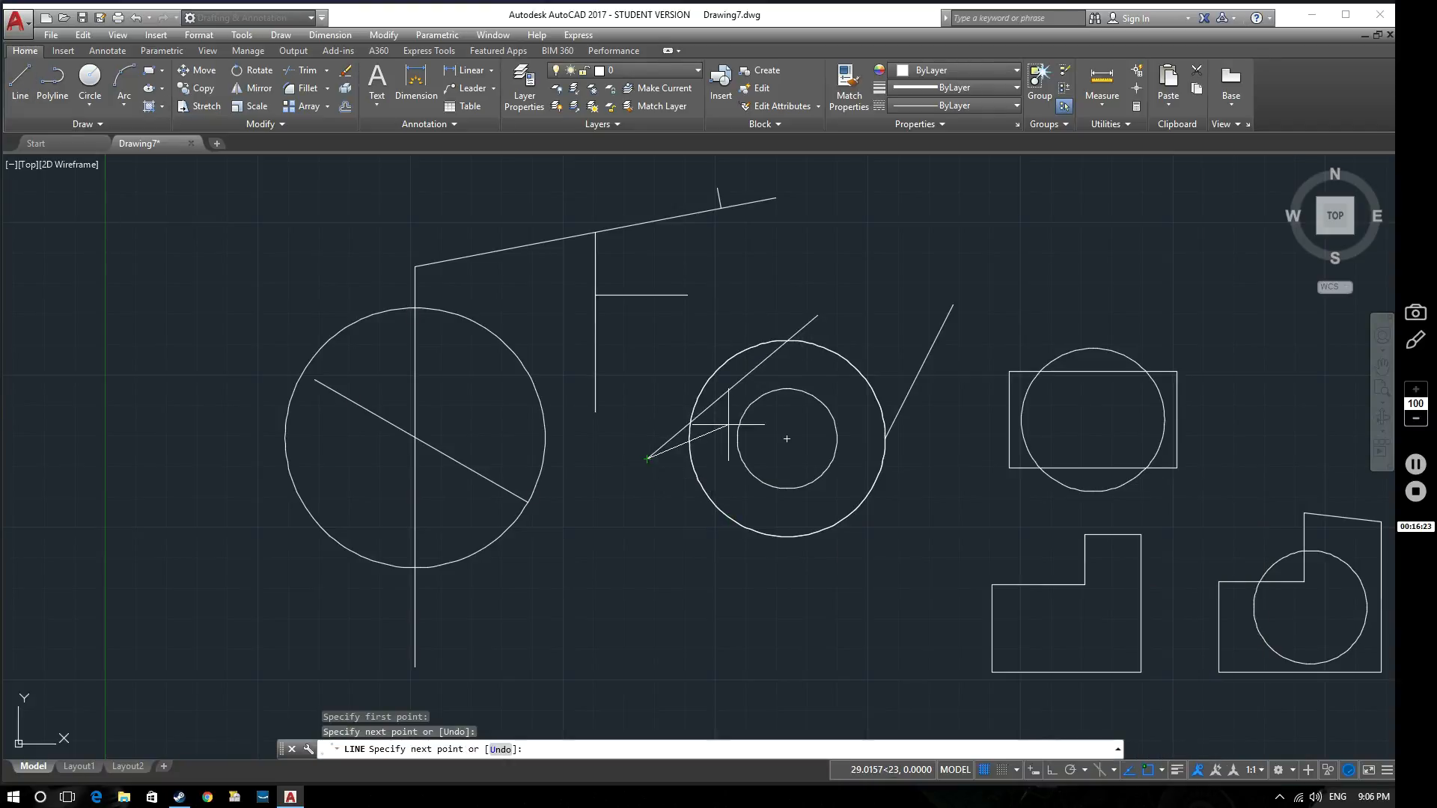
key("Escape")
left_click(786, 336)
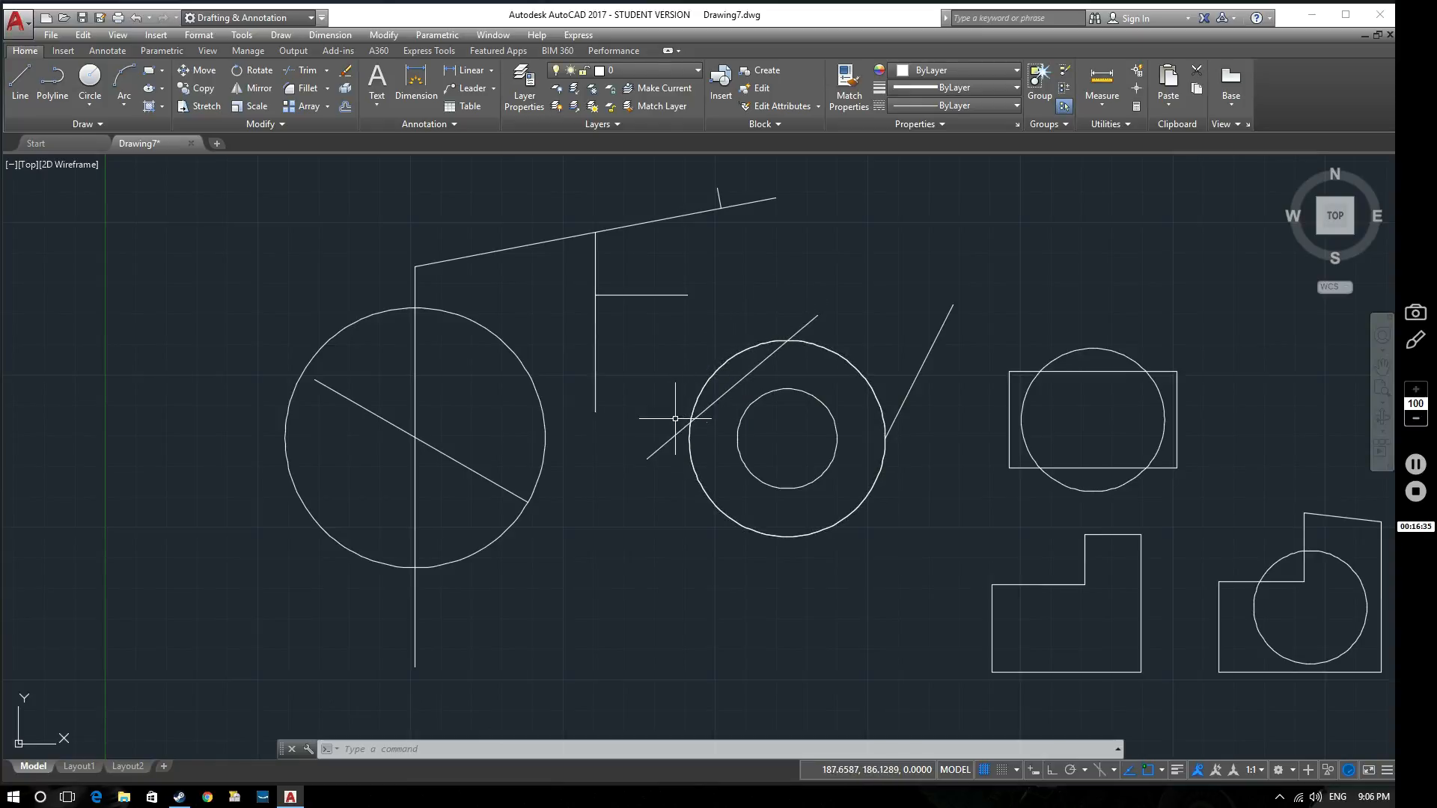
left_click(663, 446)
key("Delete")
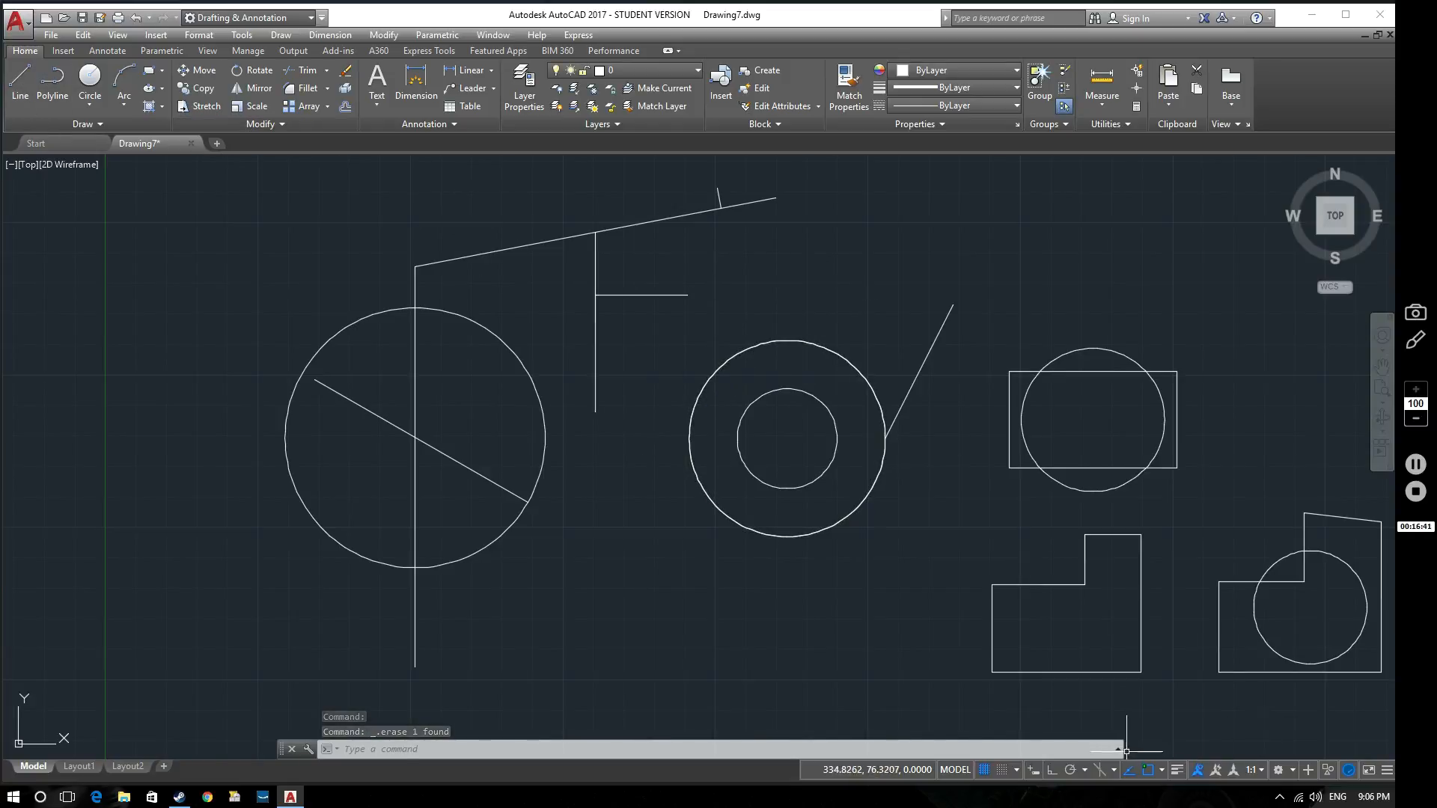
Step: Draw a line from the short vertical line's bottom end tangent to the outer circle
left_click(20, 78)
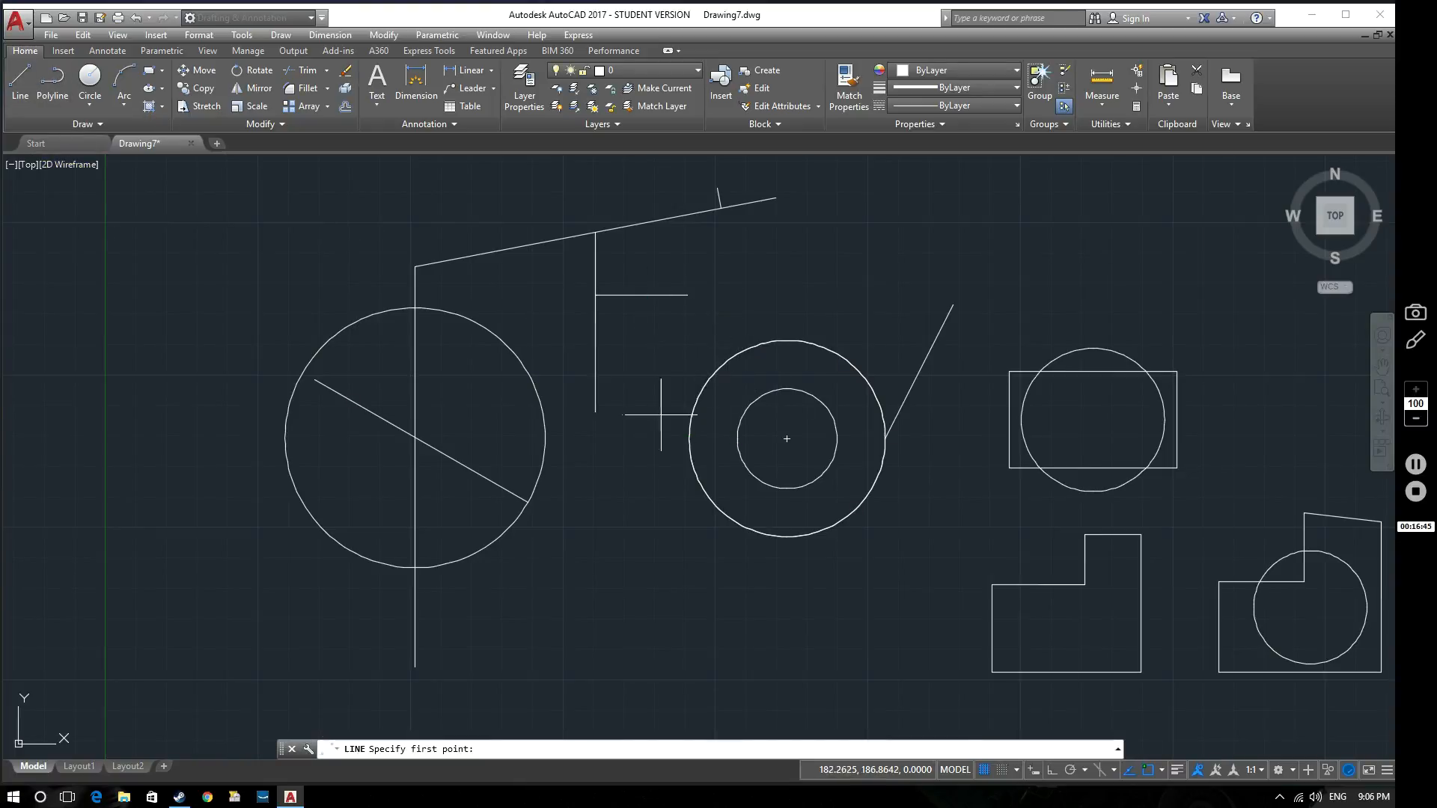
left_click(595, 413)
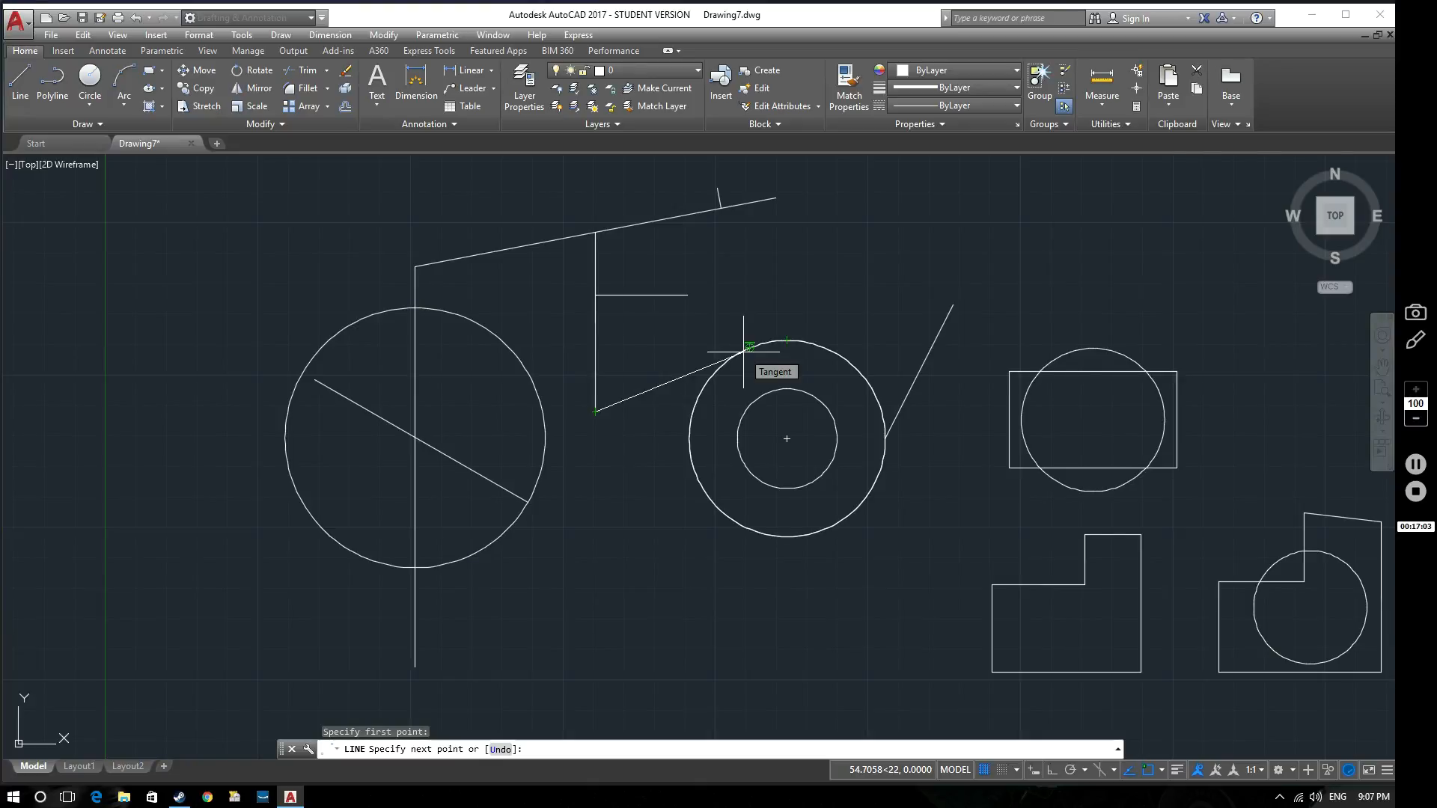
left_click(744, 352)
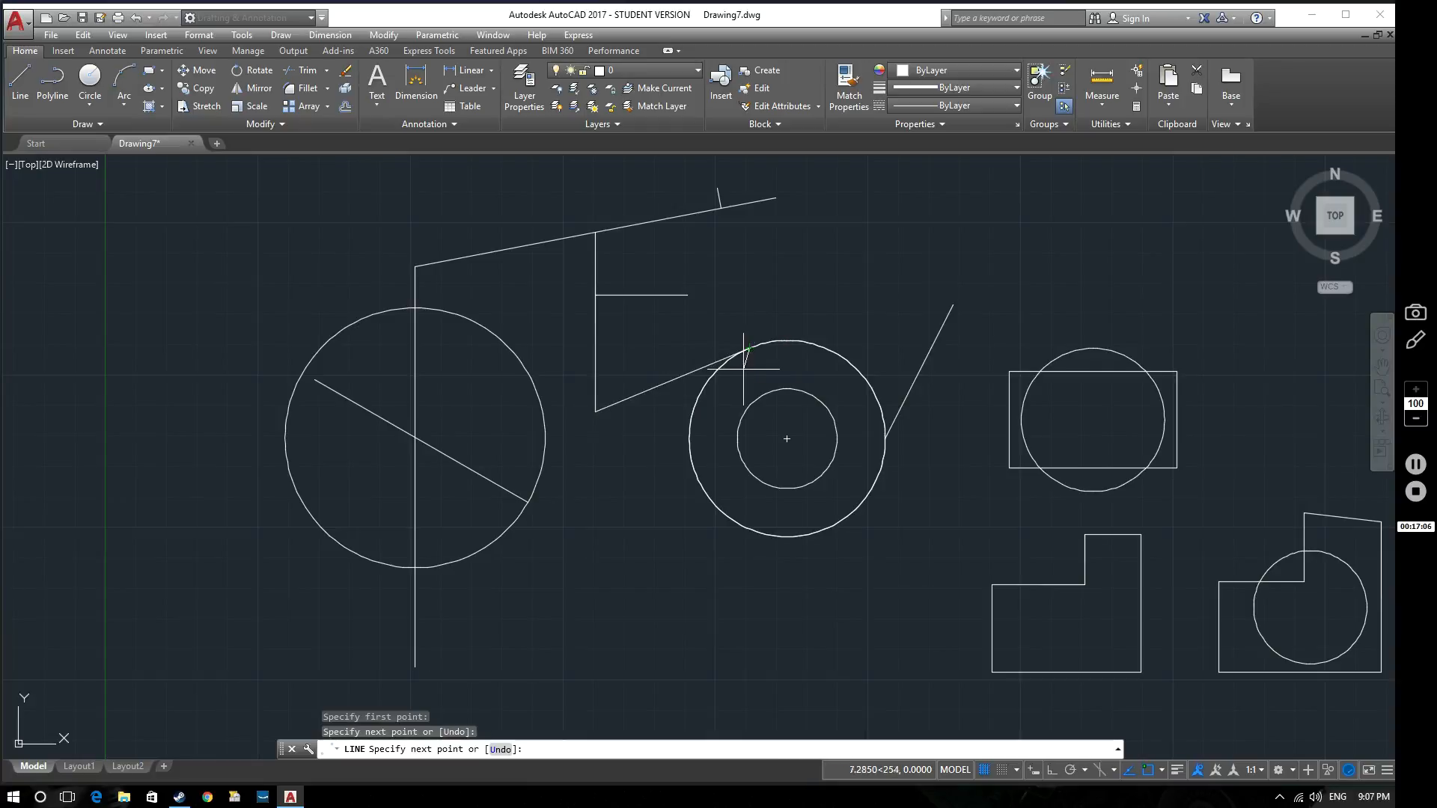
key("Return")
scroll(752, 370, "up", 5)
scroll(762, 390, "up", 2)
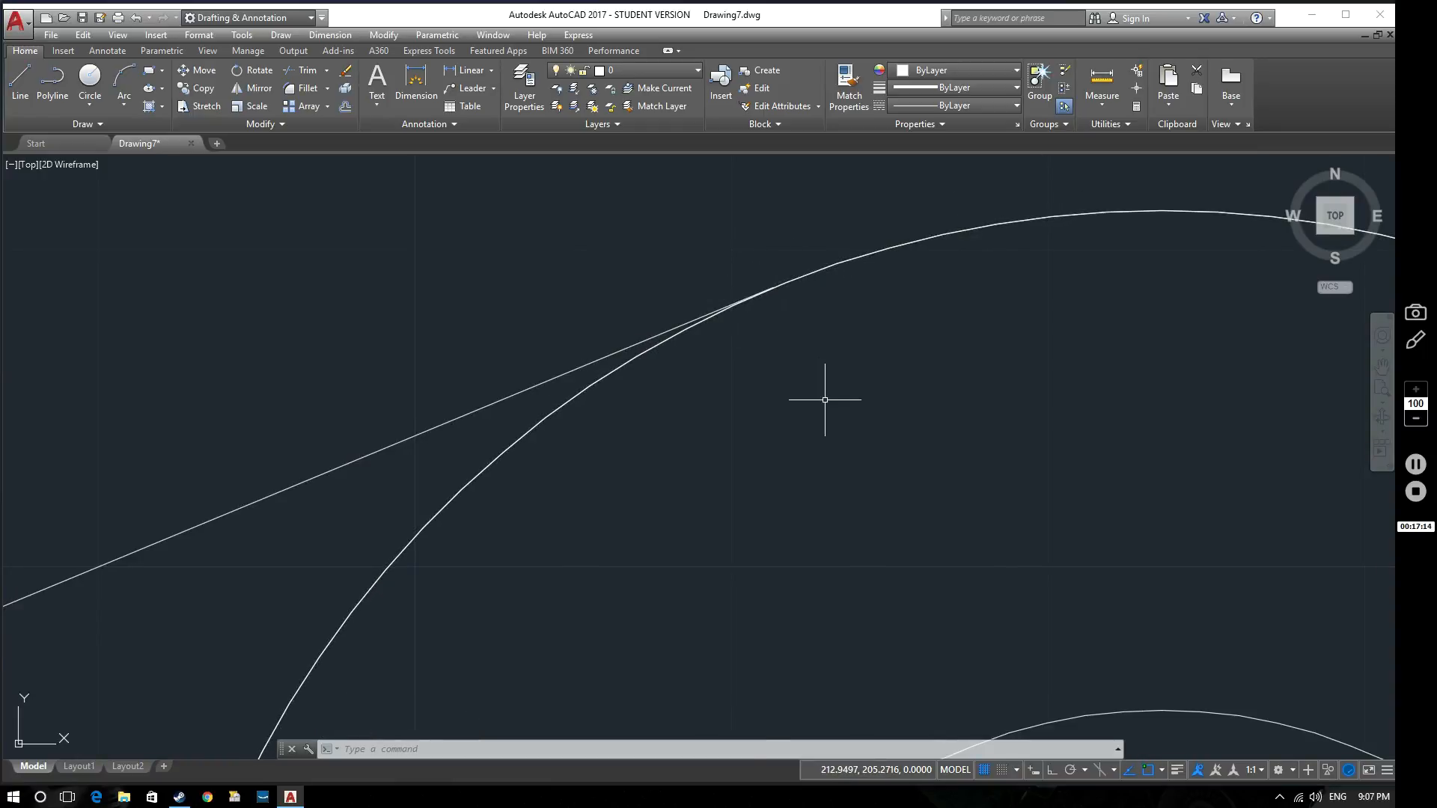
scroll(826, 398, "down", 3)
scroll(856, 427, "up", 2)
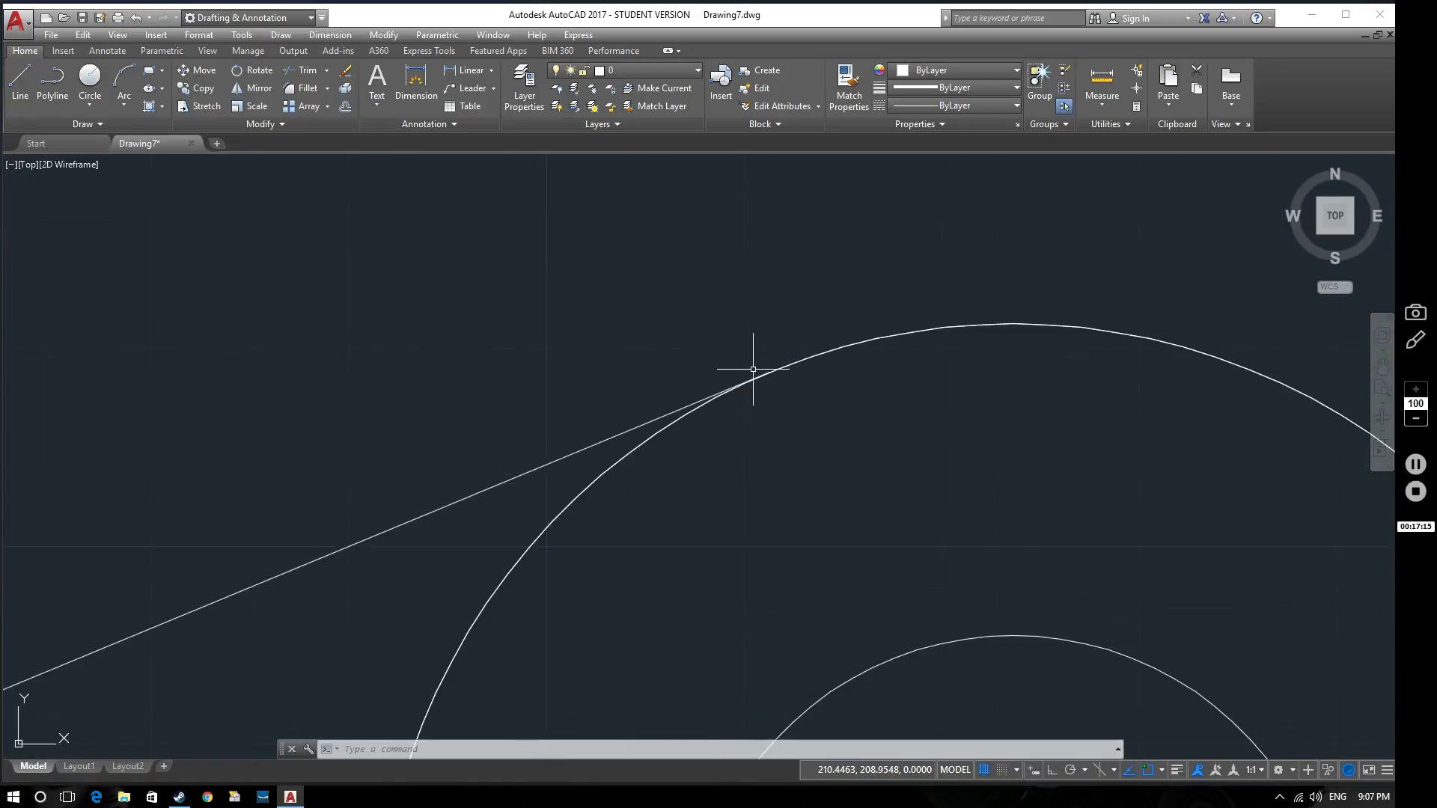
scroll(808, 394, "up", 1)
scroll(715, 390, "up", 1)
scroll(714, 389, "down", 3)
scroll(786, 359, "down", 2)
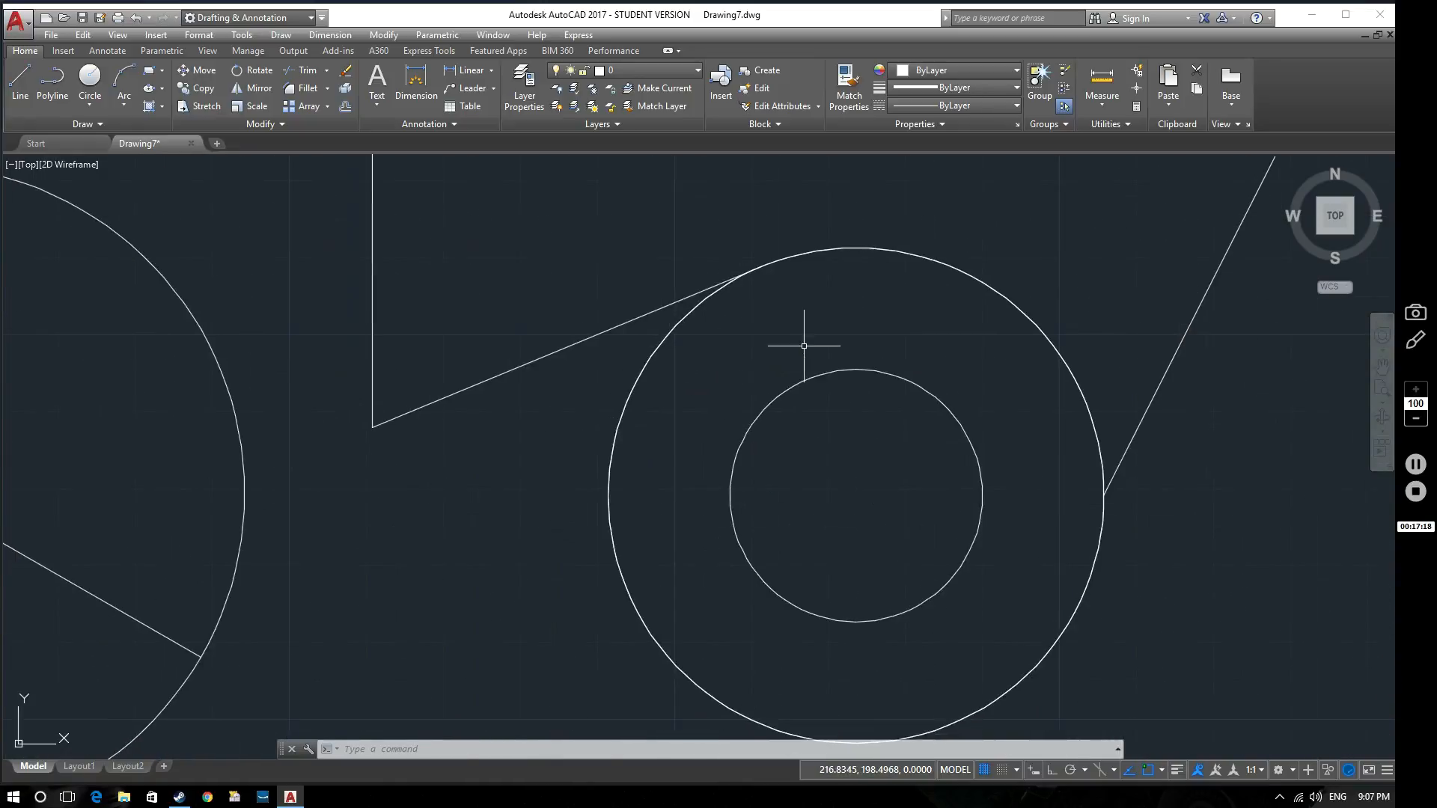
scroll(839, 446, "down", 1)
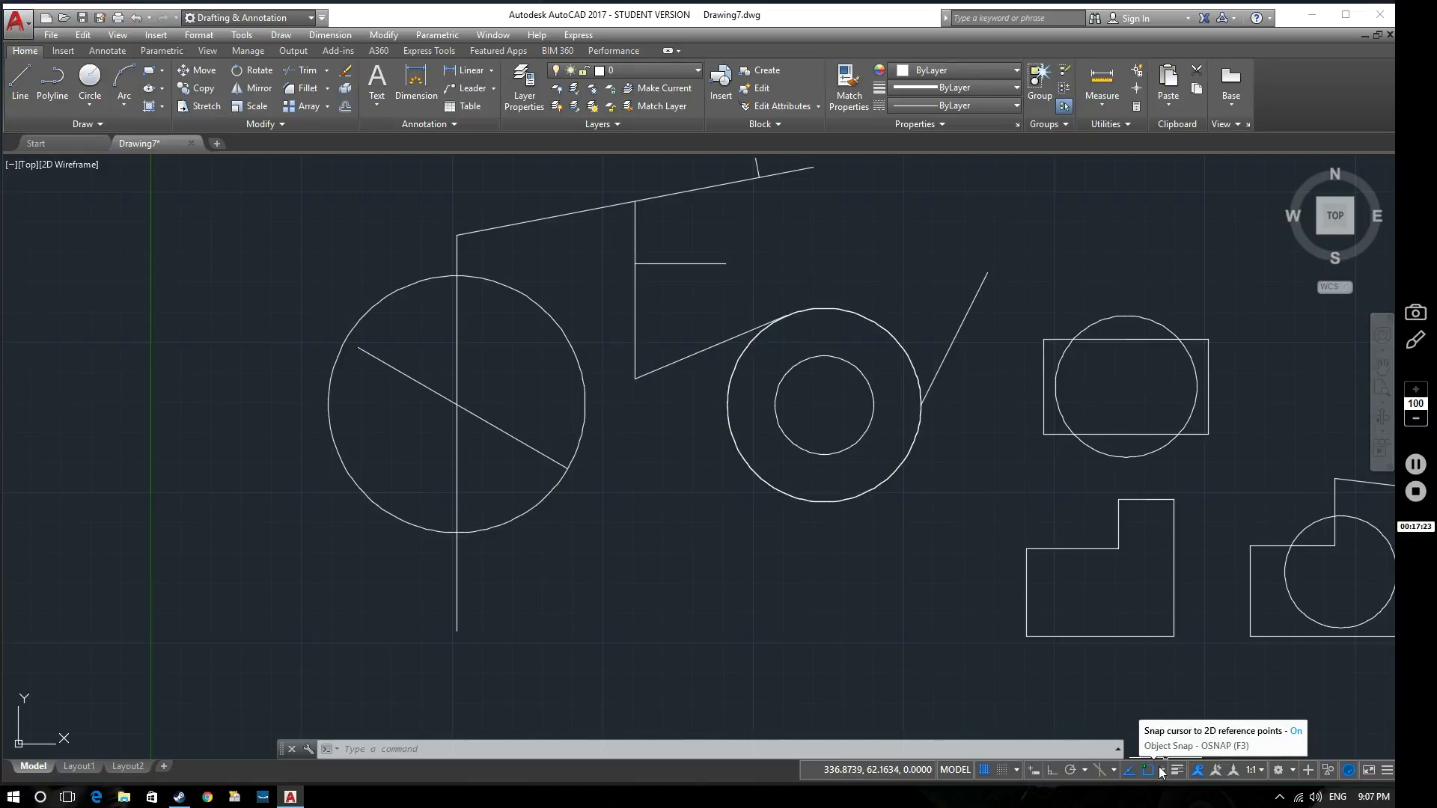
Step: Enable Parallel object snapping and shift the view to free space above the drawing
left_click(1161, 767)
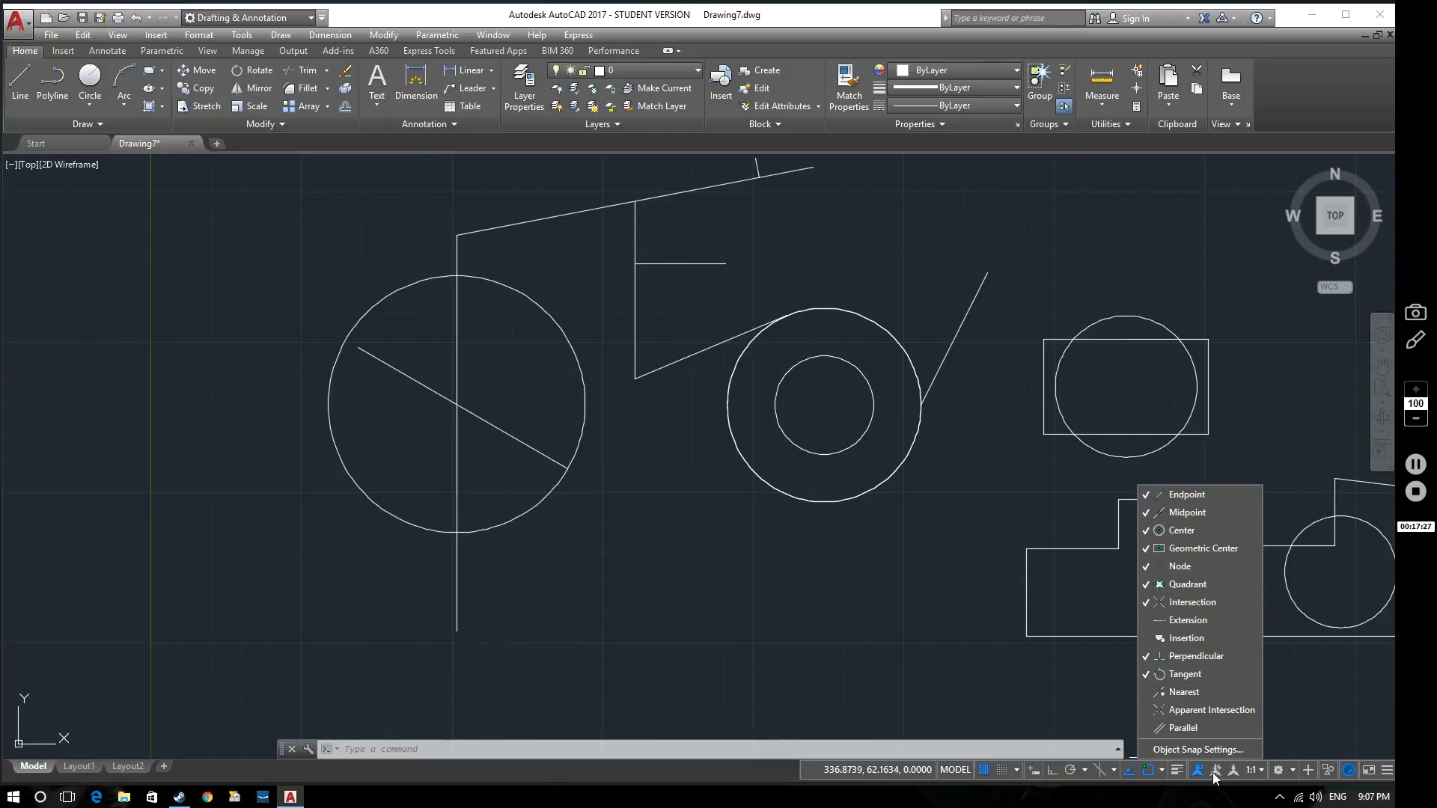
left_click(1167, 729)
left_click(790, 490)
middle_click_drag(640, 460, 656, 617)
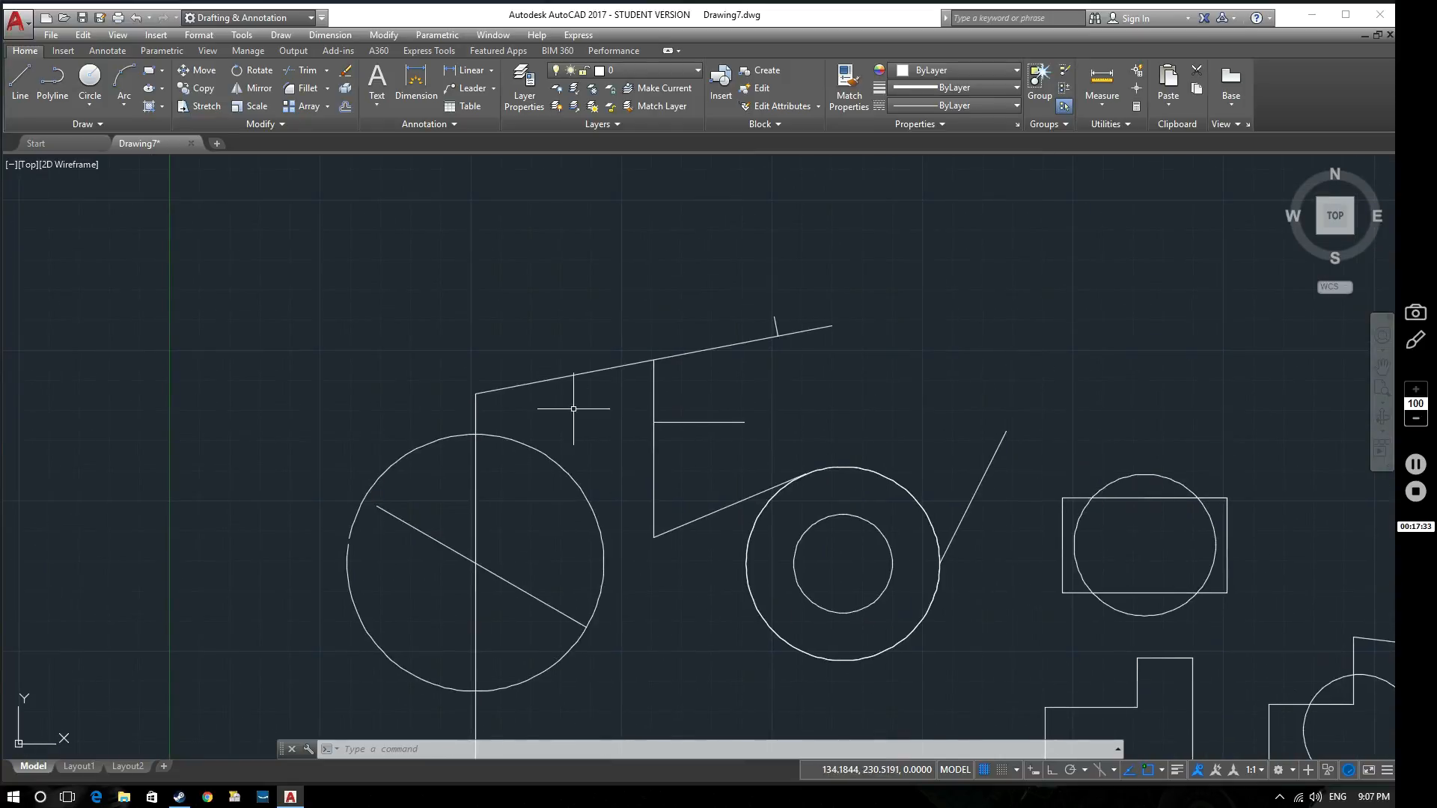
Step: Draw a new line above and parallel to the long slanted top line
left_click(19, 85)
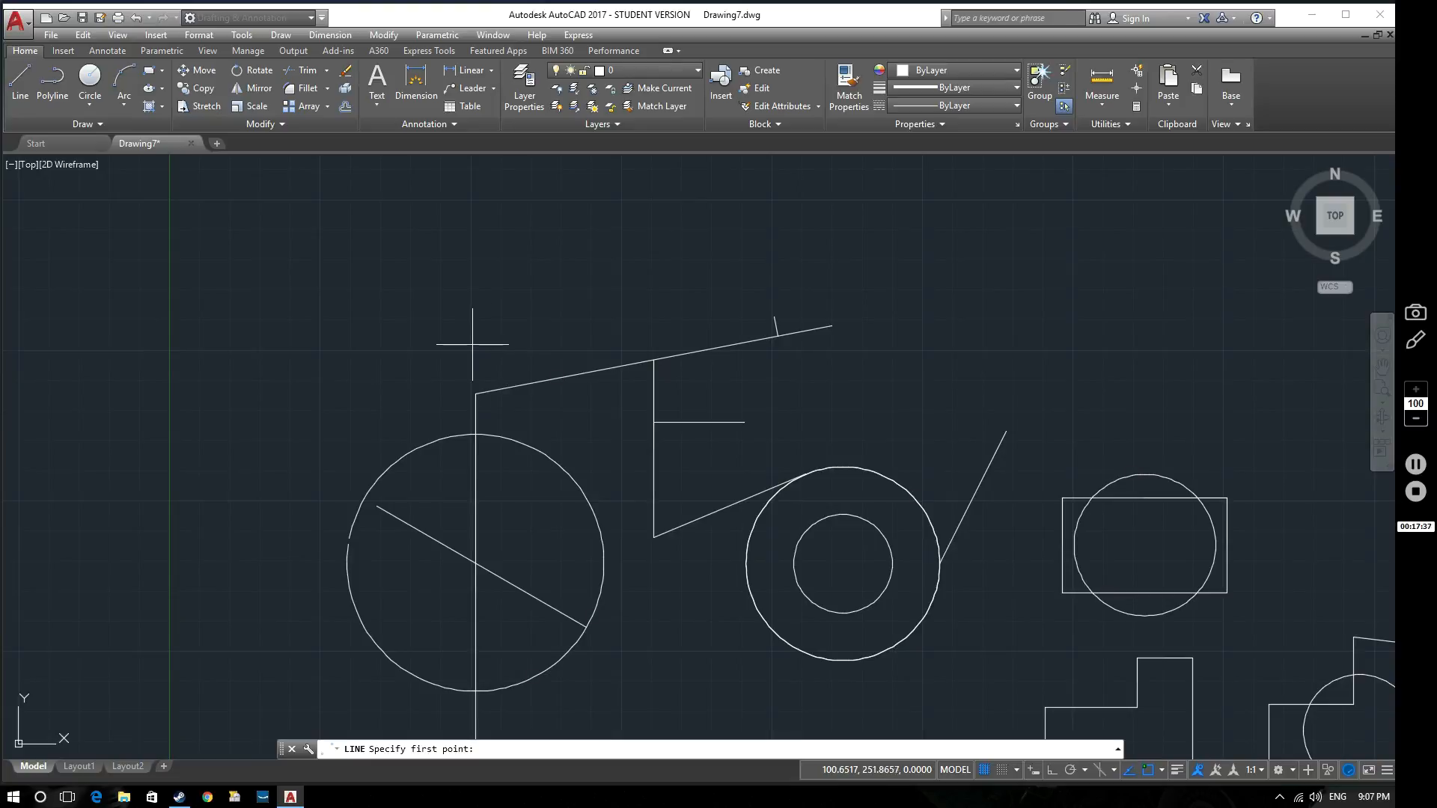
left_click(483, 351)
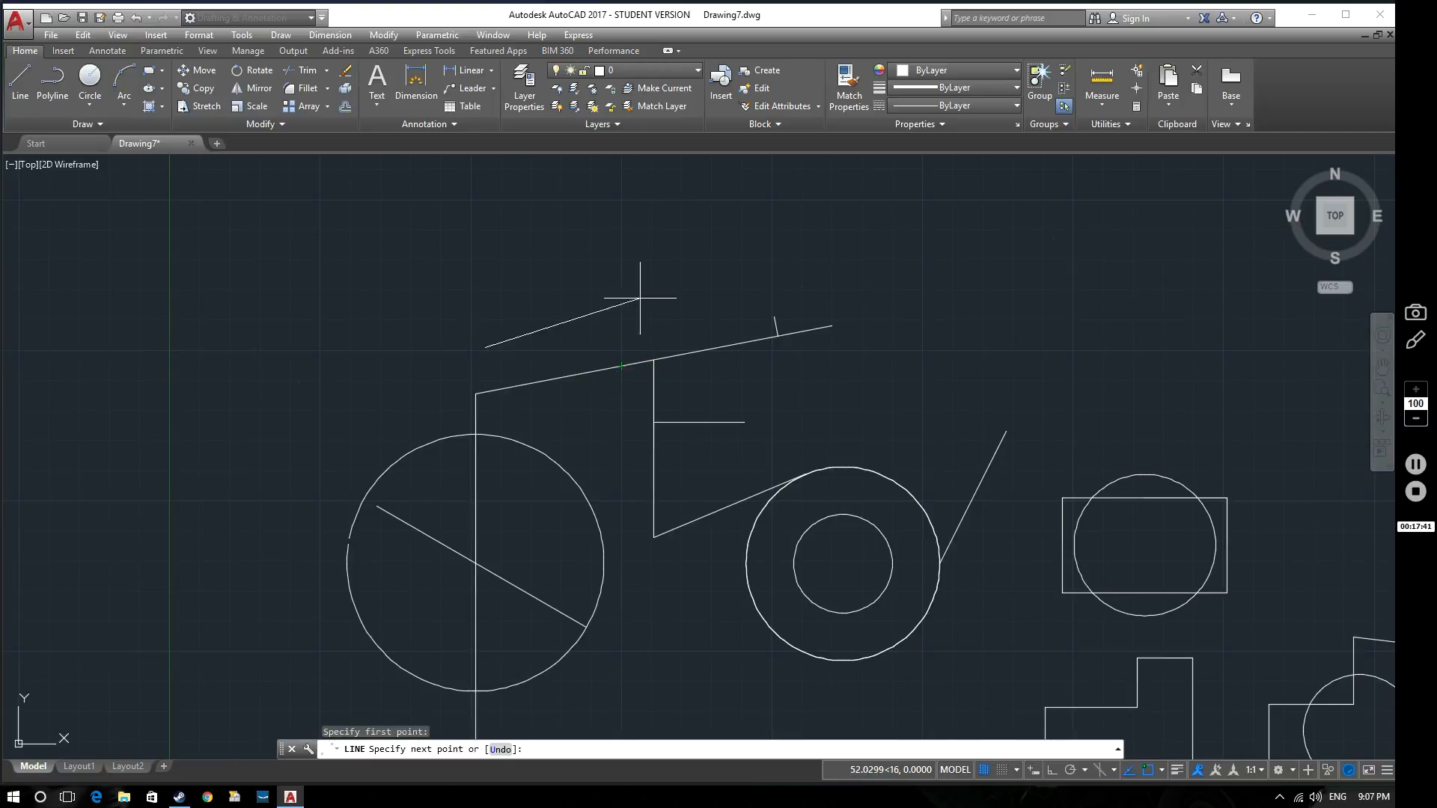
left_click(616, 341)
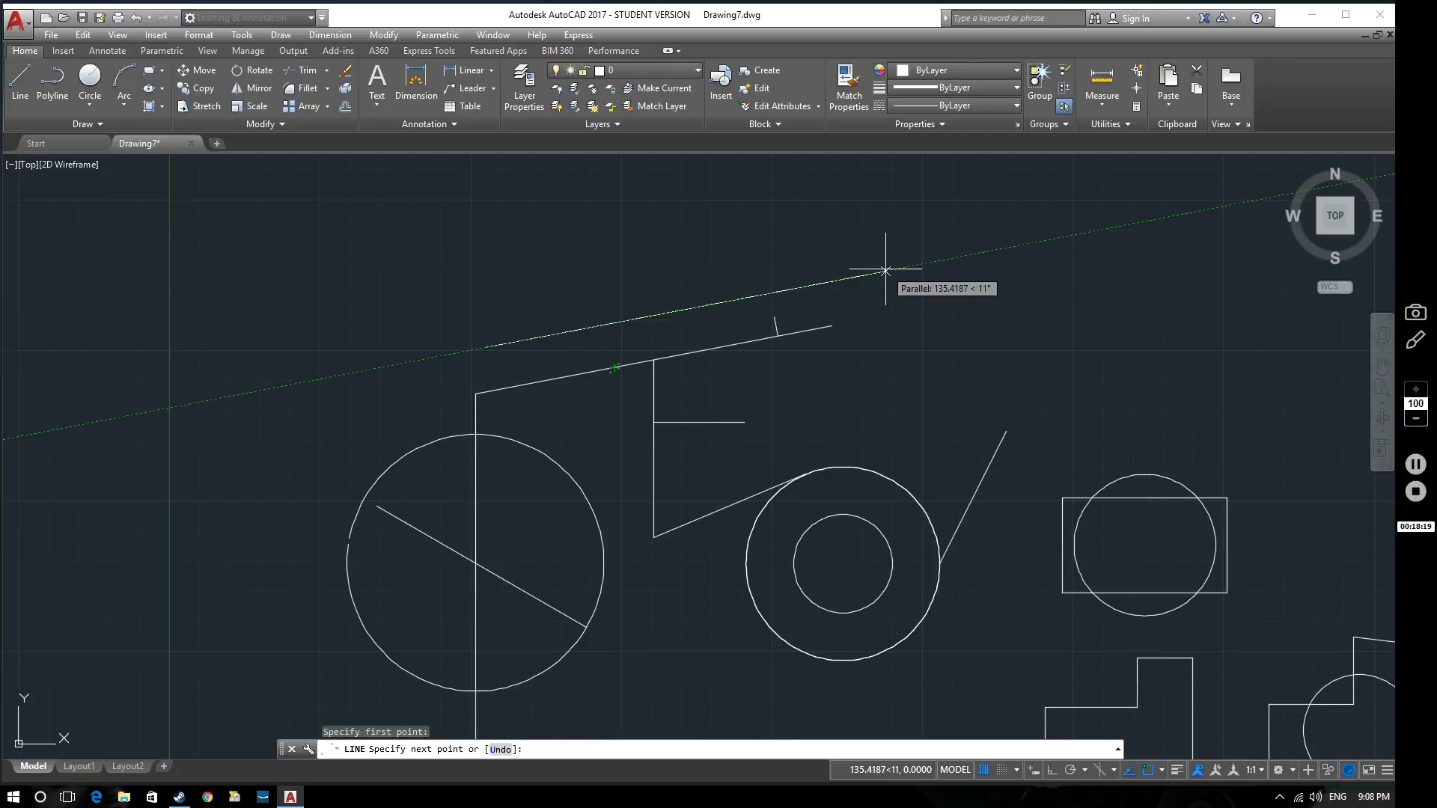
left_click(886, 270)
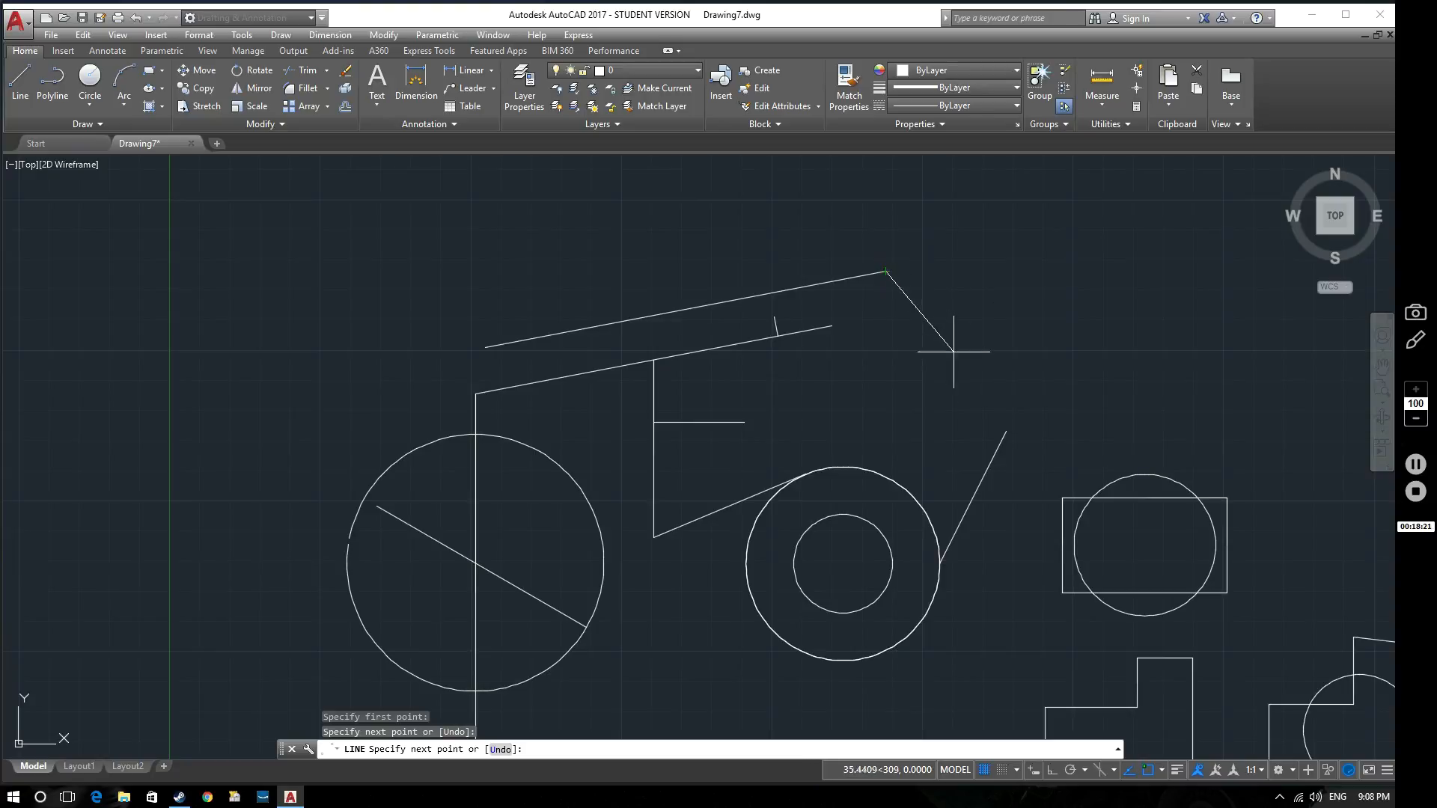
key("Escape")
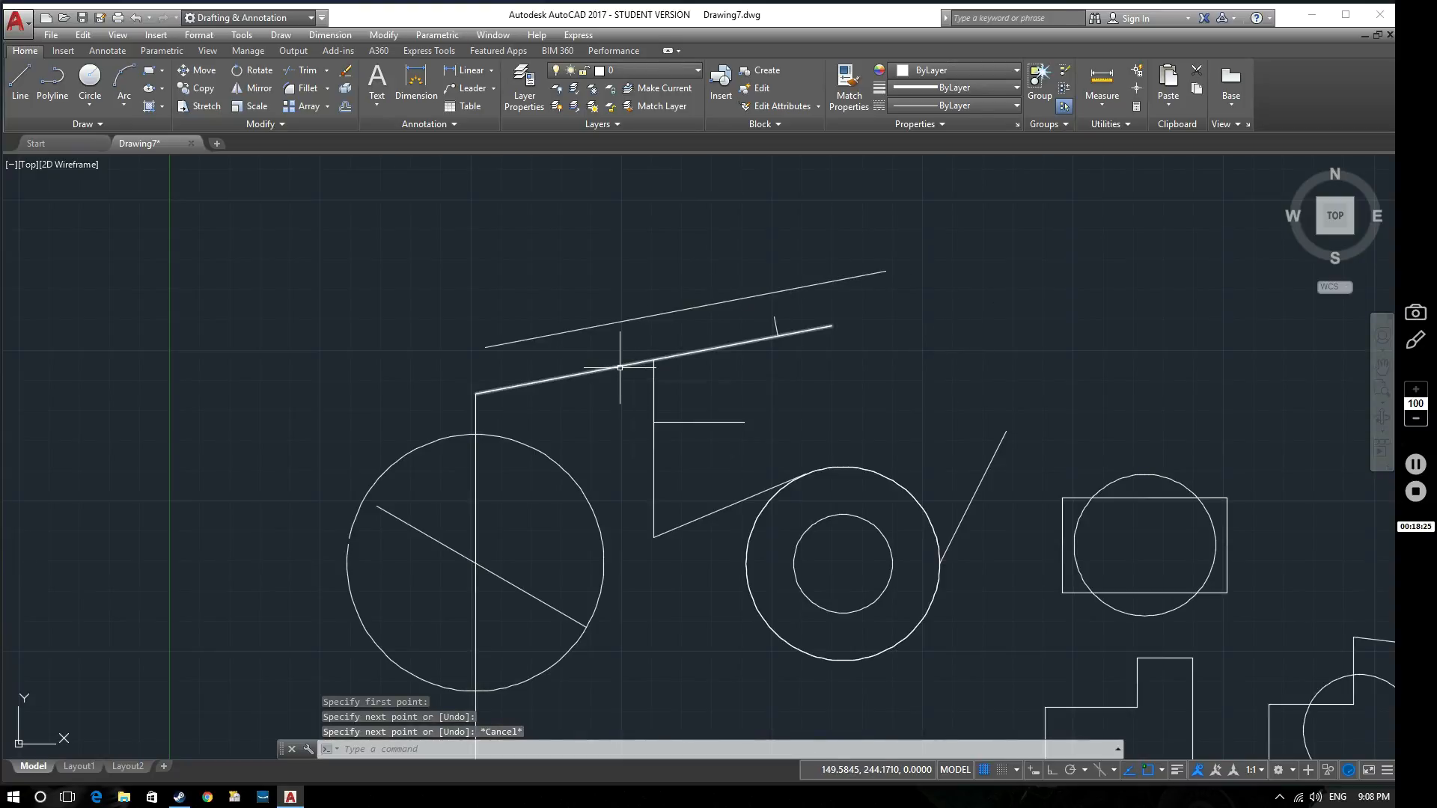
Step: Measure the angle between the new upper line and the slanted top line to confirm parallelism
left_click(1103, 104)
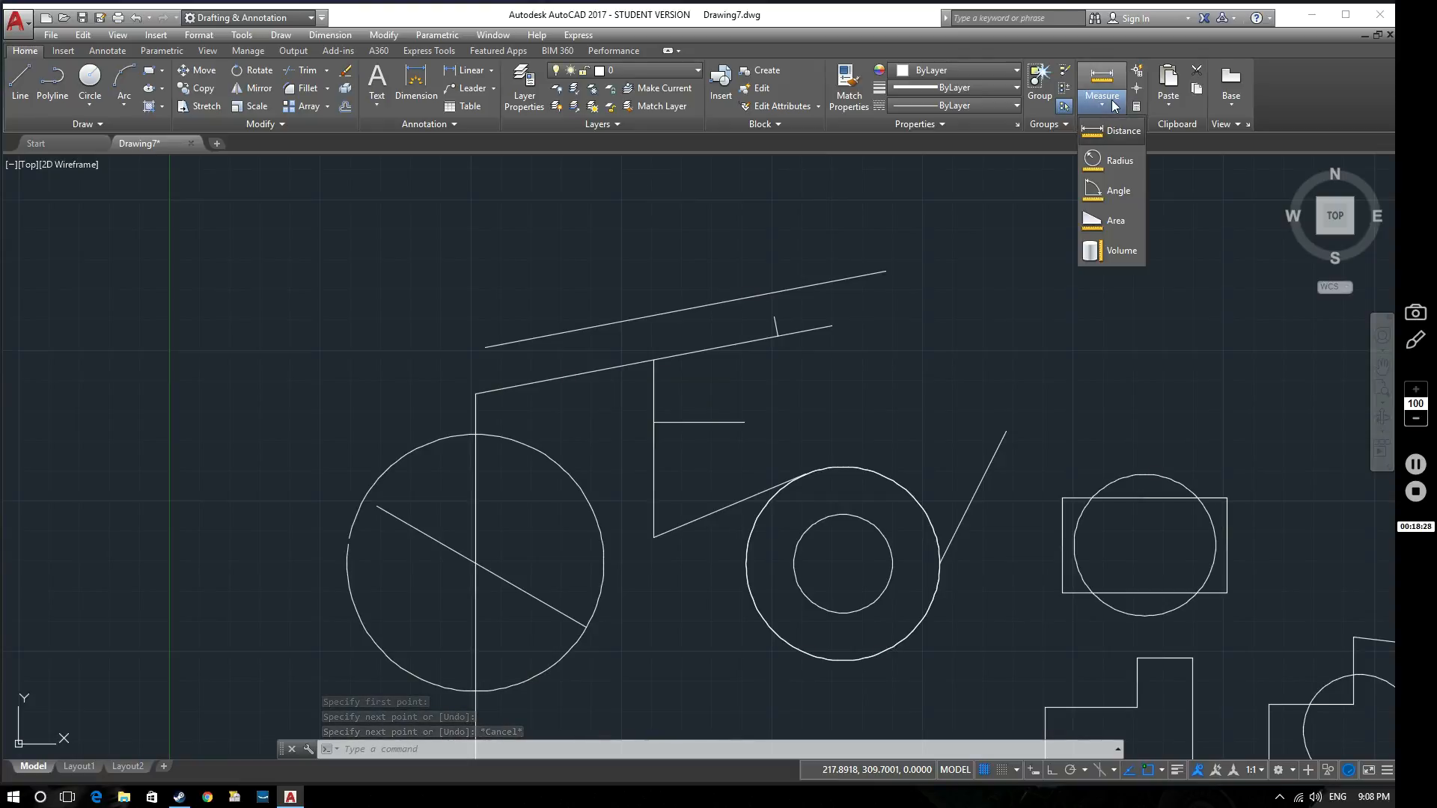
left_click(1118, 189)
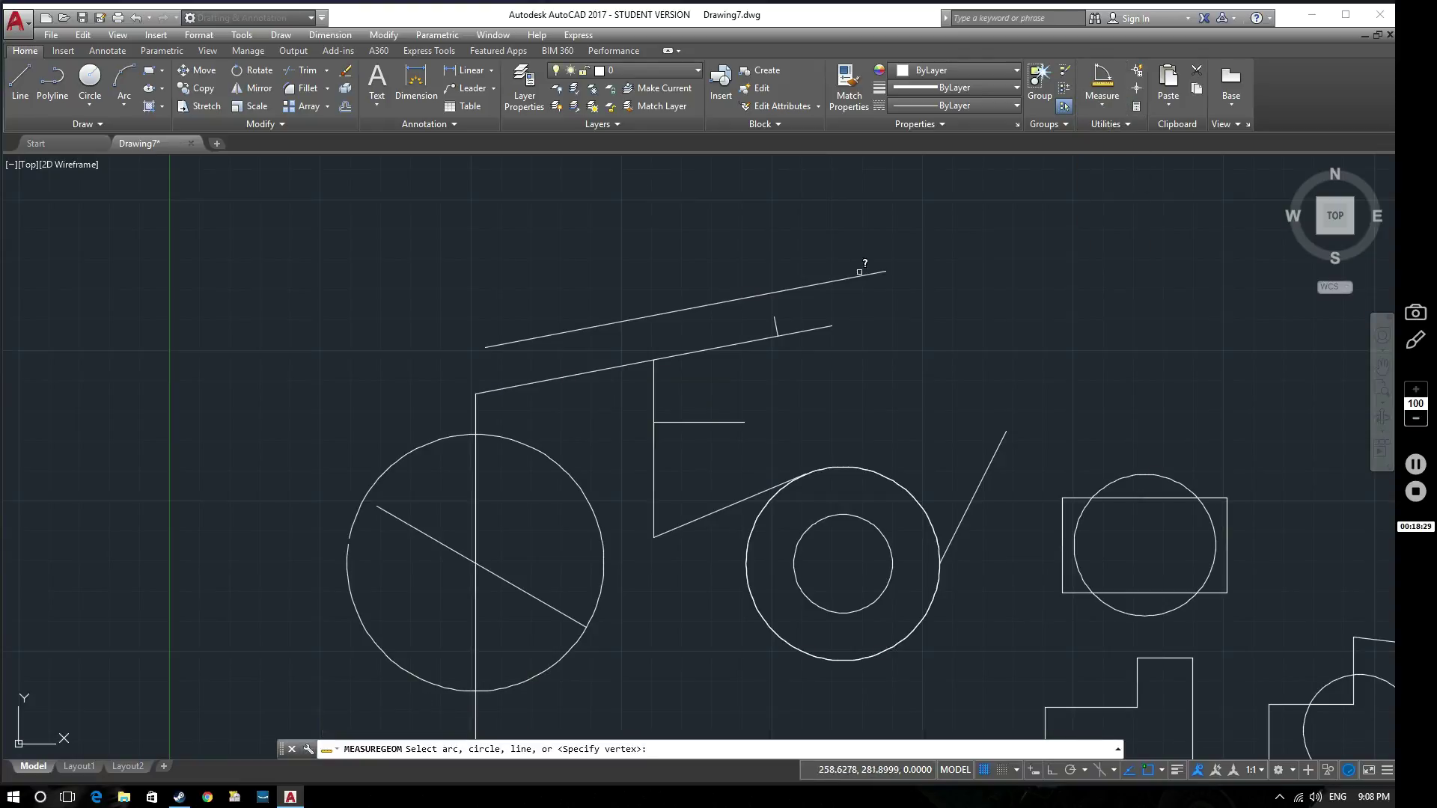
left_click(687, 299)
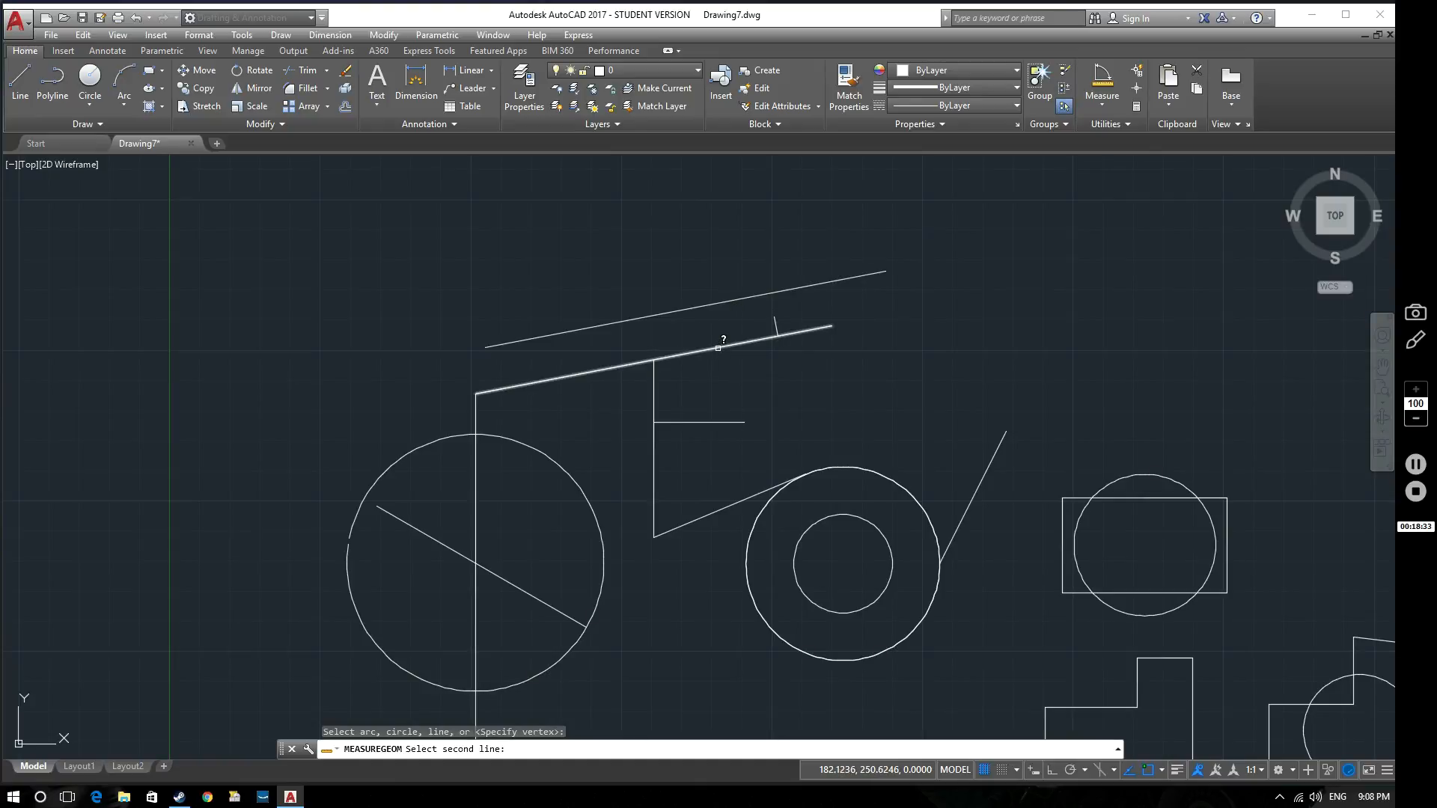
left_click(721, 343)
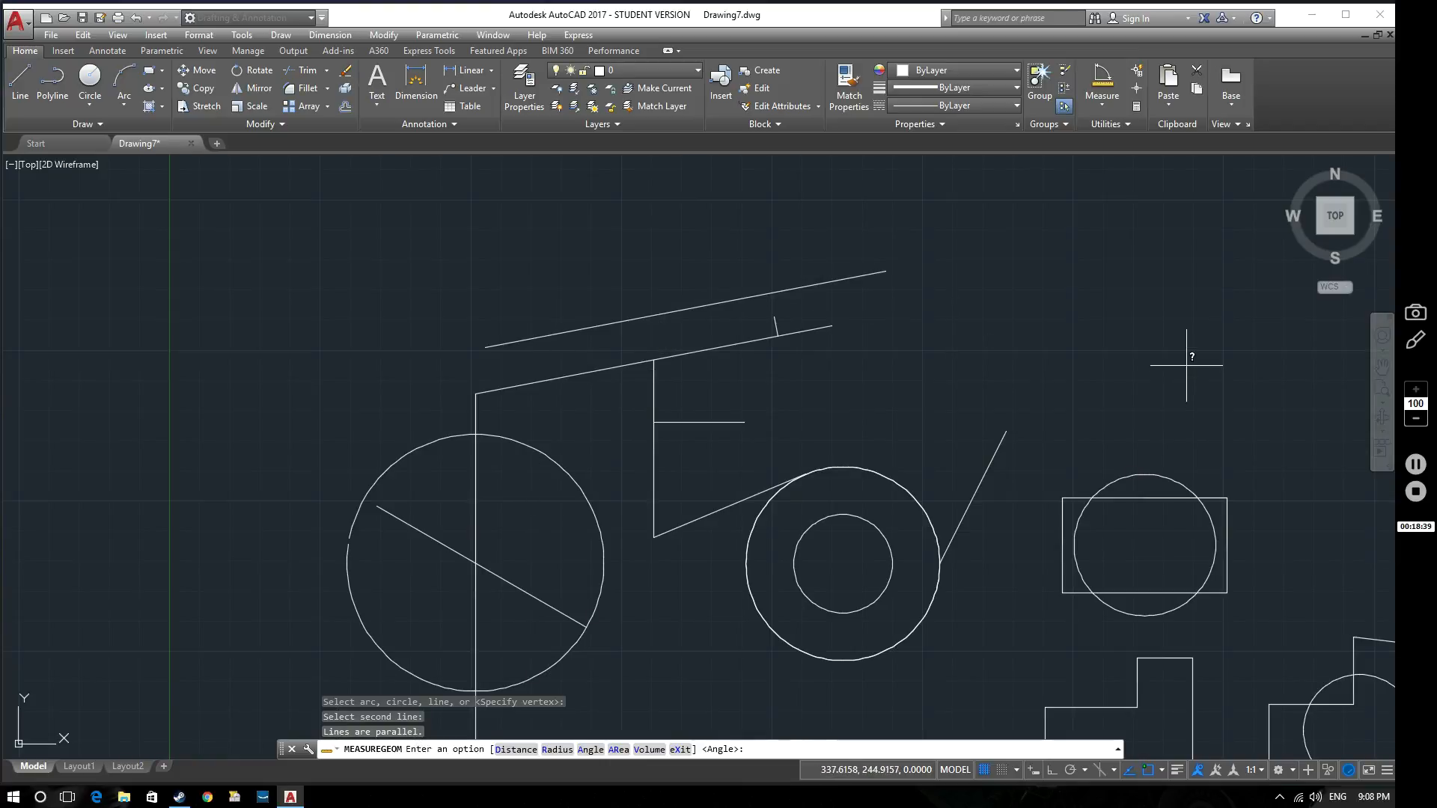
scroll(1146, 508, "down", 2)
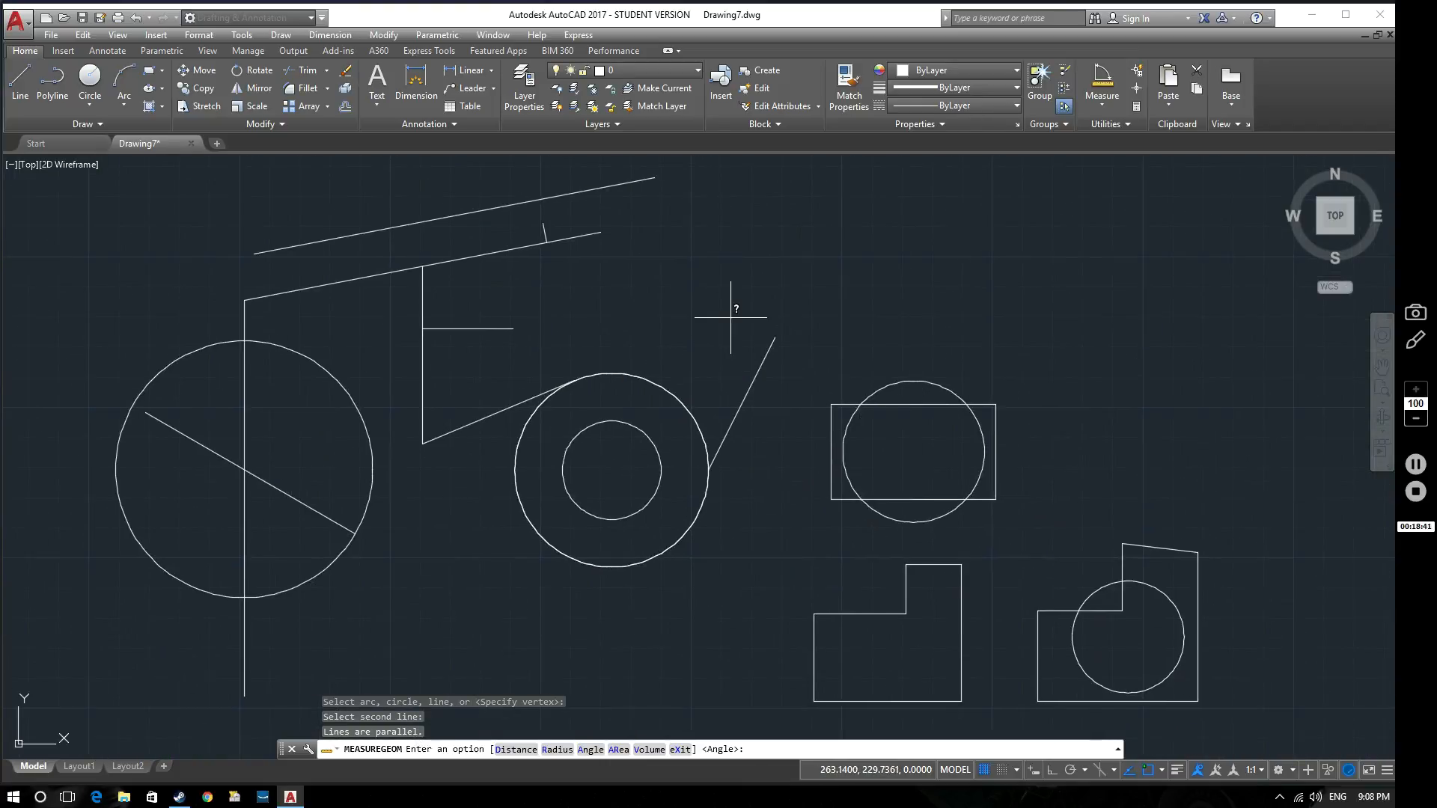
scroll(733, 325, "down", 1)
scroll(733, 365, "down", 2)
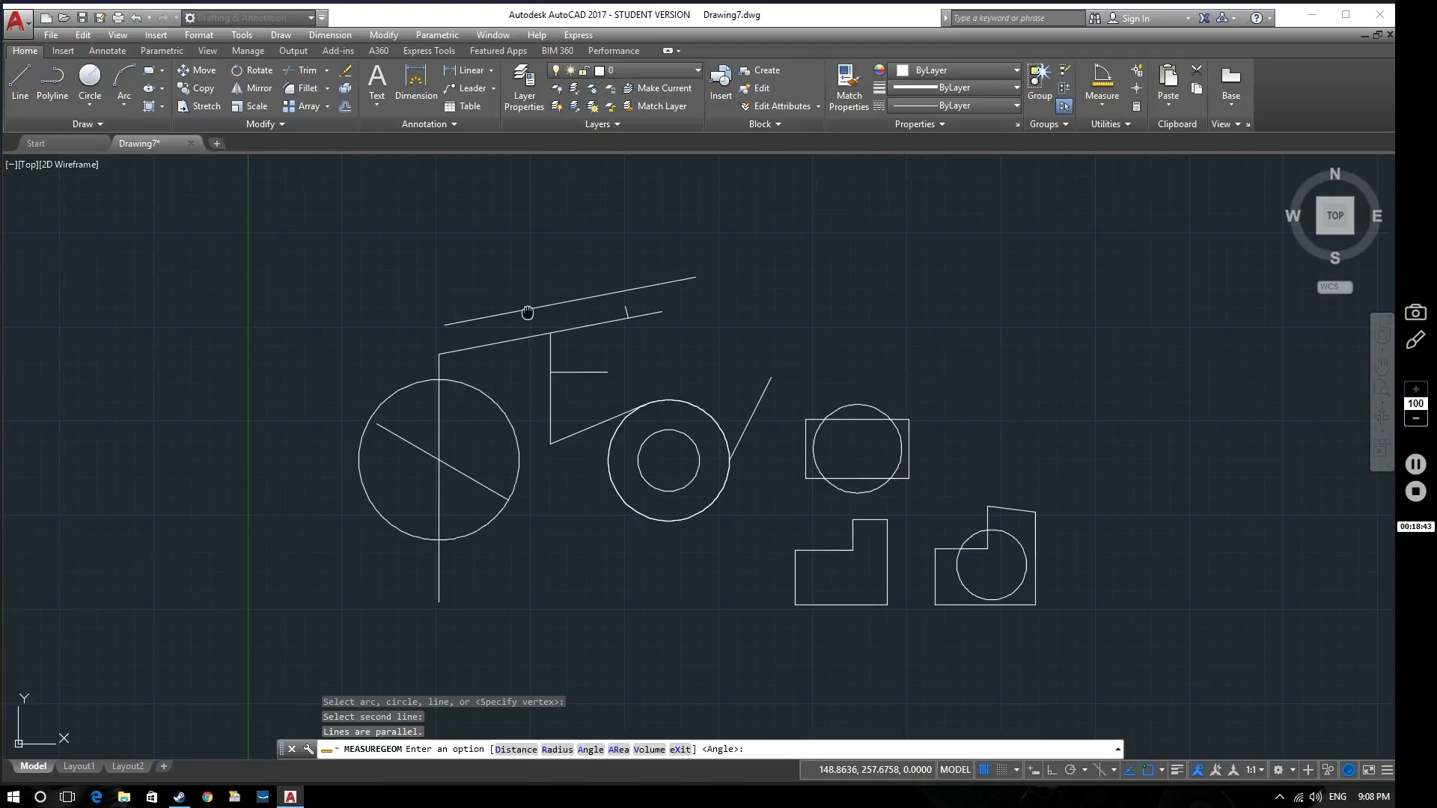
scroll(539, 320, "up", 2)
scroll(720, 378, "down", 2)
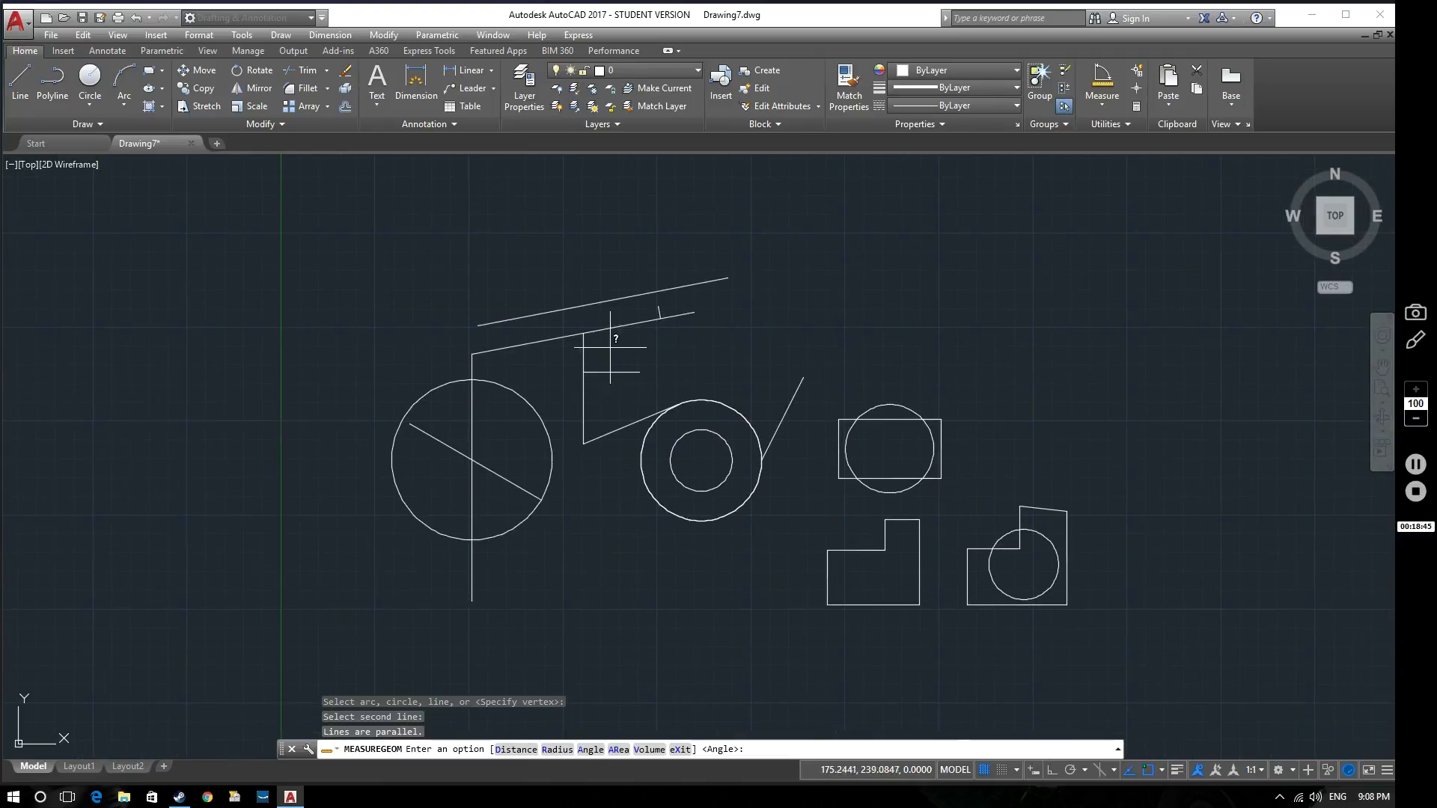